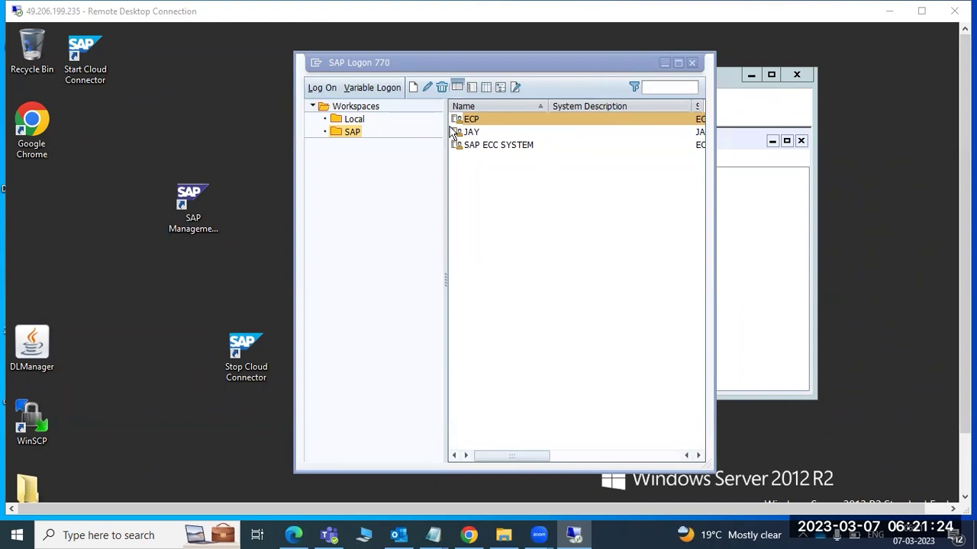
{"action": "left_click", "coordinate": [620, 91]}
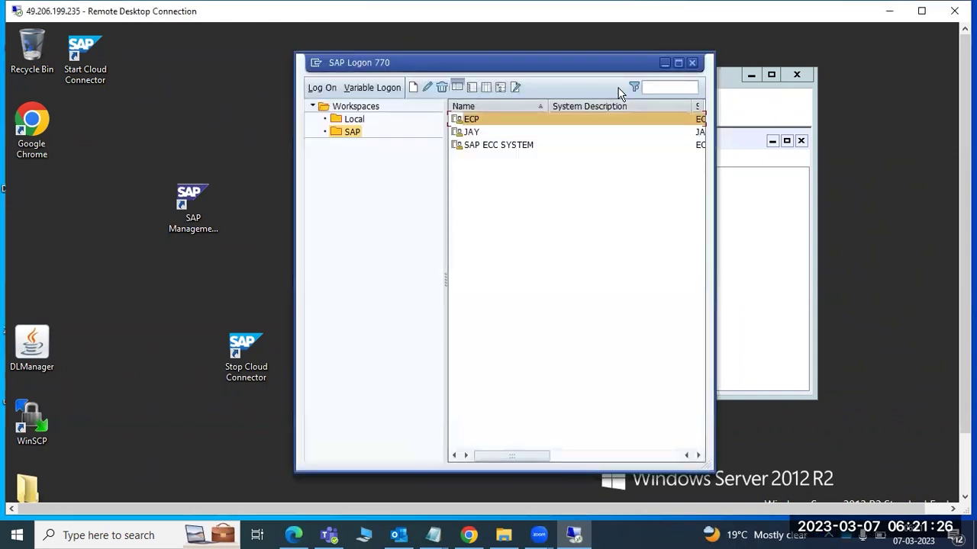
{"action": "left_click_drag", "start_coordinate": [621, 68], "coordinate": [588, 84]}
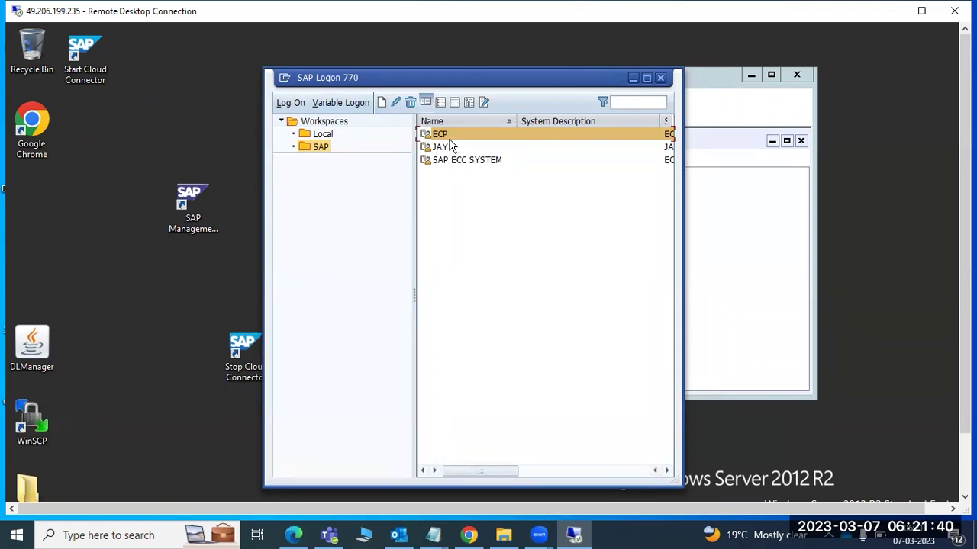
{"action": "key", "text": "Down"}
{"action": "key", "text": "Down"}
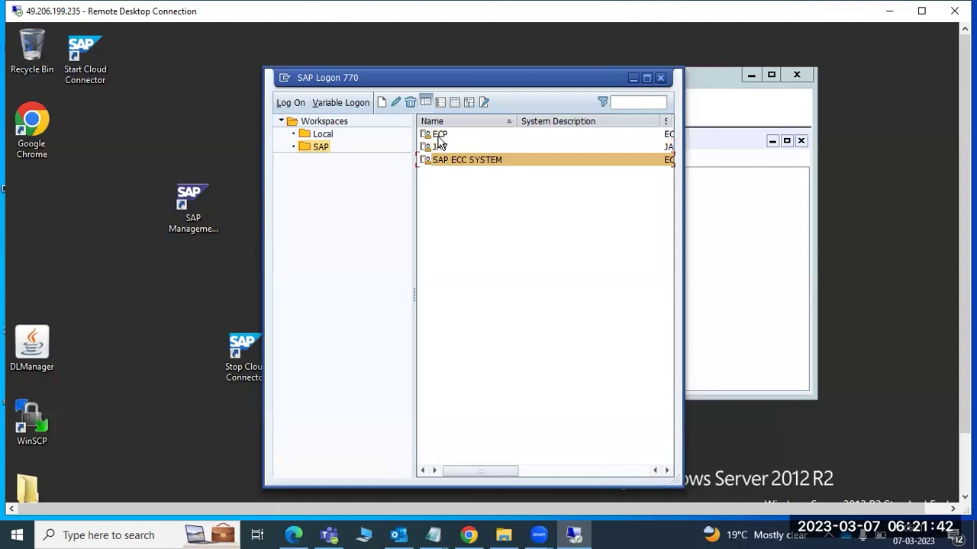
{"action": "key", "text": "Up"}
{"action": "key", "text": "Up"}
{"action": "key", "text": "Down"}
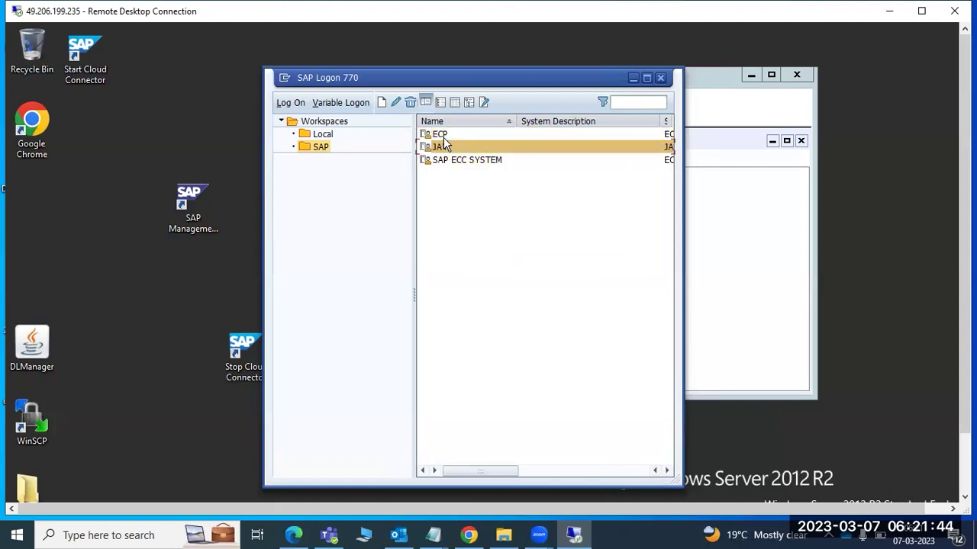
{"action": "key", "text": "Up"}
{"action": "key", "text": "Down"}
Open the SAP Management Console, acknowledge the configuration conversion notice, and expand SAP Systems.
{"action": "left_click", "coordinate": [204, 196]}
{"action": "double_click", "coordinate": [204, 195]}
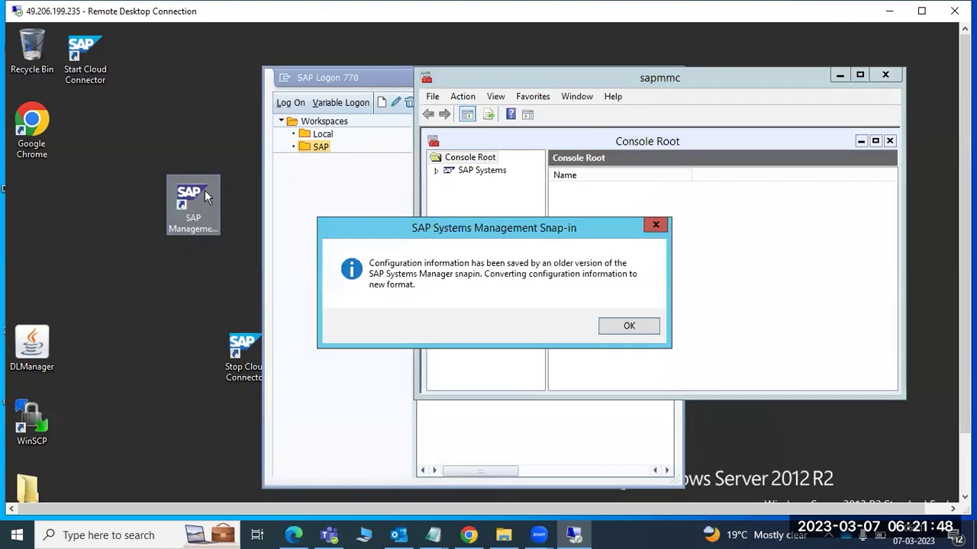
{"action": "left_click", "coordinate": [626, 325]}
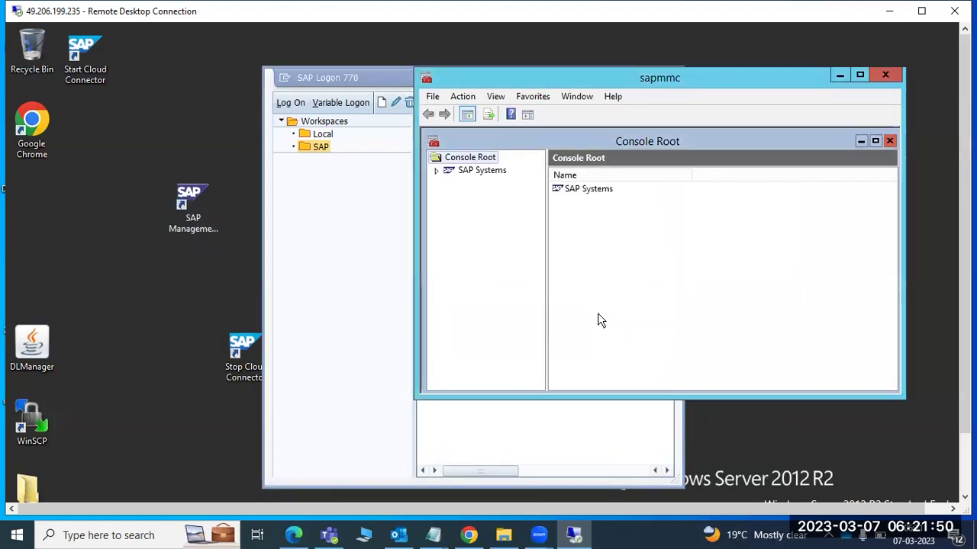
{"action": "left_click", "coordinate": [436, 171]}
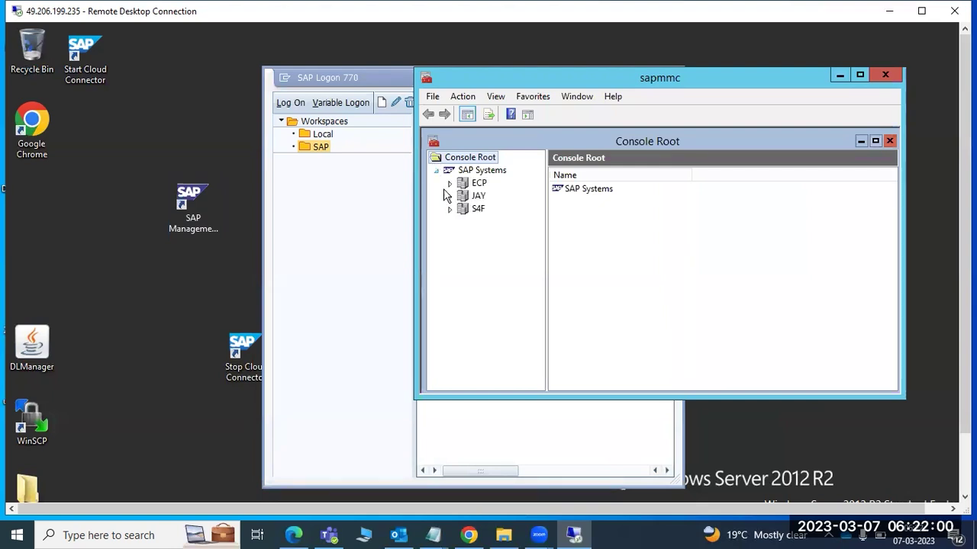
Expand the S4F, JAY and ECP systems to examine the instances and status of each.
{"action": "left_click", "coordinate": [450, 208]}
{"action": "left_click", "coordinate": [463, 234]}
{"action": "left_click", "coordinate": [463, 222]}
{"action": "left_click", "coordinate": [463, 221]}
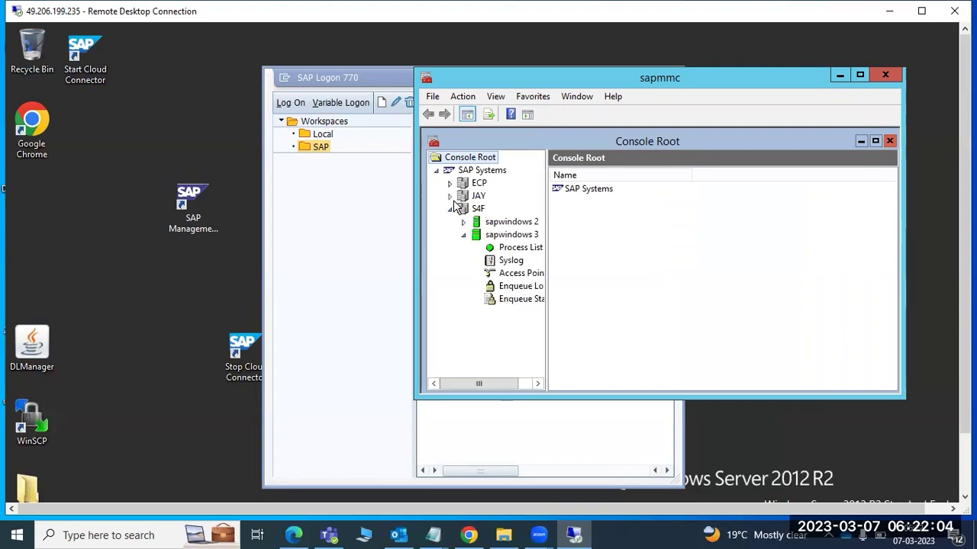
{"action": "left_click", "coordinate": [451, 196]}
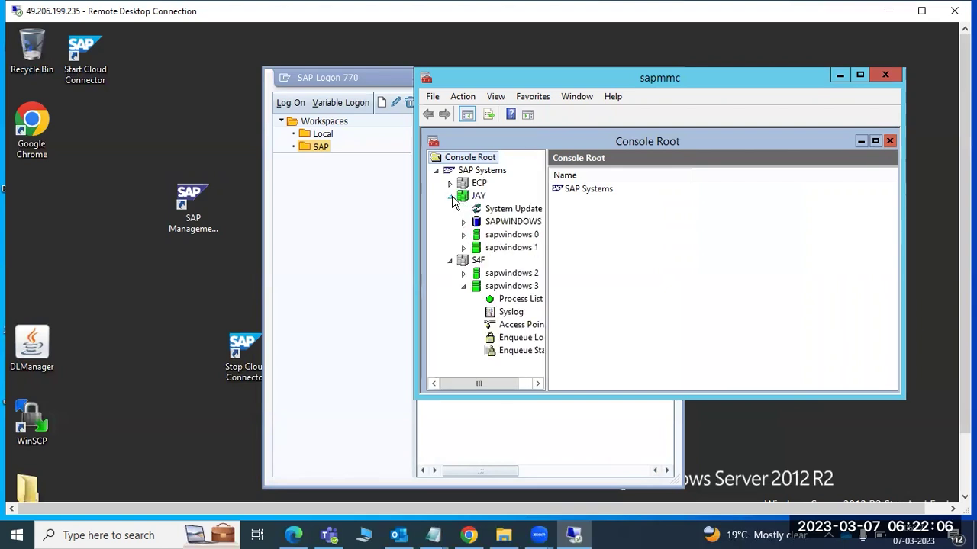
{"action": "left_click", "coordinate": [450, 183]}
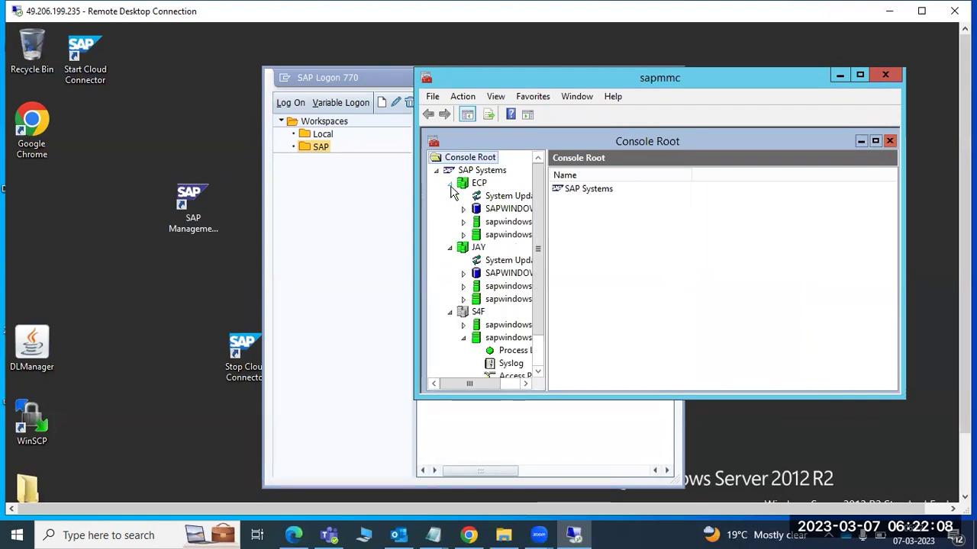
{"action": "left_click", "coordinate": [463, 338]}
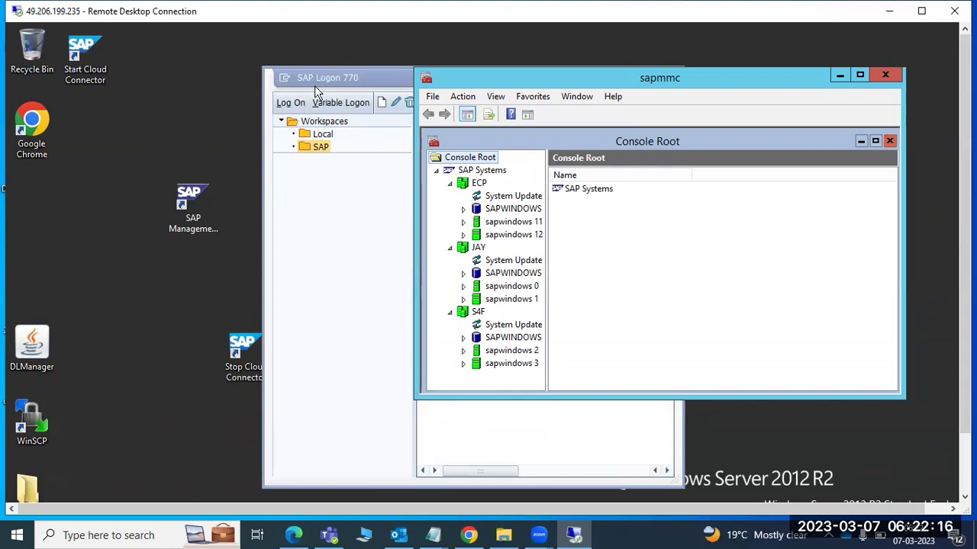
Start a new user-specified system entry in SAP Logon with description S4F and application server sapwindows.
{"action": "left_click", "coordinate": [391, 82]}
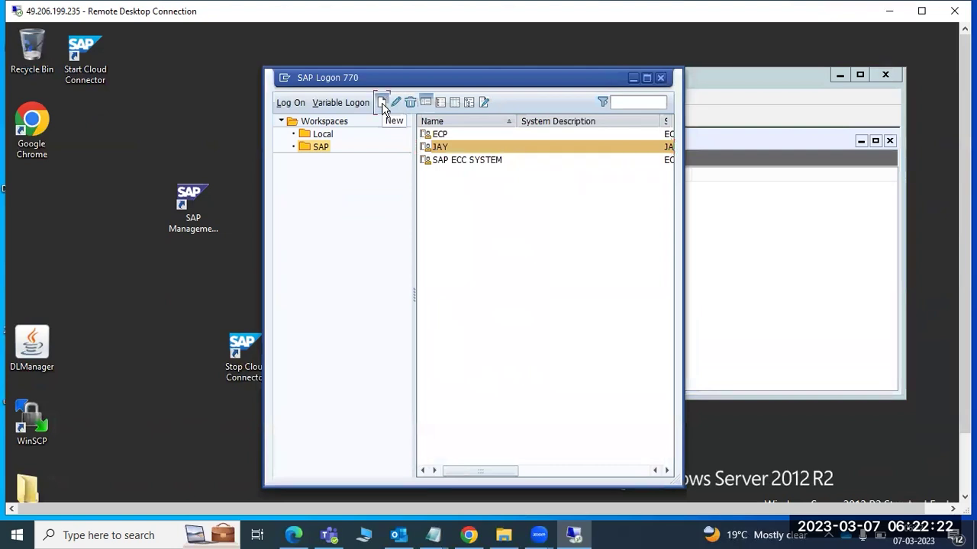
{"action": "left_click", "coordinate": [383, 107]}
{"action": "left_click", "coordinate": [389, 127]}
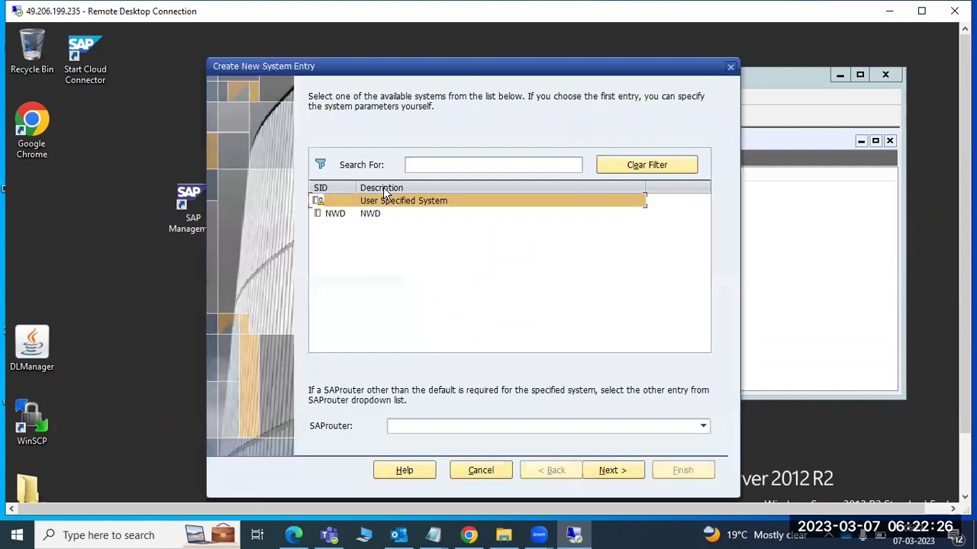
{"action": "left_click", "coordinate": [610, 471]}
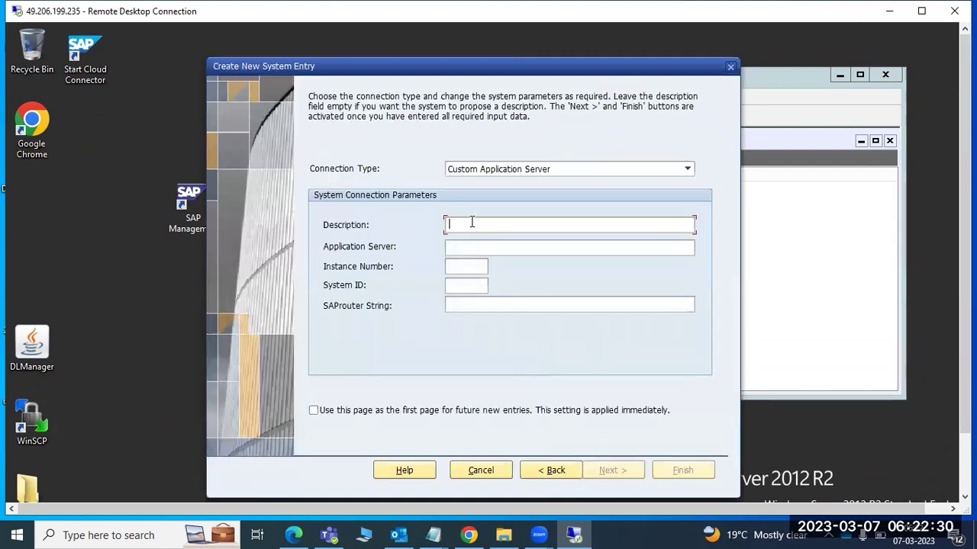
{"action": "type", "text": "4F"}
{"action": "key", "text": "Tab"}
{"action": "type", "text": "sapwindow"}
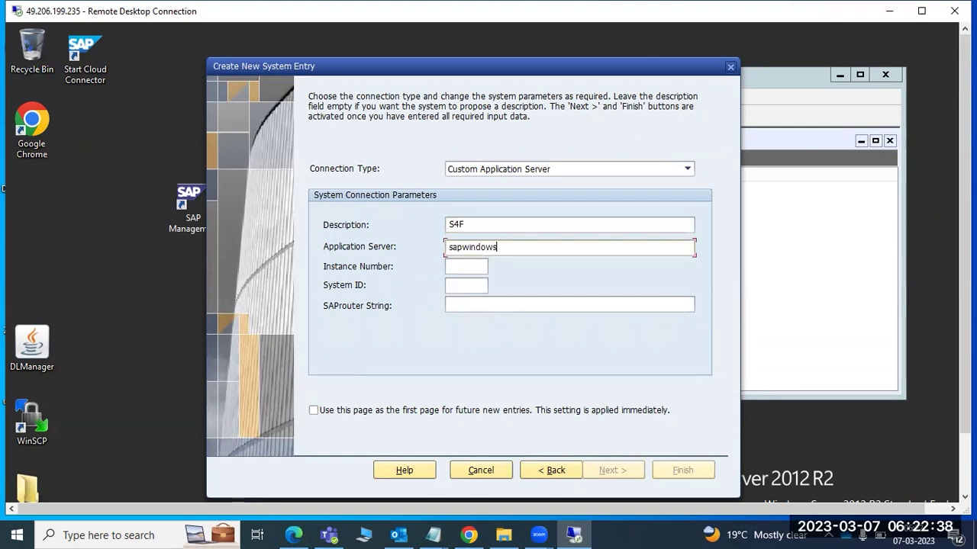
Check the S4F instance in the management console and set the new entry's instance number to 02.
{"action": "left_click", "coordinate": [805, 236]}
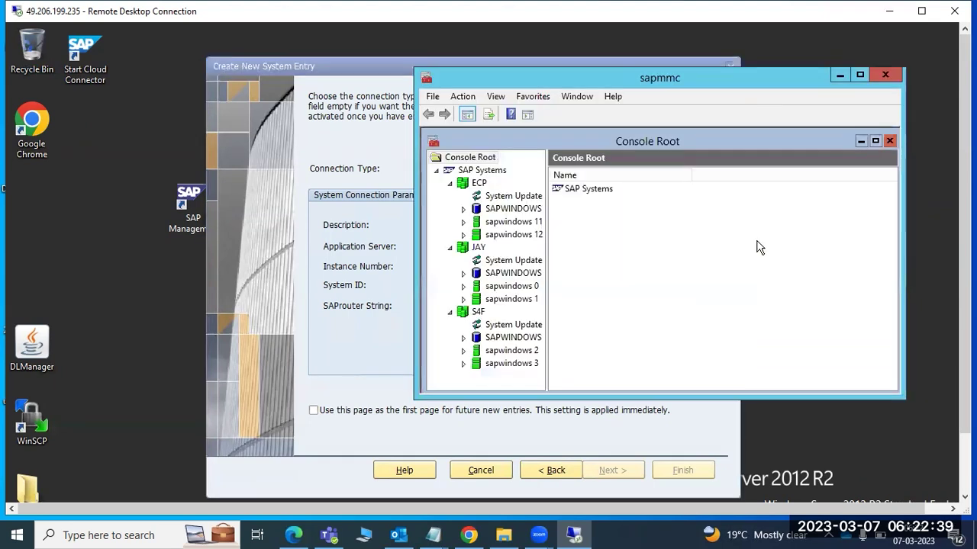
{"action": "left_click", "coordinate": [507, 353]}
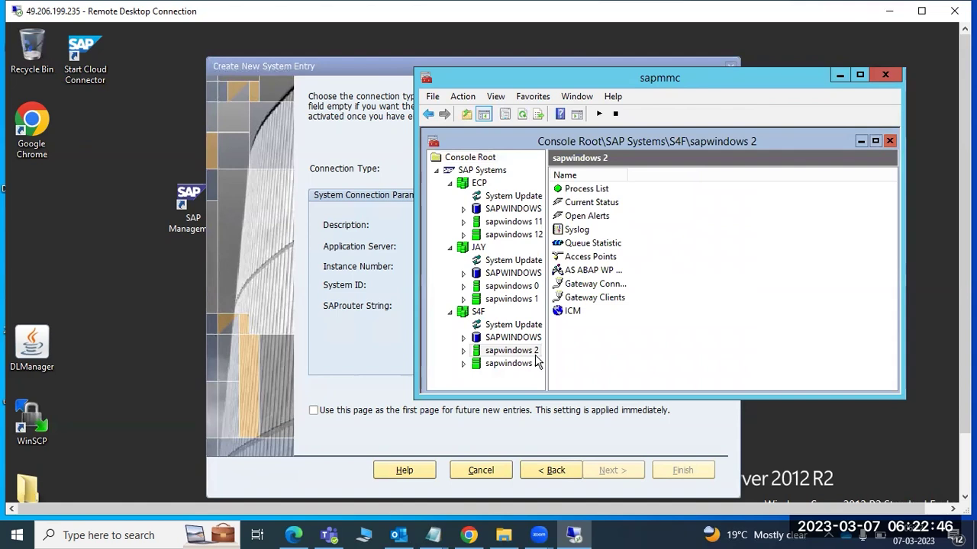
{"action": "left_click", "coordinate": [500, 419]}
{"action": "left_click", "coordinate": [455, 266]}
{"action": "type", "text": "02"}
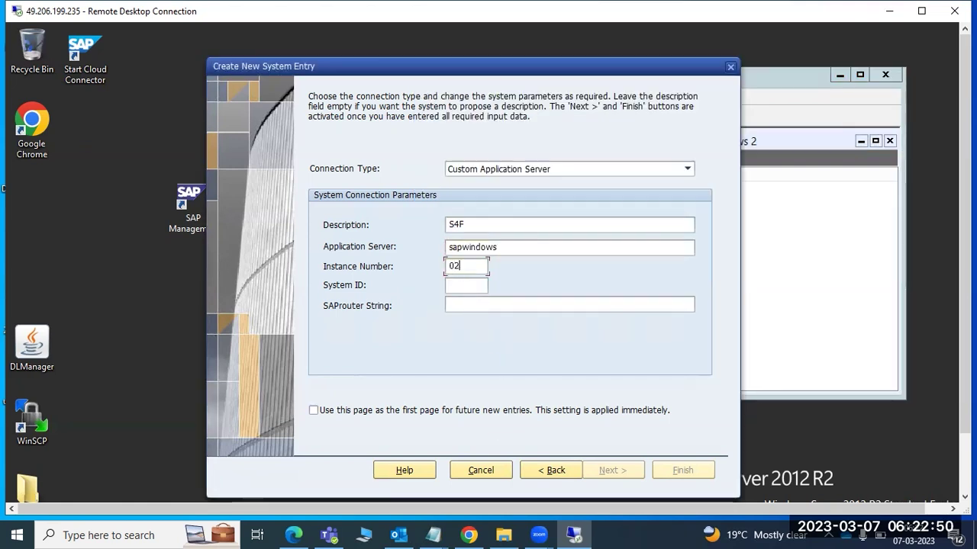
Set the system ID to S4F and finish creating the system entry.
{"action": "type", "text": "S4F"}
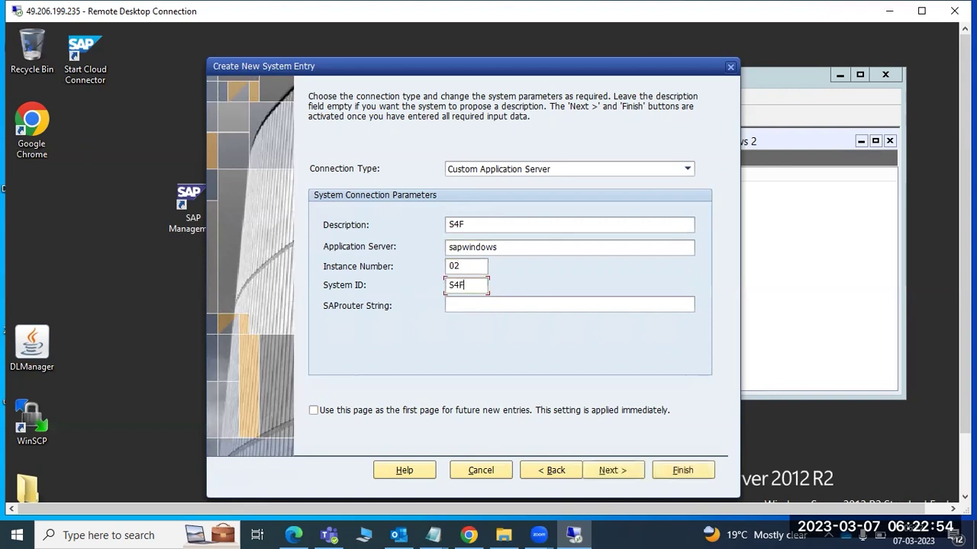
{"action": "key", "text": "Return"}
{"action": "key", "text": "Return"}
{"action": "key", "text": "Return"}
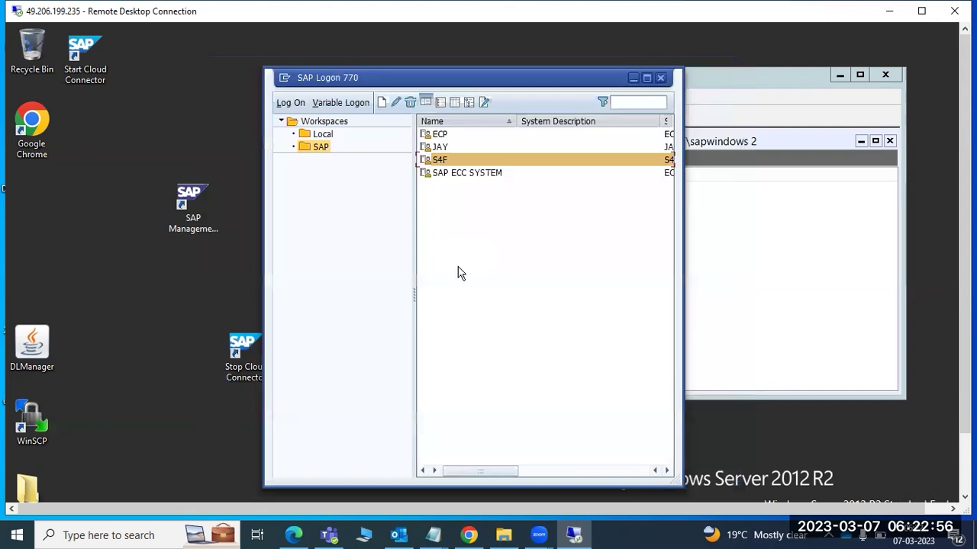
Open the S4F connection to check its logon screen, and close the session window.
{"action": "double_click", "coordinate": [441, 160]}
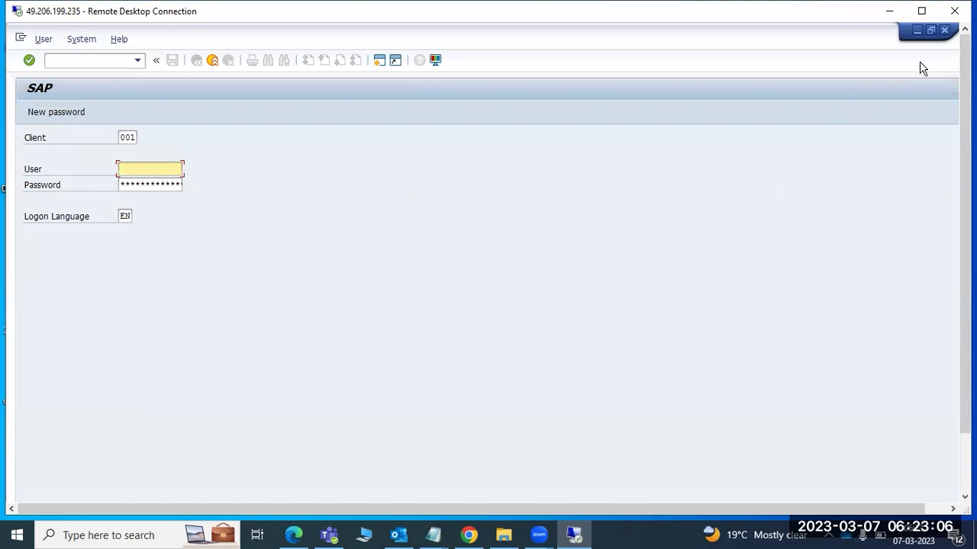
{"action": "left_click", "coordinate": [943, 30]}
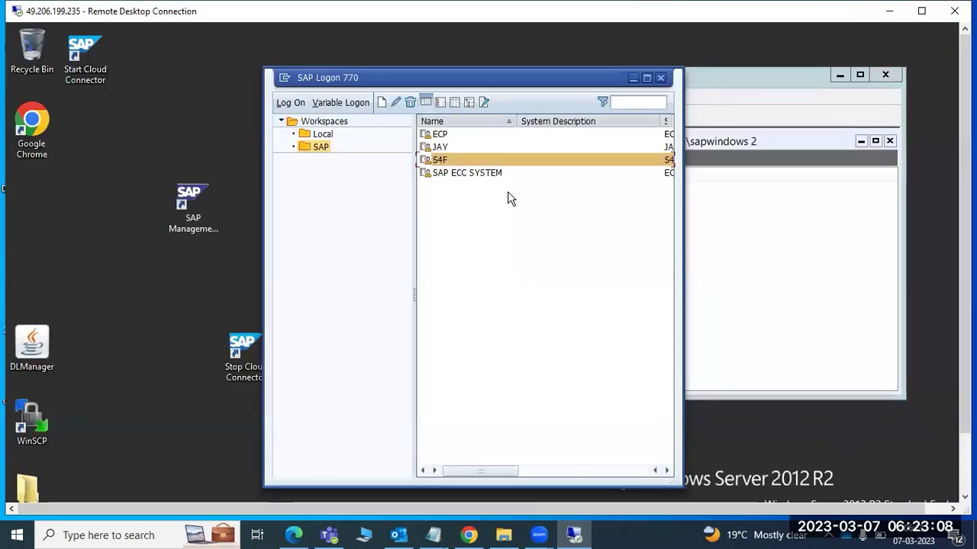
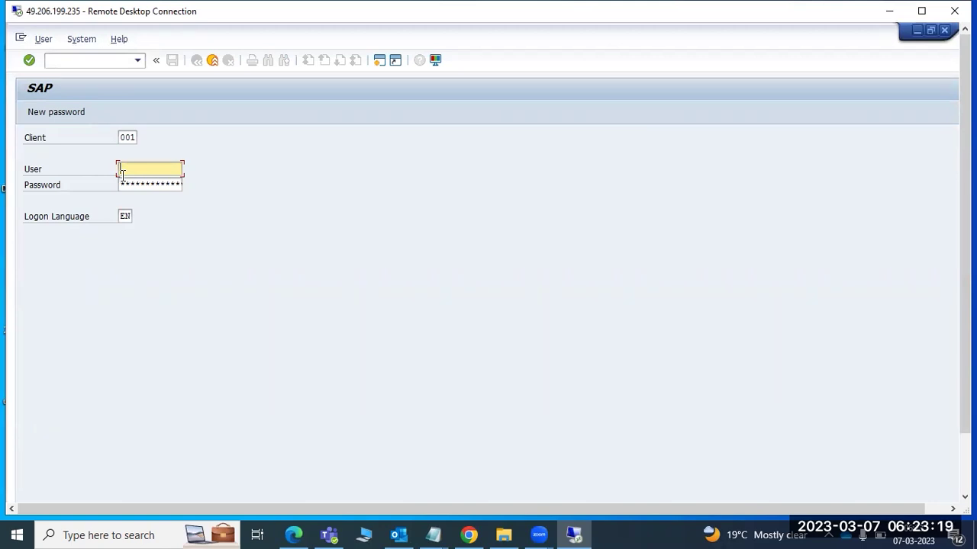
Log on to client 001 as user basis, entering the account password.
{"action": "type", "text": "basis"}
{"action": "key", "text": "Tab"}
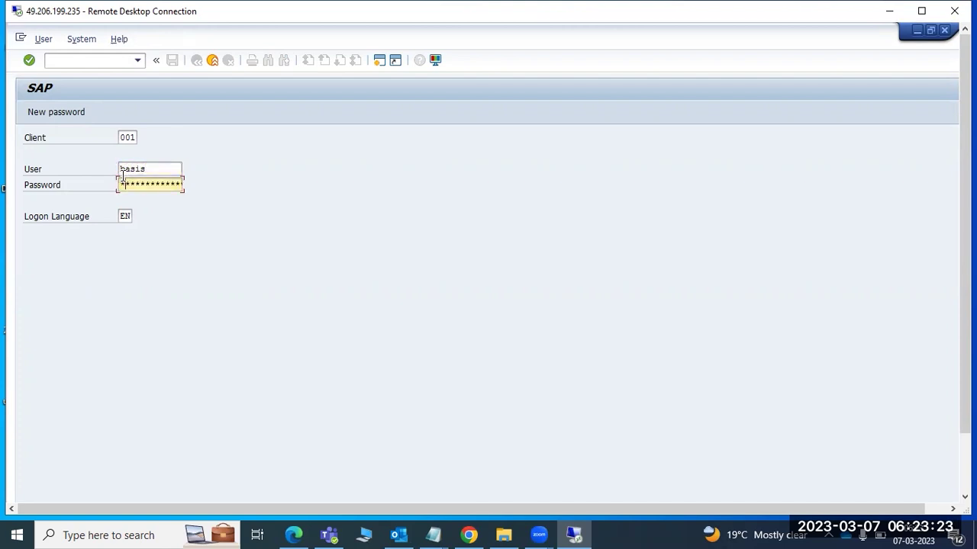
{"action": "type", "text": "**"}
{"action": "key", "text": "Return"}
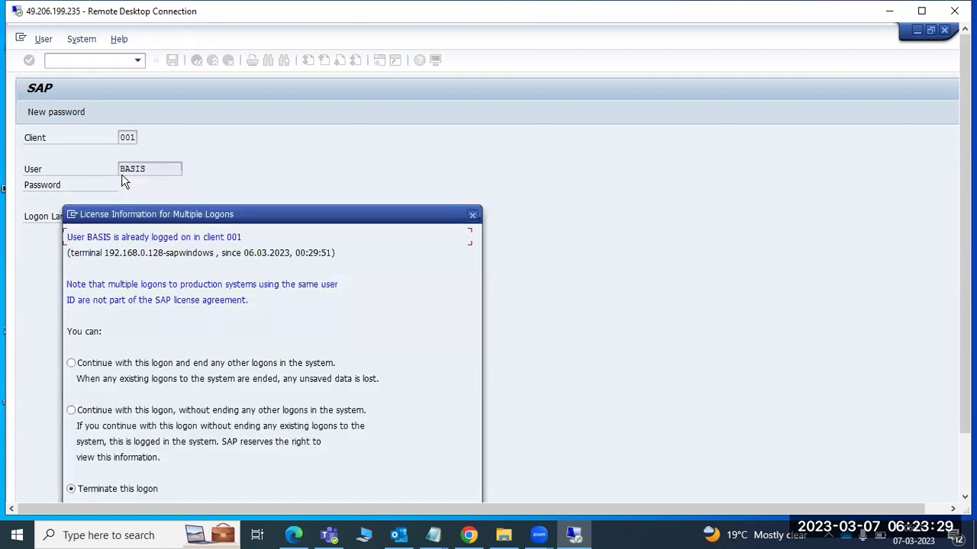
Continue with this logon without ending any other logons in the system.
{"action": "left_click", "coordinate": [131, 417]}
{"action": "left_click_drag", "start_coordinate": [270, 218], "coordinate": [290, 111]}
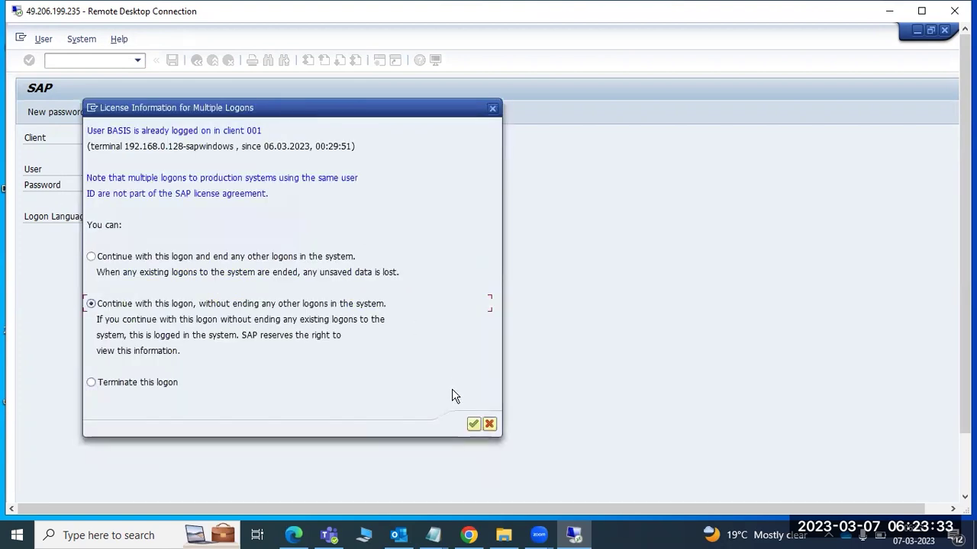
{"action": "left_click", "coordinate": [473, 425]}
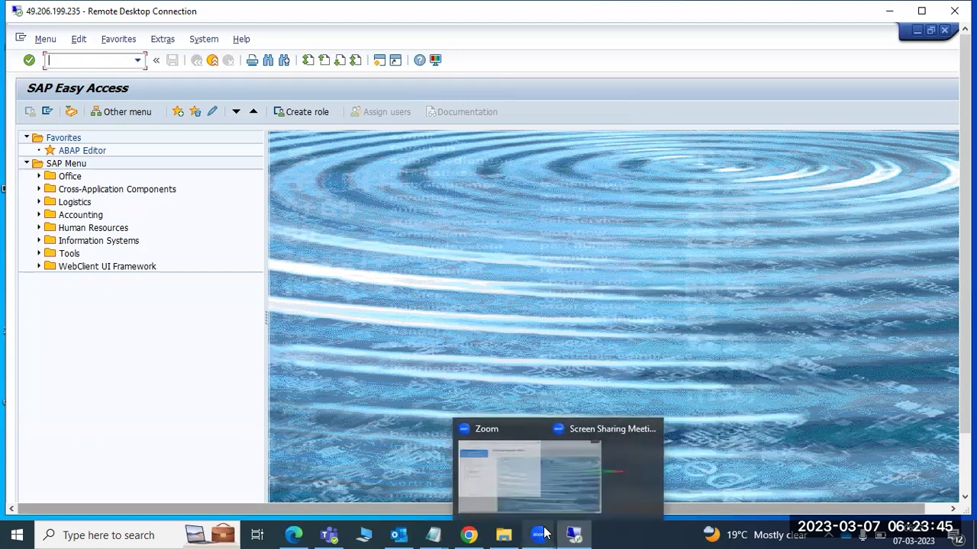
Run transaction ST22 and list today's ABAP runtime errors.
{"action": "type", "text": "st22"}
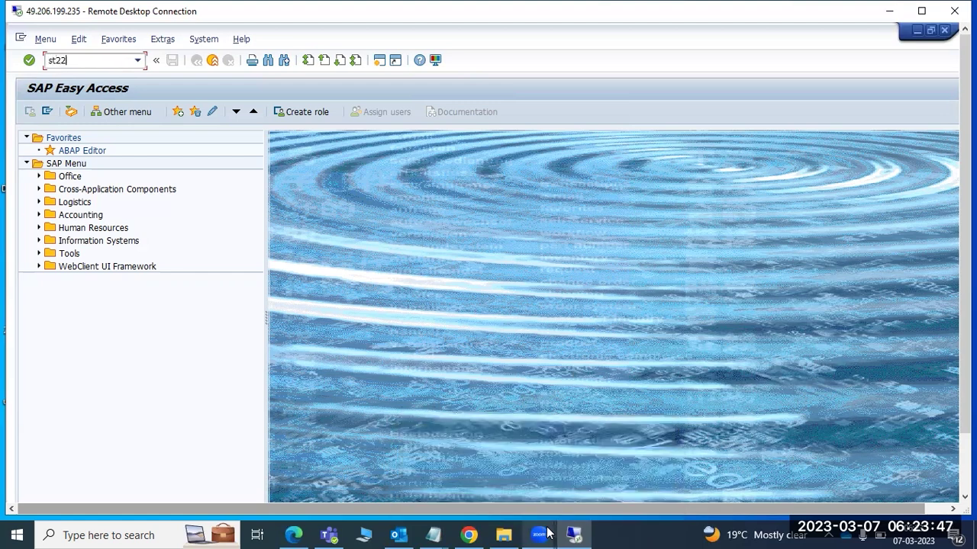
{"action": "key", "text": "Return"}
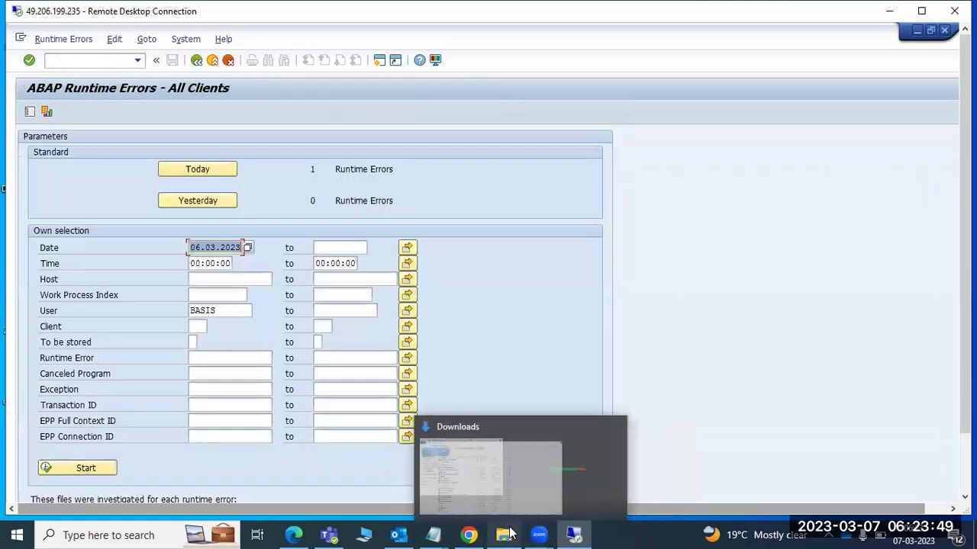
{"action": "mouse_move", "coordinate": [964, 397]}
{"action": "left_mouse_down"}
{"action": "mouse_move", "coordinate": [965, 466]}
{"action": "mouse_move", "coordinate": [964, 396]}
{"action": "left_mouse_up"}
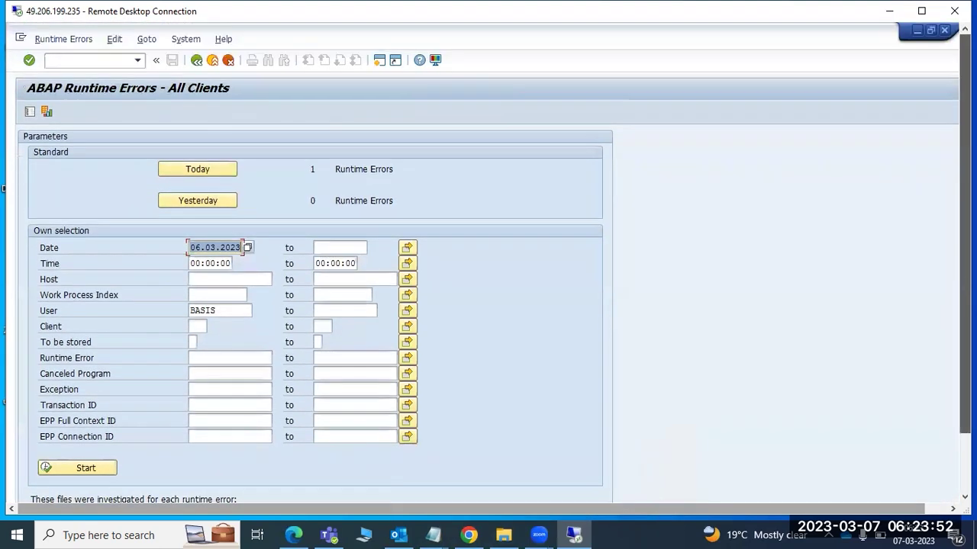
{"action": "left_click", "coordinate": [211, 165]}
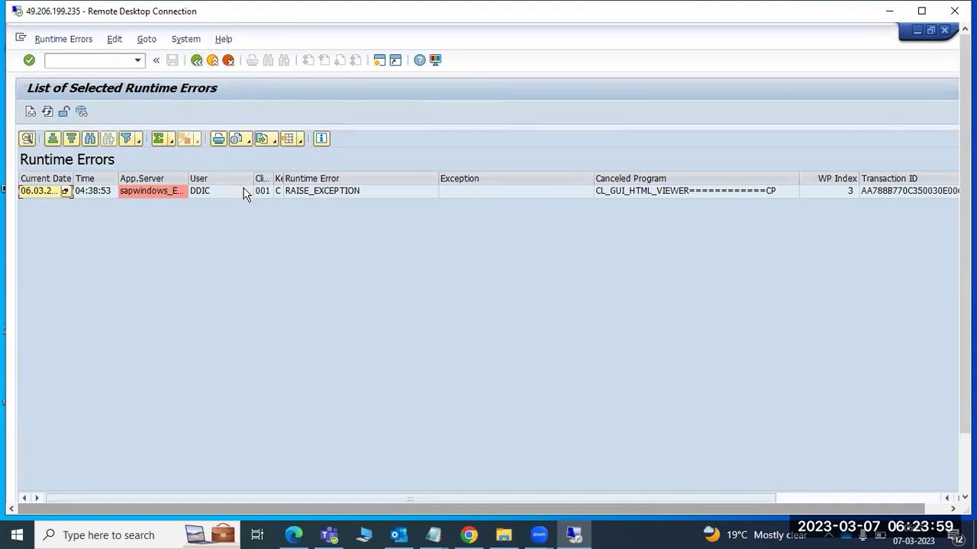
Open the long text of the RAISE_EXCEPTION runtime error in the list.
{"action": "left_click", "coordinate": [30, 197]}
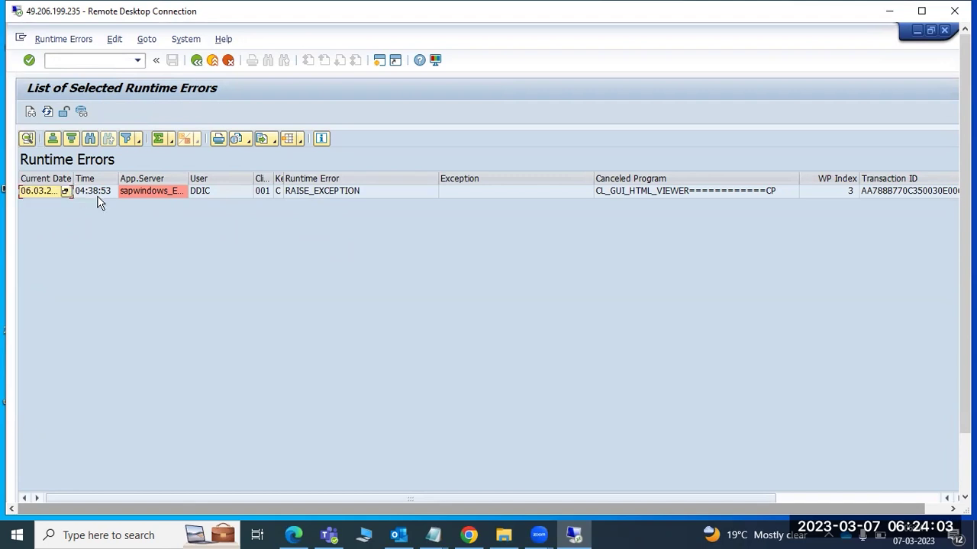
{"action": "left_click", "coordinate": [311, 198]}
{"action": "double_click", "coordinate": [311, 198]}
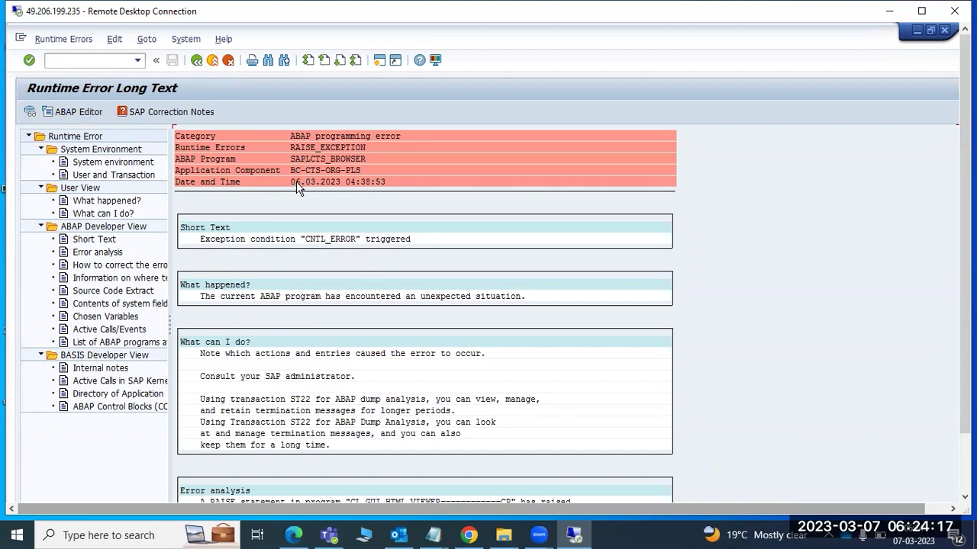
Read the RAISE_EXCEPTION long text from the short text through error analysis and correction hints to the system environment.
{"action": "left_click", "coordinate": [233, 240]}
{"action": "left_click", "coordinate": [253, 296]}
{"action": "scroll", "coordinate": [255, 358], "scroll_direction": "down", "scroll_amount": 3}
{"action": "scroll", "coordinate": [252, 379], "scroll_direction": "down", "scroll_amount": 5}
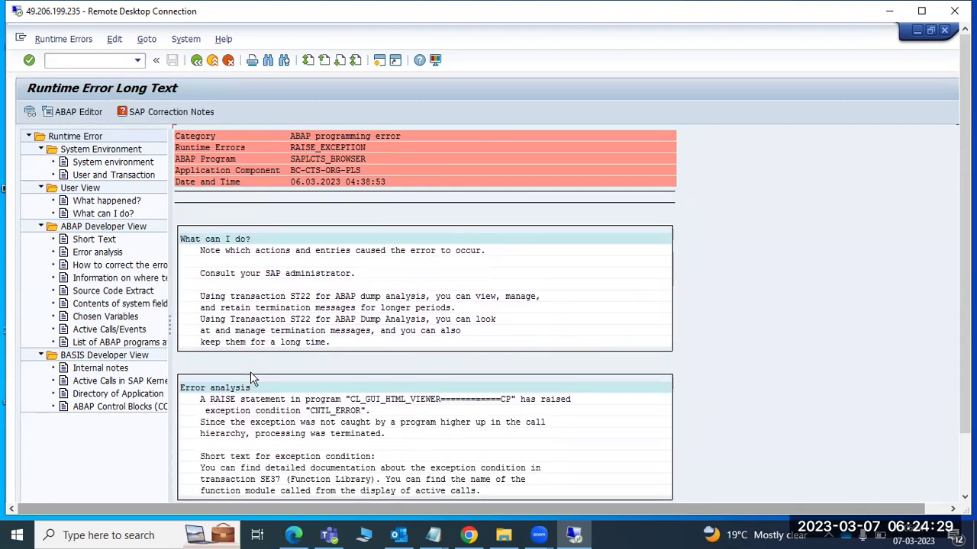
{"action": "scroll", "coordinate": [252, 379], "scroll_direction": "down", "scroll_amount": 4}
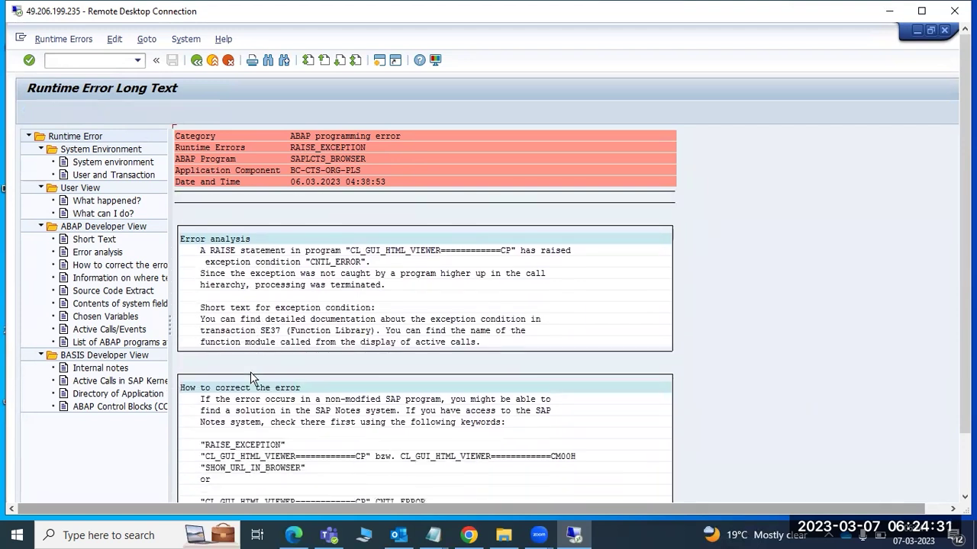
{"action": "scroll", "coordinate": [242, 403], "scroll_direction": "down", "scroll_amount": 5}
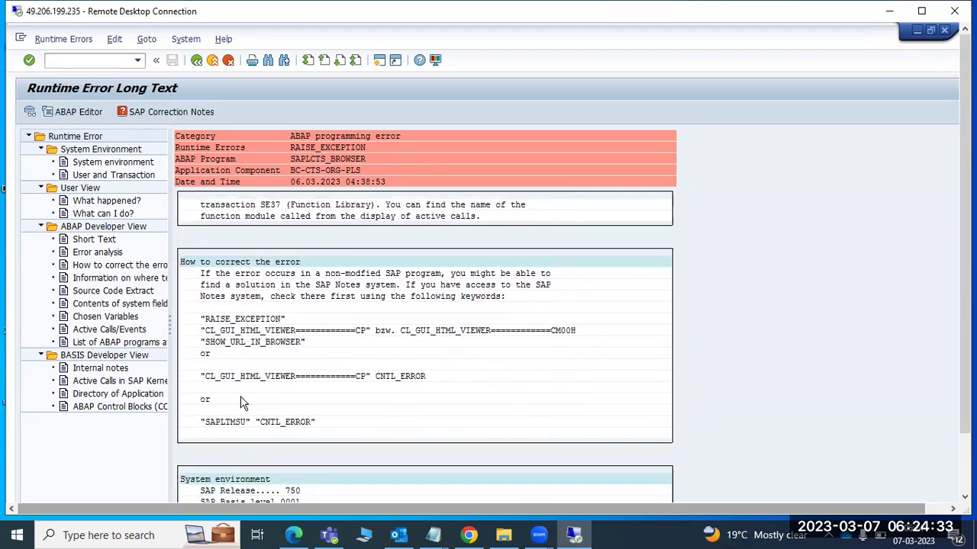
{"action": "scroll", "coordinate": [243, 402], "scroll_direction": "down", "scroll_amount": 5}
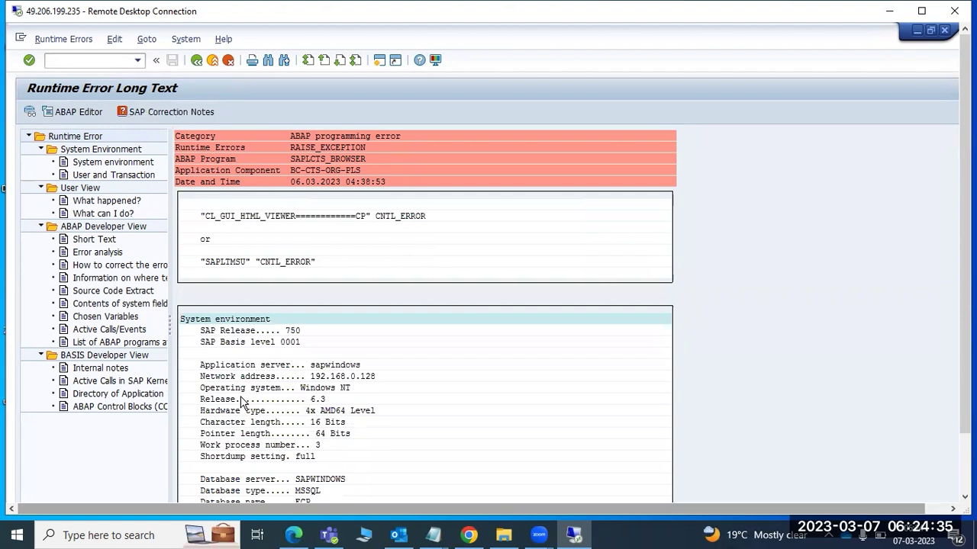
{"action": "scroll", "coordinate": [243, 403], "scroll_direction": "down", "scroll_amount": 2}
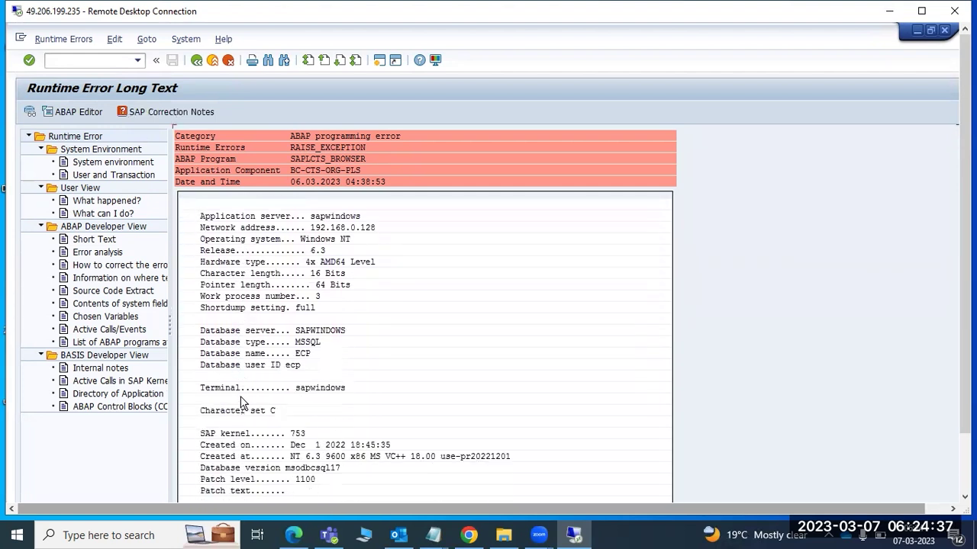
Examine the dump's user view, error correction hints, termination information, source code extract and contents of system fields.
{"action": "left_click", "coordinate": [93, 201]}
{"action": "left_click", "coordinate": [93, 215]}
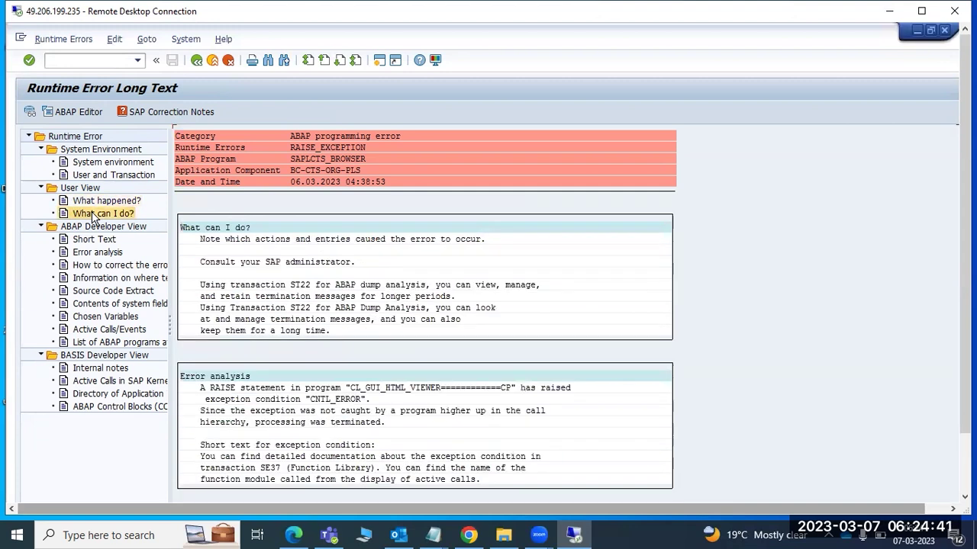
{"action": "left_click", "coordinate": [103, 264]}
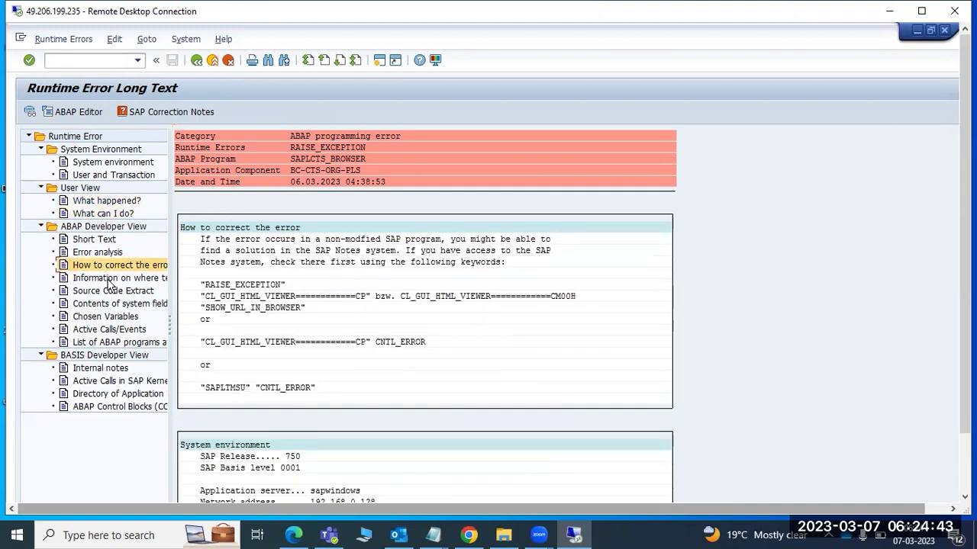
{"action": "left_click", "coordinate": [111, 280]}
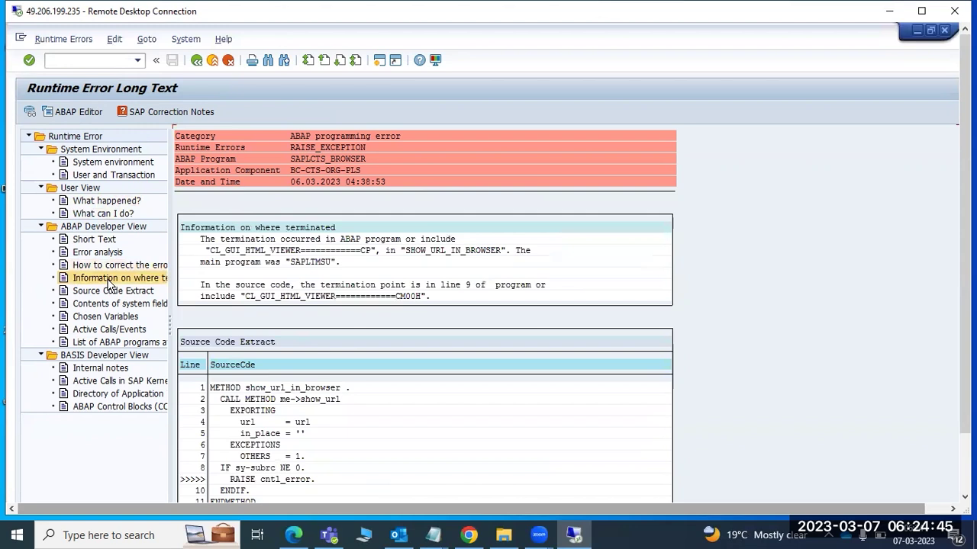
{"action": "left_click", "coordinate": [108, 293]}
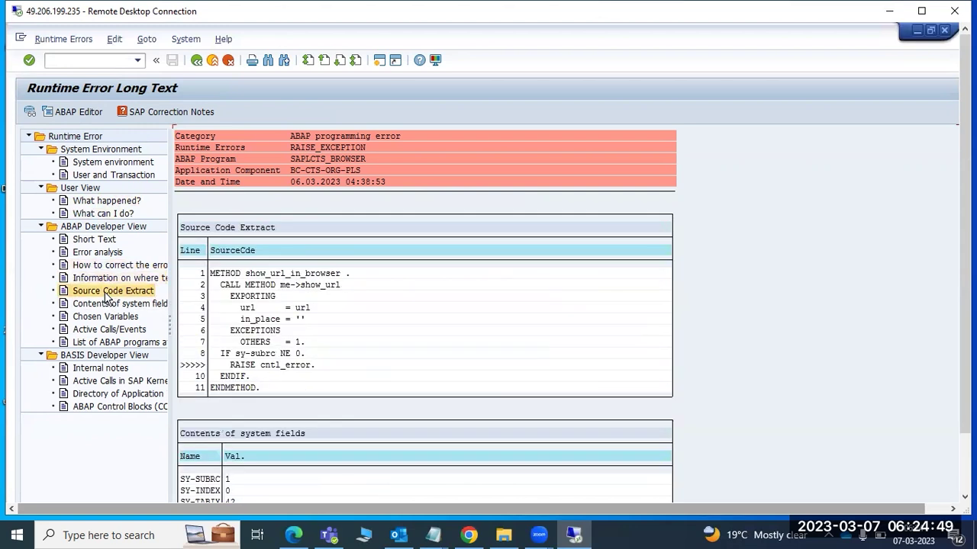
{"action": "left_click", "coordinate": [107, 304]}
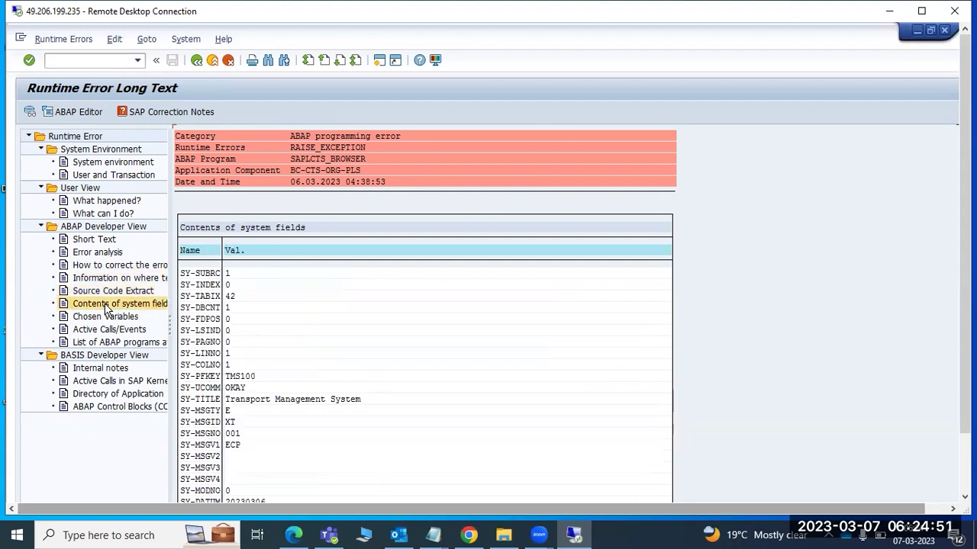
Check the dump's System environment section and the client, user, transaction and program in User and Transaction.
{"action": "left_click", "coordinate": [86, 174]}
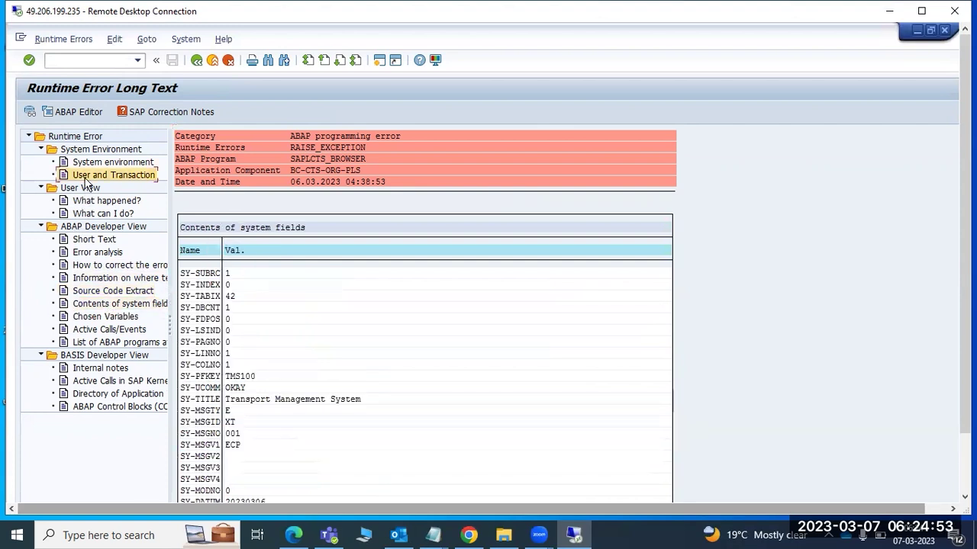
{"action": "left_click", "coordinate": [87, 163]}
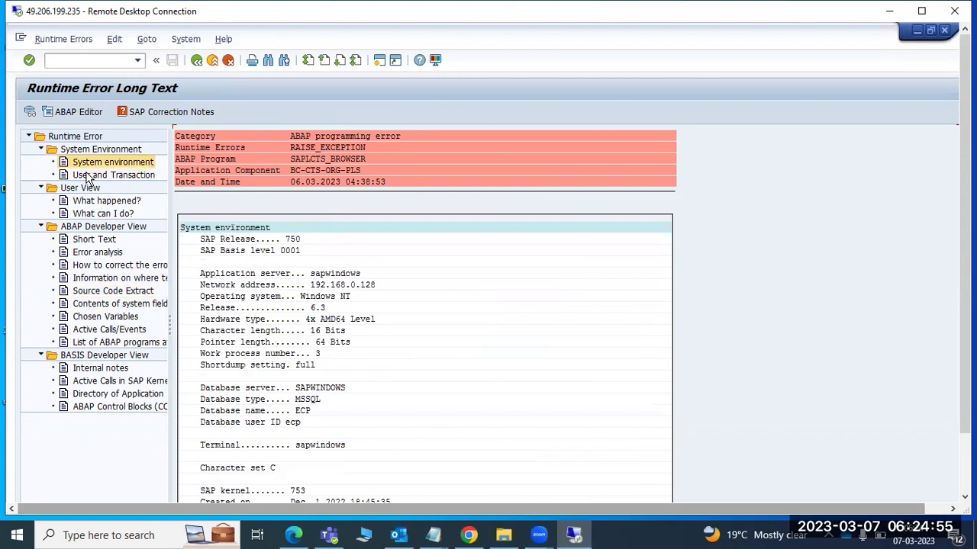
{"action": "left_click", "coordinate": [87, 176]}
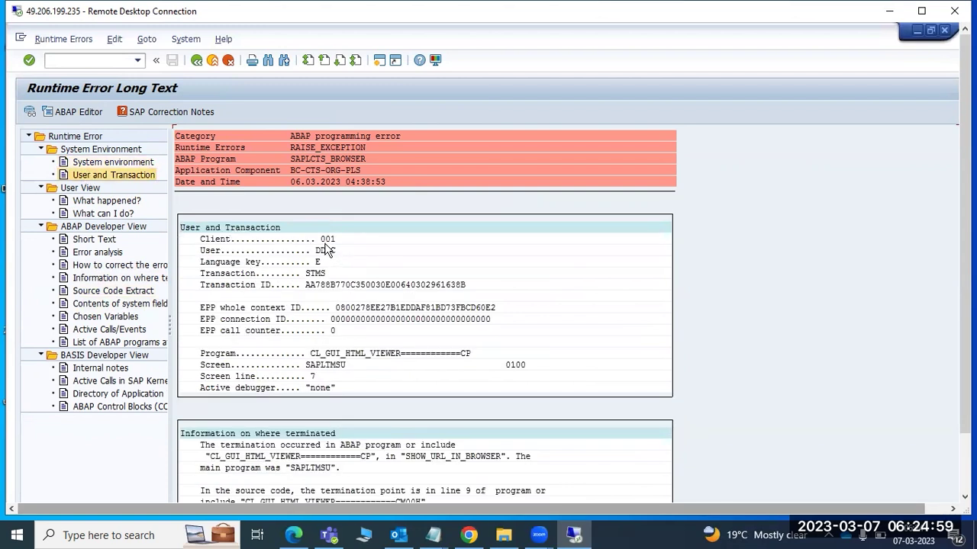
{"action": "left_click", "coordinate": [329, 354]}
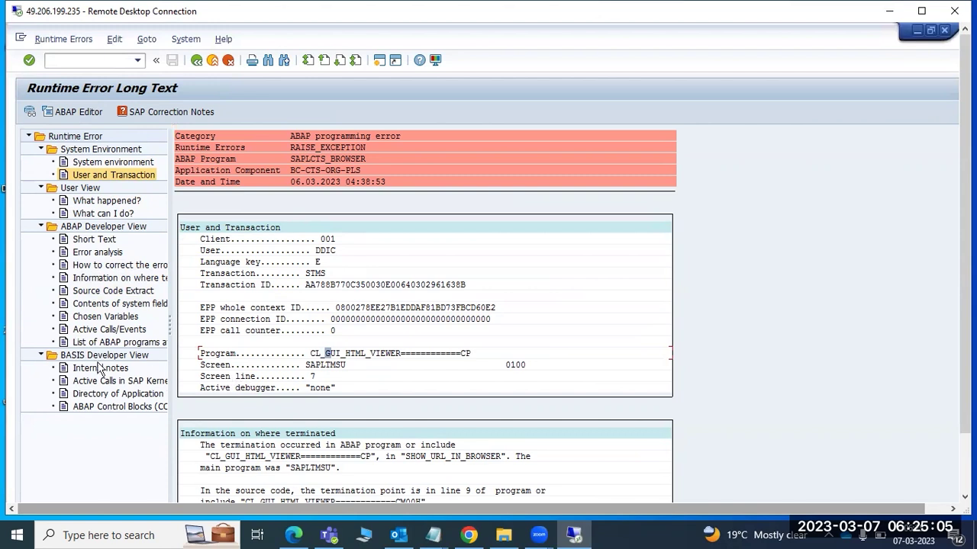
Examine the dump's Active Calls/Events, Chosen Variables and SAP correction notes, ending at the User and Transaction section.
{"action": "left_click", "coordinate": [93, 333]}
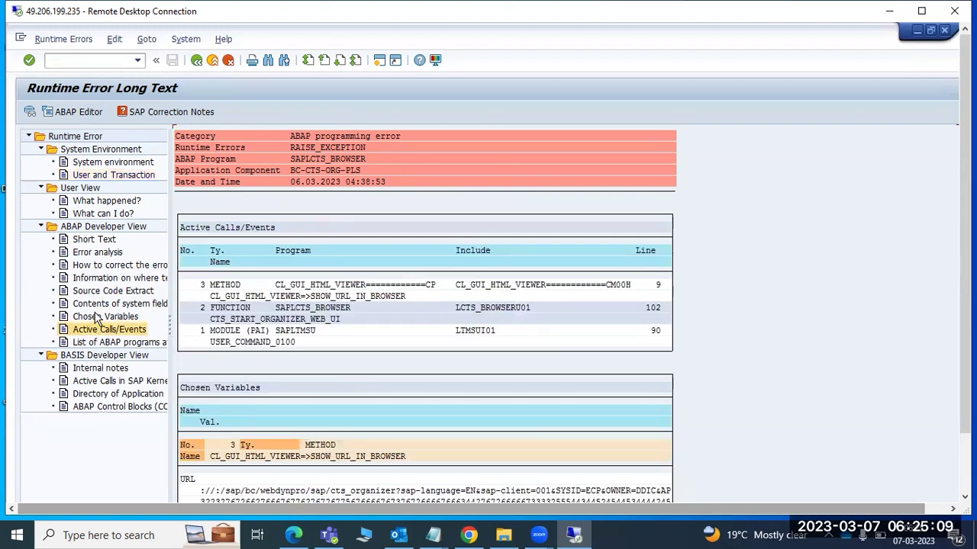
{"action": "left_click", "coordinate": [97, 317]}
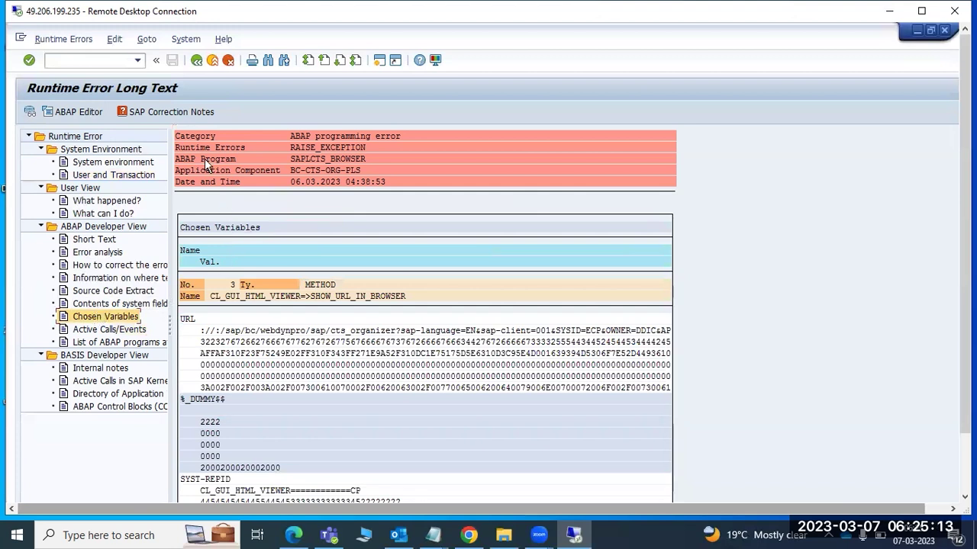
{"action": "left_click", "coordinate": [191, 118]}
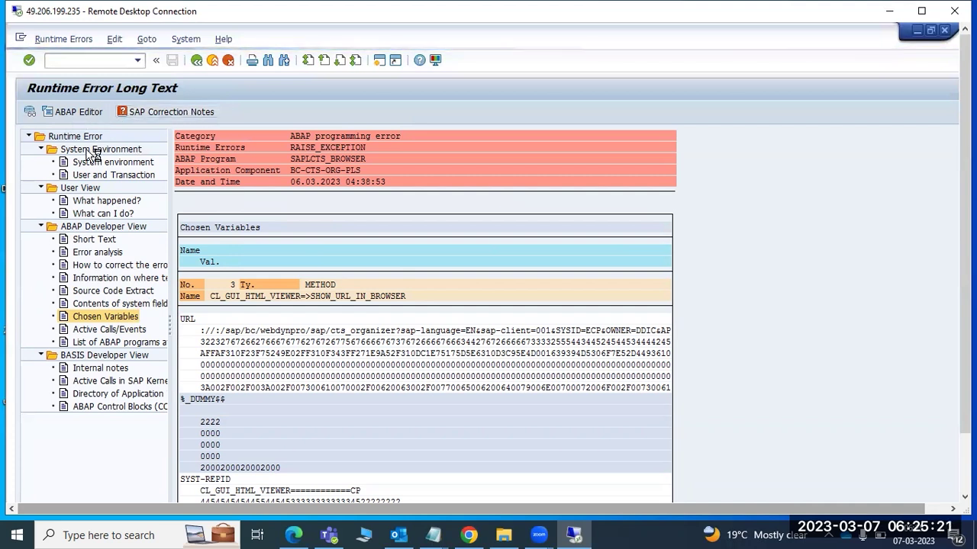
{"action": "left_click", "coordinate": [89, 176]}
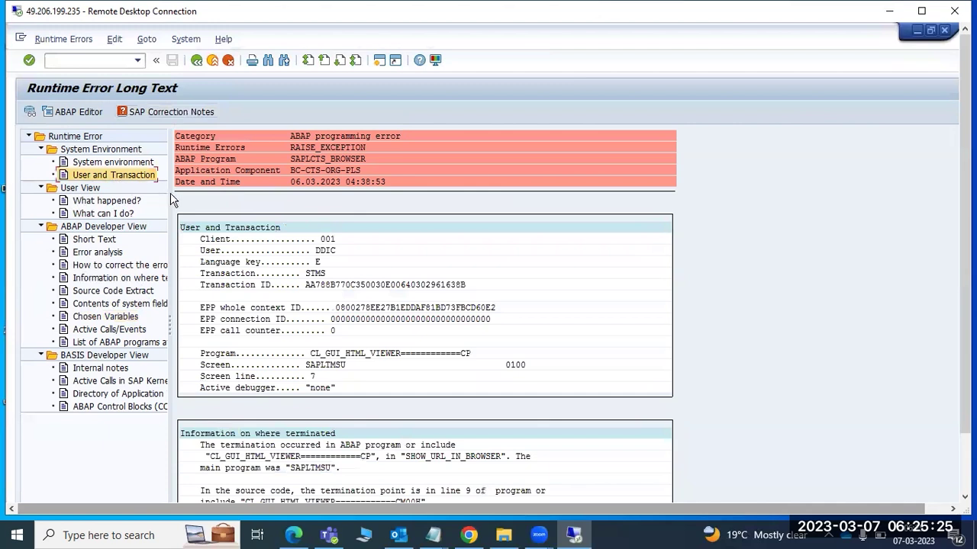
Leave the runtime error long text and the ST22 transaction, returning to the SAP start screen.
{"action": "left_click", "coordinate": [196, 61]}
{"action": "left_click", "coordinate": [196, 61]}
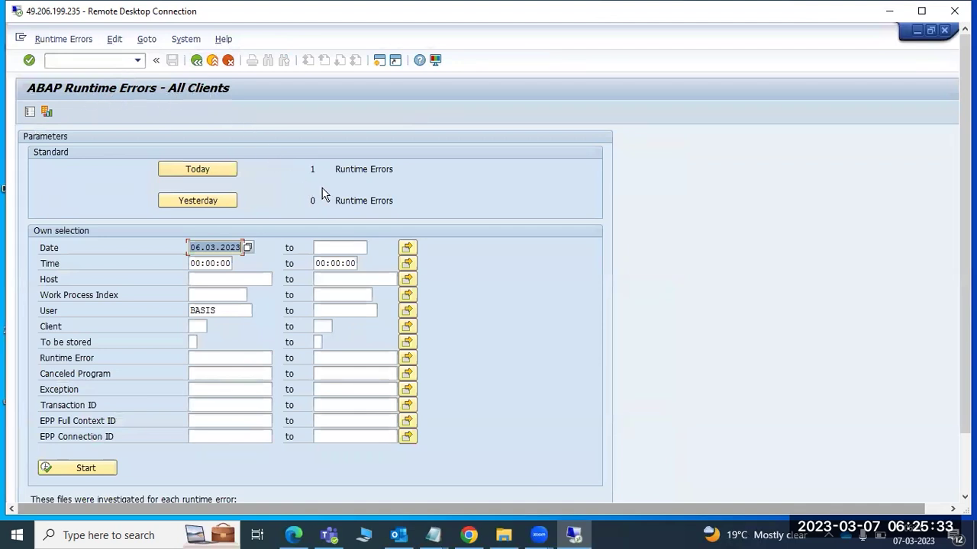
{"action": "left_click", "coordinate": [196, 61]}
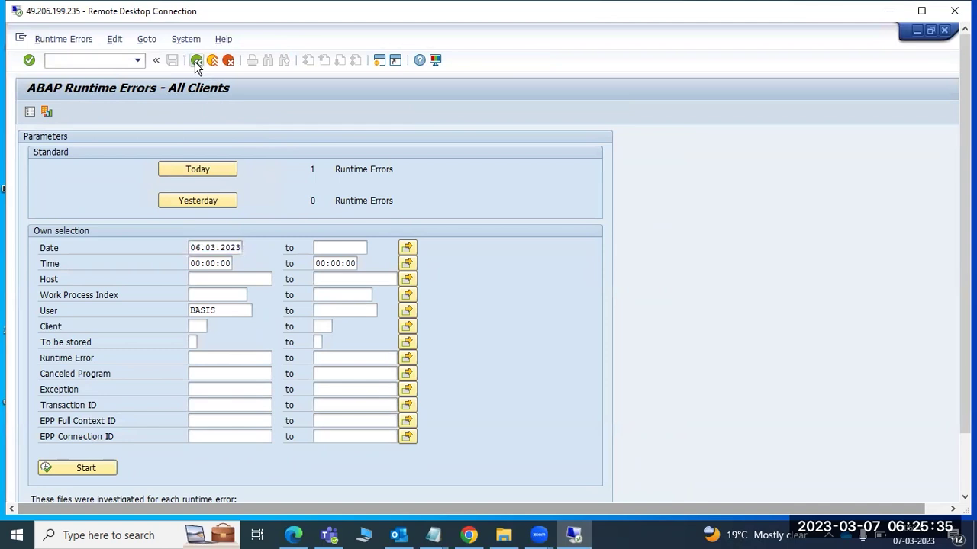
Open Paint on the local computer and create a text box of about 1271 × 506 px covering most of the canvas.
{"action": "left_click", "coordinate": [95, 535]}
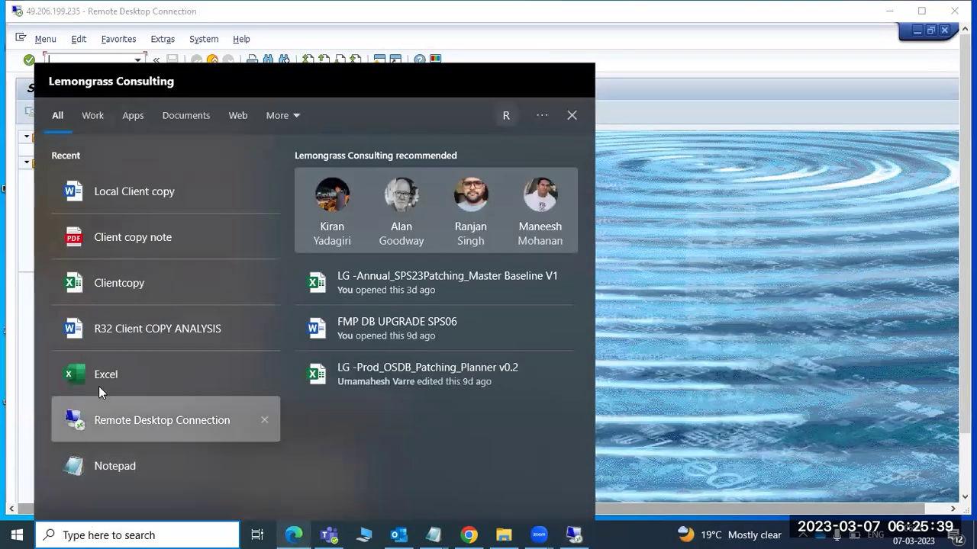
{"action": "type", "text": "ms"}
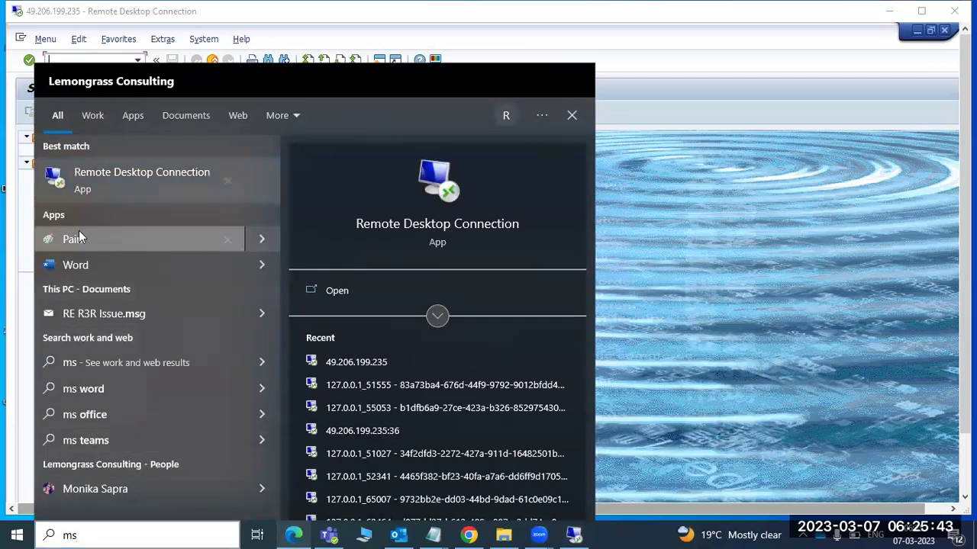
{"action": "left_click", "coordinate": [79, 230]}
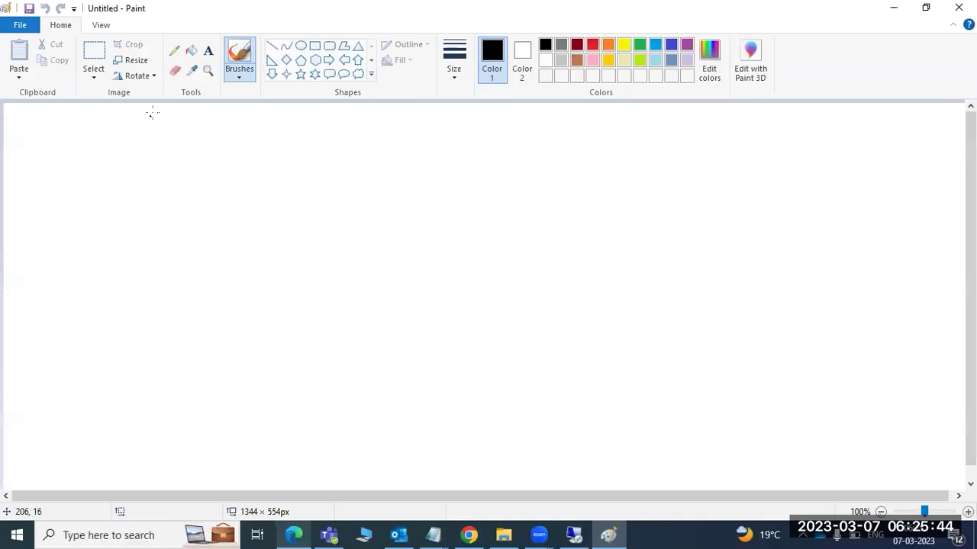
{"action": "left_click", "coordinate": [207, 51]}
{"action": "mouse_move", "coordinate": [32, 118]}
{"action": "left_mouse_down"}
{"action": "mouse_move", "coordinate": [280, 173]}
{"action": "mouse_move", "coordinate": [922, 362]}
{"action": "mouse_move", "coordinate": [940, 478]}
{"action": "left_mouse_up"}
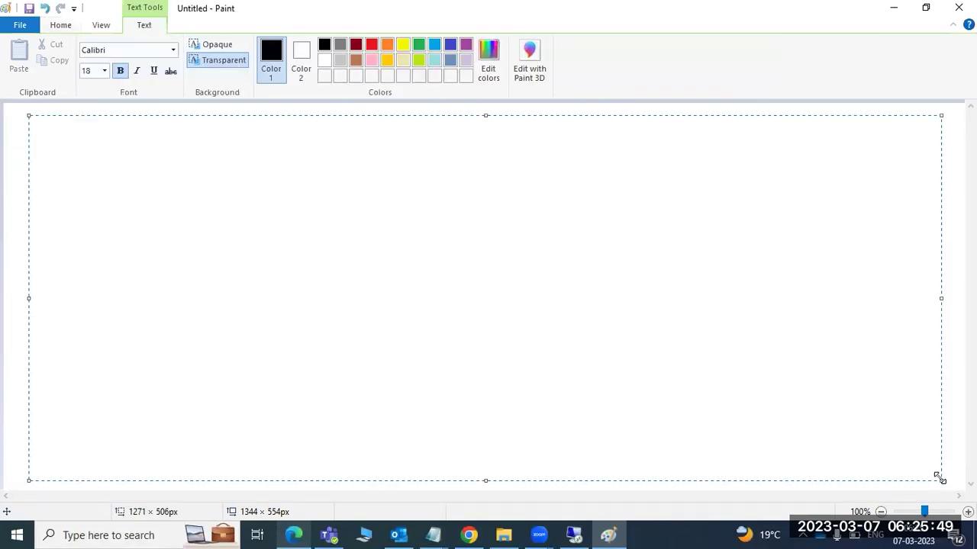
Write the heading DVEBMGS in the text box and underline it with a row of equals signs.
{"action": "type", "text": "DVE"}
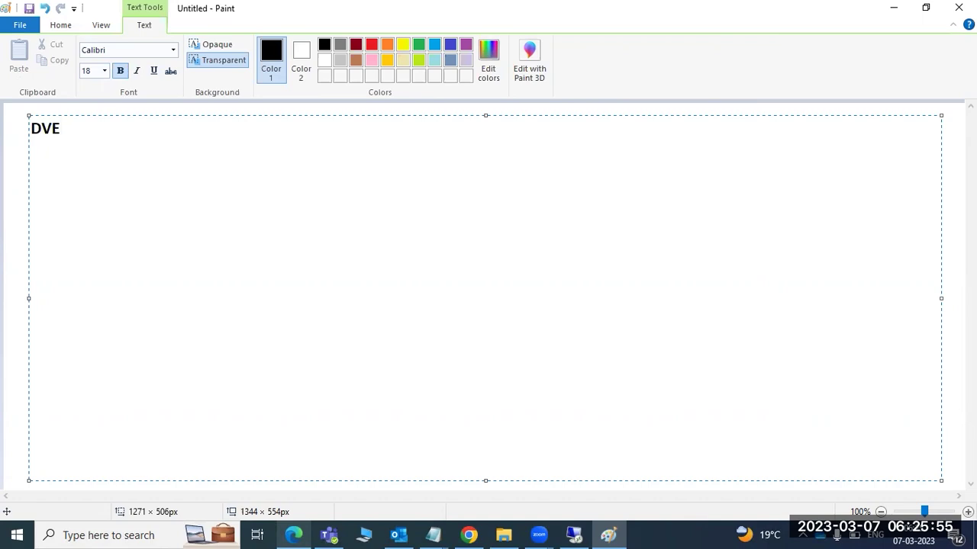
{"action": "type", "text": "BMGS"}
{"action": "key", "text": "Return"}
{"action": "type", "text": "============"}
{"action": "key", "text": "Return"}
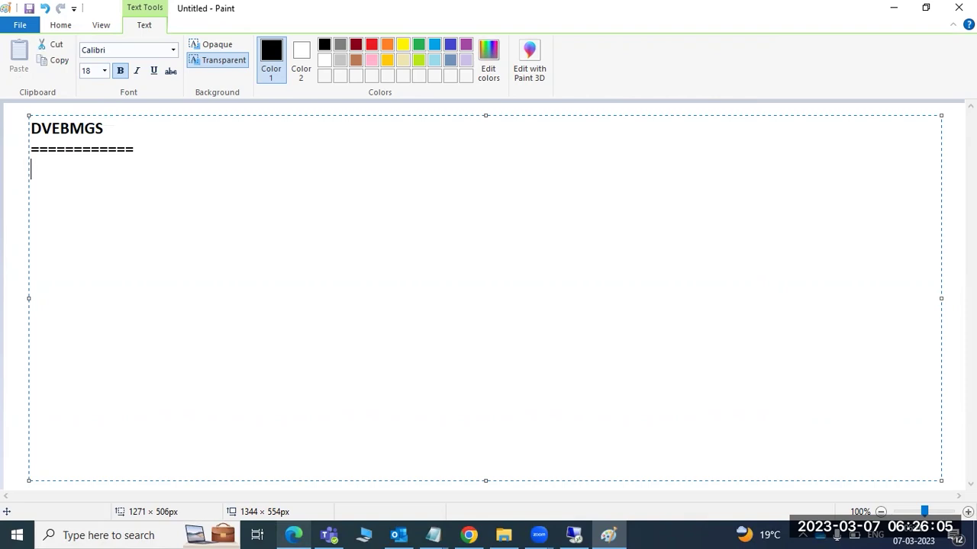
Add the line "E - Enqueue-Locking mechanizam -SM12" below the DVEBMGS heading.
{"action": "type", "text": "E - Enqueue"}
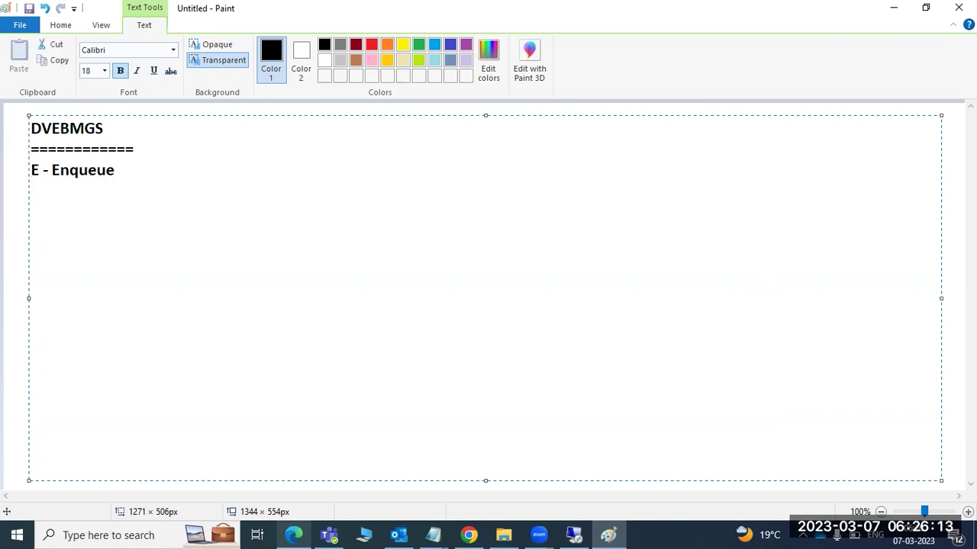
{"action": "type", "text": "-Locking mechani"}
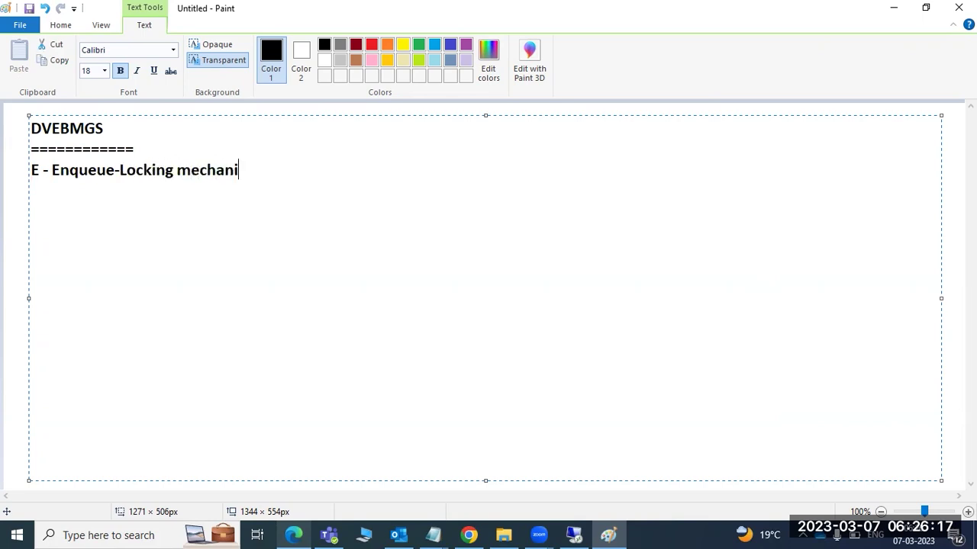
{"action": "type", "text": "zam -Sm12"}
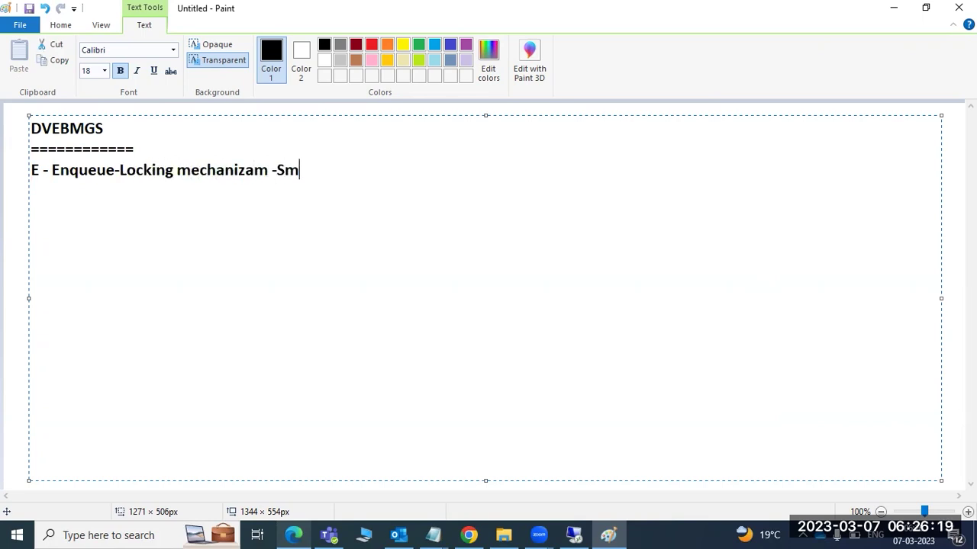
{"action": "key", "text": "BackSpace"}
{"action": "key", "text": "BackSpace"}
{"action": "key", "text": "BackSpace"}
{"action": "key", "text": "BackSpace"}
{"action": "type", "text": "Sm12"}
{"action": "key", "text": "BackSpace"}
{"action": "key", "text": "BackSpace"}
{"action": "key", "text": "BackSpace"}
{"action": "type", "text": "M12"}
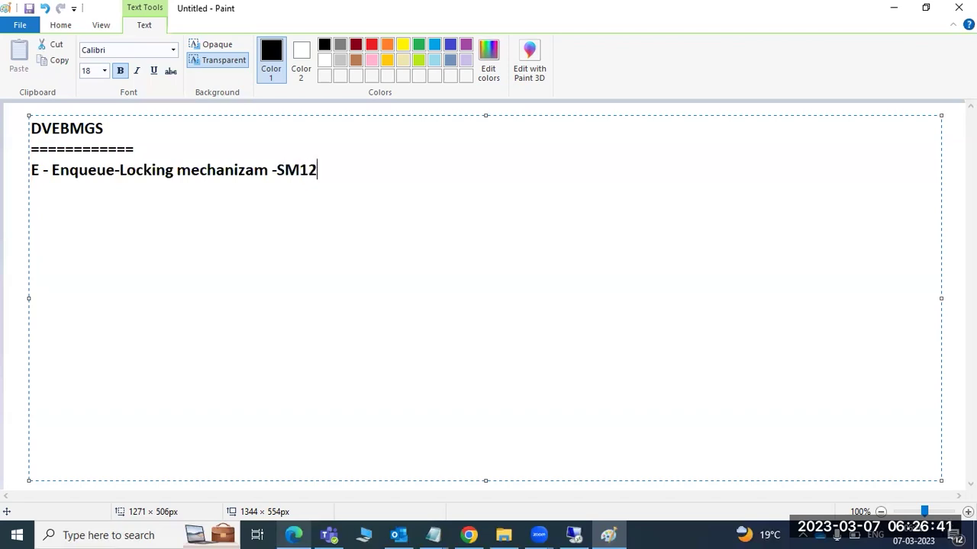
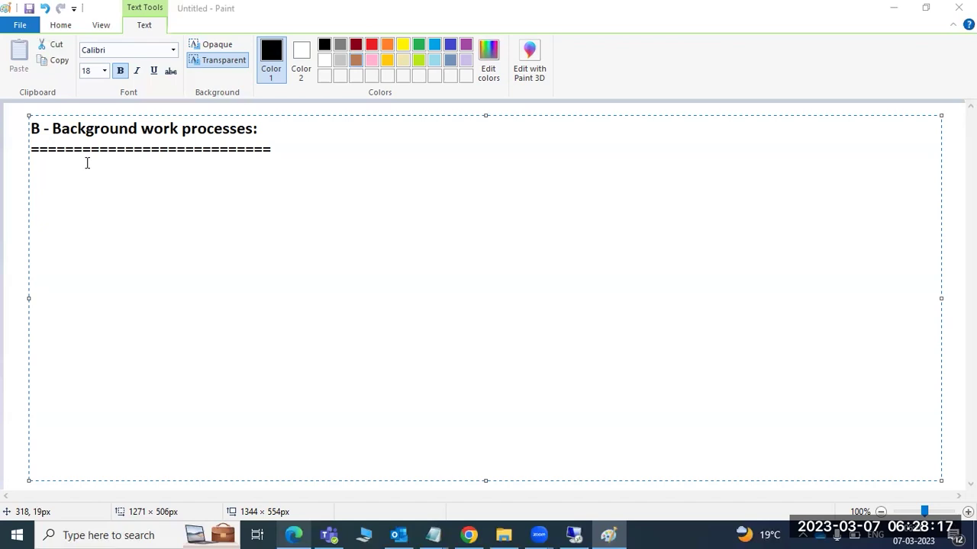
Add the subheading "Background JOb =" under the Background work processes heading and underline it with a row of equals signs.
{"action": "left_click", "coordinate": [71, 194]}
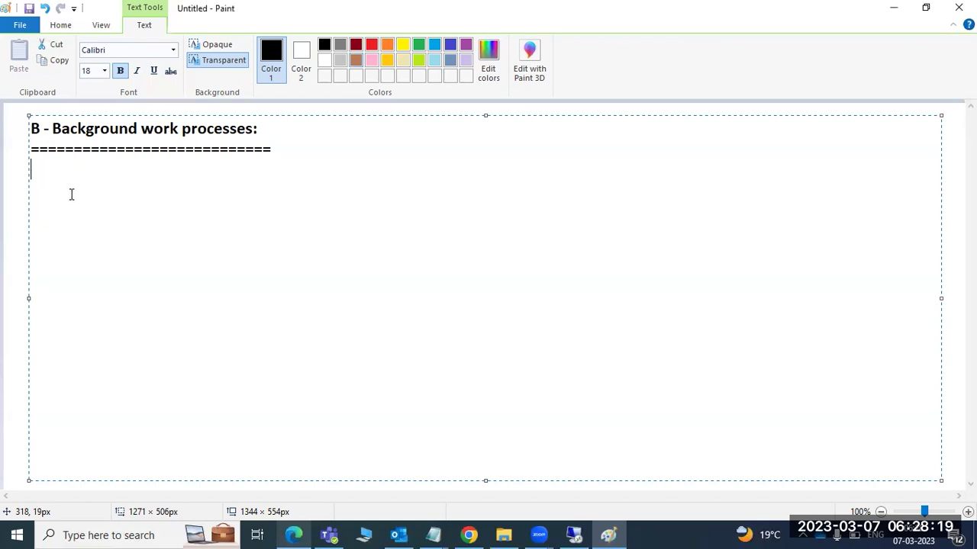
{"action": "type", "text": "JOb"}
{"action": "key", "text": "BackSpace"}
{"action": "key", "text": "BackSpace"}
{"action": "key", "text": "BackSpace"}
{"action": "type", "text": "Job"}
{"action": "key", "text": "BackSpace"}
{"action": "key", "text": "BackSpace"}
{"action": "key", "text": "BackSpace"}
{"action": "key", "text": "BackSpace"}
{"action": "type", "text": "Backgroun"}
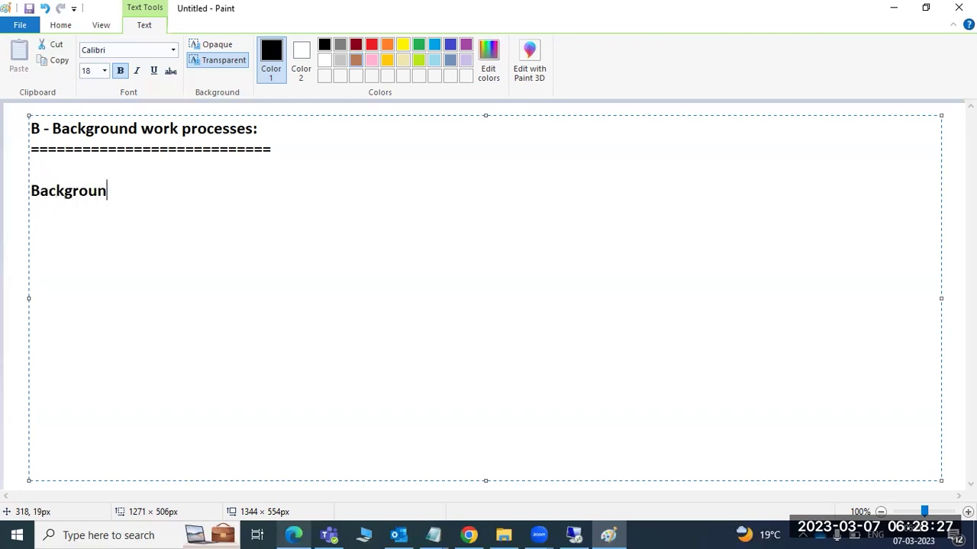
{"action": "type", "text": "d JOb ="}
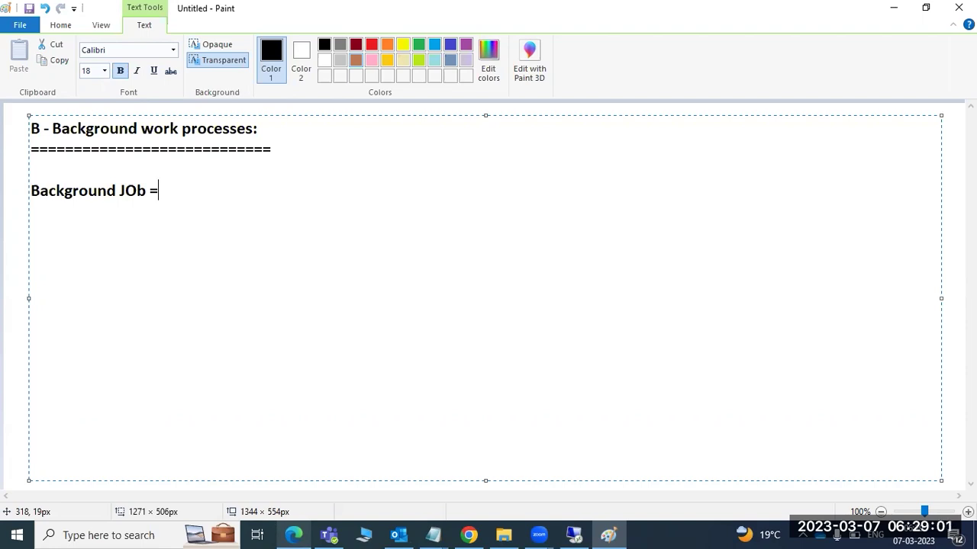
{"action": "key", "text": "Return"}
{"action": "type", "text": "================"}
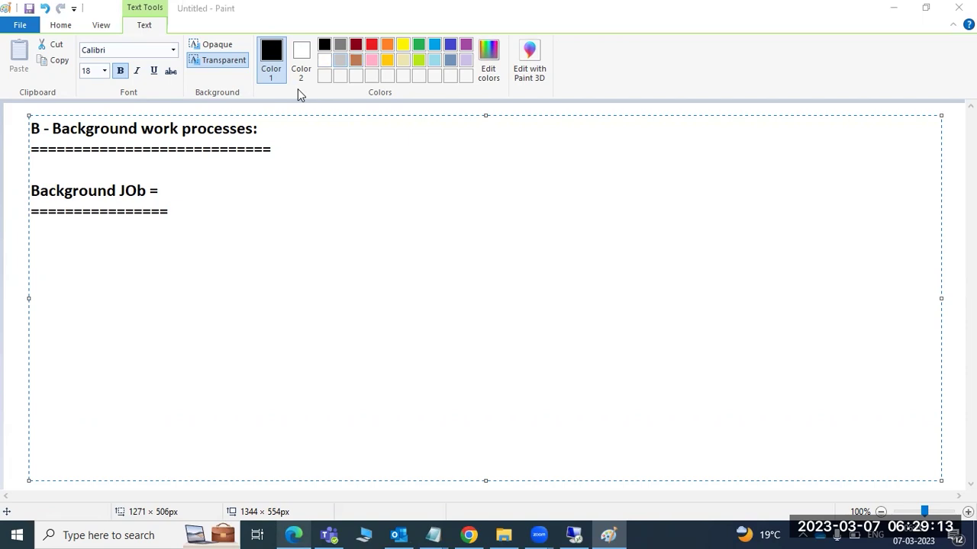
Switch to the SAP remote desktop session and view the instance's user sessions with transaction SM04, dismissing the Internet Explorer security warning.
{"action": "left_click", "coordinate": [95, 234]}
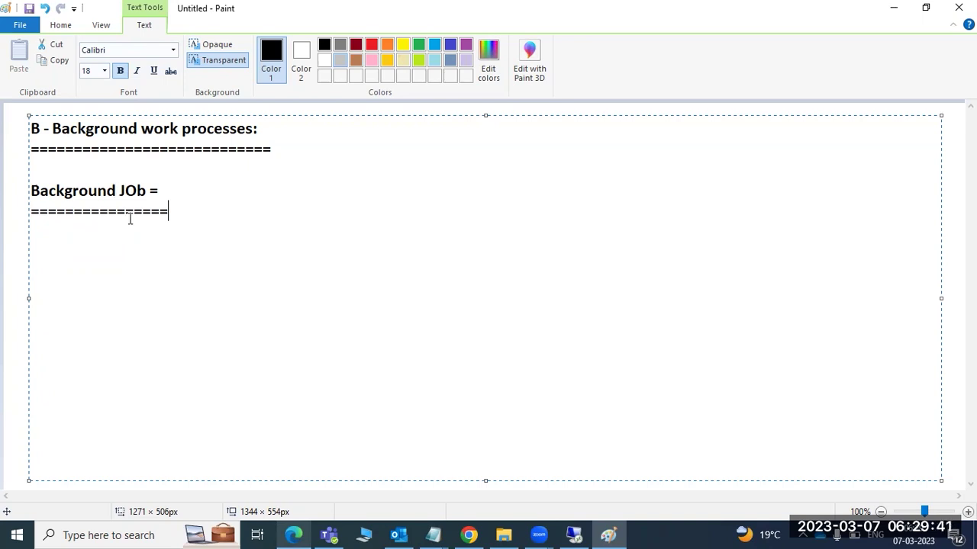
{"action": "mouse_move", "coordinate": [608, 535]}
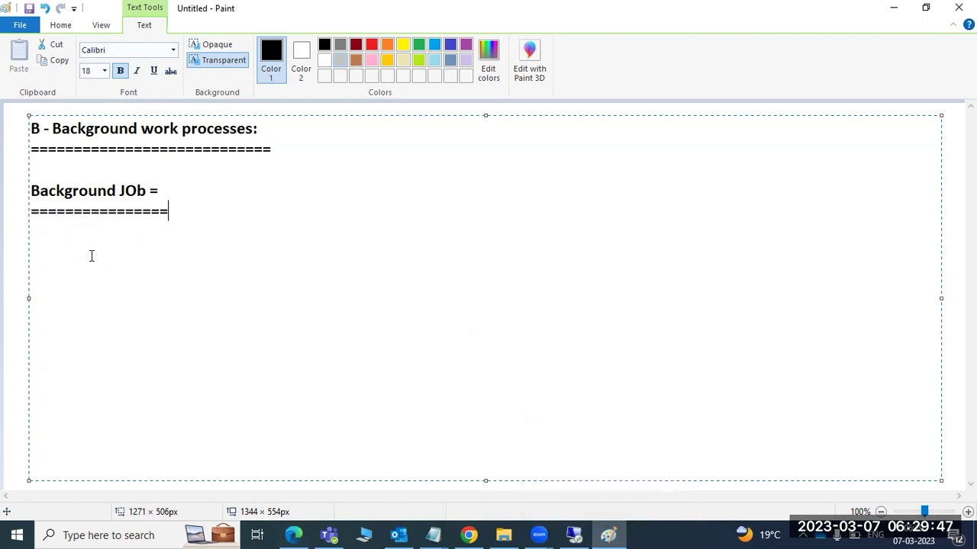
{"action": "mouse_move", "coordinate": [573, 535]}
{"action": "left_click", "coordinate": [534, 488]}
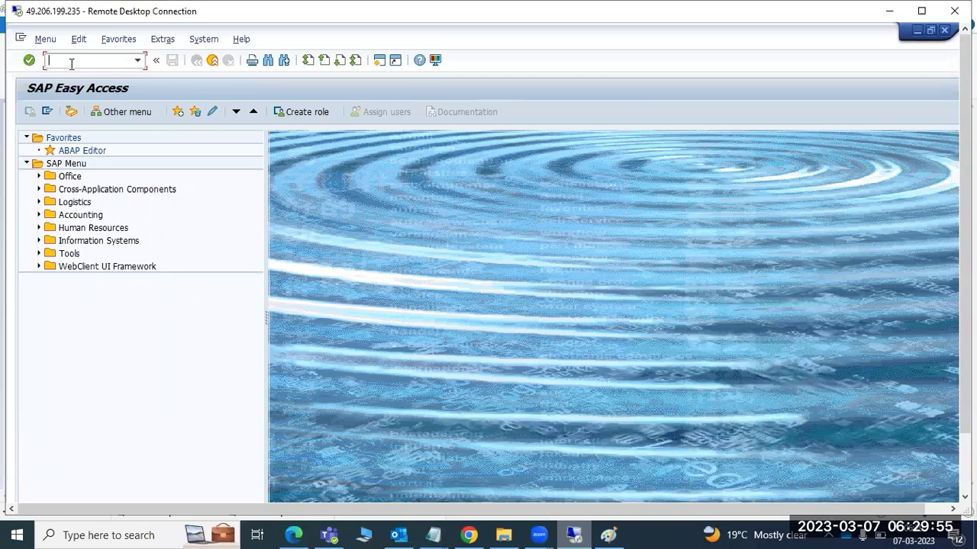
{"action": "type", "text": "sm04"}
{"action": "key", "text": "Return"}
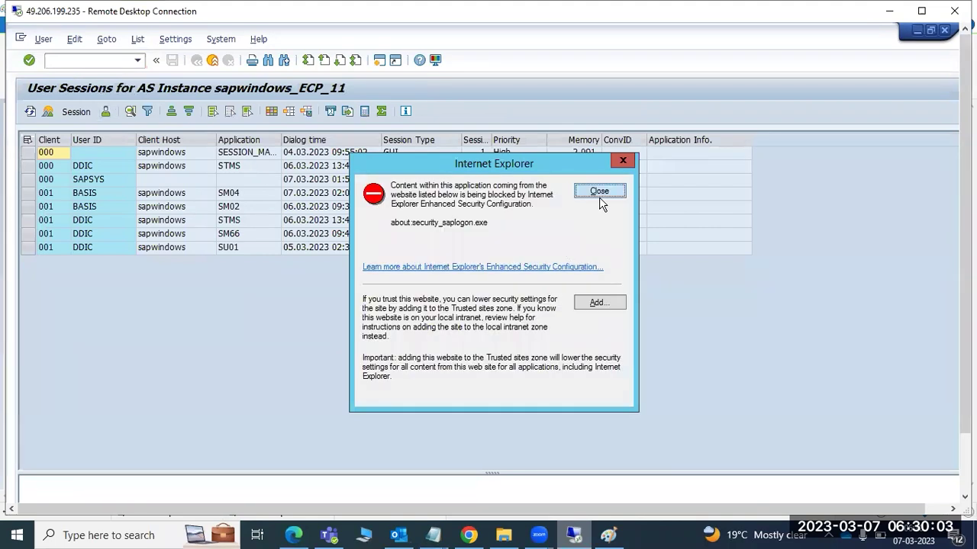
{"action": "left_click", "coordinate": [599, 197]}
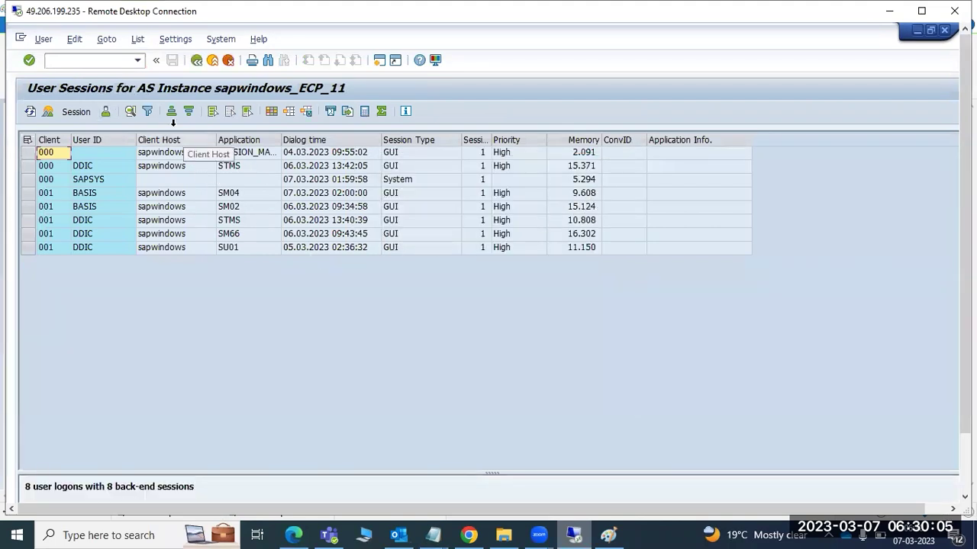
View the system-wide user sessions with transaction AL08, check the SU01, SM66, SM02 and STMS application entries, and return to SAP Easy Access.
{"action": "left_click", "coordinate": [196, 60]}
{"action": "type", "text": "se38"}
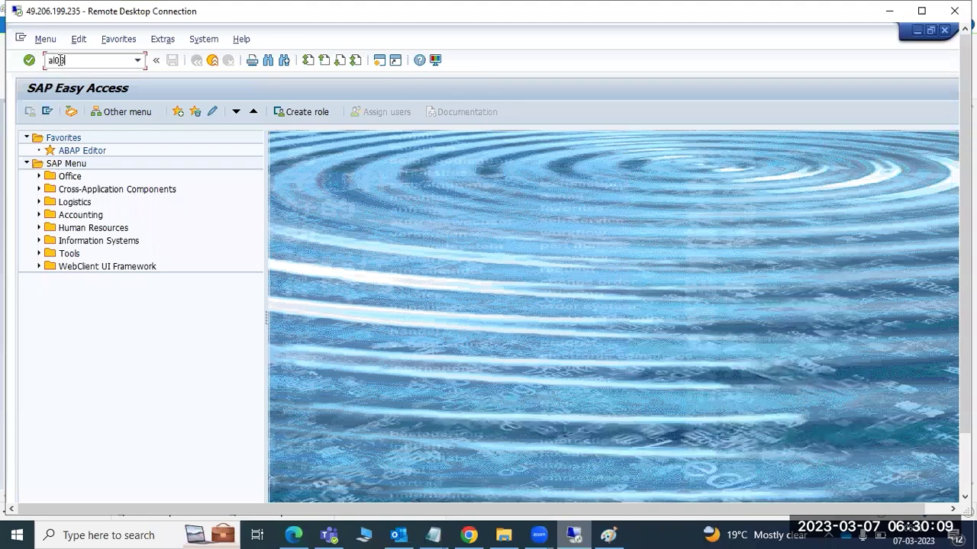
{"action": "key", "text": "Return"}
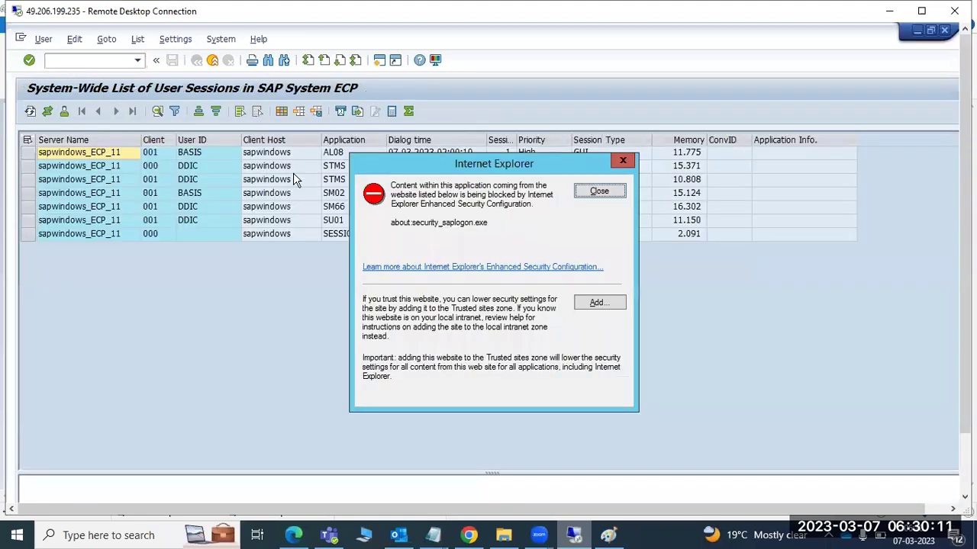
{"action": "left_click", "coordinate": [587, 190]}
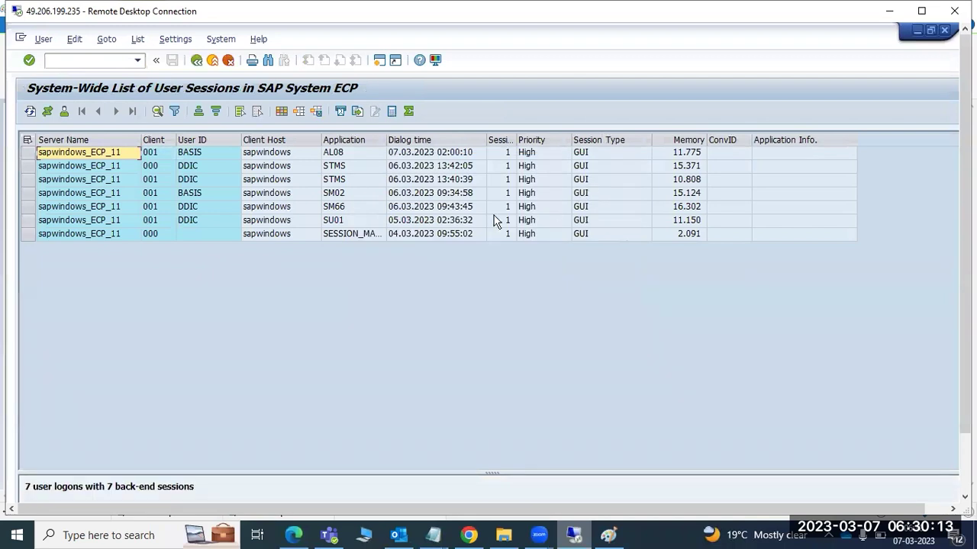
{"action": "left_click", "coordinate": [333, 219]}
{"action": "left_click", "coordinate": [335, 207]}
{"action": "left_click", "coordinate": [336, 193]}
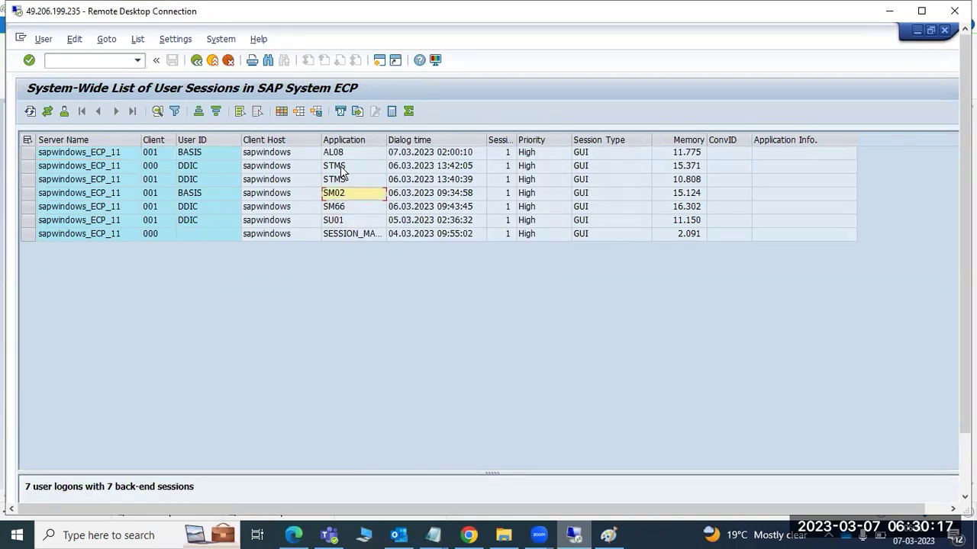
{"action": "left_click", "coordinate": [340, 167]}
{"action": "left_click", "coordinate": [196, 60]}
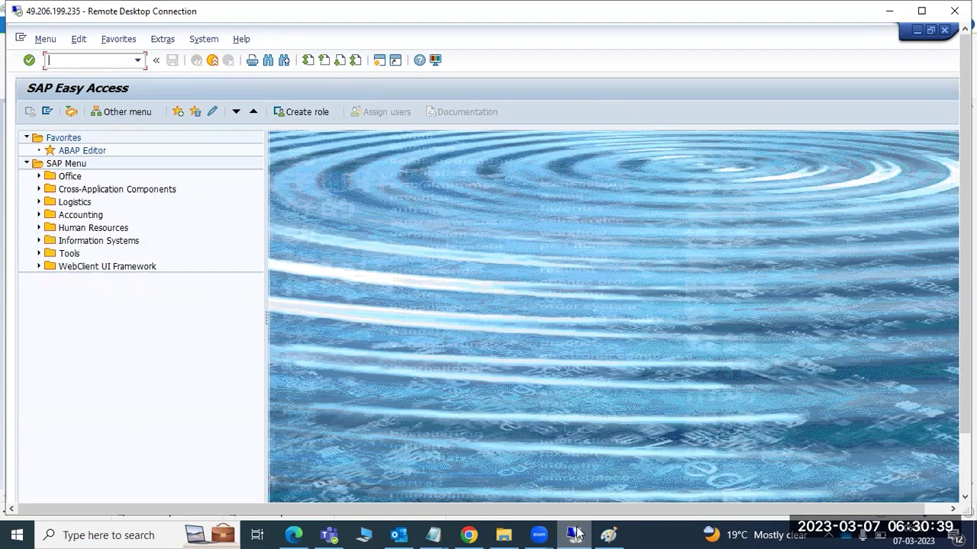
Switch back to Paint and add "SM36 and SM37" after the underline of the Background JOb subheading.
{"action": "key", "text": "alt+Tab"}
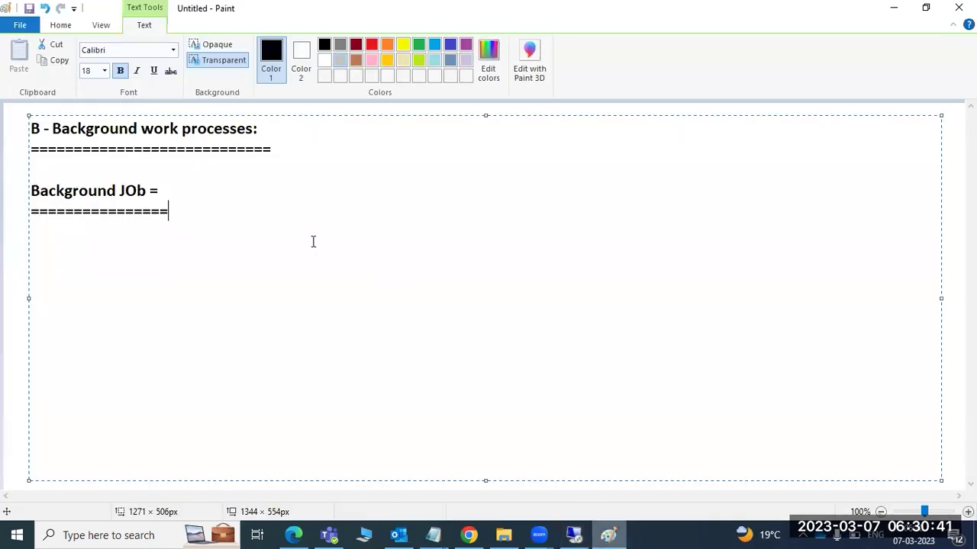
{"action": "type", "text": "SM36 and "}
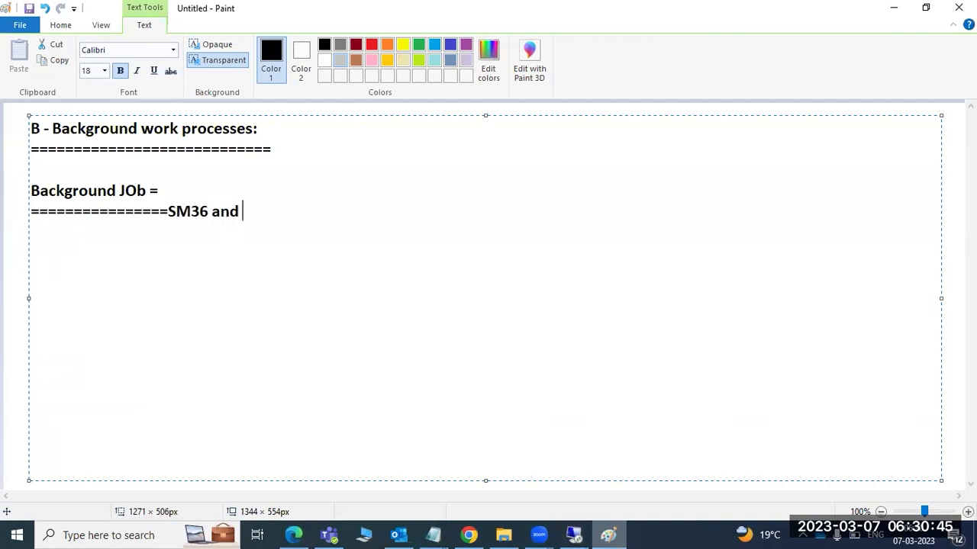
{"action": "type", "text": "SM37"}
{"action": "key", "text": "Return"}
Add the line "SM36 - is for the scheduling the background job" under the Background JOb subheading and start a new line.
{"action": "key", "text": "Return"}
{"action": "type", "text": "SM36 -"}
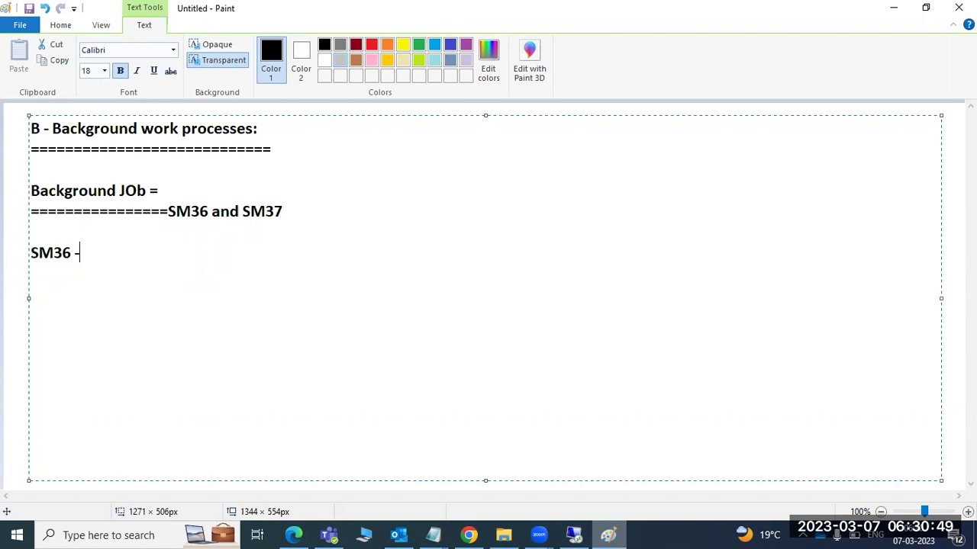
{"action": "type", "text": " is for the"}
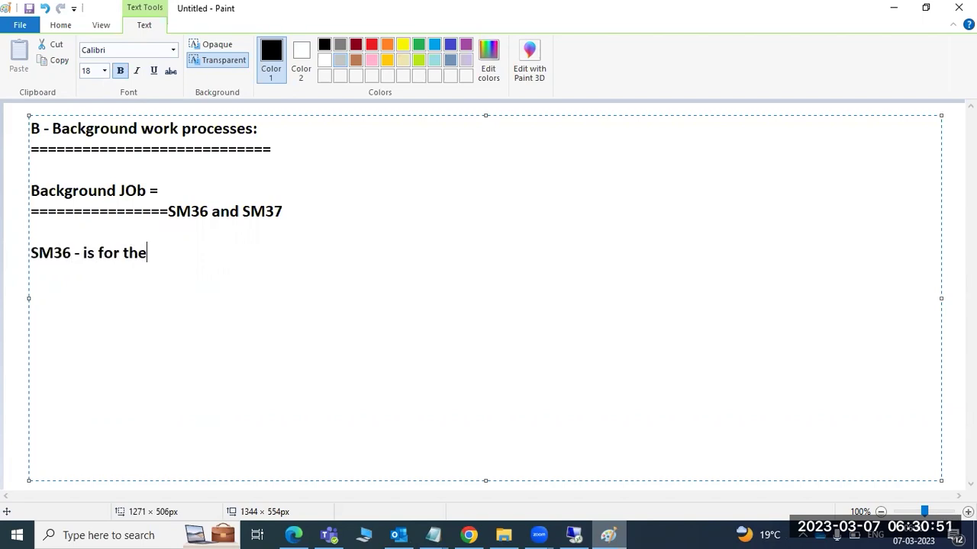
{"action": "type", "text": " scheduling "}
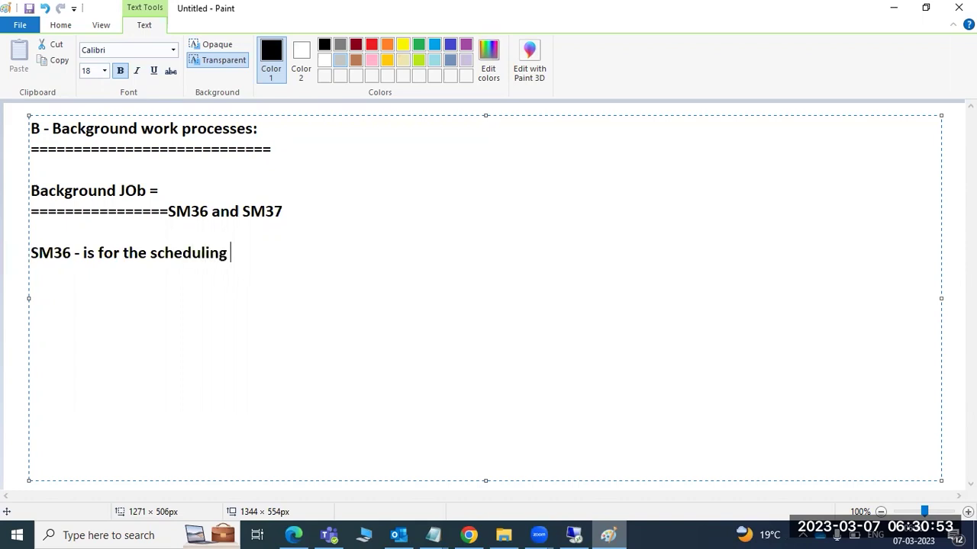
{"action": "type", "text": "the backgro"}
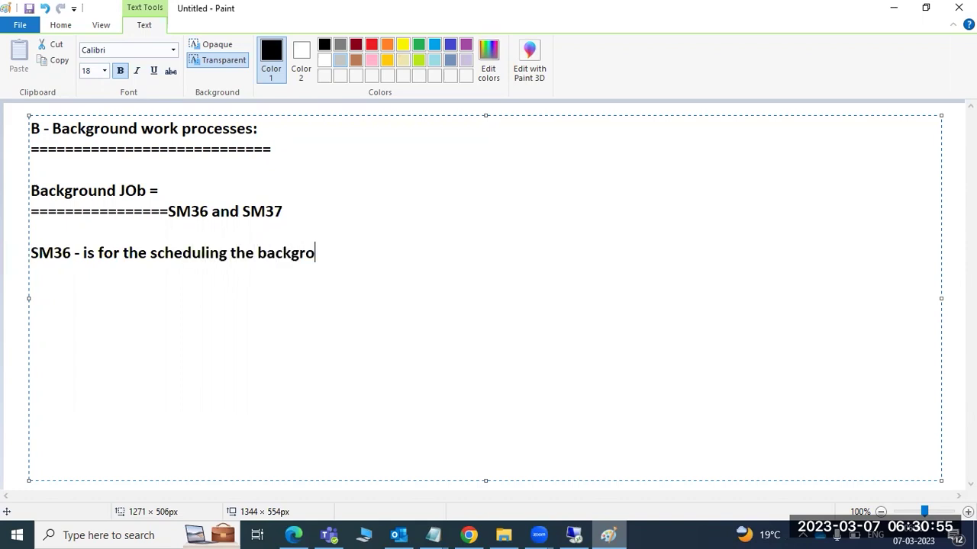
{"action": "type", "text": "und job"}
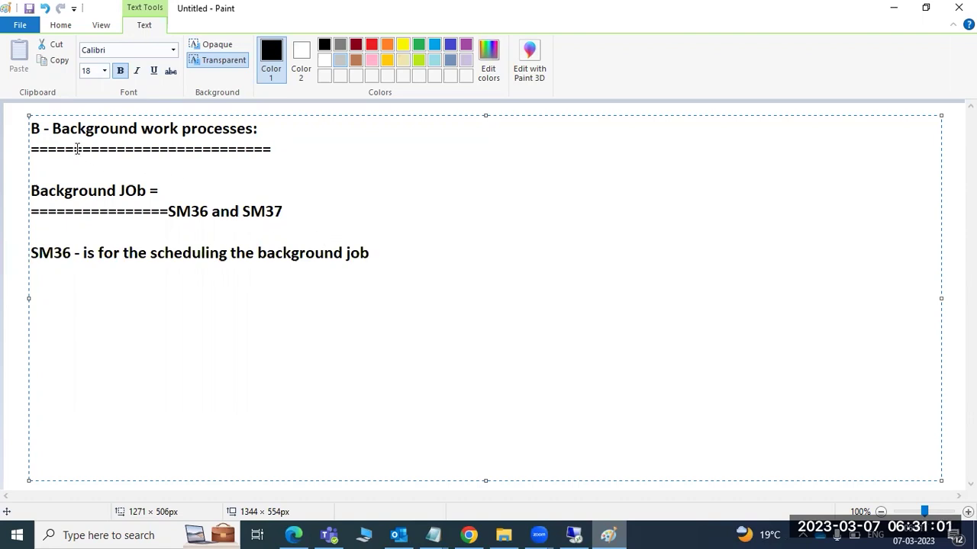
{"action": "left_click_drag", "start_coordinate": [52, 129], "coordinate": [272, 145]}
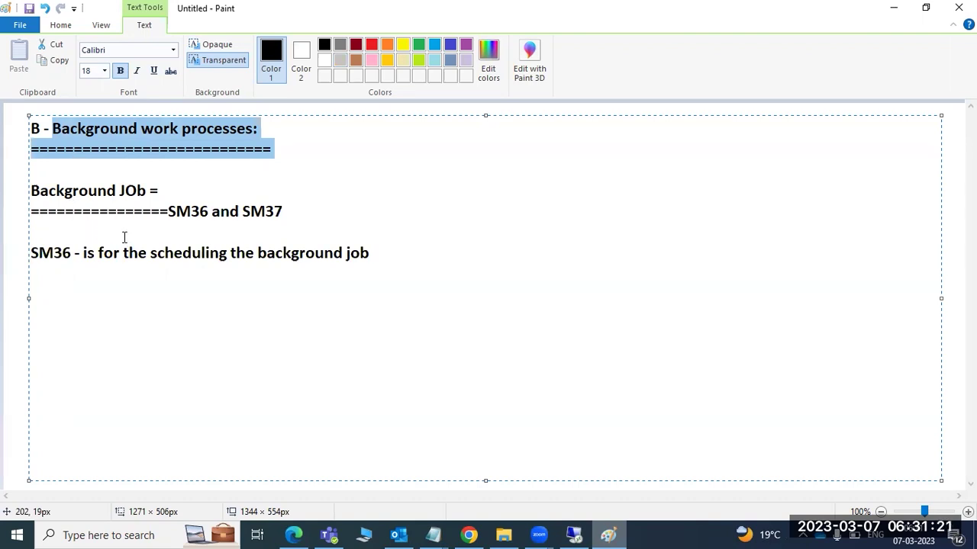
{"action": "left_click", "coordinate": [395, 255]}
{"action": "key", "text": "Return"}
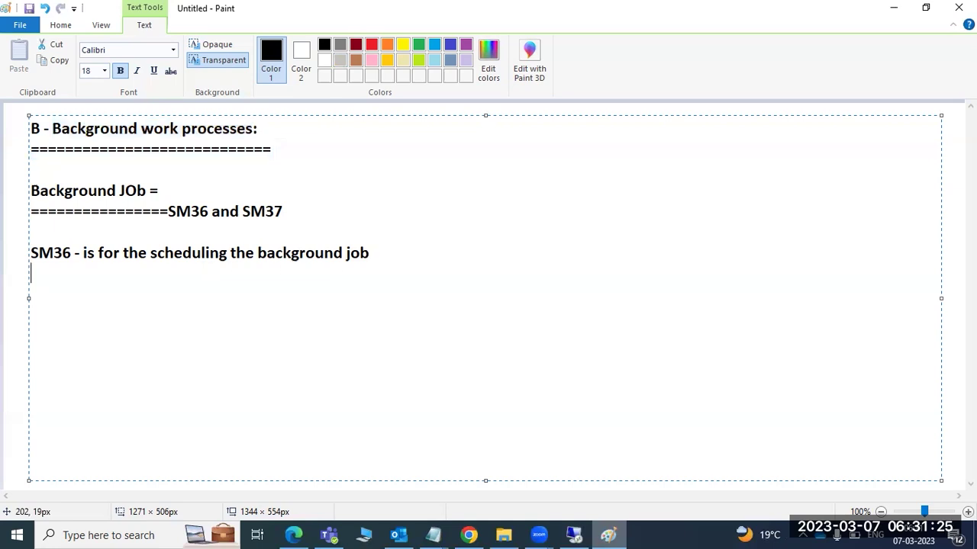
Switch to the SAP session, open the background job definition with transaction SM36 and name the job SALARY.
{"action": "left_click", "coordinate": [573, 535]}
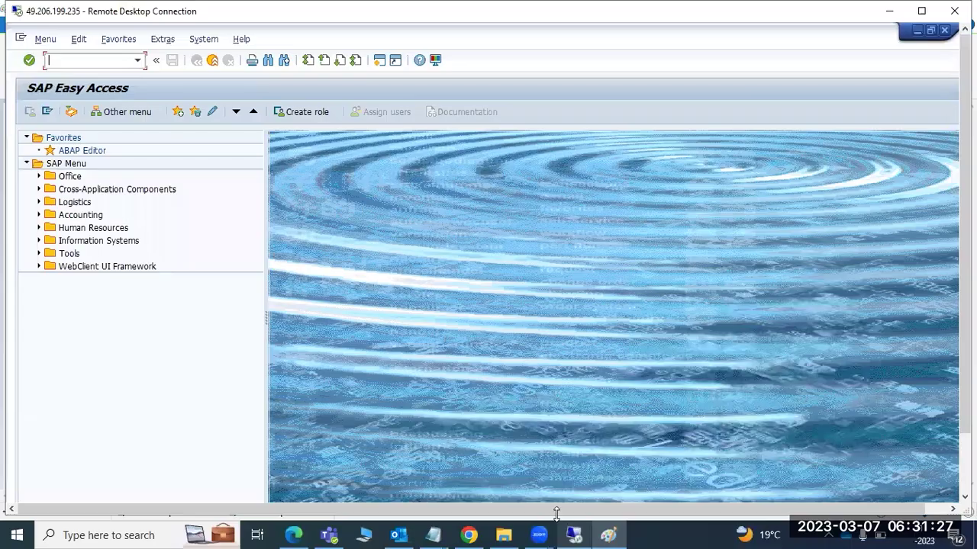
{"action": "type", "text": "sm36"}
{"action": "key", "text": "Return"}
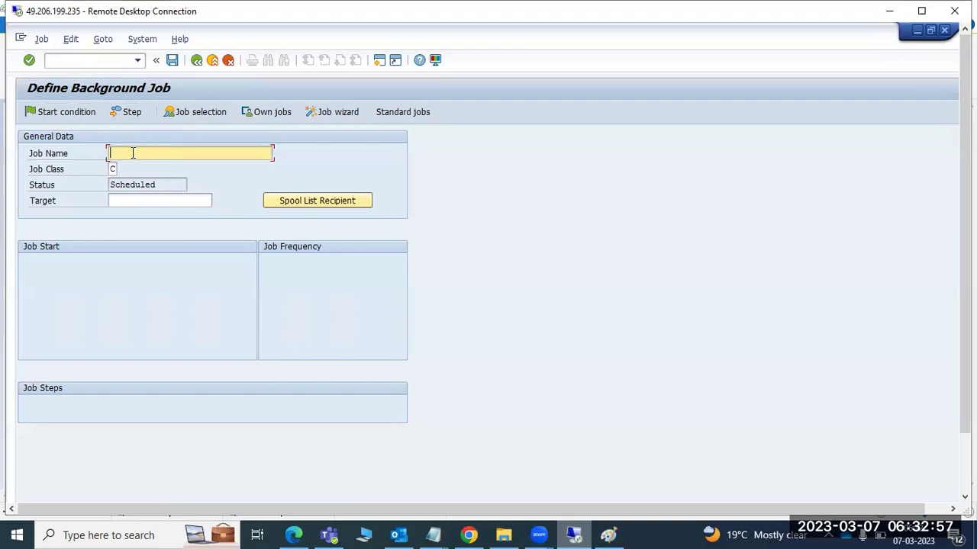
{"action": "type", "text": "SALARY"}
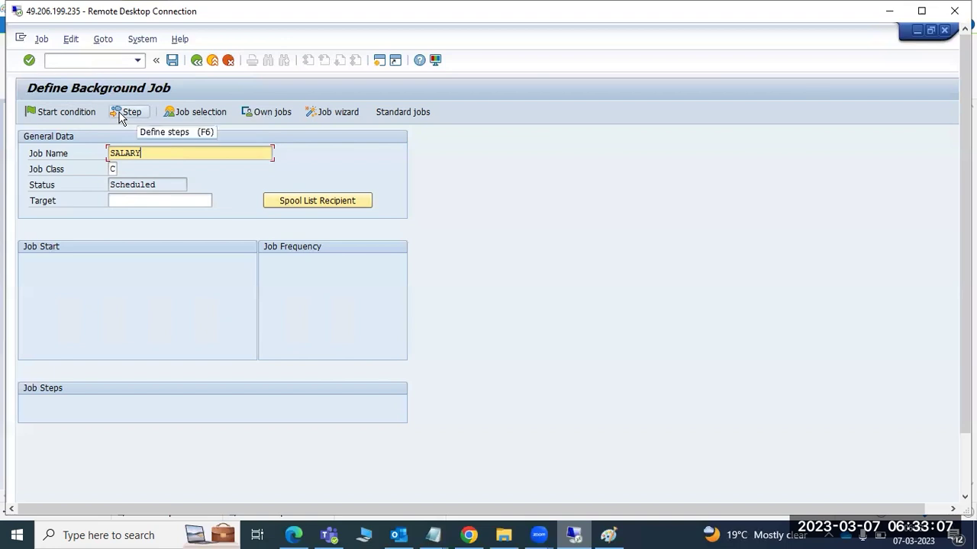
Review the high, middle and low priority options available for the SALARY job's class and close the list without choosing one.
{"action": "left_click", "coordinate": [113, 170]}
{"action": "type", "text": "C"}
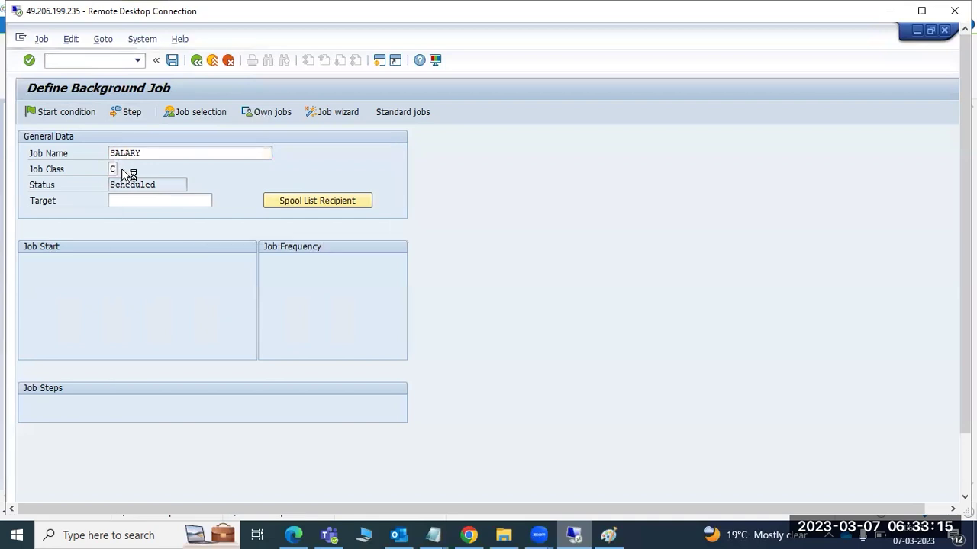
{"action": "left_click", "coordinate": [123, 169]}
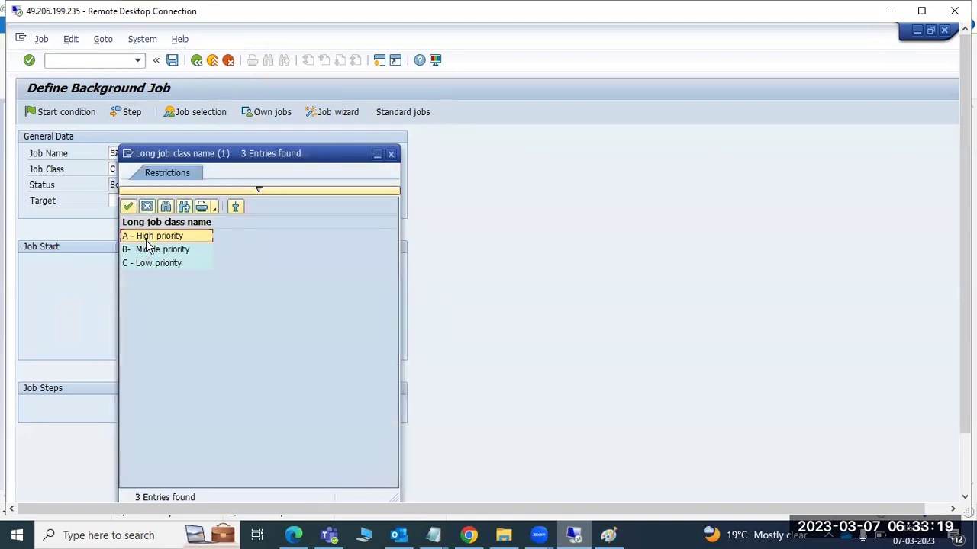
{"action": "left_click", "coordinate": [151, 252]}
{"action": "left_click", "coordinate": [154, 265]}
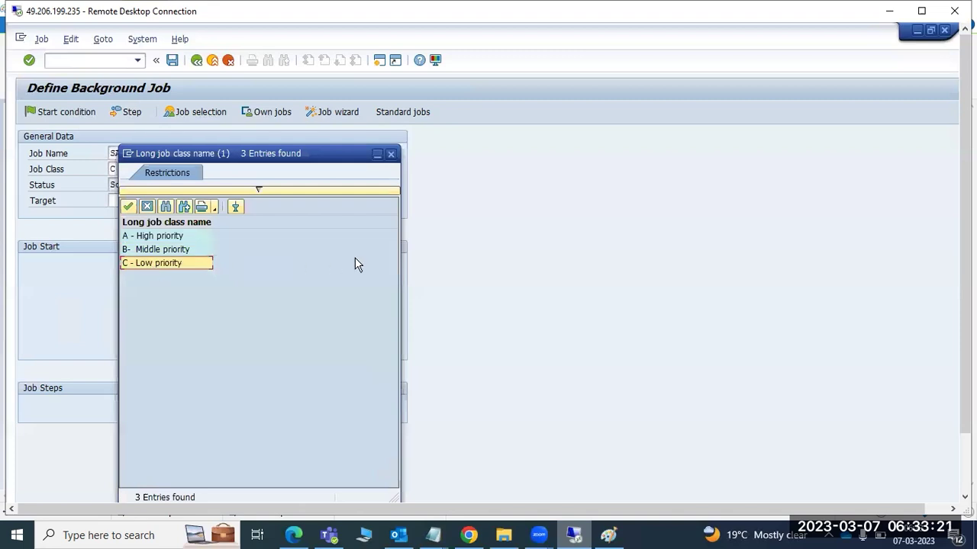
{"action": "left_click", "coordinate": [390, 156]}
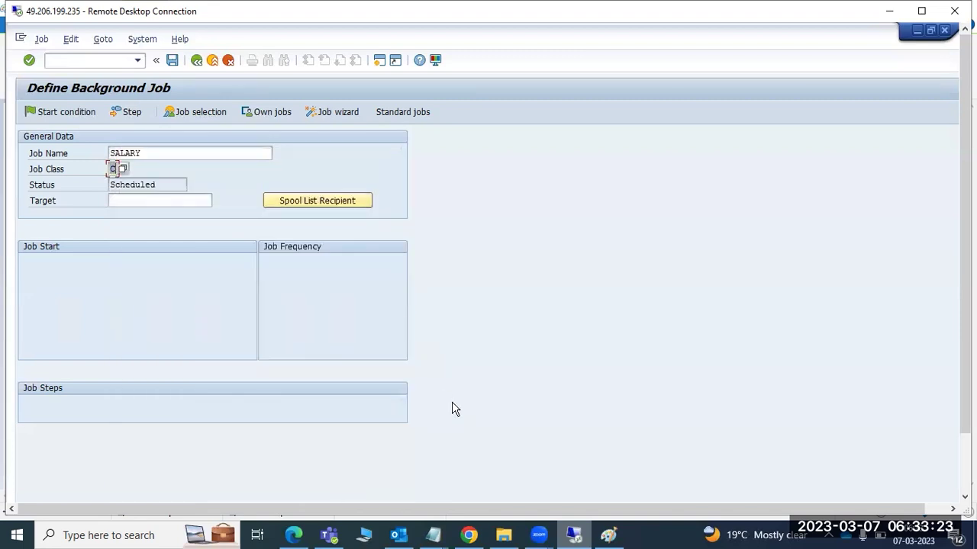
{"action": "left_click", "coordinate": [614, 534]}
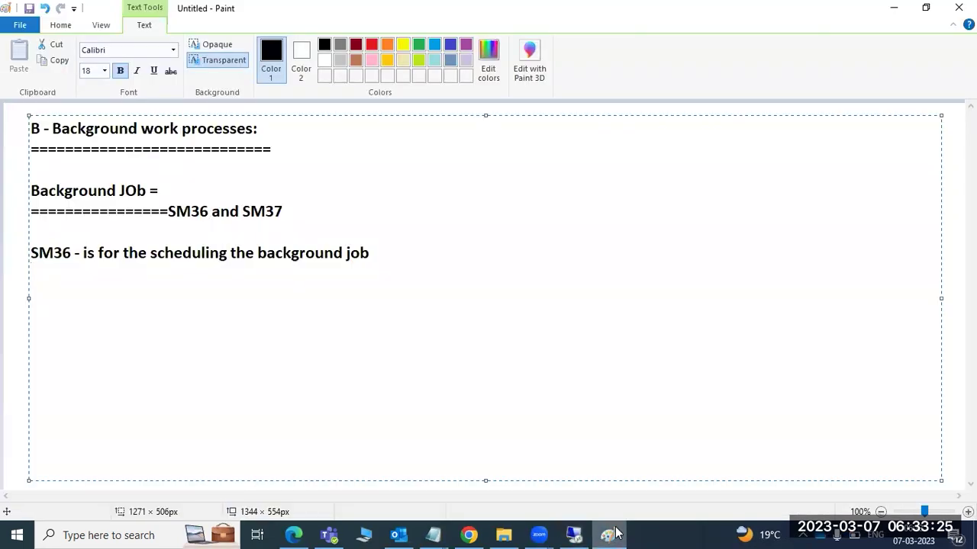
{"action": "left_click", "coordinate": [615, 534]}
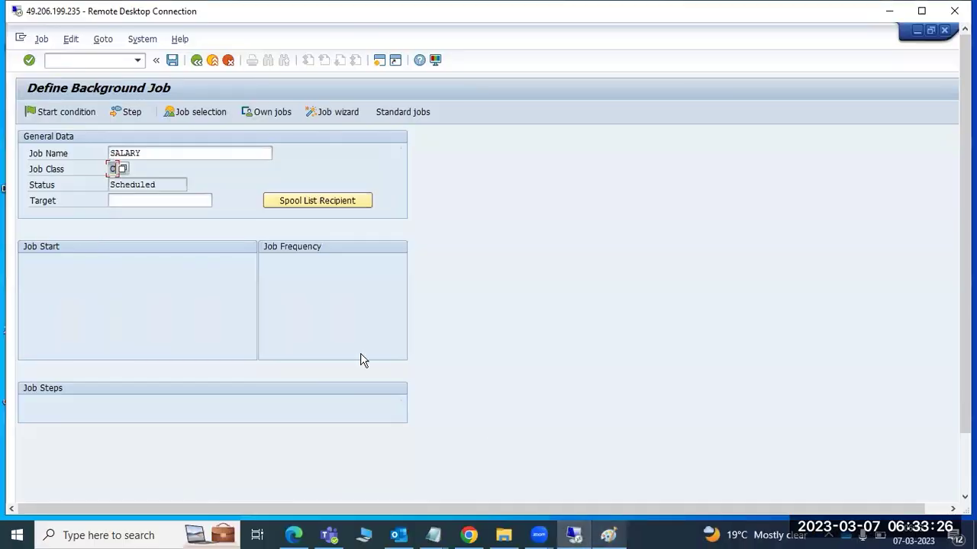
Try job classes A - High priority and B - Middle priority for the SALARY job, finishing with class A.
{"action": "left_click", "coordinate": [122, 170]}
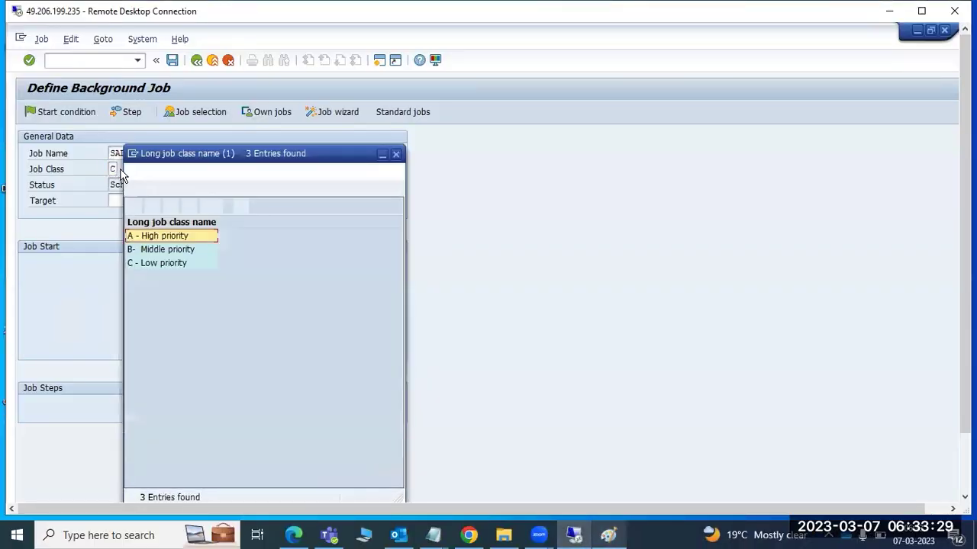
{"action": "double_click", "coordinate": [141, 241]}
{"action": "left_click", "coordinate": [121, 175]}
{"action": "double_click", "coordinate": [150, 252]}
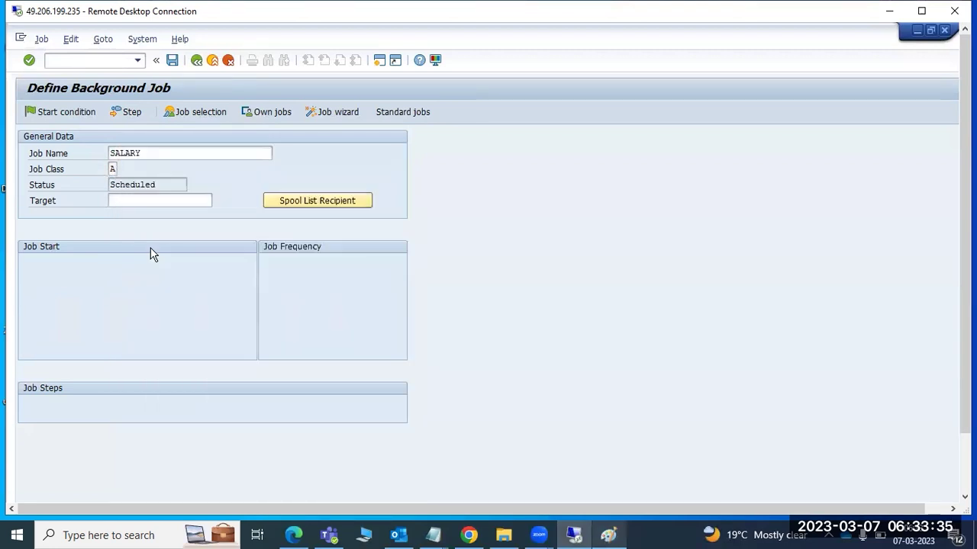
{"action": "left_click", "coordinate": [122, 174]}
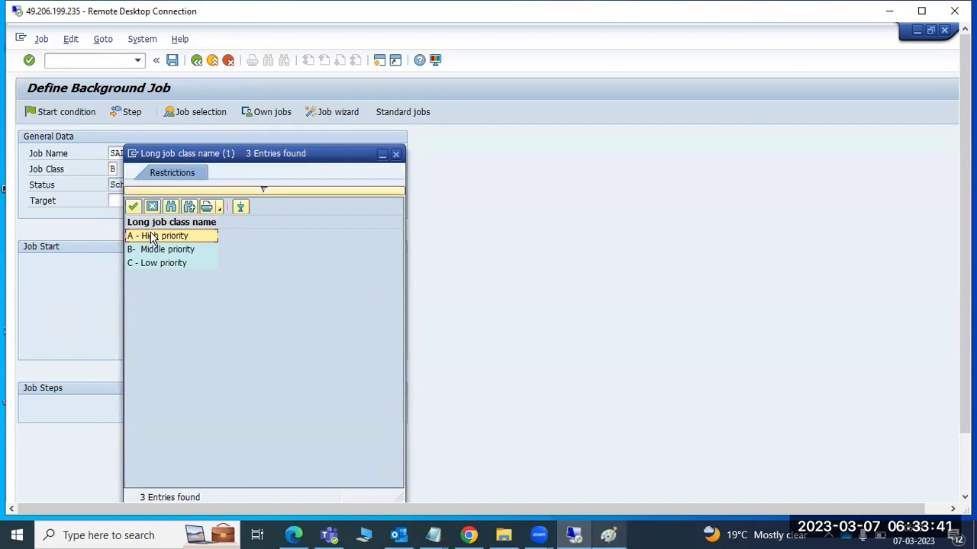
{"action": "double_click", "coordinate": [151, 237]}
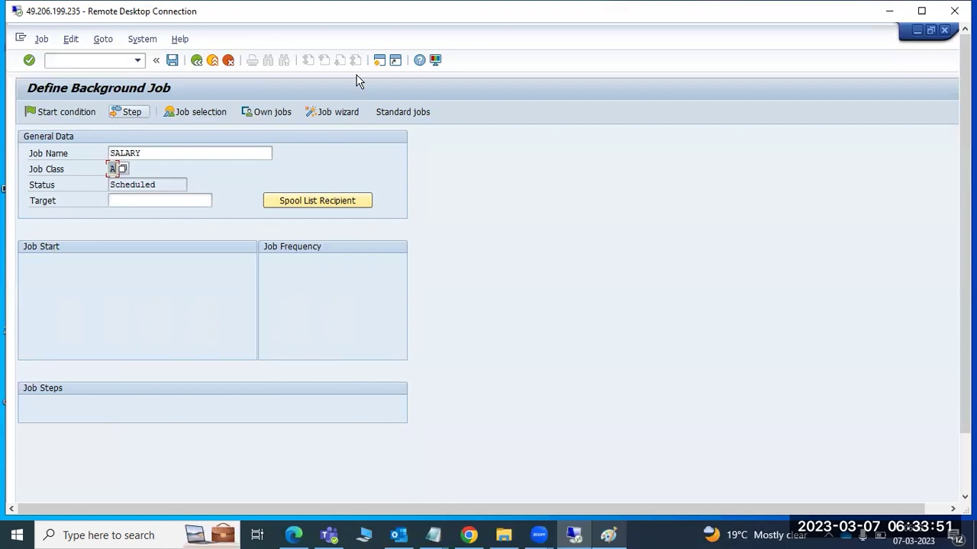
Open the step definition for the SALARY job and move its dialog up so the whole form fits on screen.
{"action": "left_click", "coordinate": [129, 113]}
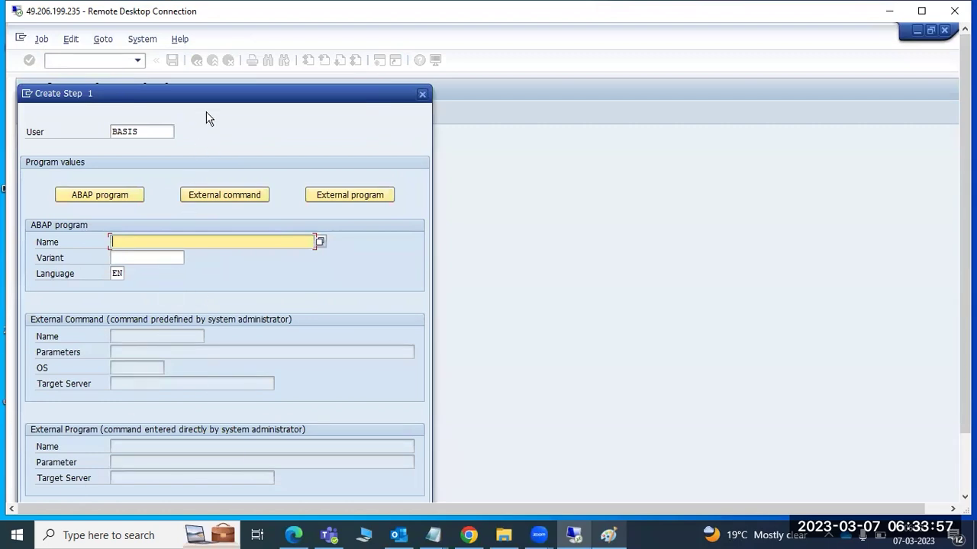
{"action": "left_click_drag", "start_coordinate": [207, 100], "coordinate": [211, 70]}
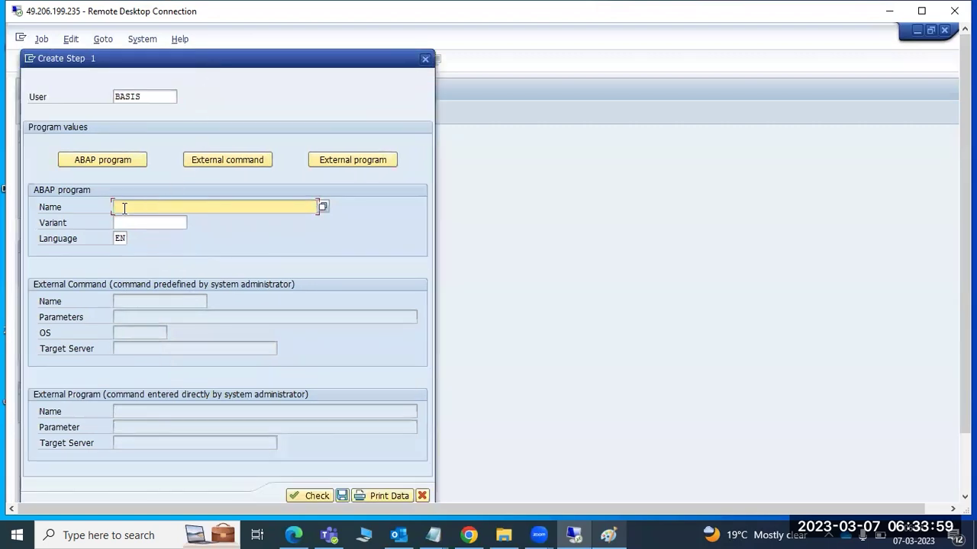
Switch to the Paint notes and add the line "JOb steps 3 types : ABAP program ,external command and external programs".
{"action": "left_click", "coordinate": [608, 534]}
{"action": "key", "text": "Return"}
{"action": "type", "text": "JOb steps 3 types : ABAP pr"}
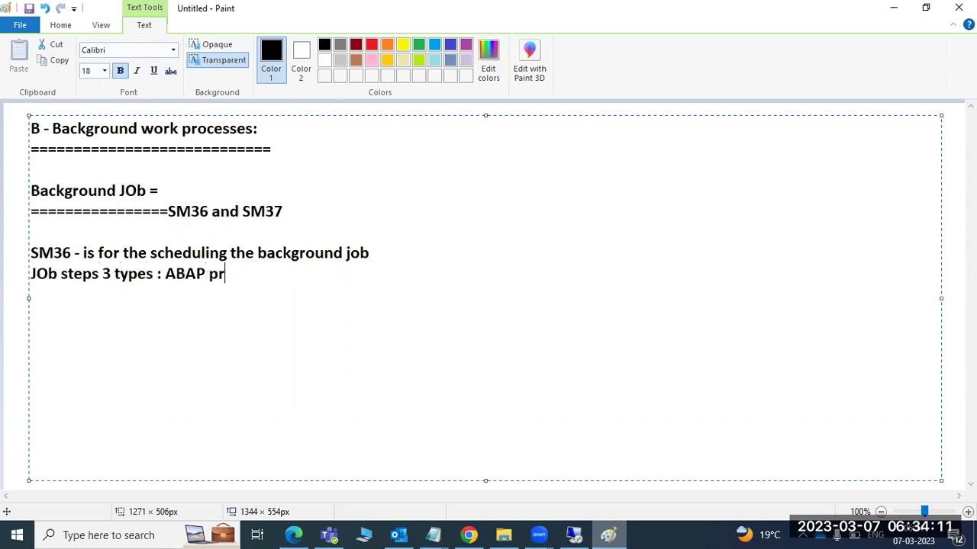
{"action": "type", "text": "ogram ,"}
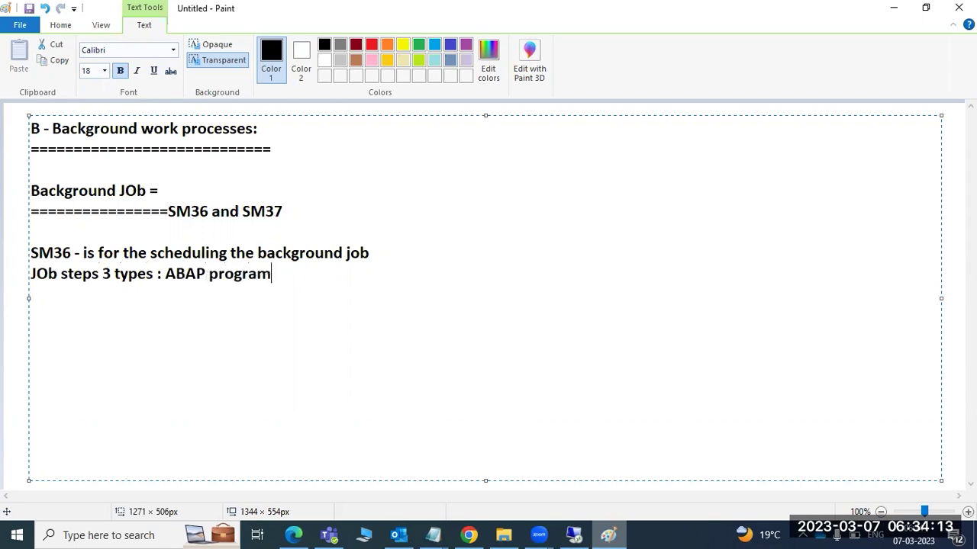
{"action": "left_click", "coordinate": [612, 535]}
{"action": "left_click", "coordinate": [611, 534]}
{"action": "type", "text": "external co"}
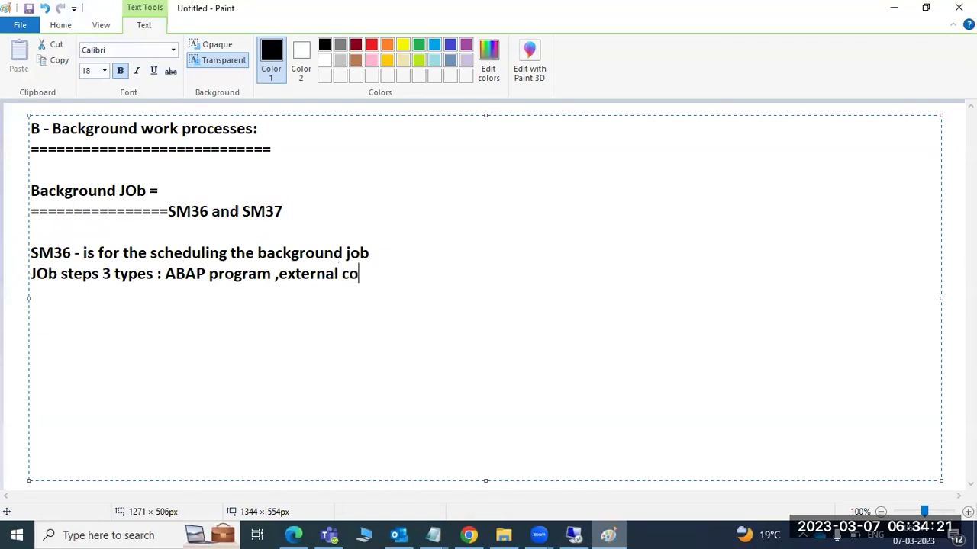
{"action": "type", "text": "mmand and external programs"}
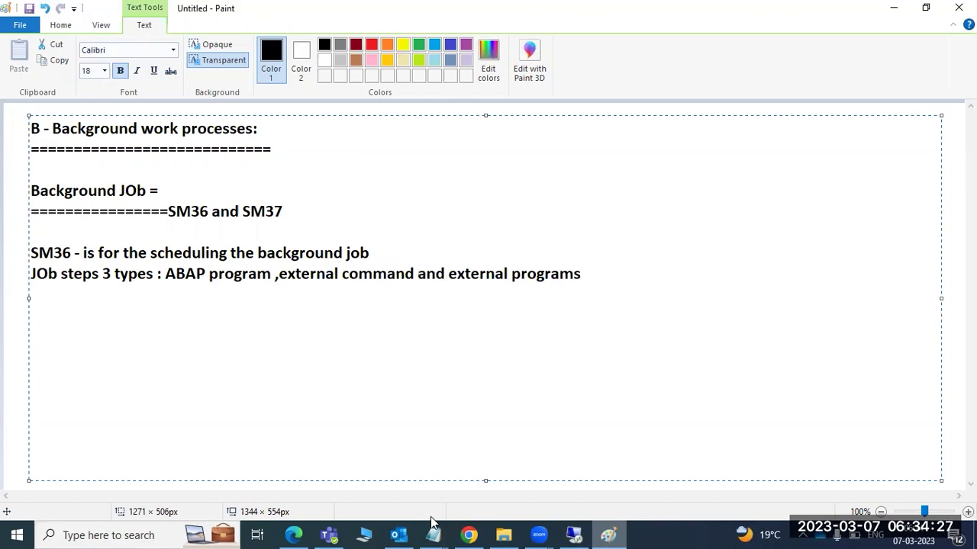
Switch back to the SAP session and search for the step's ABAP program name with the pattern RS*.
{"action": "left_click", "coordinate": [574, 534]}
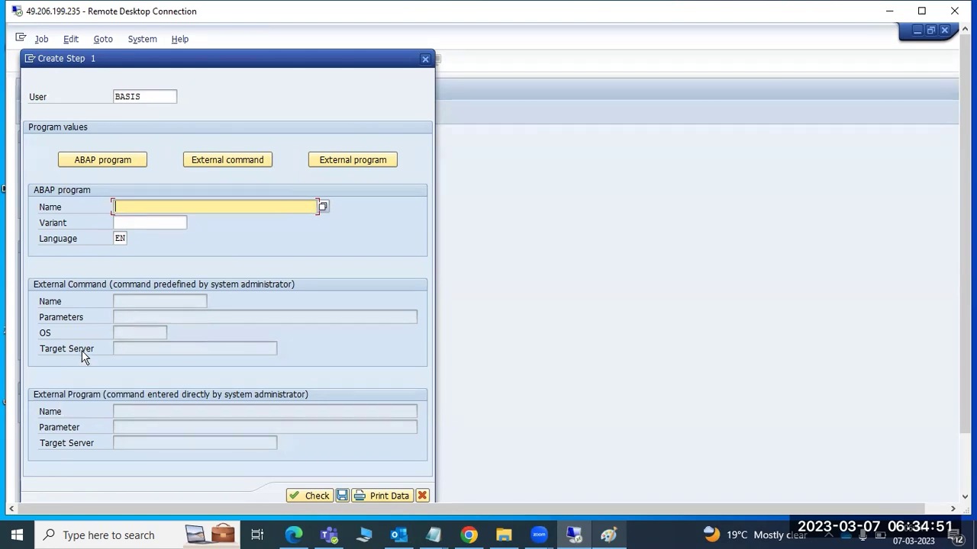
{"action": "key", "text": "Tab"}
{"action": "left_click", "coordinate": [127, 207]}
{"action": "left_click", "coordinate": [323, 208]}
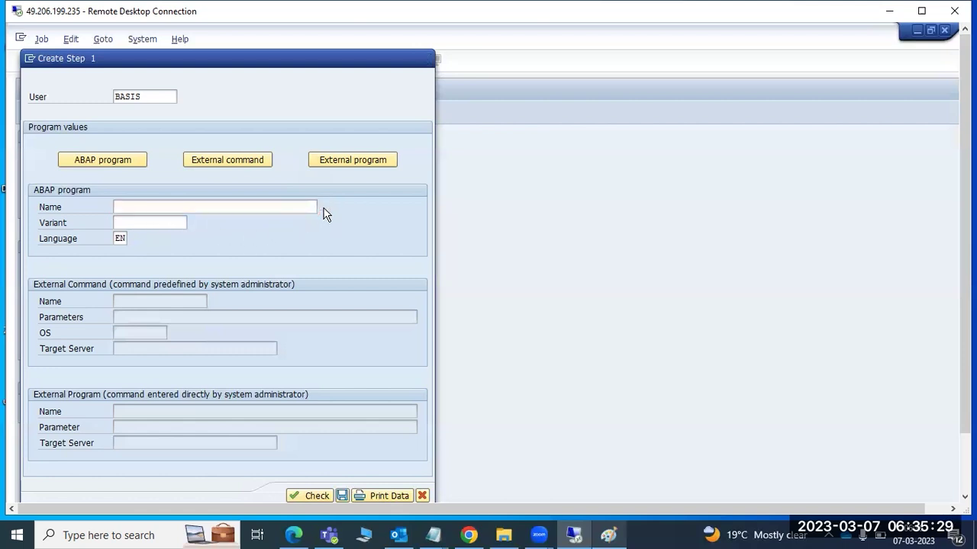
{"action": "left_click_drag", "start_coordinate": [318, 222], "coordinate": [337, 175]}
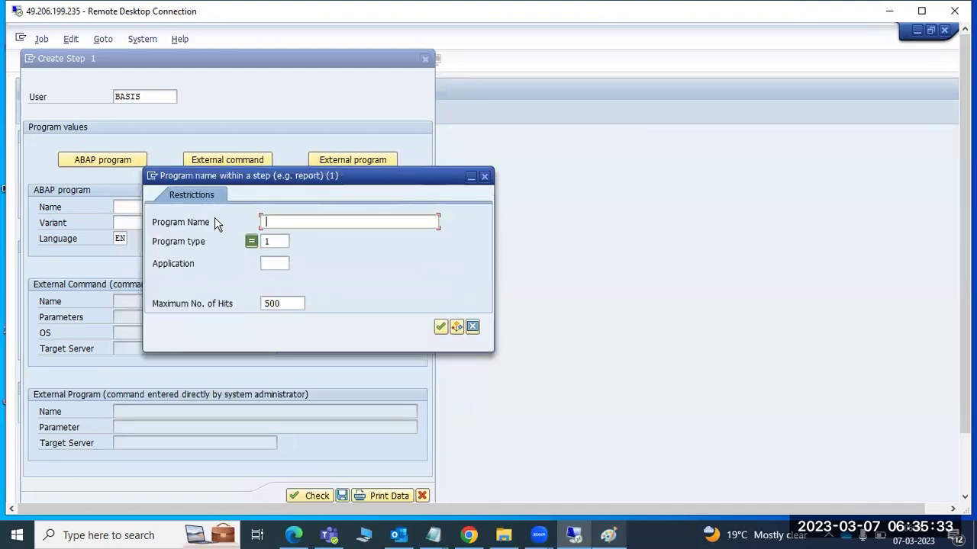
{"action": "left_click", "coordinate": [472, 327]}
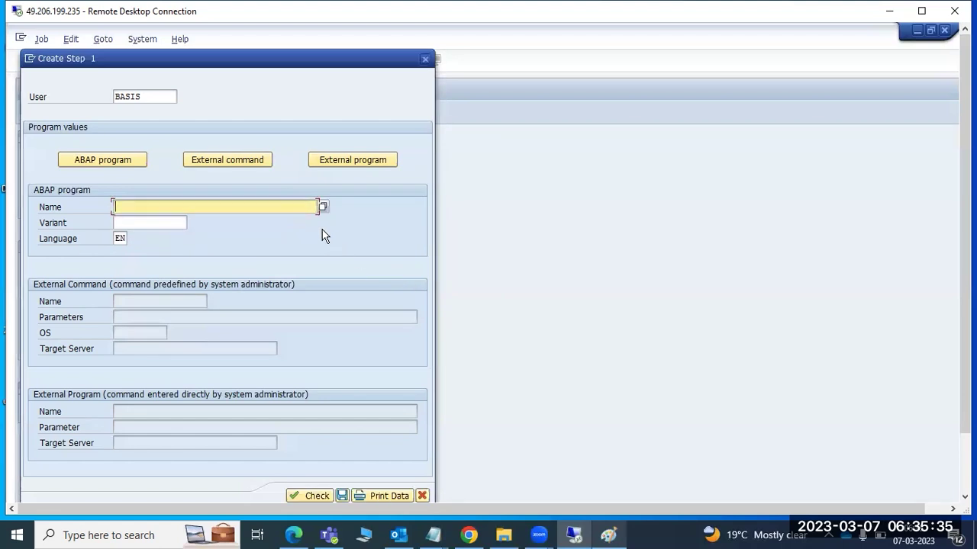
{"action": "left_click", "coordinate": [323, 207]}
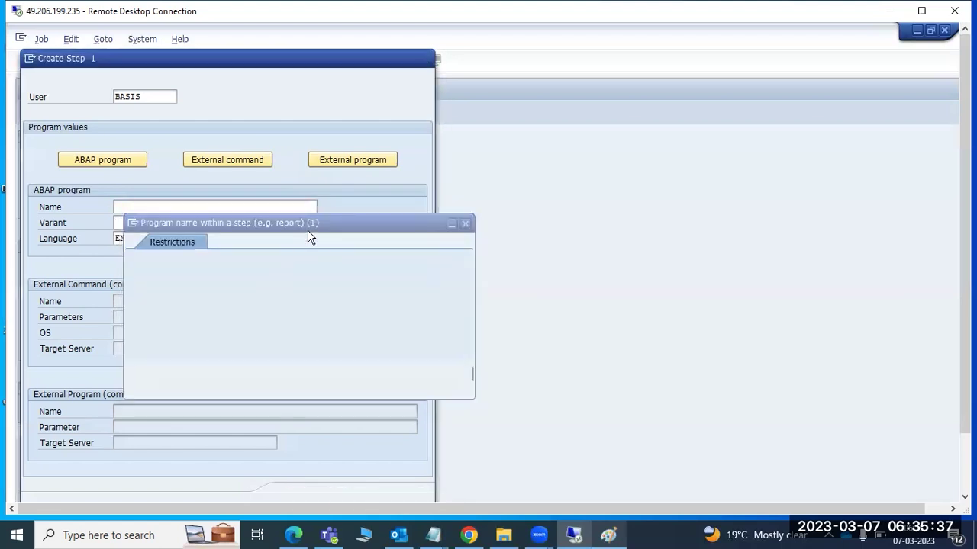
{"action": "type", "text": "RS*"}
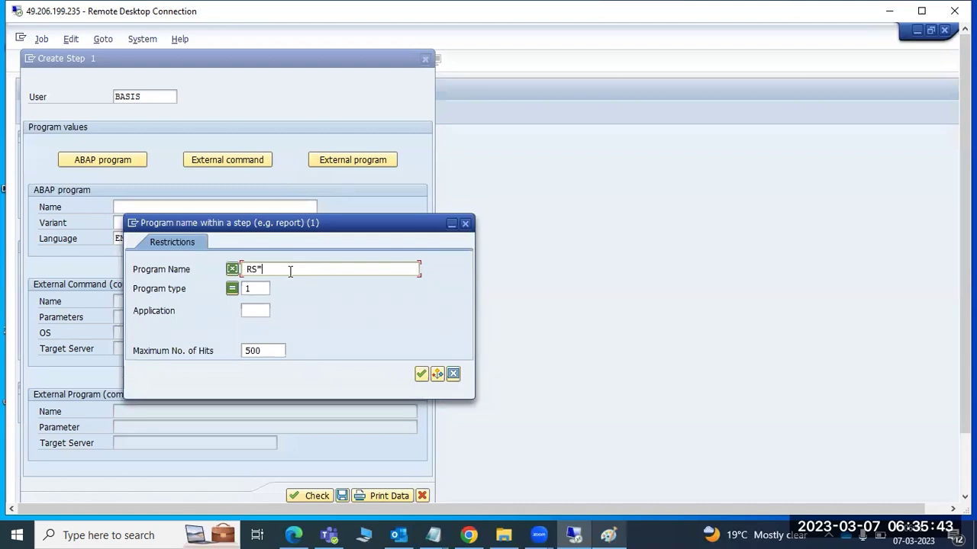
{"action": "key", "text": "Return"}
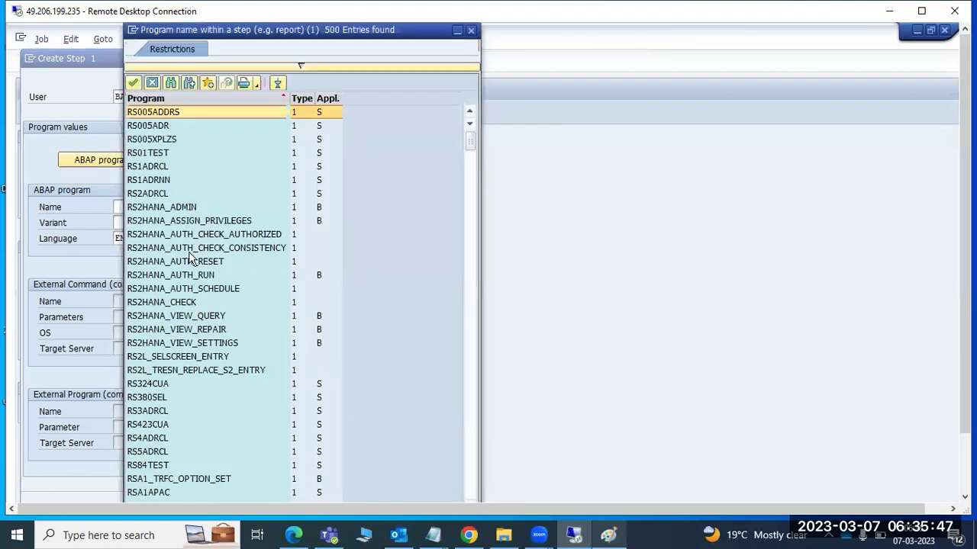
Choose RSAPLMA8 from the found programs as the step's ABAP program.
{"action": "scroll", "coordinate": [186, 331], "scroll_direction": "down", "scroll_amount": 15}
{"action": "scroll", "coordinate": [153, 426], "scroll_direction": "down", "scroll_amount": 20}
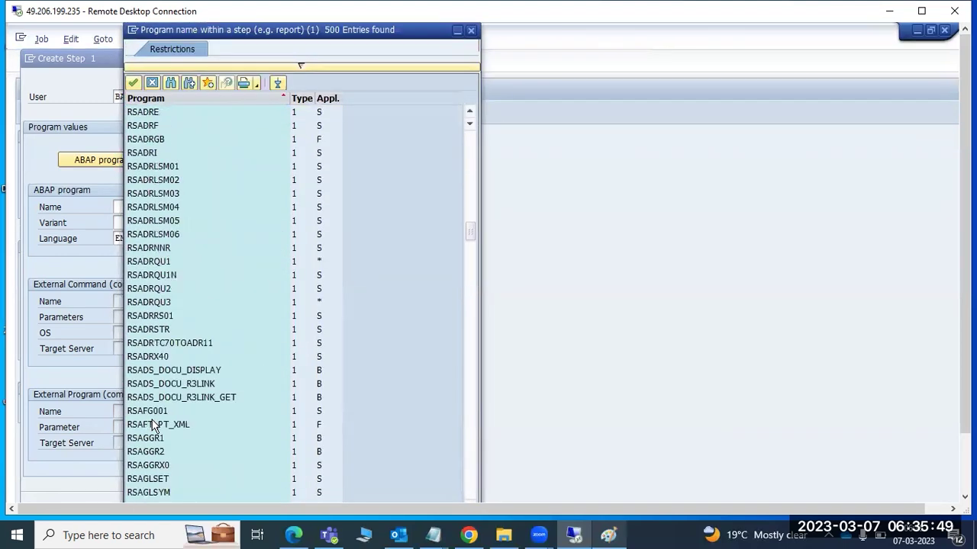
{"action": "scroll", "coordinate": [159, 416], "scroll_direction": "down", "scroll_amount": 20}
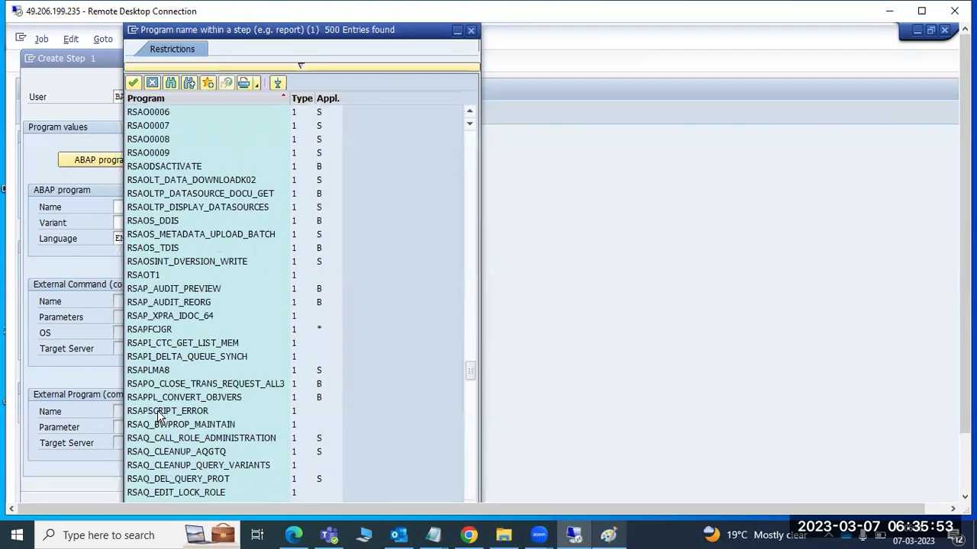
{"action": "double_click", "coordinate": [161, 370]}
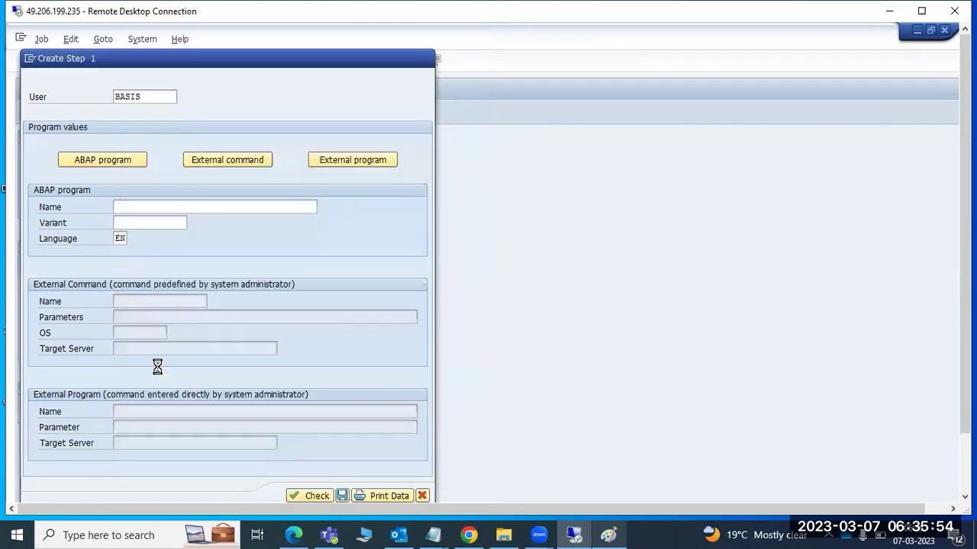
Check the available variants for program RSAPLMA8 and view the suggestions for the program name.
{"action": "left_click", "coordinate": [138, 225]}
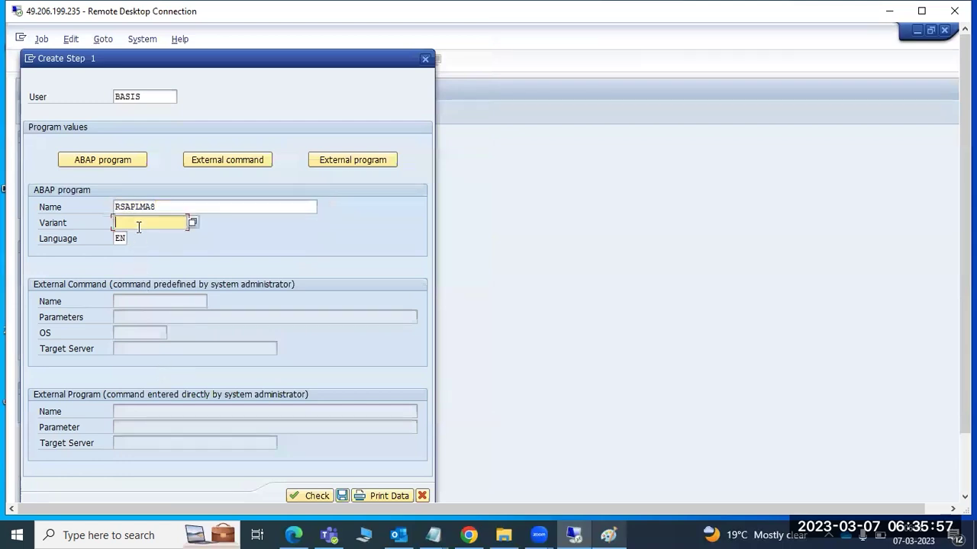
{"action": "left_click", "coordinate": [192, 223]}
{"action": "left_click", "coordinate": [136, 208]}
{"action": "left_click", "coordinate": [136, 208]}
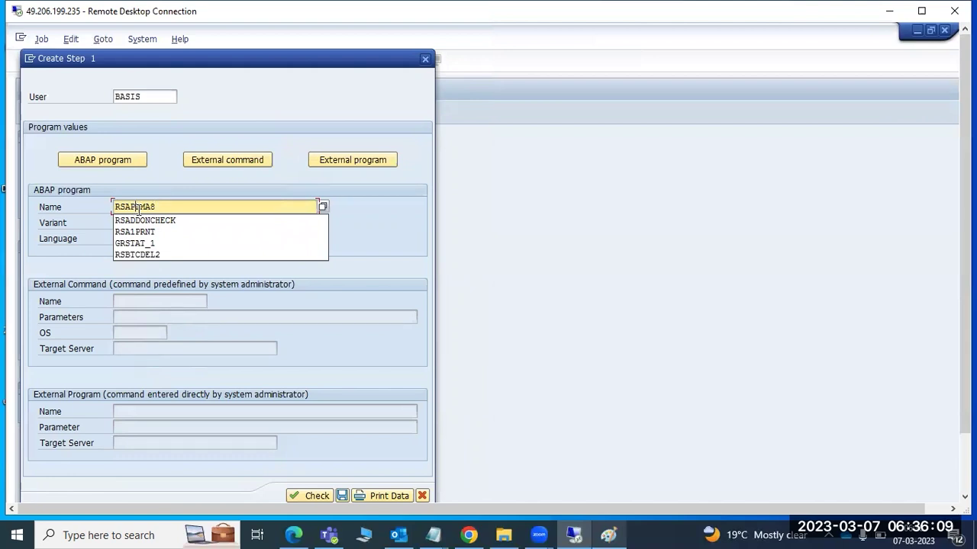
{"action": "left_click", "coordinate": [136, 207]}
{"action": "left_click", "coordinate": [143, 223]}
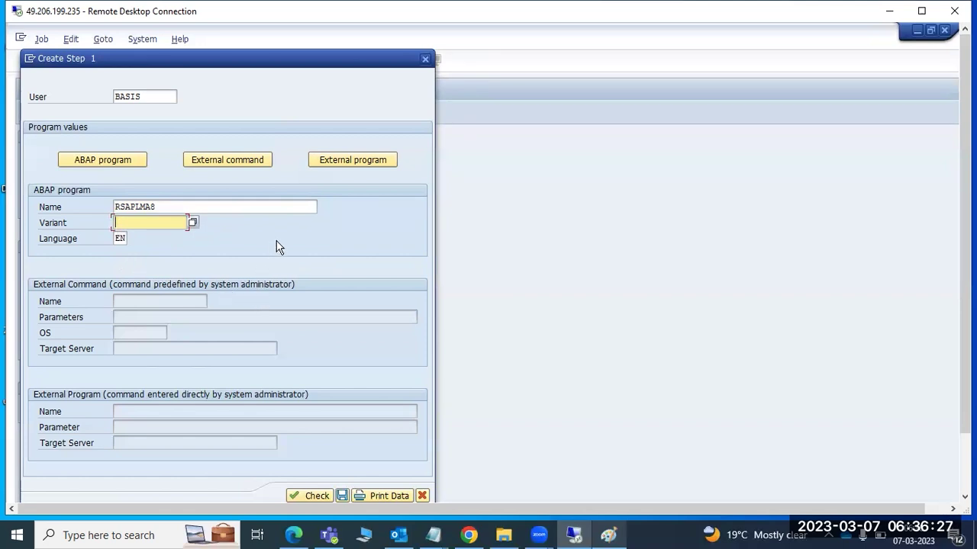
Save the RSAPLMA8 step without a variant and return to the SALARY job definition.
{"action": "left_click", "coordinate": [126, 207]}
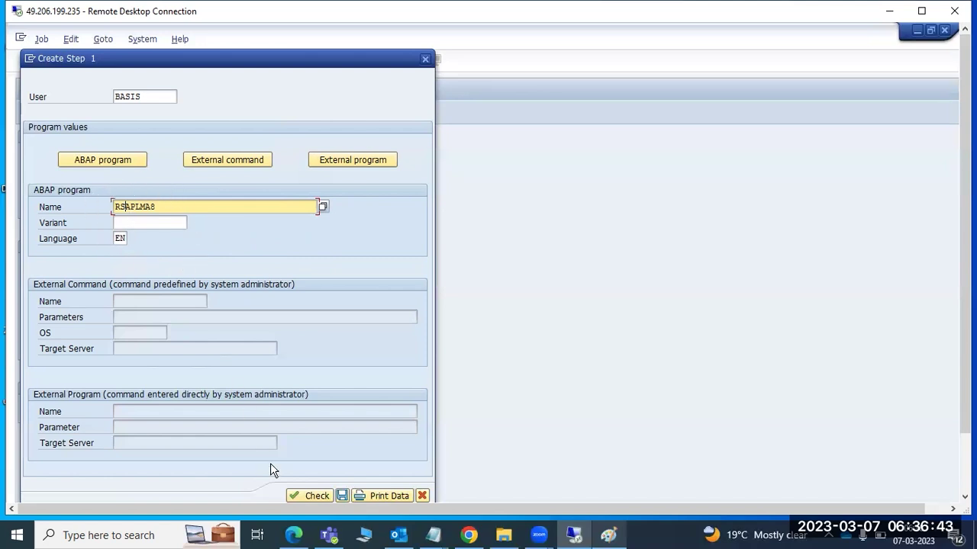
{"action": "left_click", "coordinate": [342, 495]}
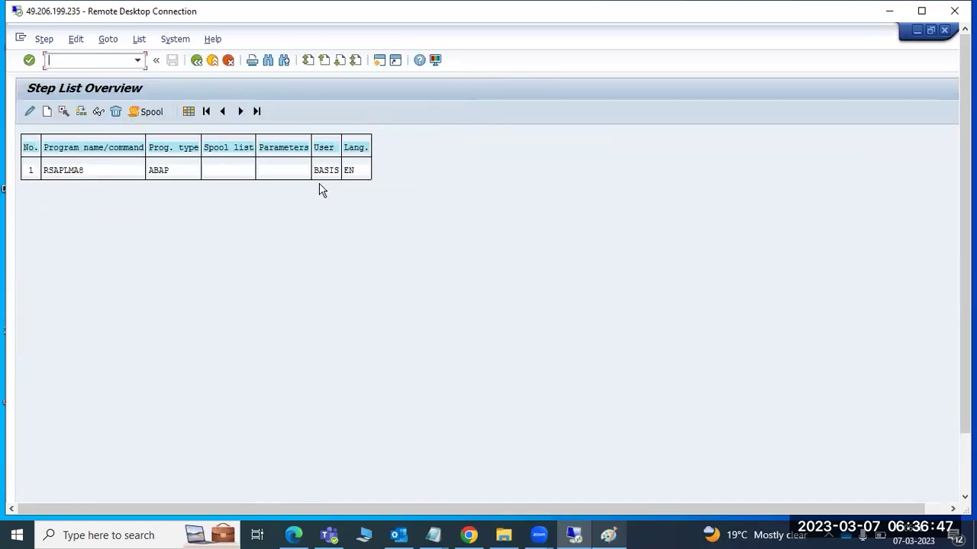
{"action": "left_click", "coordinate": [197, 61]}
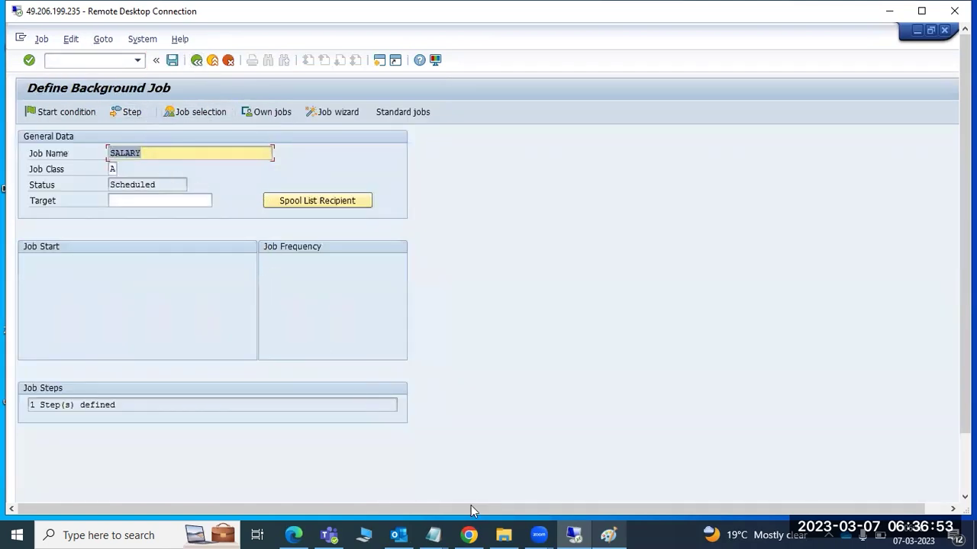
Review the three job step types in the Paint notes by highlighting parts of the line, and return to the SAP session.
{"action": "left_click", "coordinate": [608, 535]}
{"action": "left_click_drag", "start_coordinate": [192, 273], "coordinate": [206, 273]}
{"action": "left_click_drag", "start_coordinate": [325, 275], "coordinate": [350, 282]}
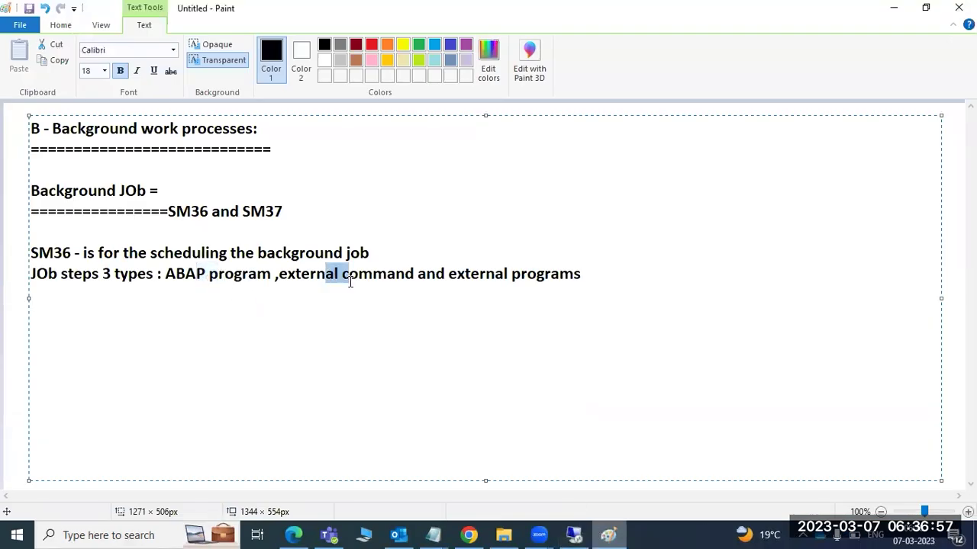
{"action": "left_click_drag", "start_coordinate": [479, 276], "coordinate": [494, 277]}
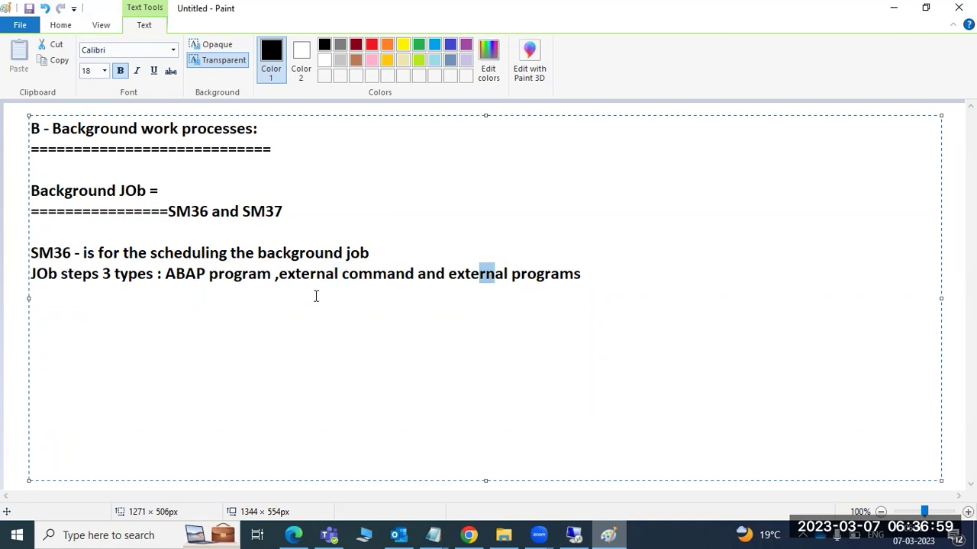
{"action": "left_click_drag", "start_coordinate": [204, 273], "coordinate": [241, 279]}
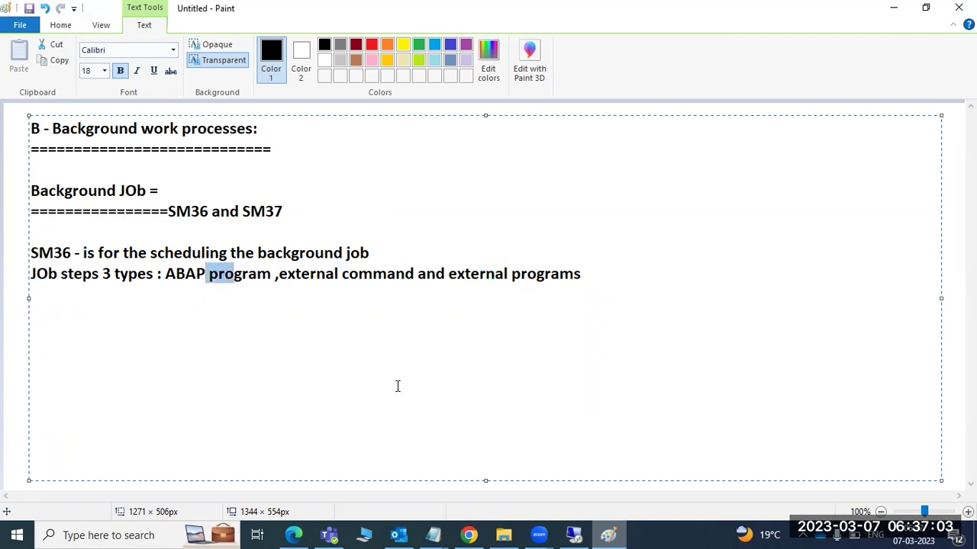
{"action": "left_click", "coordinate": [614, 528]}
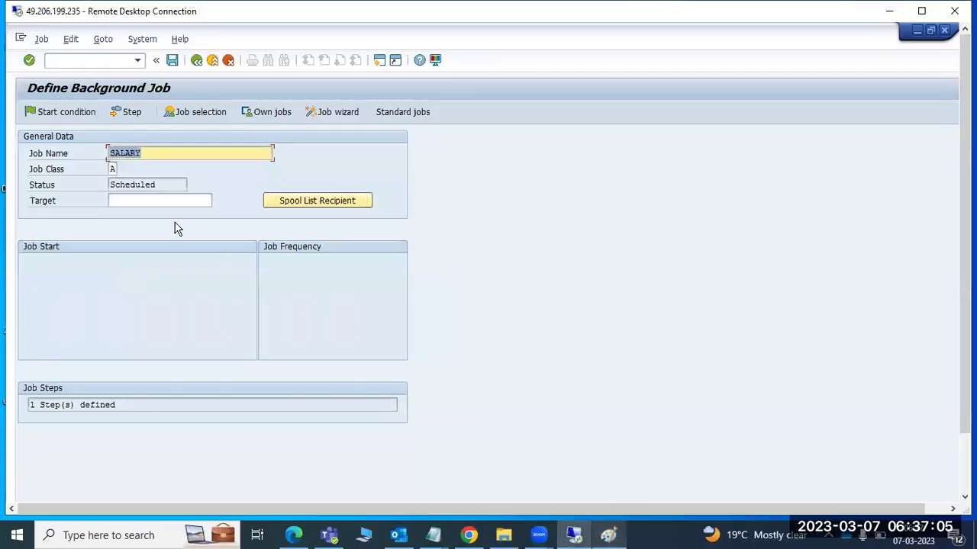
Examine the SALARY job's start conditions, from immediate and date/time through after job, event, operation mode and workday, and close them without saving.
{"action": "left_click", "coordinate": [54, 112]}
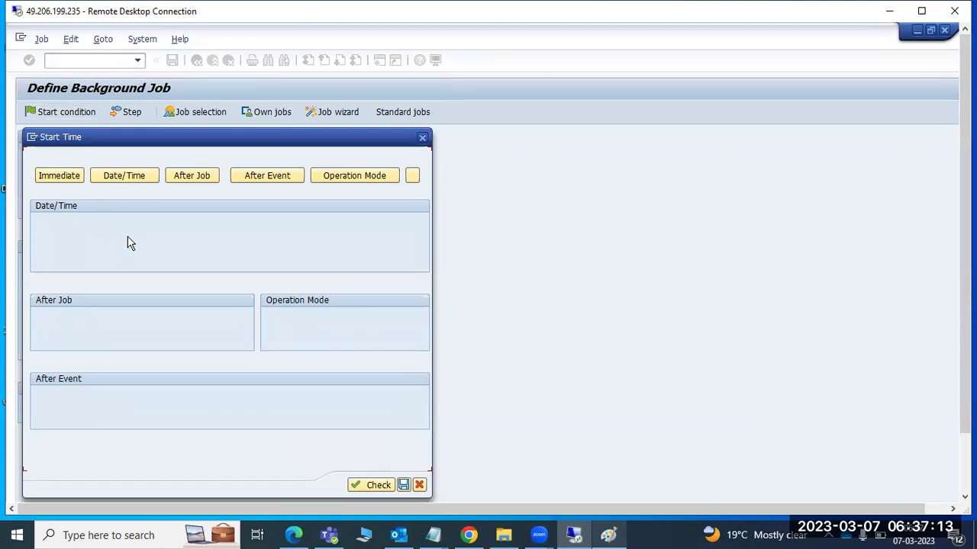
{"action": "left_click", "coordinate": [55, 180]}
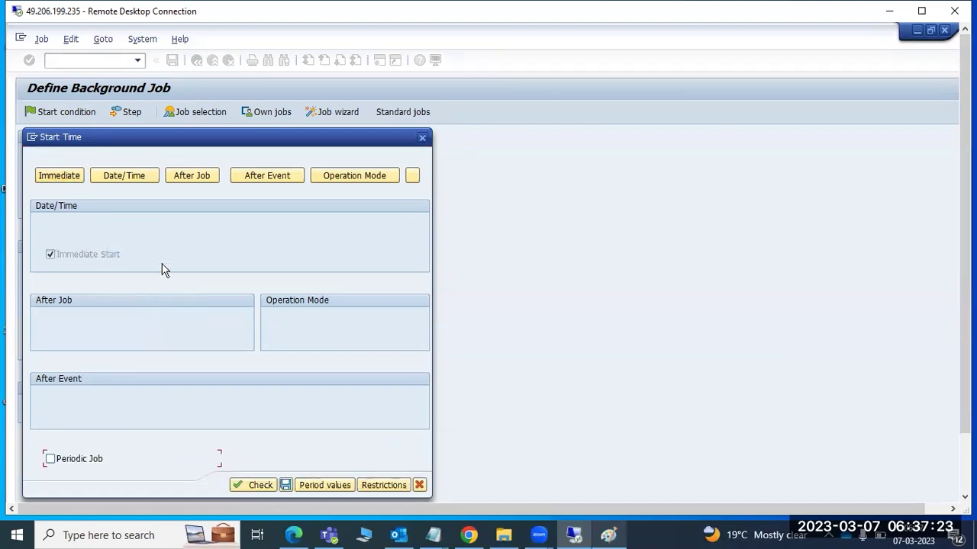
{"action": "left_click", "coordinate": [118, 180]}
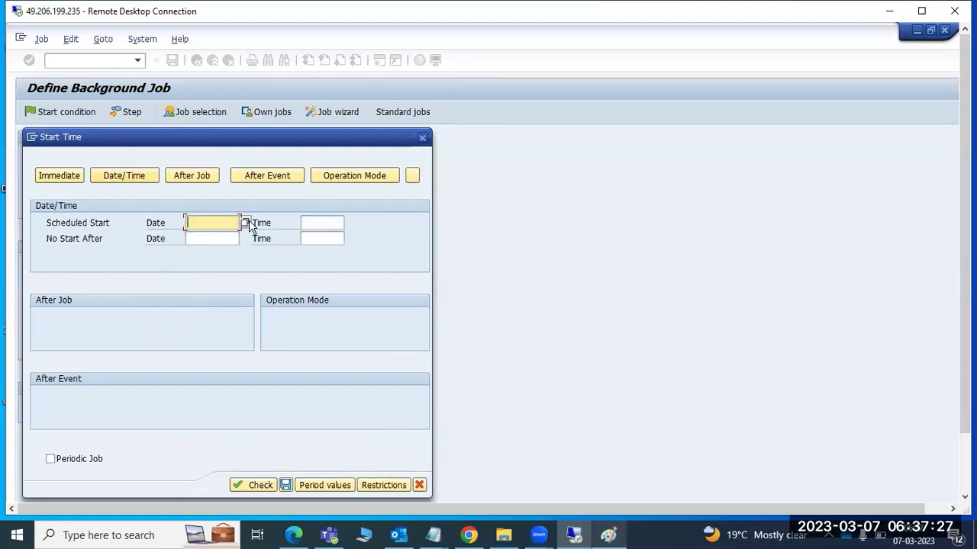
{"action": "left_click", "coordinate": [245, 223]}
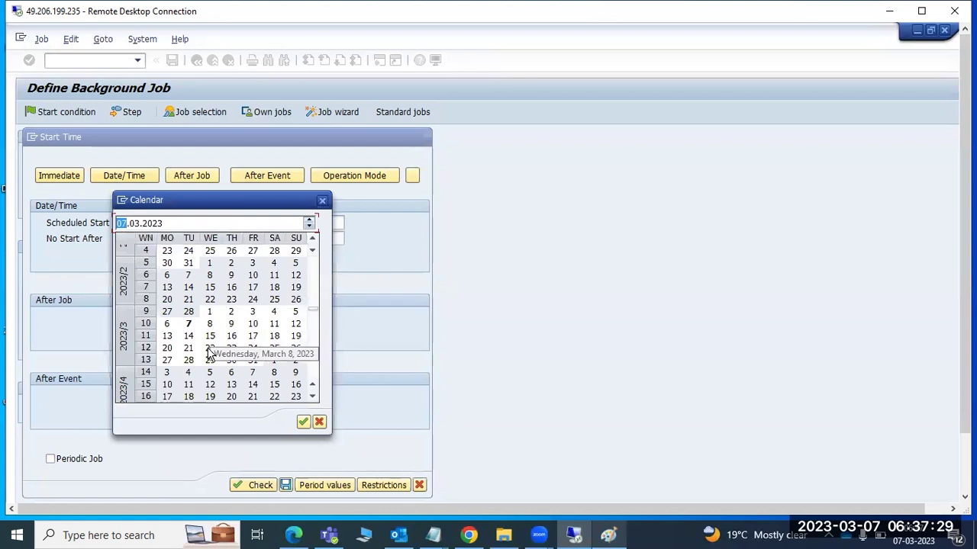
{"action": "left_click", "coordinate": [322, 200]}
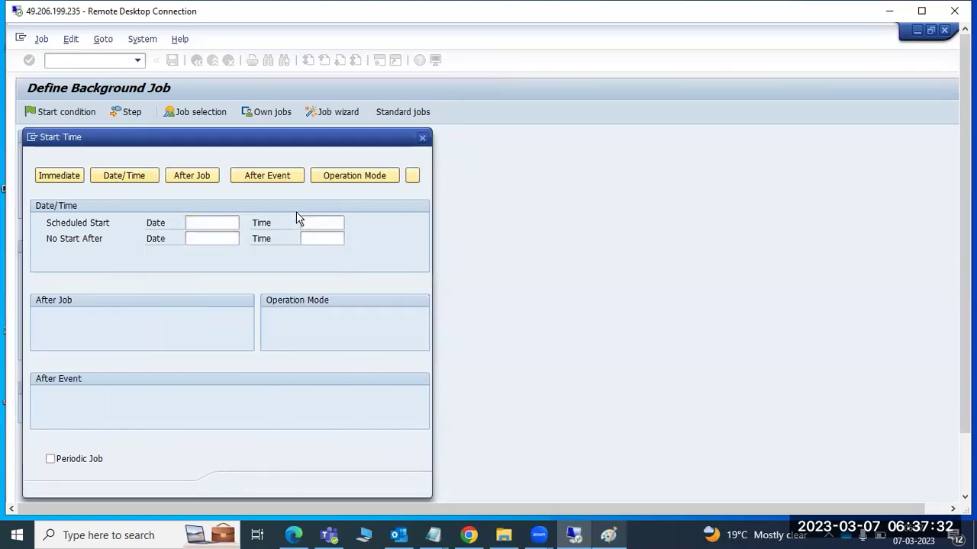
{"action": "left_click", "coordinate": [197, 177]}
{"action": "left_click", "coordinate": [264, 177]}
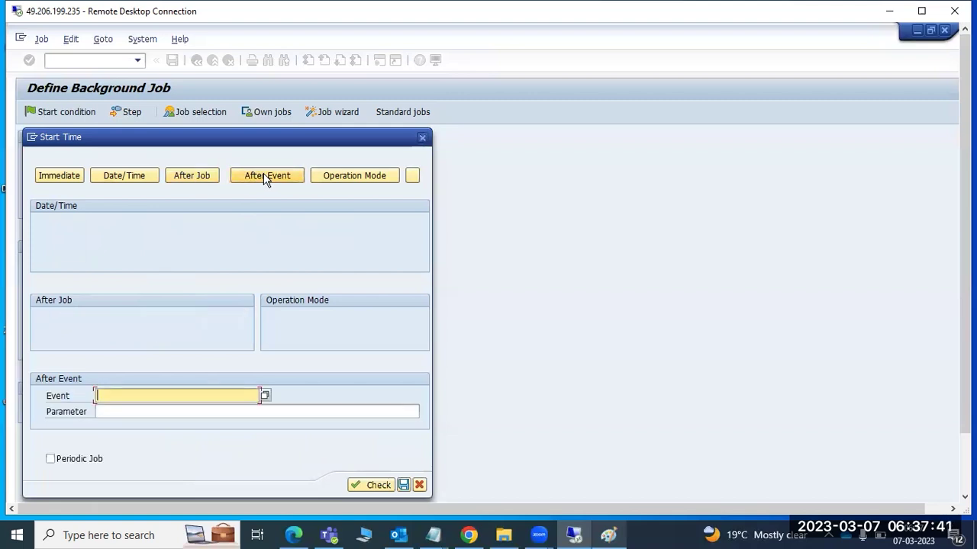
{"action": "left_click", "coordinate": [345, 184]}
{"action": "left_click", "coordinate": [410, 179]}
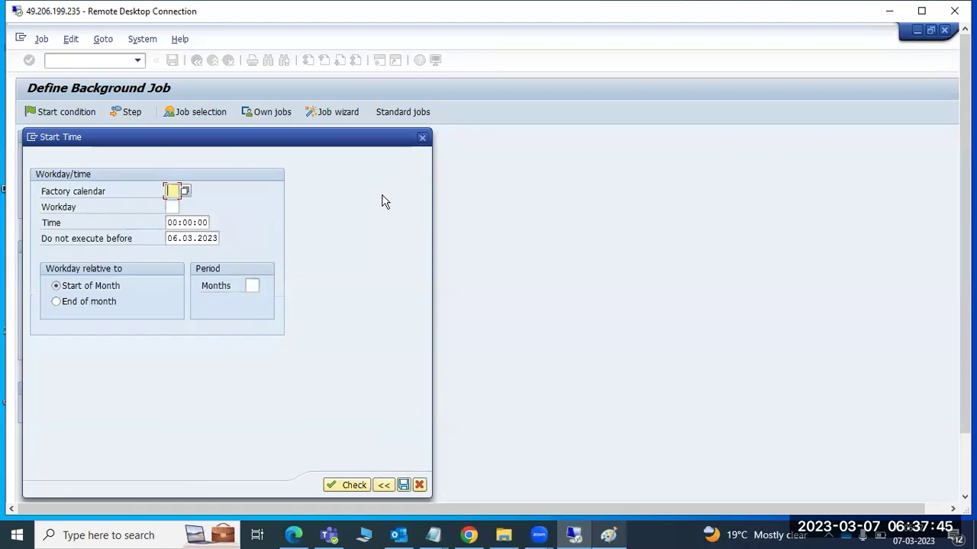
{"action": "left_click", "coordinate": [420, 140]}
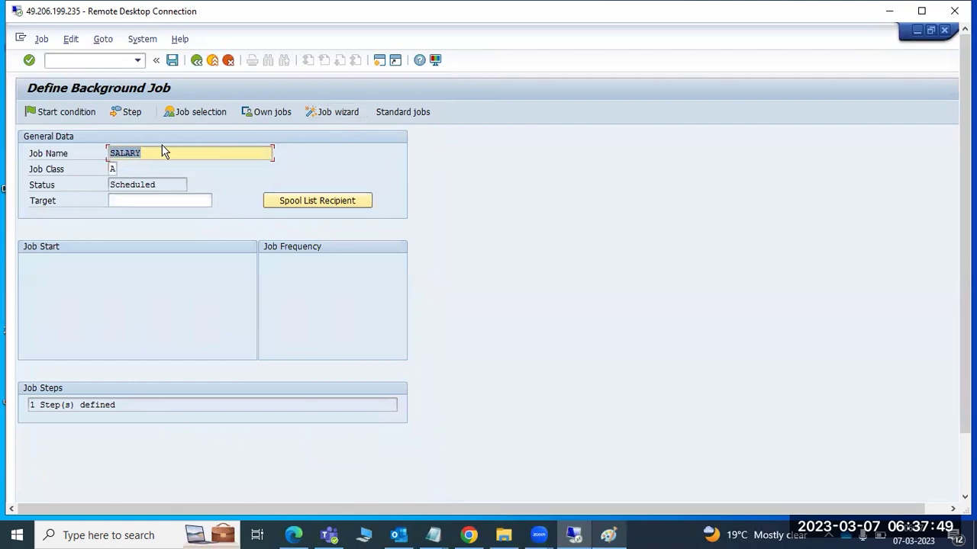
Set the SALARY job's start condition to immediate and save a monthly period for it.
{"action": "left_click", "coordinate": [47, 113]}
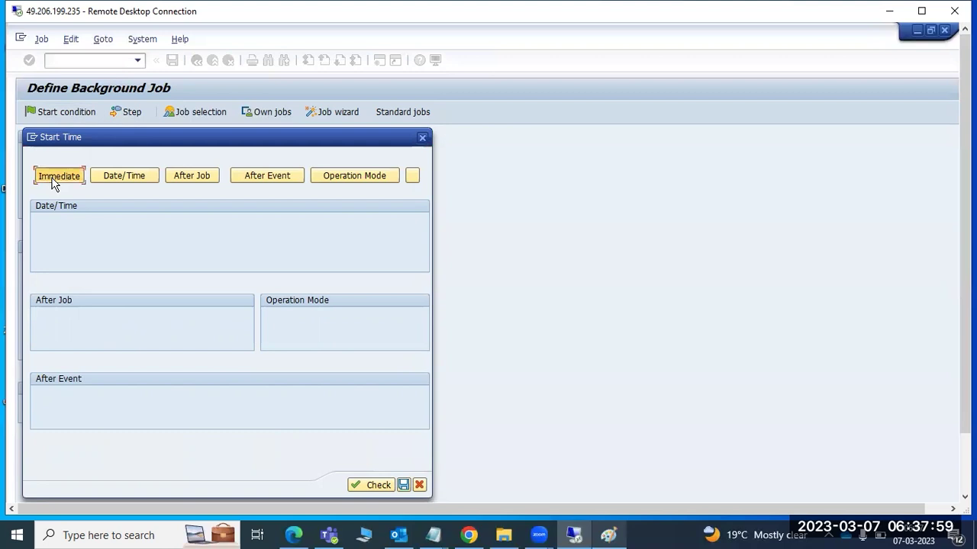
{"action": "left_click", "coordinate": [52, 183]}
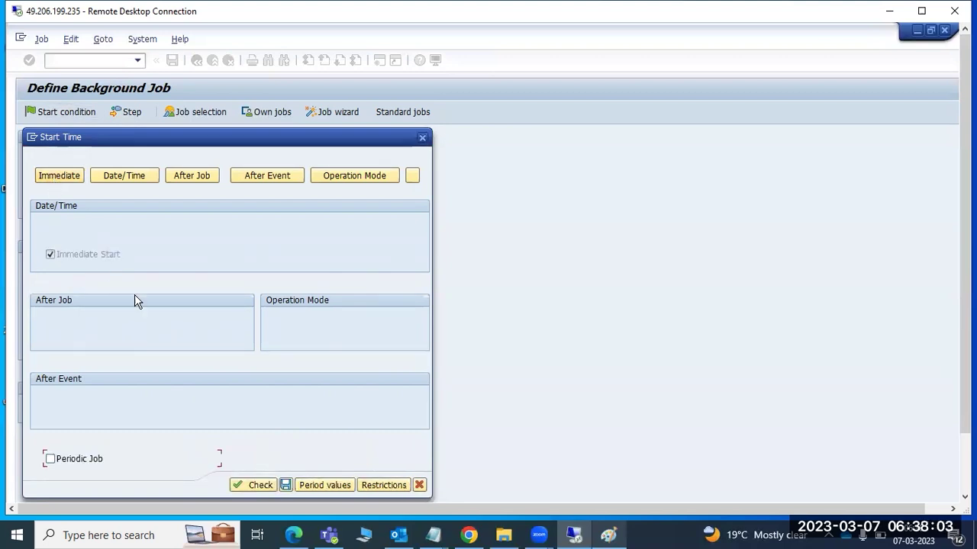
{"action": "left_click", "coordinate": [304, 486]}
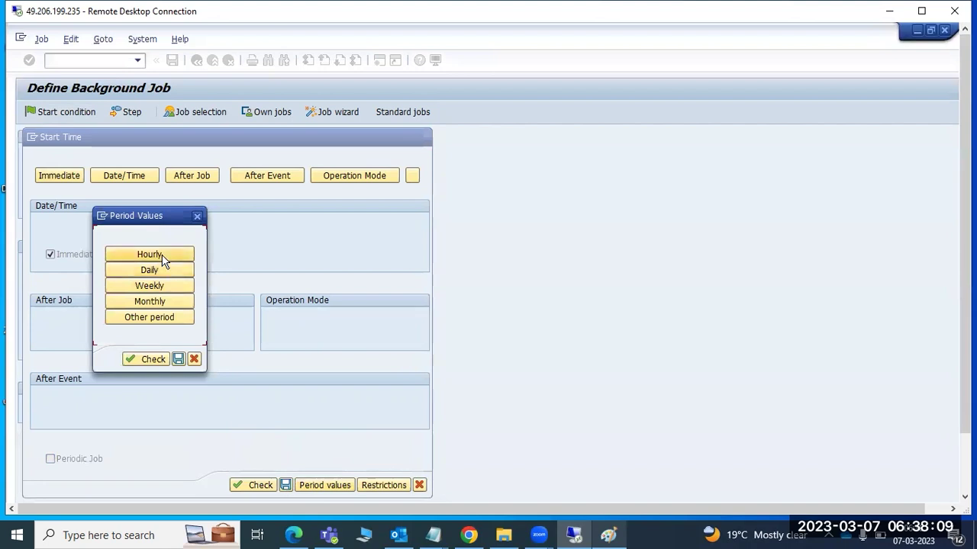
{"action": "left_click", "coordinate": [163, 272]}
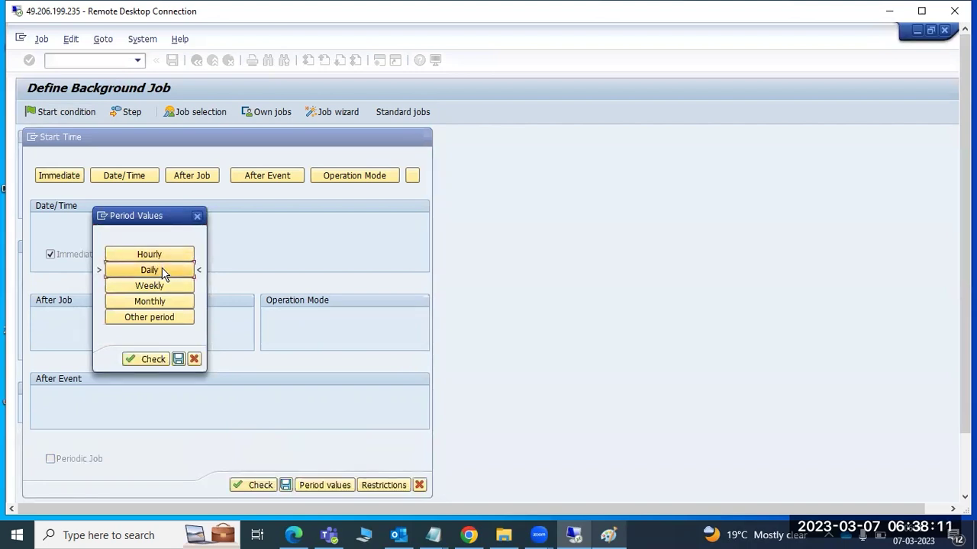
{"action": "left_click", "coordinate": [167, 303]}
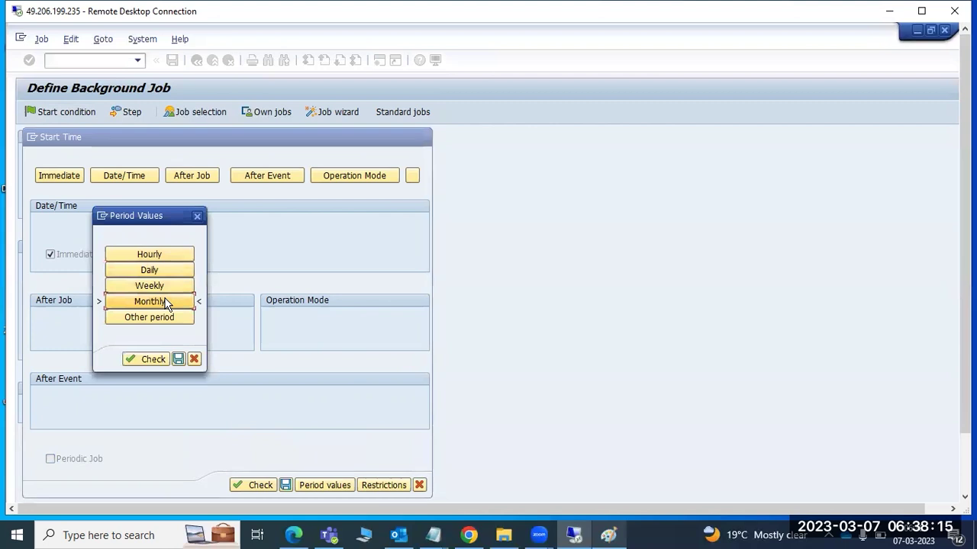
{"action": "left_click", "coordinate": [178, 359]}
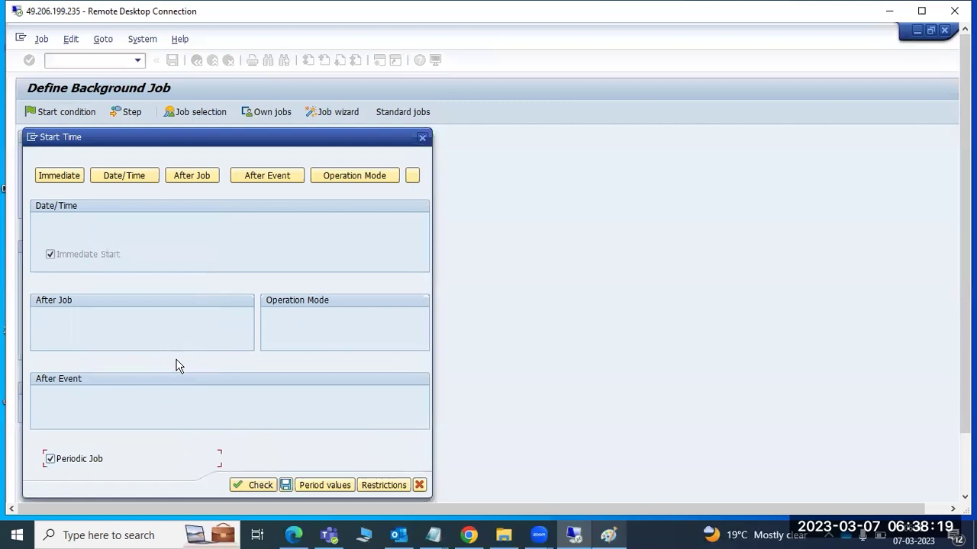
Restrict the start date with "Always execute job", transfer the setting and save the SALARY job's start condition.
{"action": "left_click", "coordinate": [383, 485]}
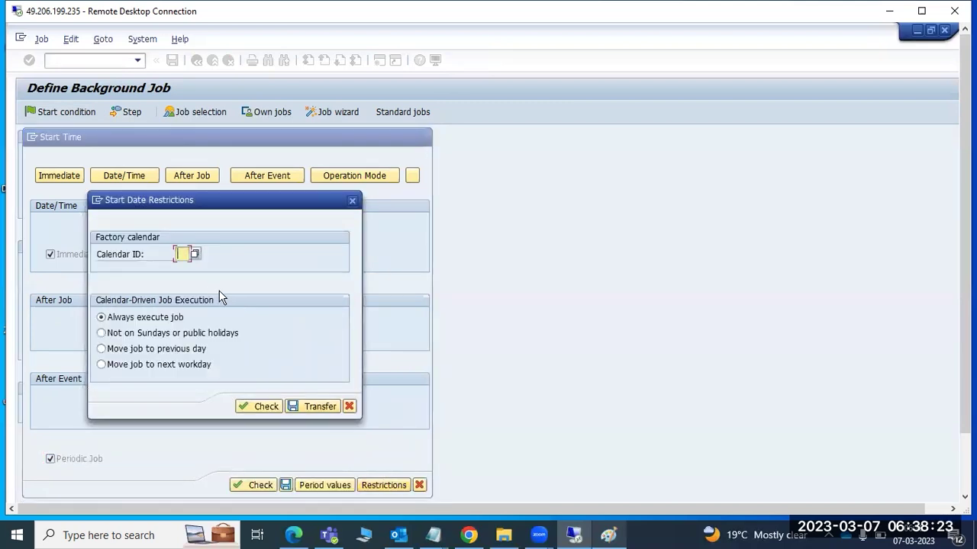
{"action": "left_click", "coordinate": [120, 338]}
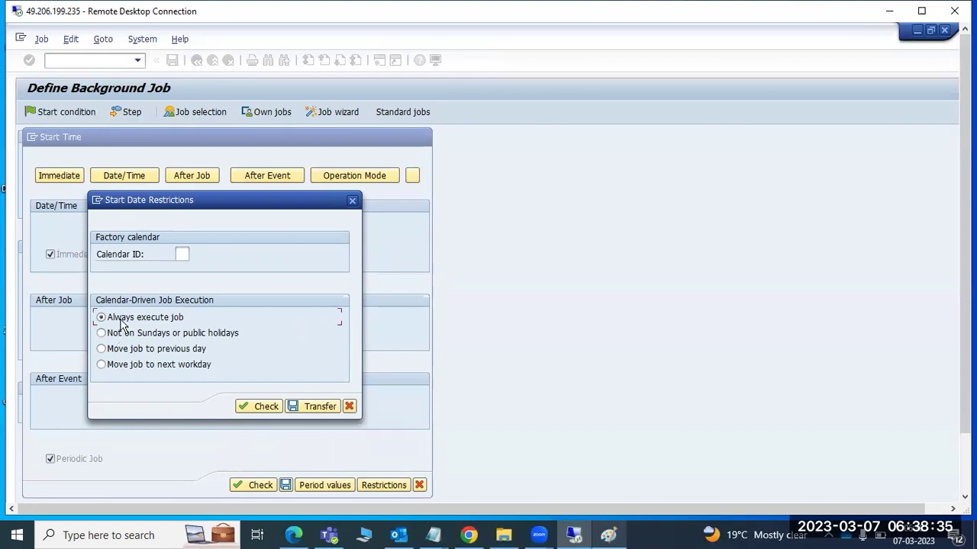
{"action": "left_click", "coordinate": [294, 409]}
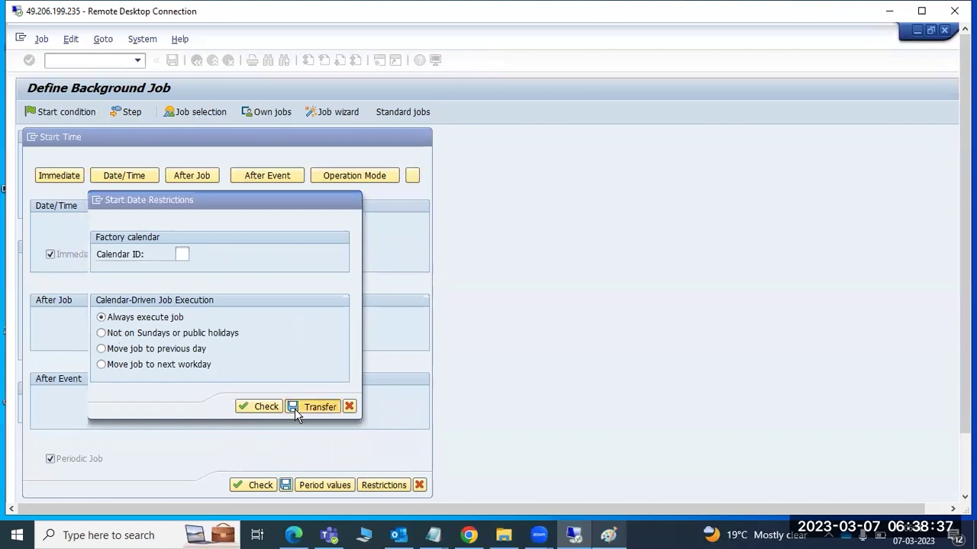
{"action": "left_click", "coordinate": [285, 486]}
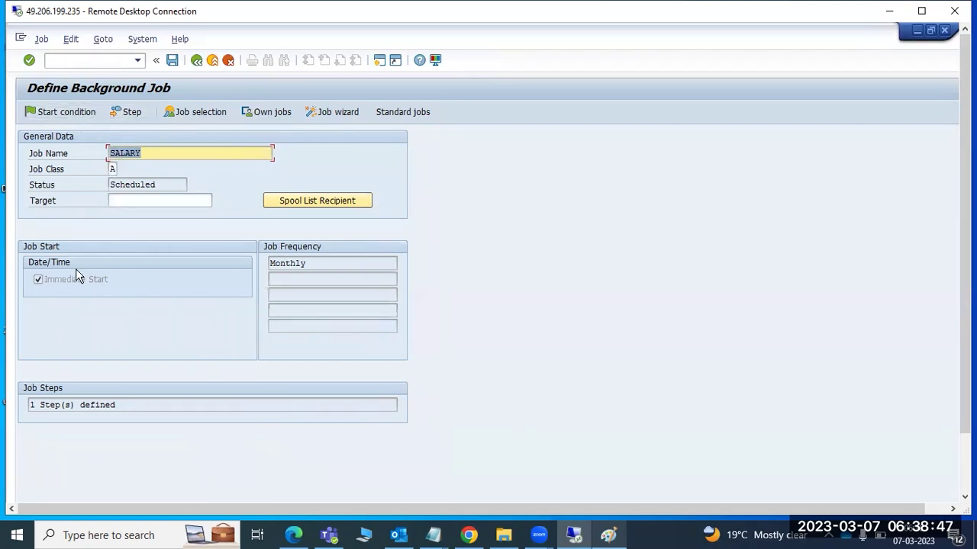
Save the SALARY job definition and return to SAP Easy Access.
{"action": "left_click", "coordinate": [172, 61]}
{"action": "left_click_drag", "start_coordinate": [964, 376], "coordinate": [964, 434]}
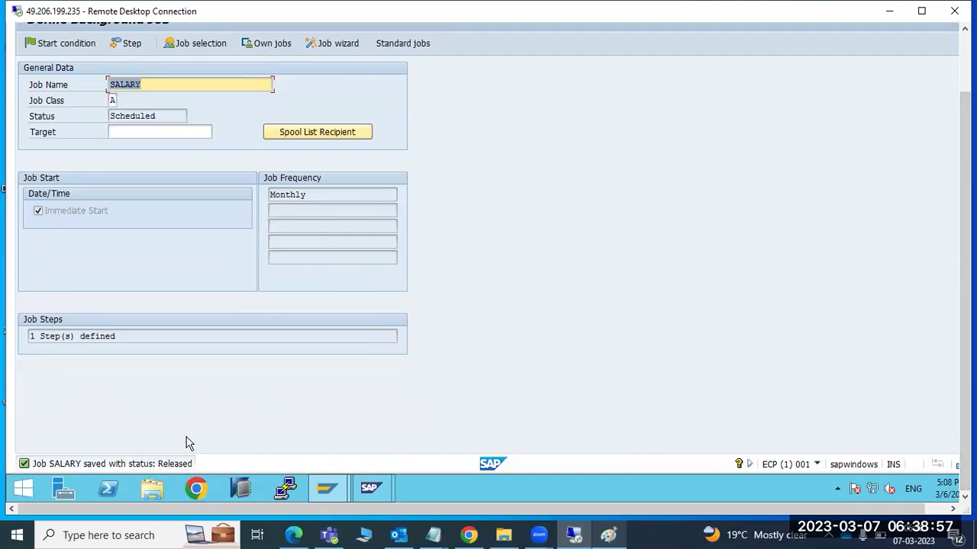
{"action": "left_click_drag", "start_coordinate": [964, 353], "coordinate": [964, 285]}
{"action": "left_click", "coordinate": [196, 61]}
Open transaction SM37 for job selection and set the job name filter to *.
{"action": "left_click", "coordinate": [55, 61]}
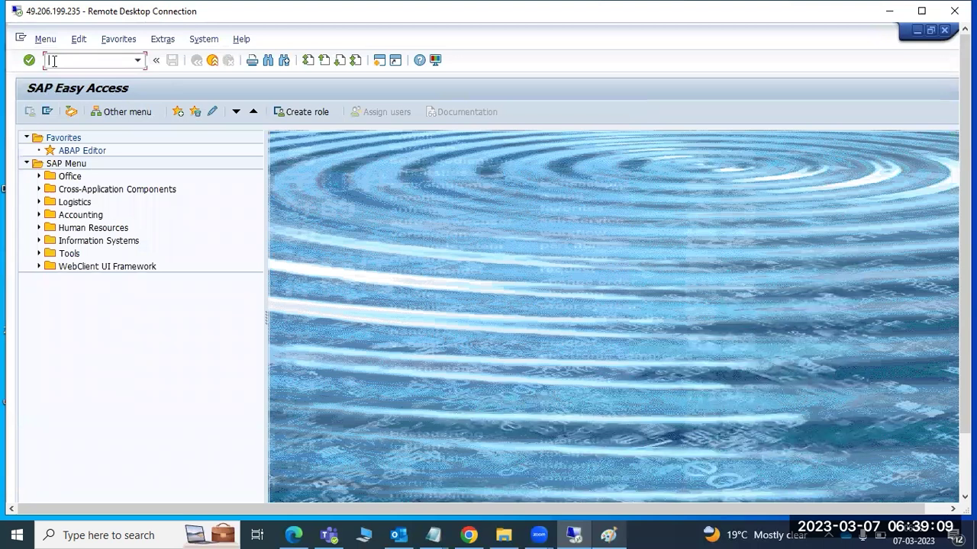
{"action": "type", "text": "sm37"}
{"action": "key", "text": "Return"}
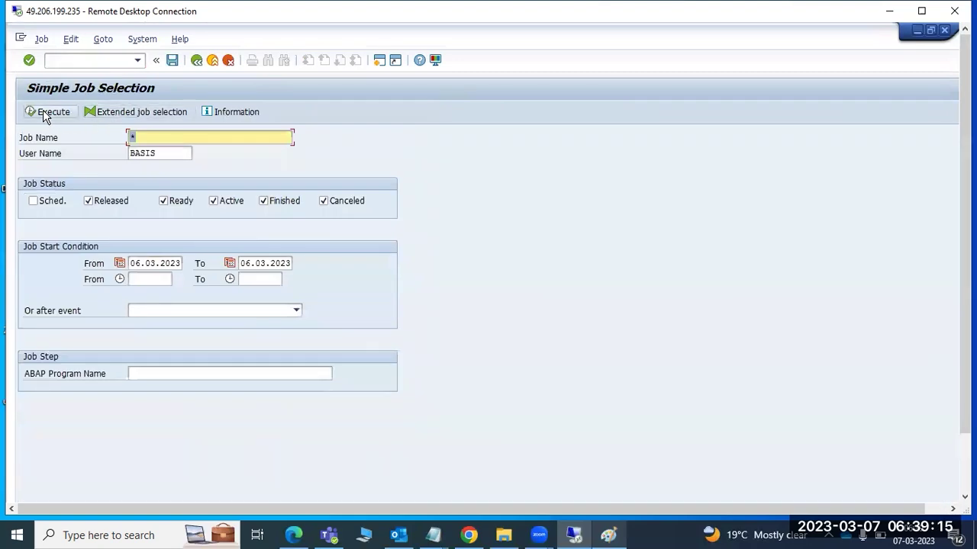
{"action": "left_click", "coordinate": [148, 138]}
{"action": "key", "text": "BackSpace"}
{"action": "type", "text": "s"}
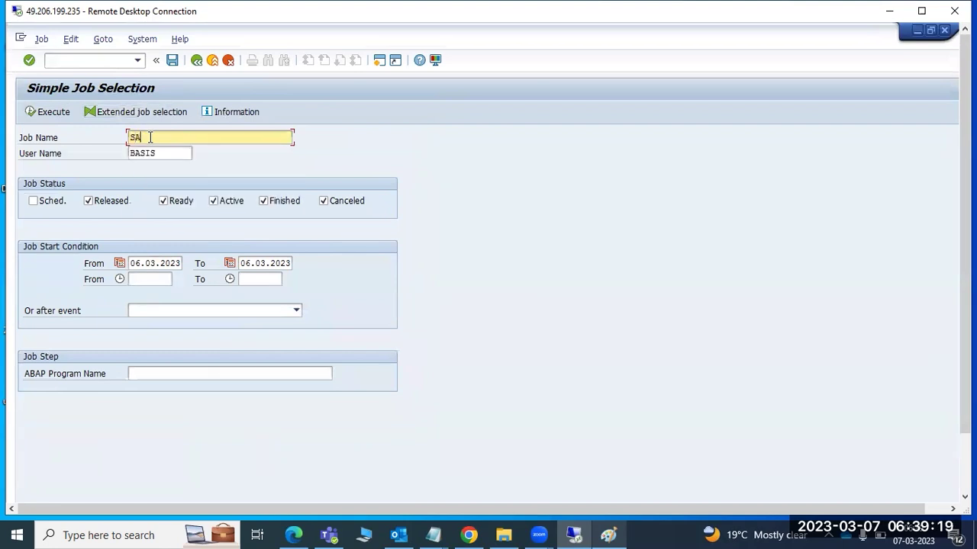
{"action": "type", "text": "*"}
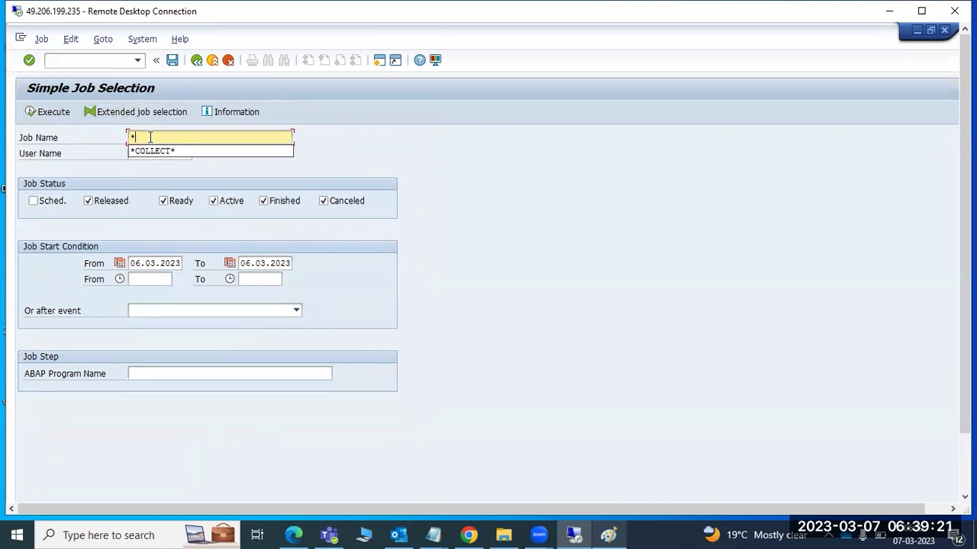
{"action": "left_click", "coordinate": [164, 372]}
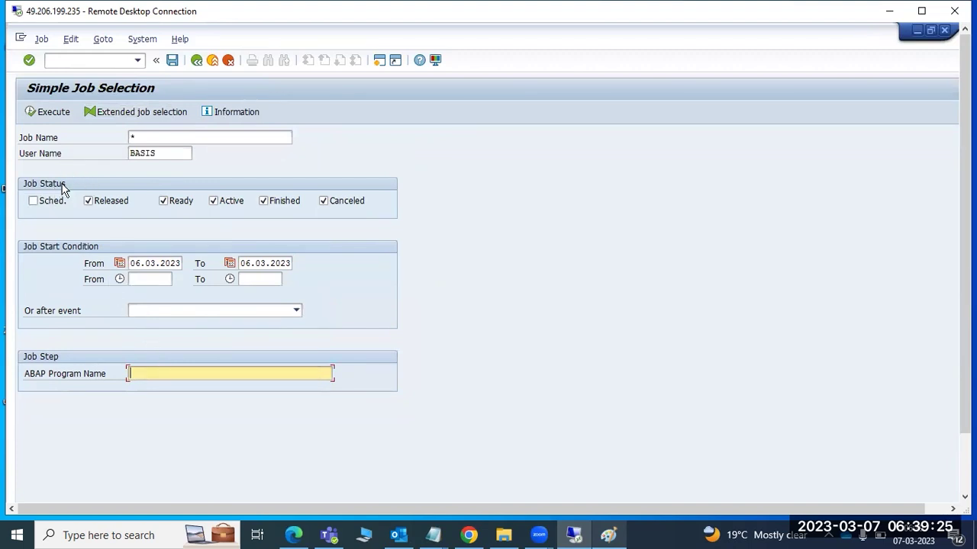
Switch to the Paint notes and add the line "JOb statuss :" below the job step types.
{"action": "left_click", "coordinate": [608, 535]}
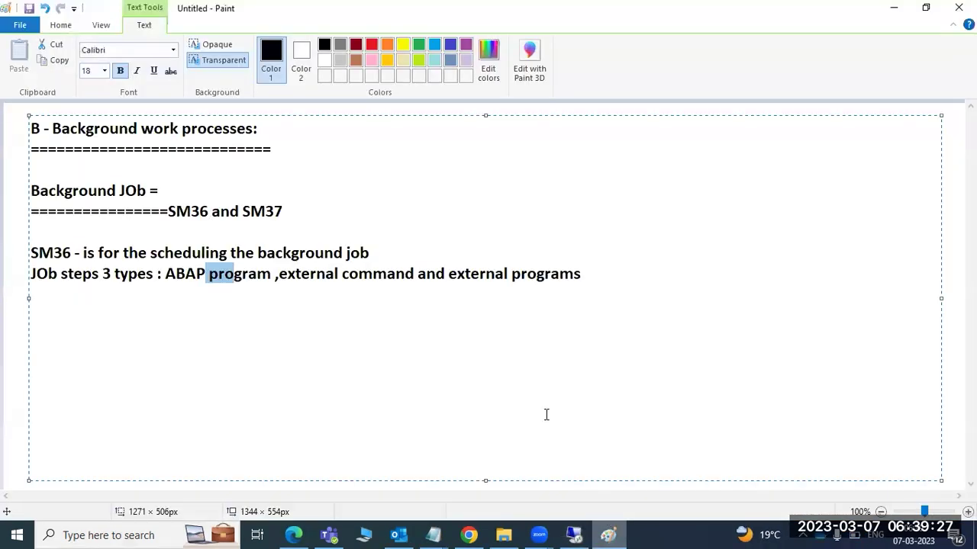
{"action": "left_click", "coordinate": [589, 272]}
{"action": "type", "text": "JOb"}
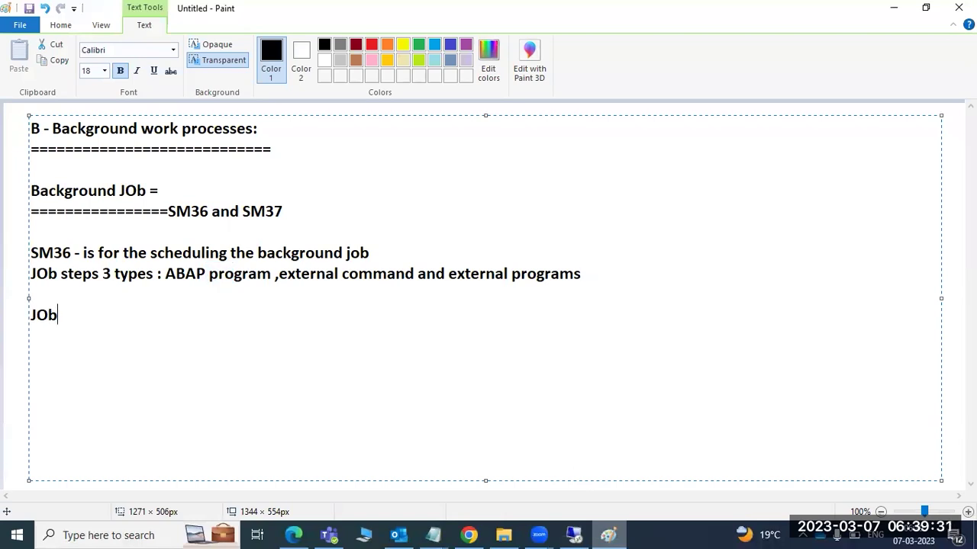
{"action": "type", "text": " staatus"}
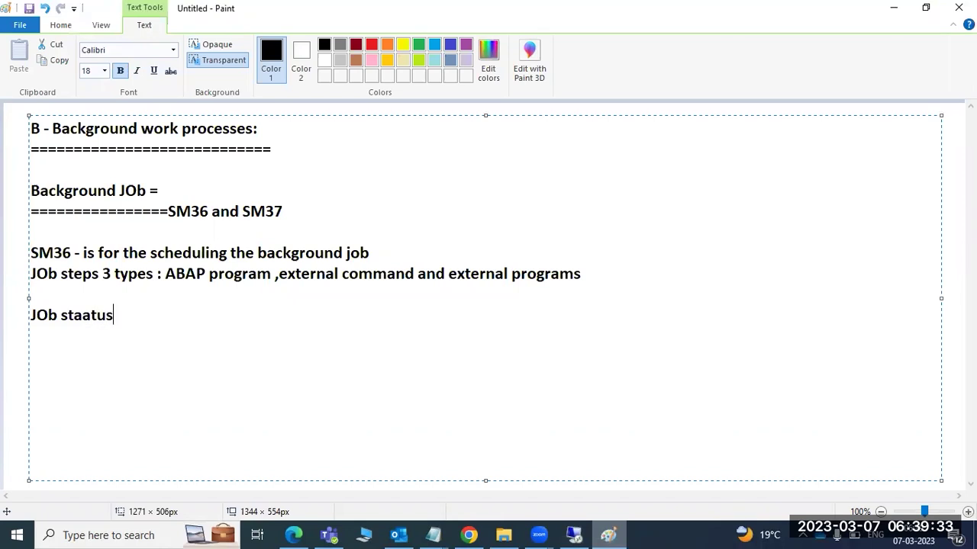
{"action": "key", "text": "BackSpace"}
{"action": "key", "text": "BackSpace"}
{"action": "key", "text": "BackSpace"}
{"action": "key", "text": "BackSpace"}
{"action": "key", "text": "BackSpace"}
{"action": "key", "text": "BackSpace"}
{"action": "type", "text": "tuss :"}
Return to the SAP session, run the job selection, and view the SALARY job's log from the overview.
{"action": "left_click", "coordinate": [618, 534]}
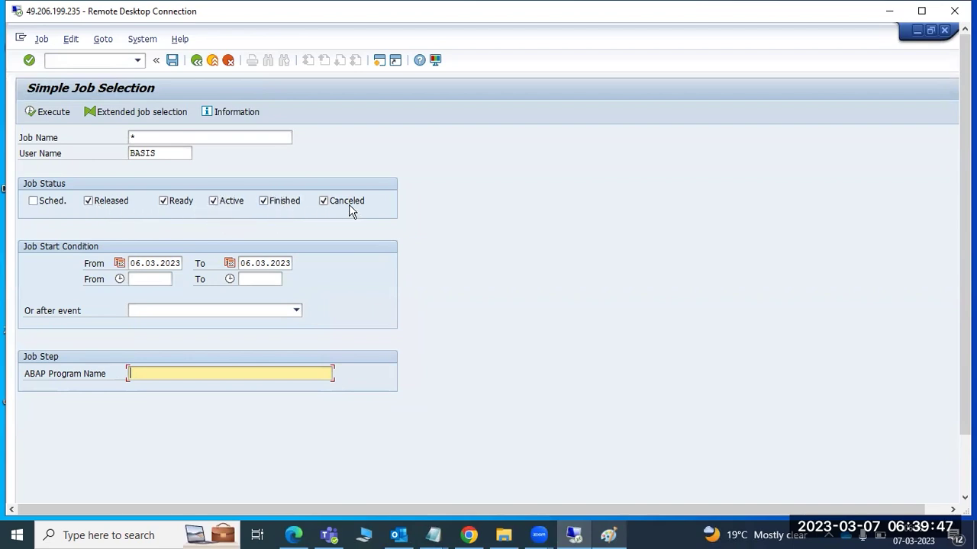
{"action": "left_click", "coordinate": [53, 114]}
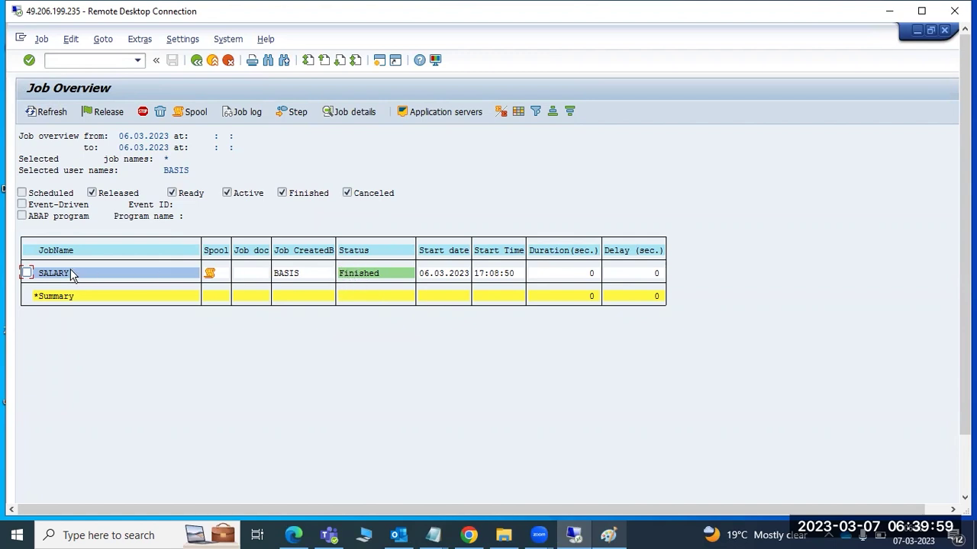
{"action": "left_click", "coordinate": [27, 273]}
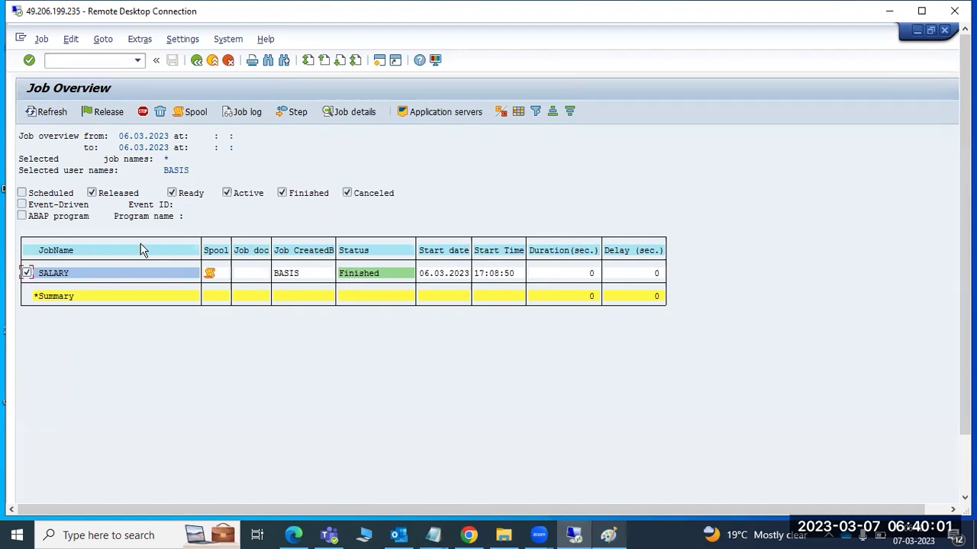
{"action": "left_click", "coordinate": [237, 112]}
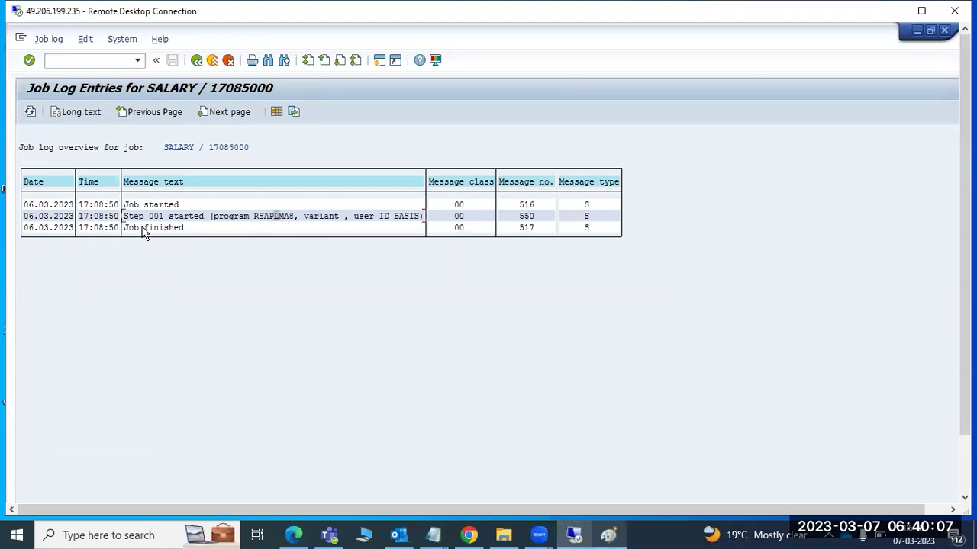
{"action": "left_click", "coordinate": [196, 60]}
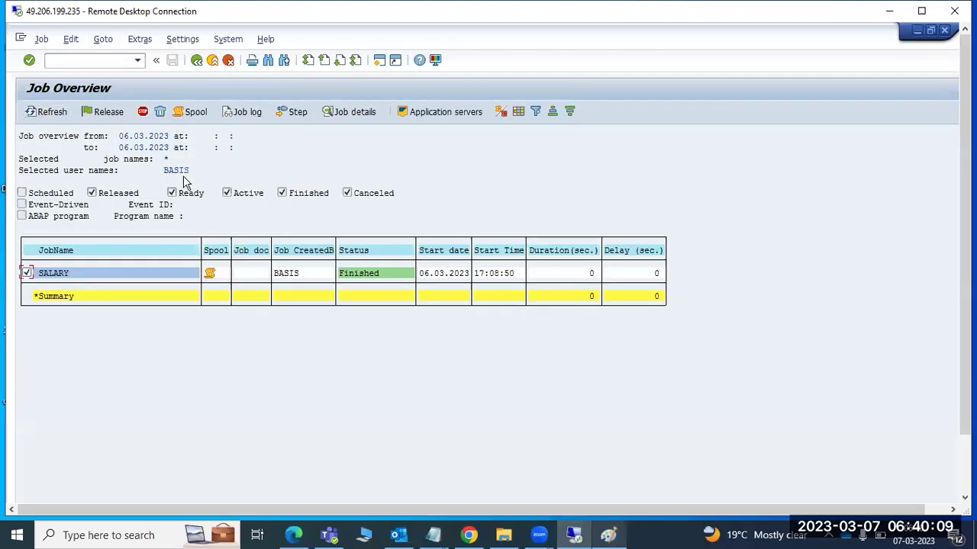
View the SALARY job's spool request list and return to the job overview.
{"action": "left_click", "coordinate": [208, 276]}
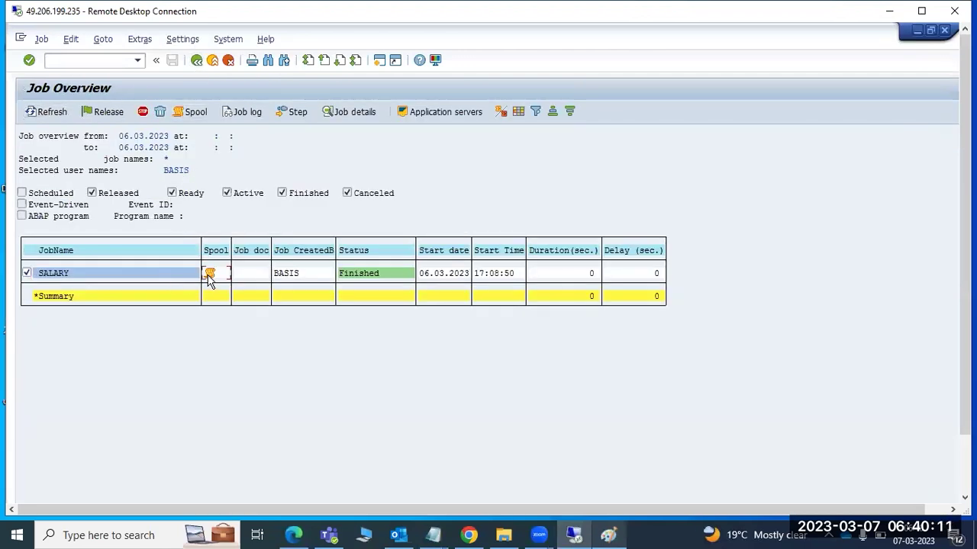
{"action": "double_click", "coordinate": [209, 276]}
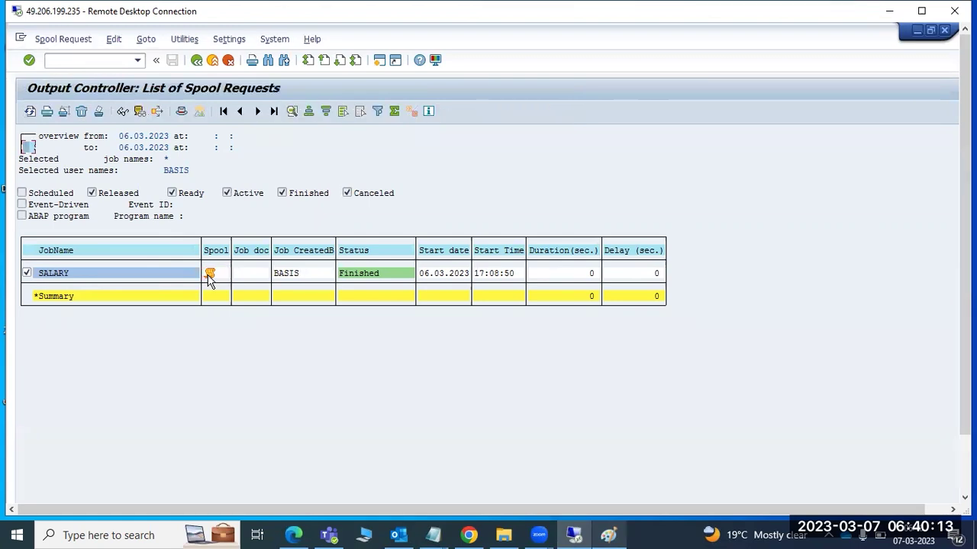
{"action": "left_click", "coordinate": [196, 60]}
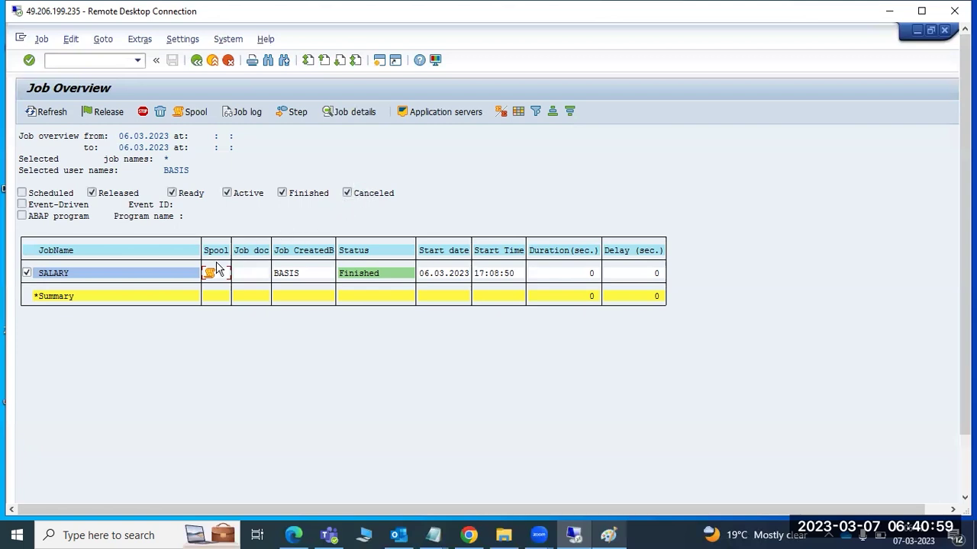
Check the SALARY job's log again and go back to SAP Easy Access.
{"action": "left_click", "coordinate": [234, 110]}
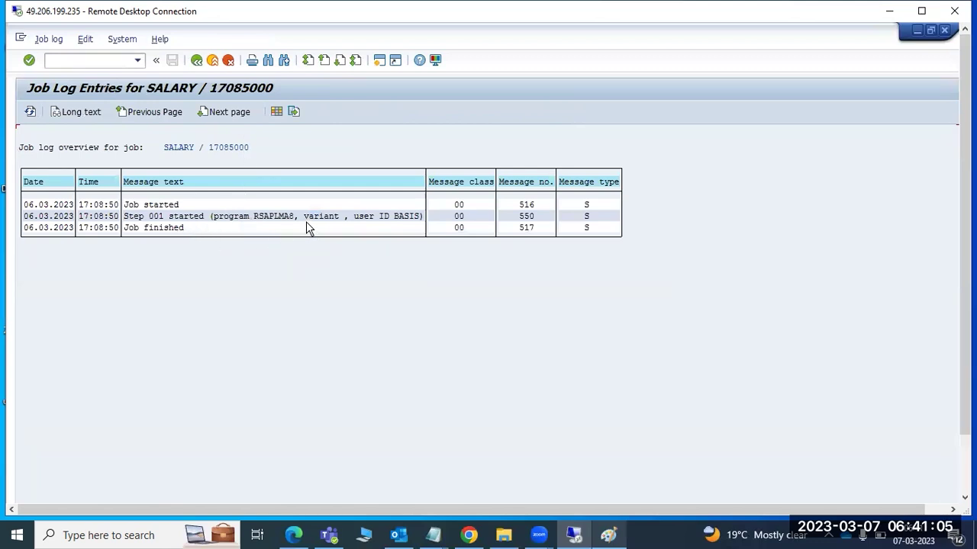
{"action": "left_click", "coordinate": [196, 61]}
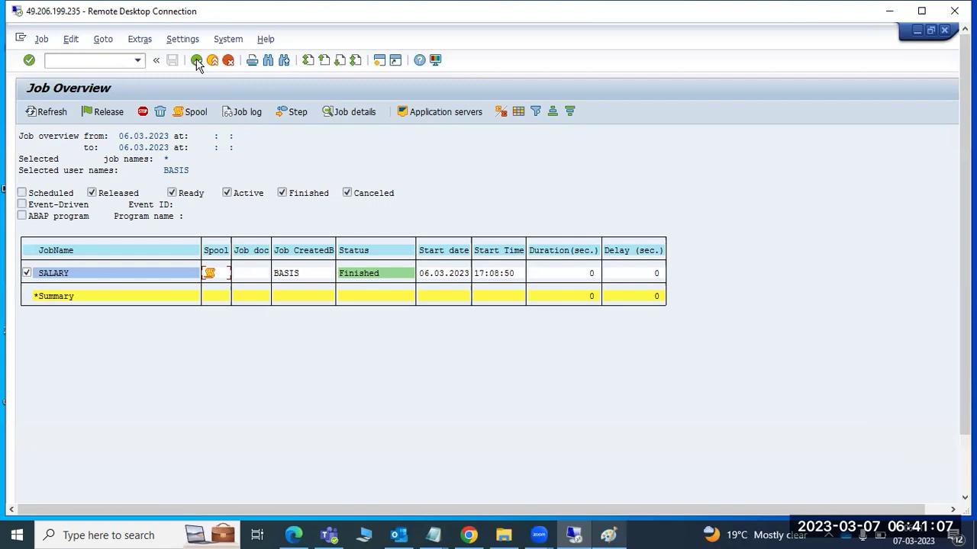
{"action": "left_click", "coordinate": [196, 61]}
{"action": "left_click", "coordinate": [196, 61]}
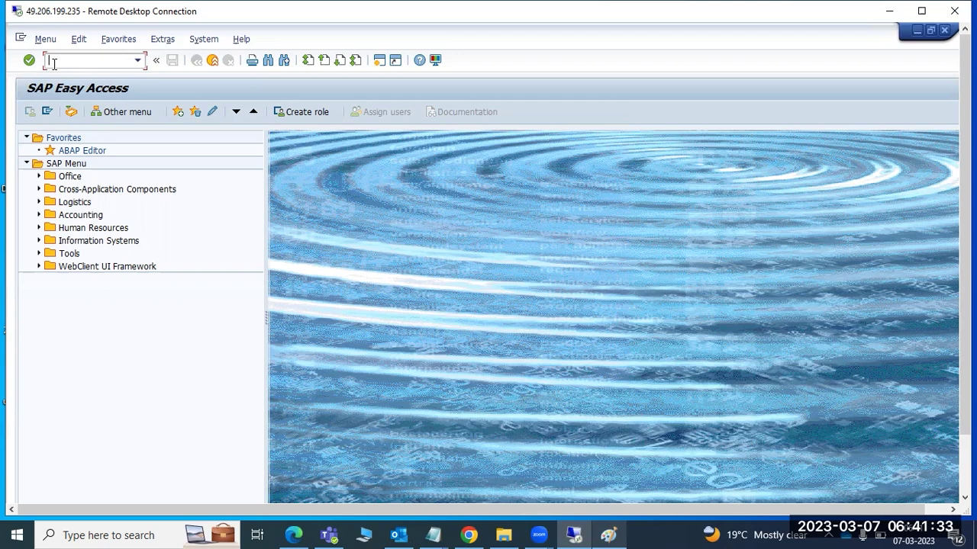
Highlight the "ABAP program" step type in the Paint notes and return to the SAP session.
{"action": "key", "text": "alt+Tab"}
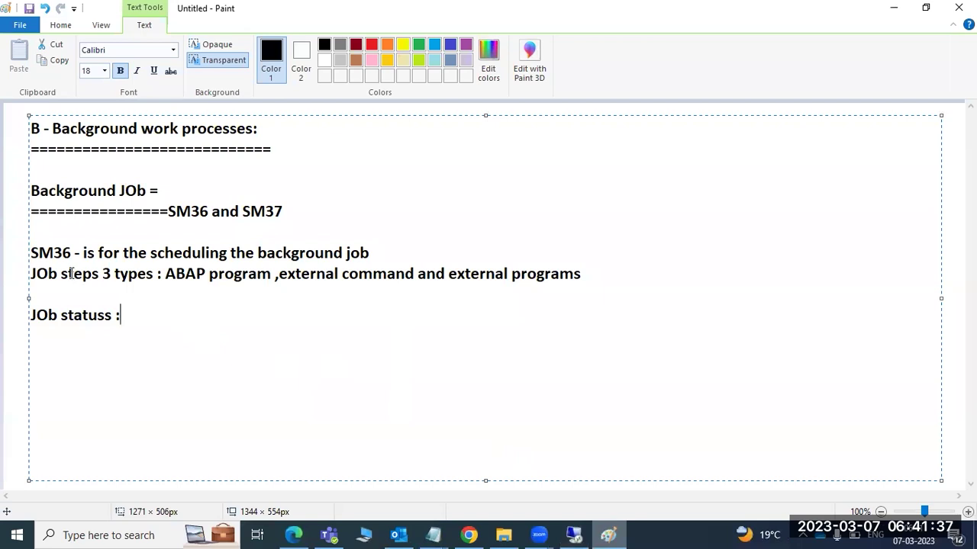
{"action": "left_click_drag", "start_coordinate": [68, 274], "coordinate": [270, 276]}
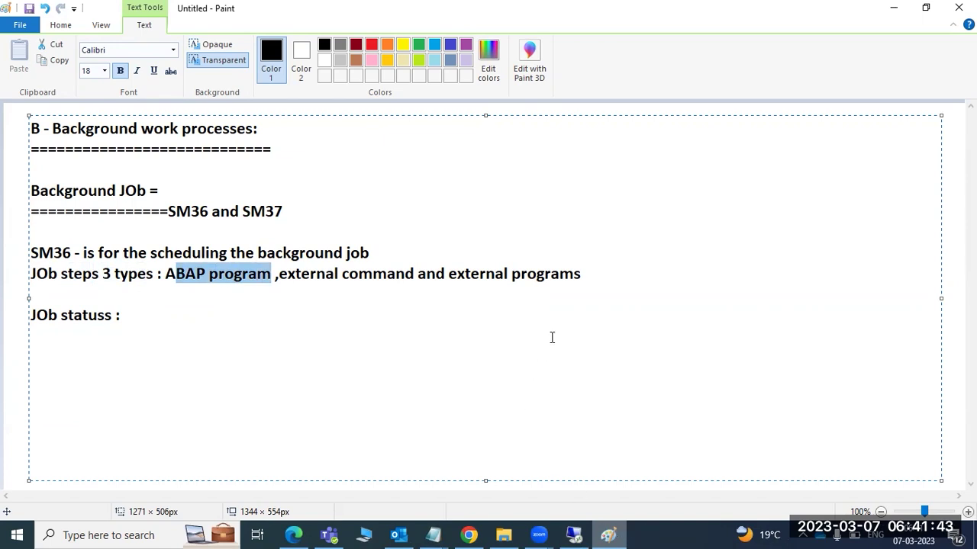
{"action": "left_click", "coordinate": [574, 534]}
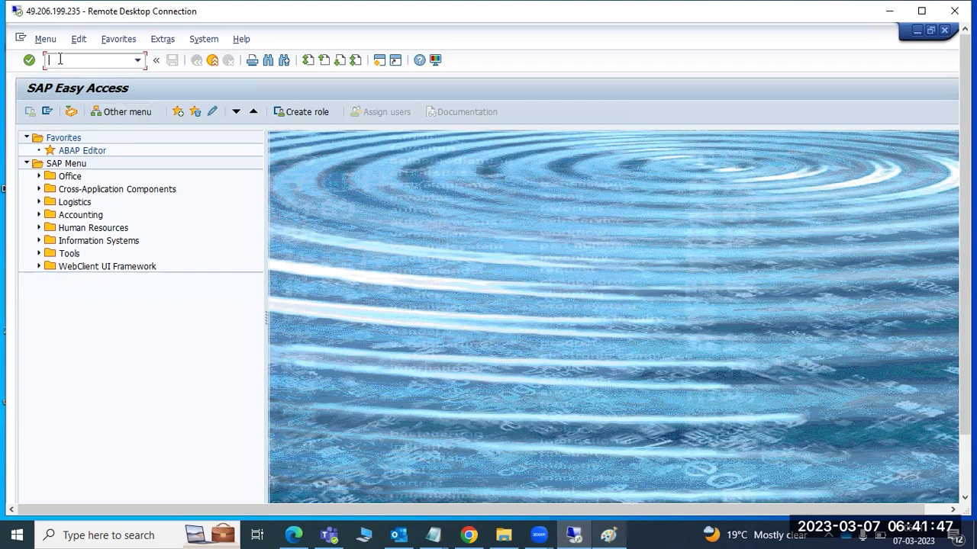
Open transaction SA38 for ABAP program execution and switch back to the Paint notes.
{"action": "type", "text": "sa38"}
{"action": "key", "text": "Return"}
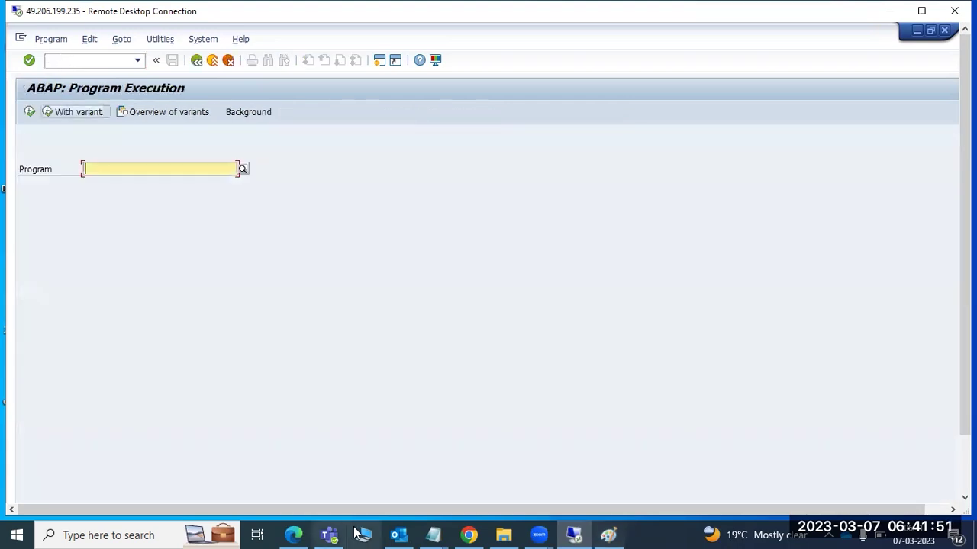
{"action": "left_click", "coordinate": [610, 534]}
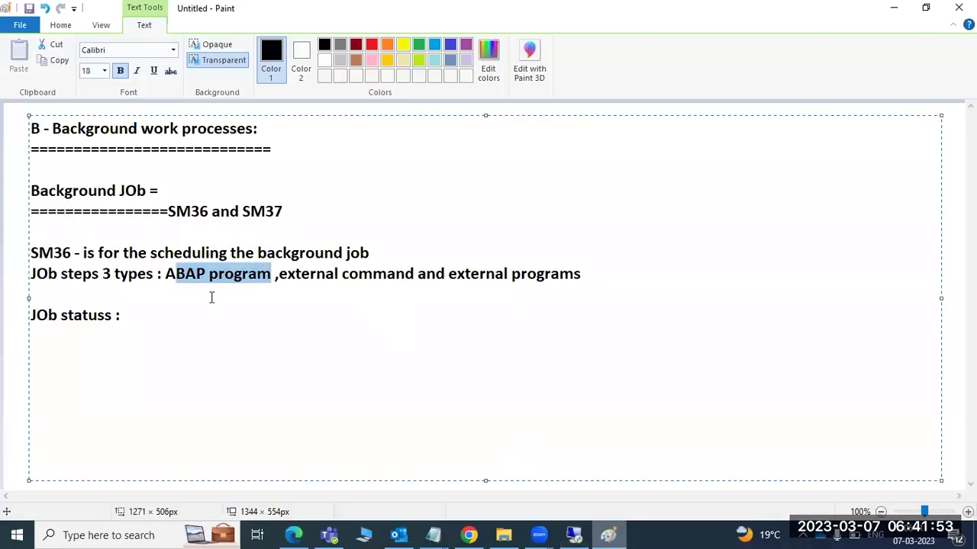
Add the line "SA38 or SE38 for programs and reports execution -" above "JOb statuss" in the notes, highlight "programs and", and switch to SAP.
{"action": "left_click", "coordinate": [599, 282]}
{"action": "key", "text": "Return"}
{"action": "key", "text": "Return"}
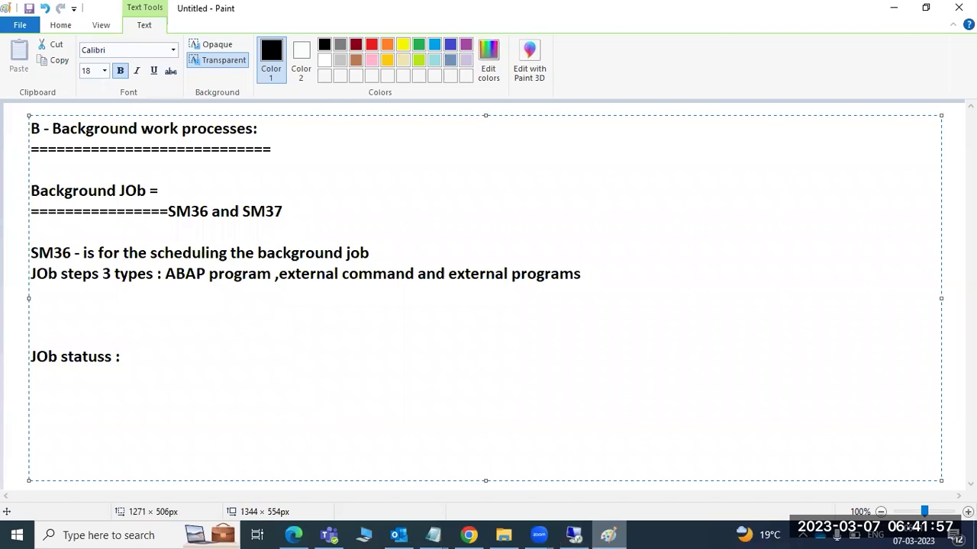
{"action": "type", "text": "SA38 or S"}
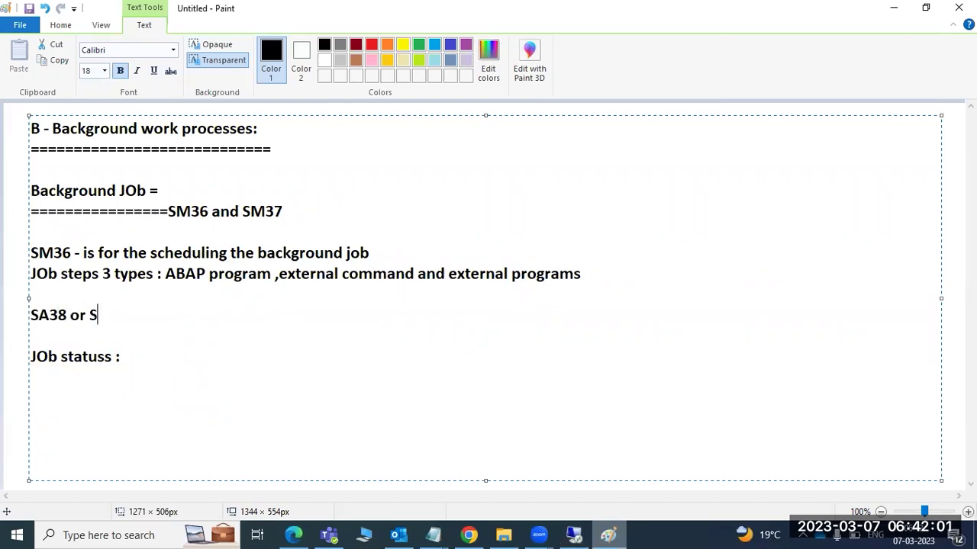
{"action": "type", "text": "E38 for p"}
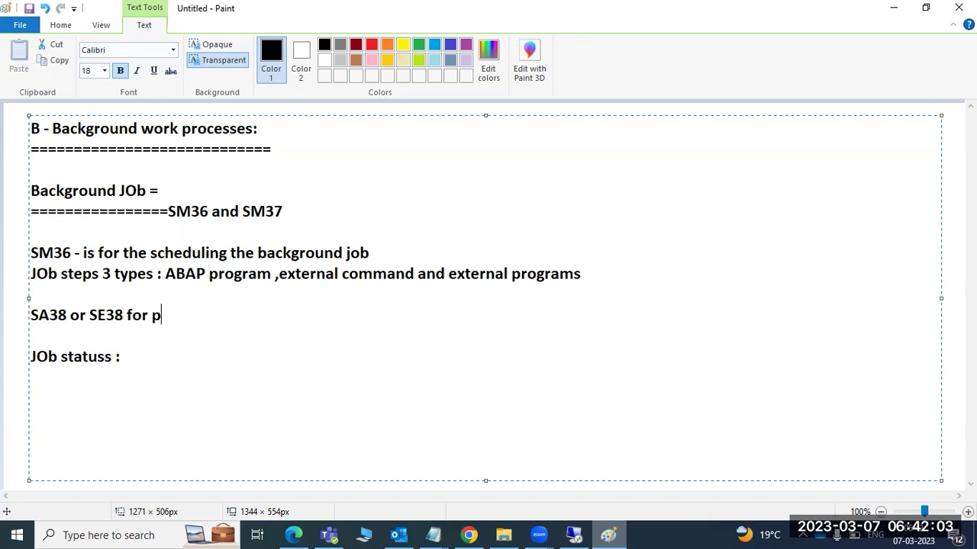
{"action": "type", "text": "rograms and "}
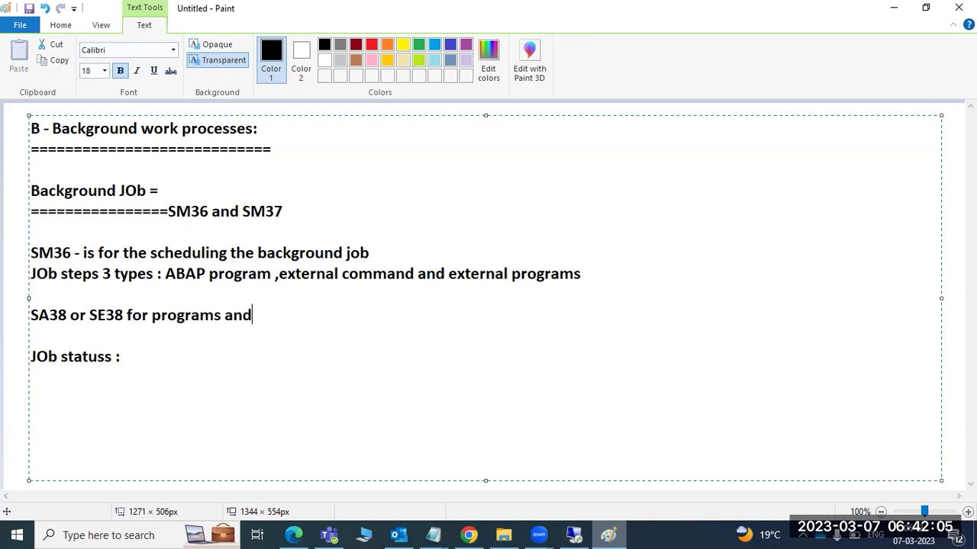
{"action": "type", "text": "reports executi"}
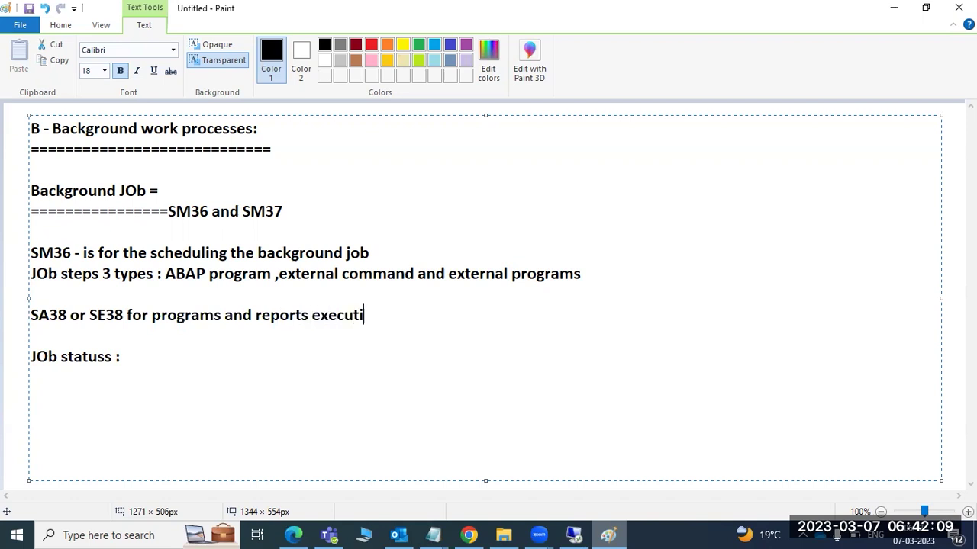
{"action": "type", "text": "on -"}
{"action": "left_click_drag", "start_coordinate": [32, 317], "coordinate": [251, 319]}
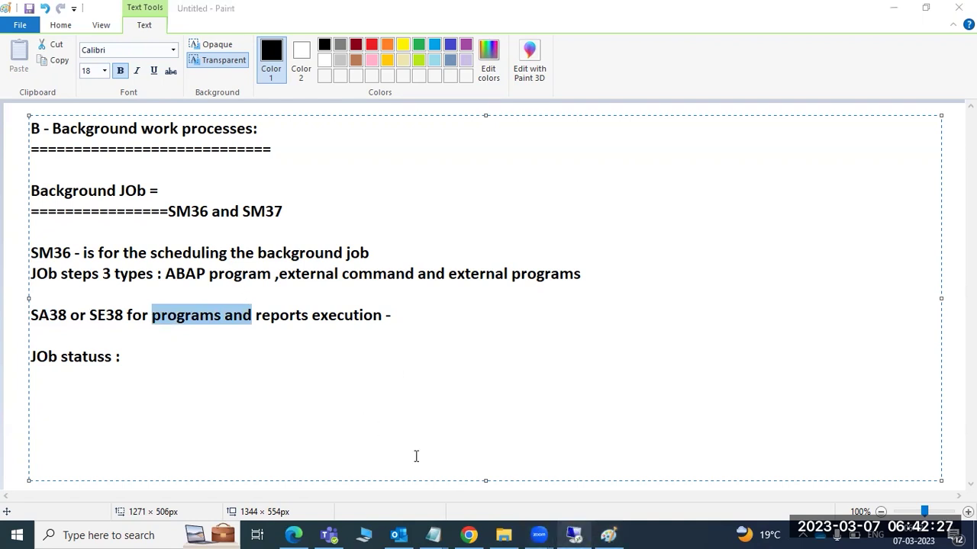
{"action": "left_click", "coordinate": [574, 535]}
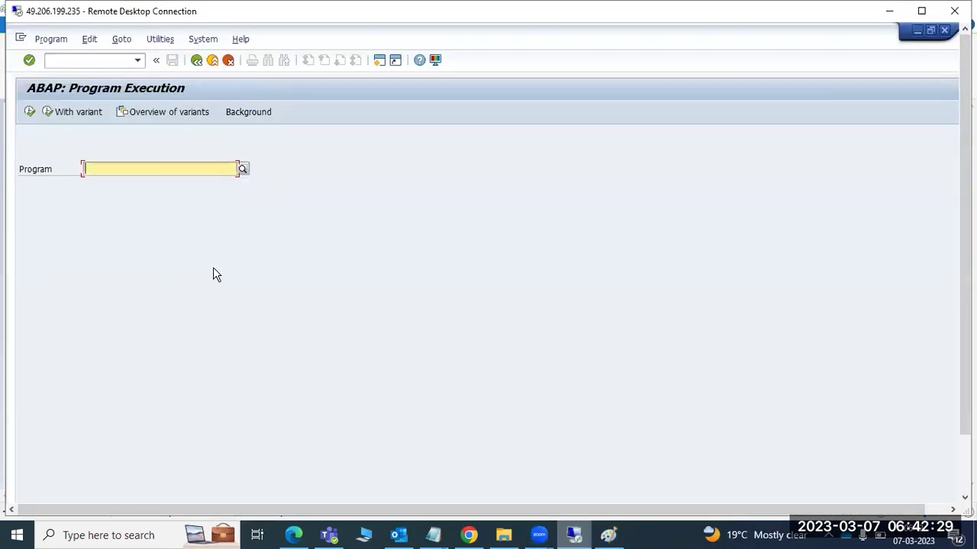
{"action": "left_click", "coordinate": [110, 169]}
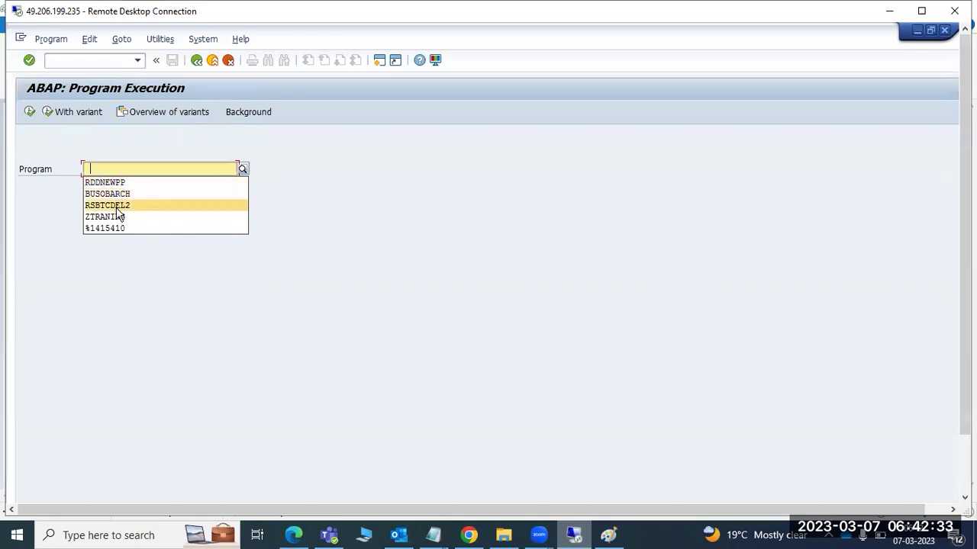
{"action": "left_click", "coordinate": [115, 206]}
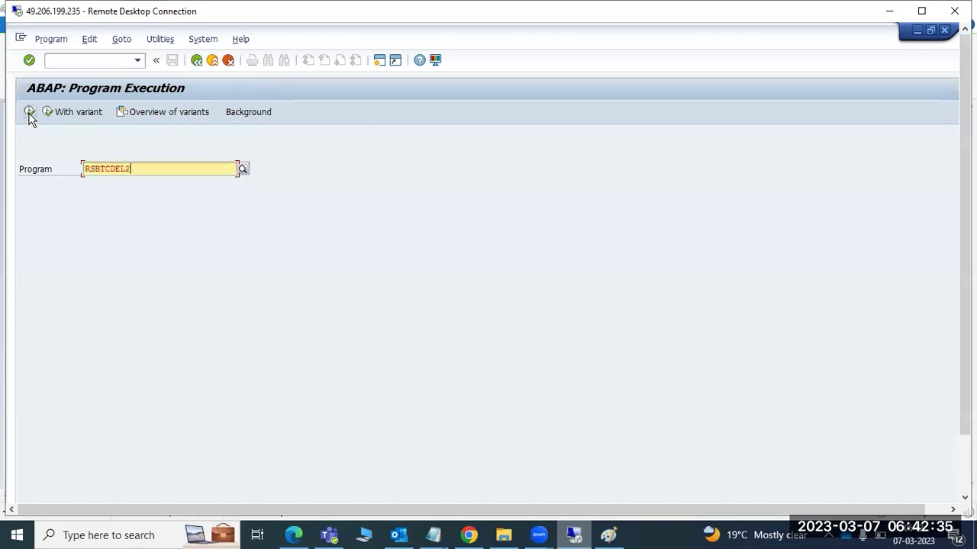
{"action": "double_click", "coordinate": [183, 168]}
{"action": "key", "text": "BackSpace"}
Browse the unfiltered list of ABAP programs available for execution and close it.
{"action": "left_click", "coordinate": [243, 169]}
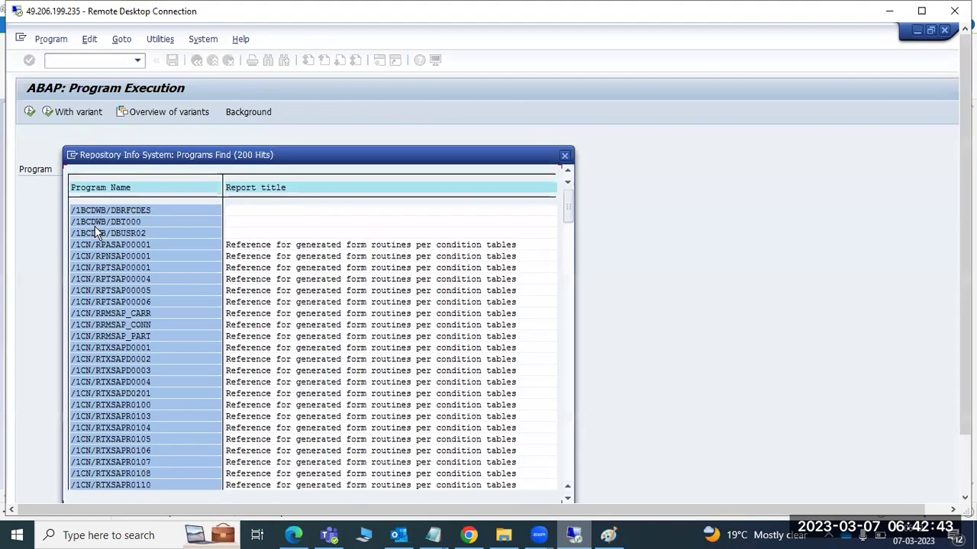
{"action": "scroll", "coordinate": [176, 265], "scroll_direction": "down", "scroll_amount": 3}
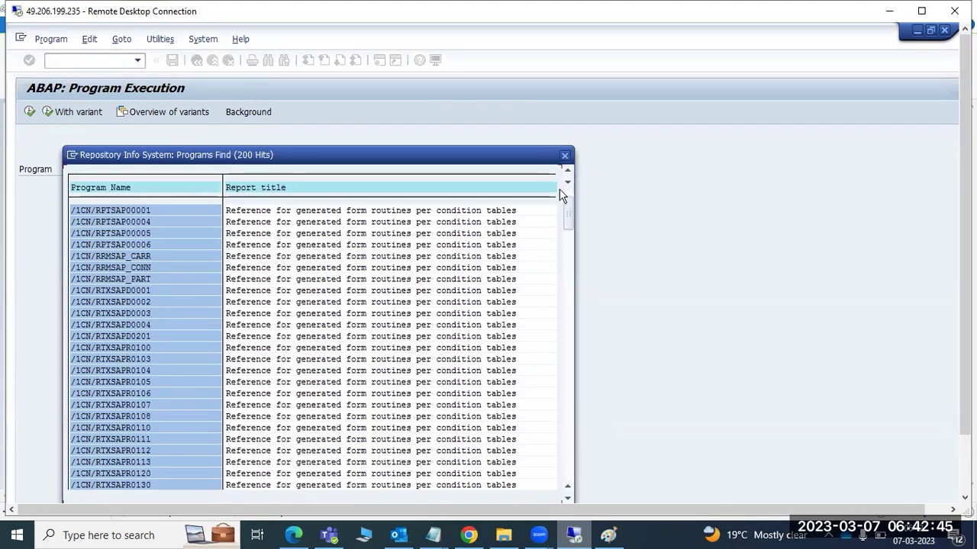
{"action": "left_click", "coordinate": [564, 155]}
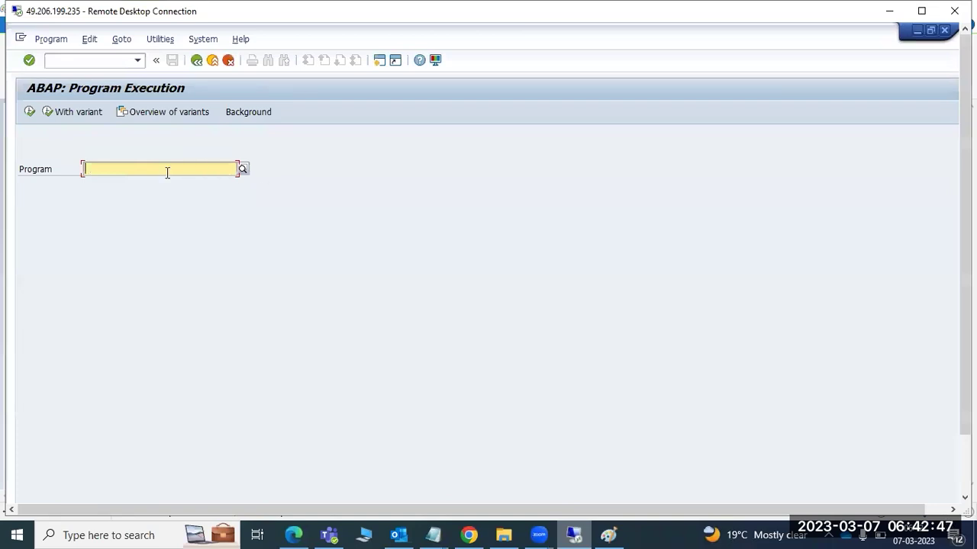
Choose program RS324CUA from the programs matching RS* and execute it with KORRNUM left empty.
{"action": "type", "text": "RS*"}
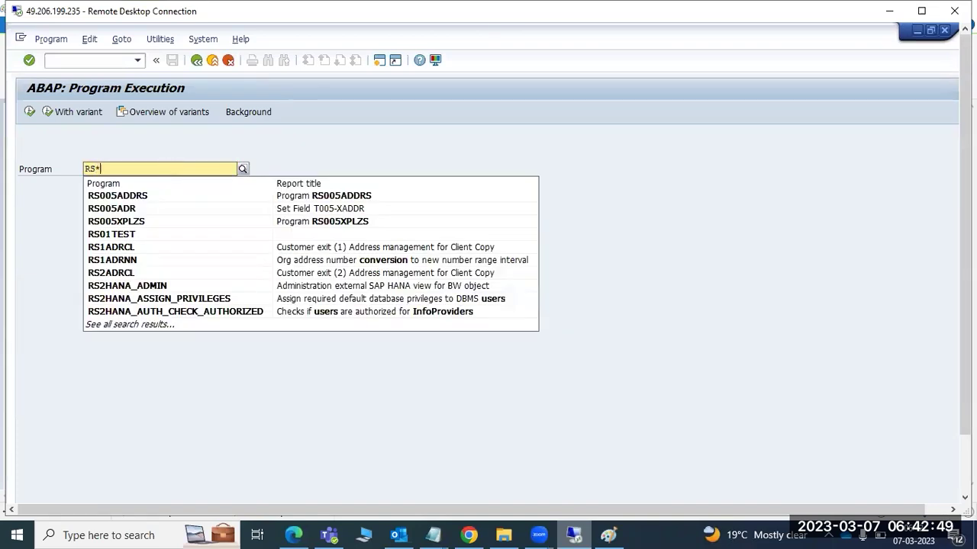
{"action": "left_click", "coordinate": [167, 171]}
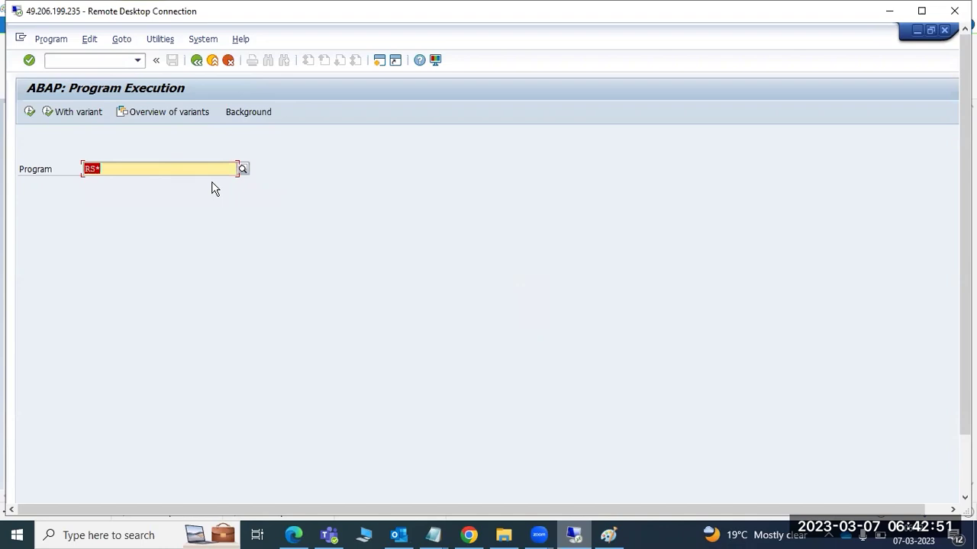
{"action": "left_click", "coordinate": [243, 169]}
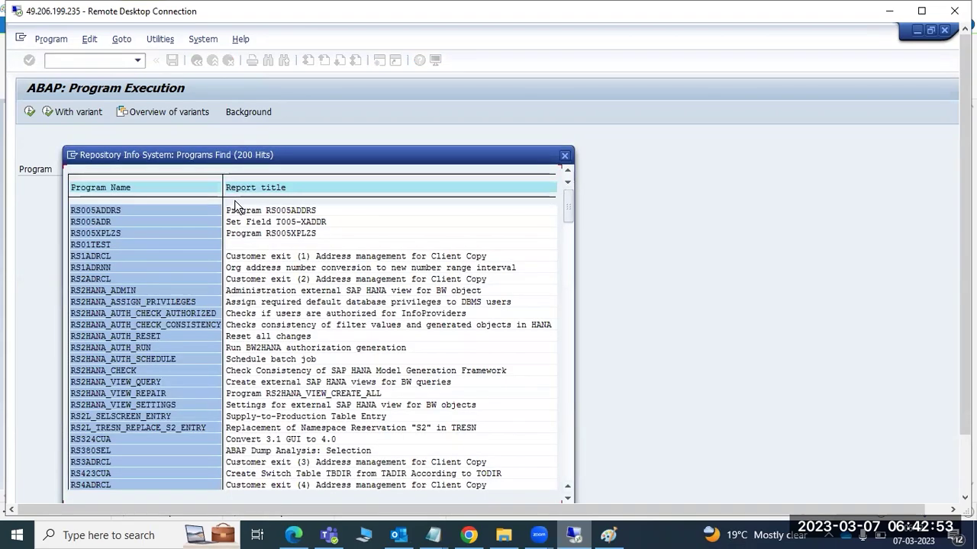
{"action": "scroll", "coordinate": [182, 411], "scroll_direction": "down", "scroll_amount": 4}
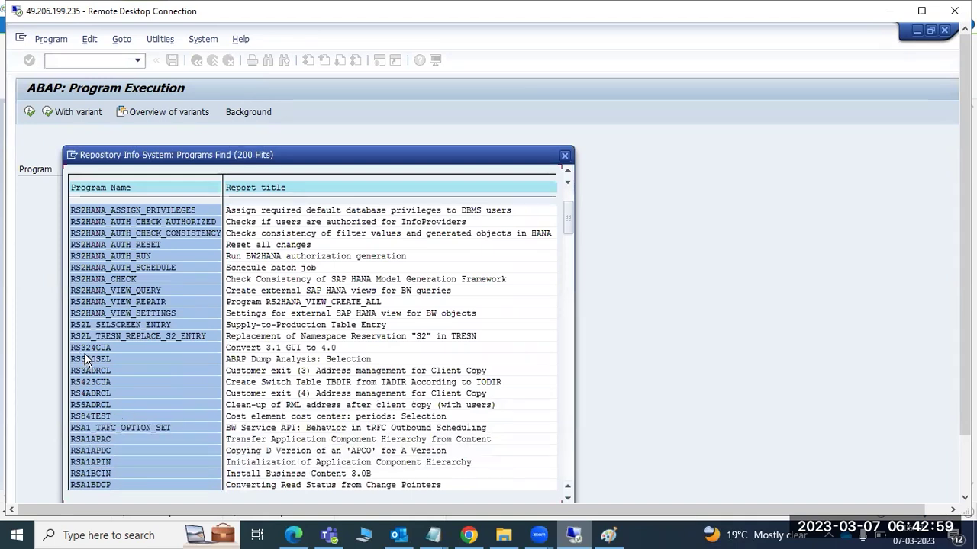
{"action": "double_click", "coordinate": [85, 348]}
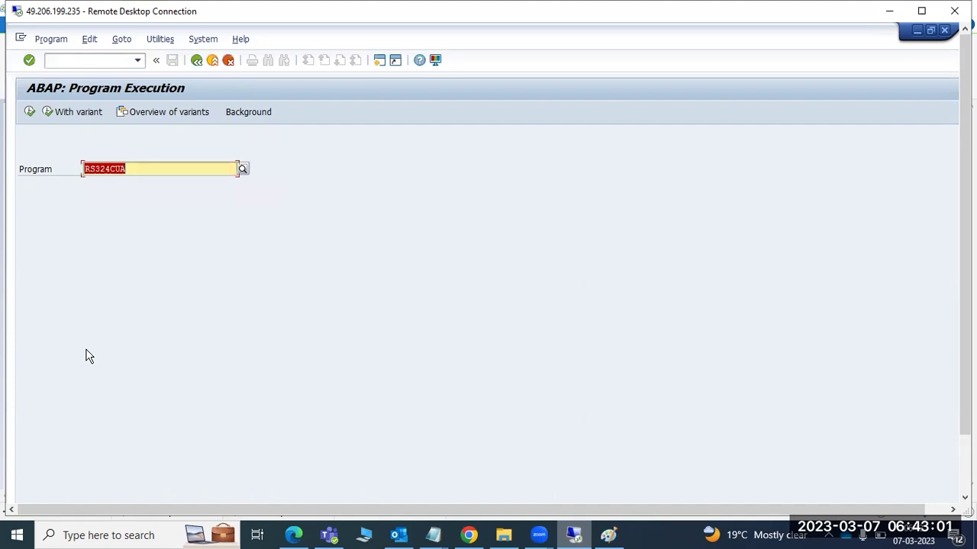
{"action": "left_click", "coordinate": [28, 112]}
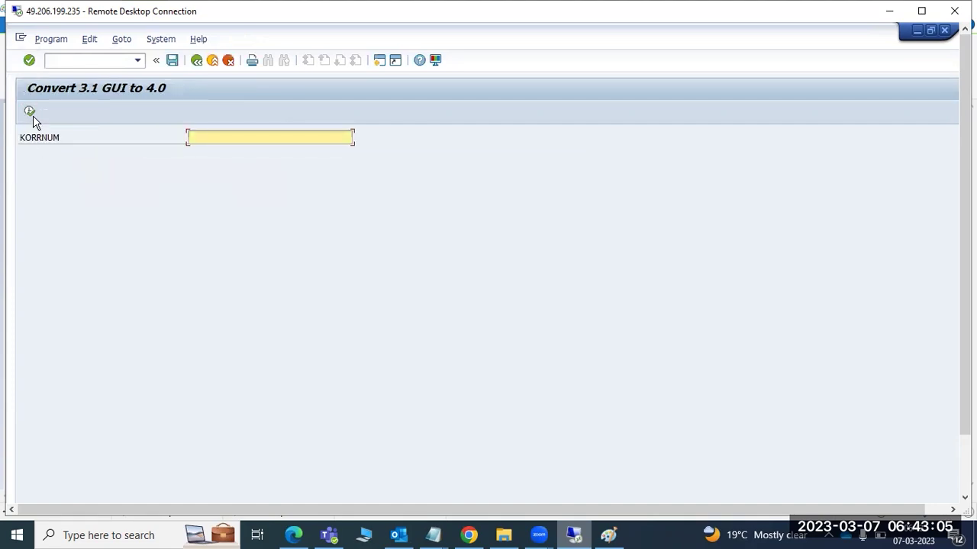
{"action": "left_click", "coordinate": [30, 112]}
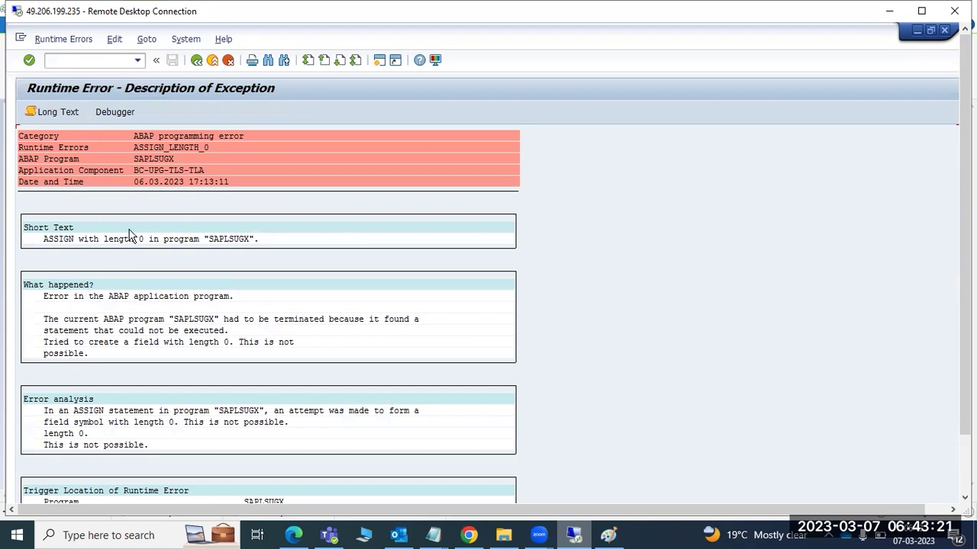
Read through the runtime error description, including the trigger location and source code extract, and leave it.
{"action": "scroll", "coordinate": [174, 379], "scroll_direction": "down", "scroll_amount": 2}
{"action": "scroll", "coordinate": [175, 379], "scroll_direction": "down", "scroll_amount": 6}
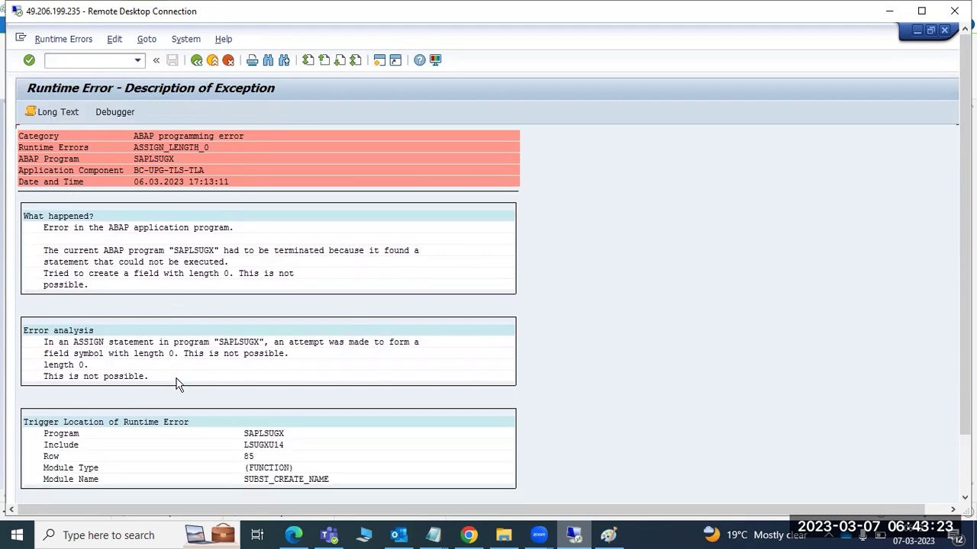
{"action": "scroll", "coordinate": [174, 384], "scroll_direction": "down", "scroll_amount": 5}
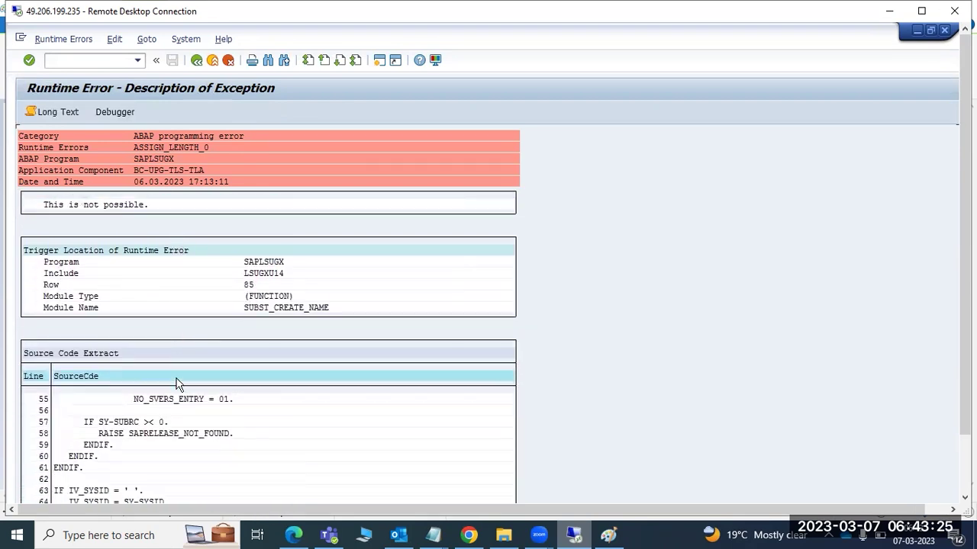
{"action": "scroll", "coordinate": [175, 384], "scroll_direction": "down", "scroll_amount": 1}
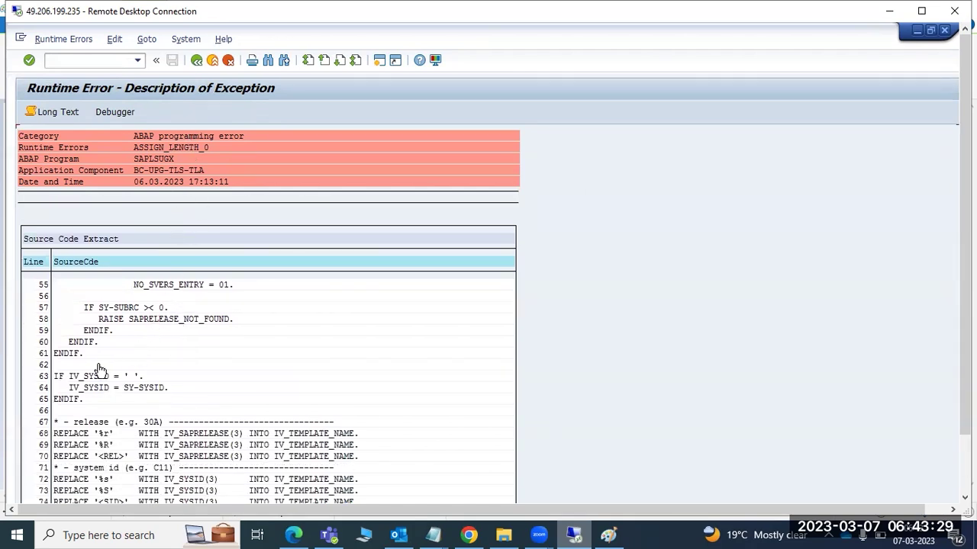
{"action": "left_click", "coordinate": [196, 60]}
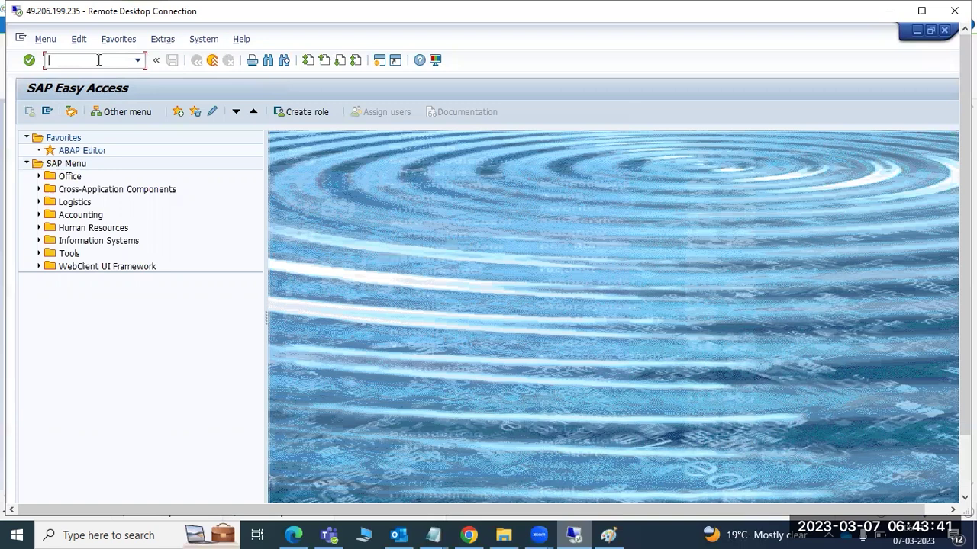
Open transaction SM36 and name the new background job TEST.
{"action": "type", "text": "sm36"}
{"action": "key", "text": "Return"}
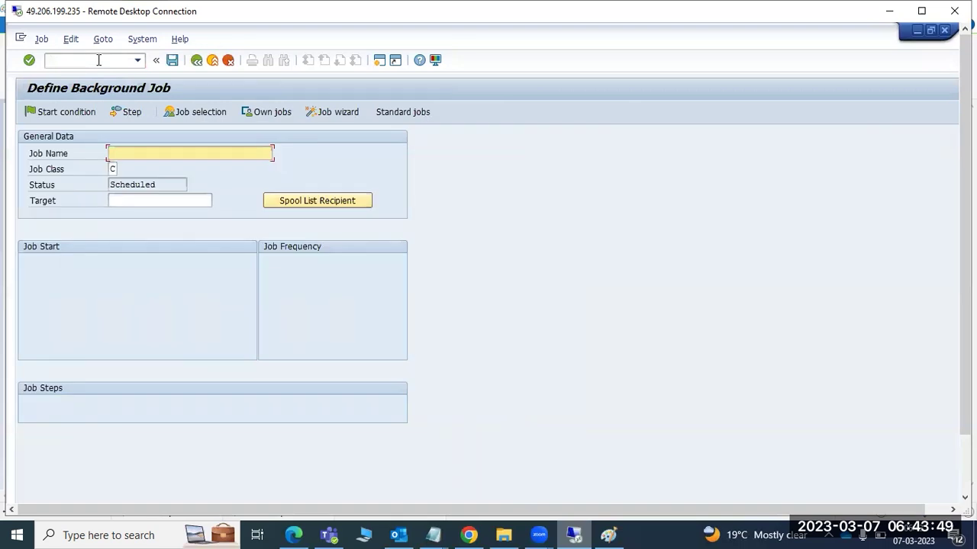
{"action": "type", "text": "TEST"}
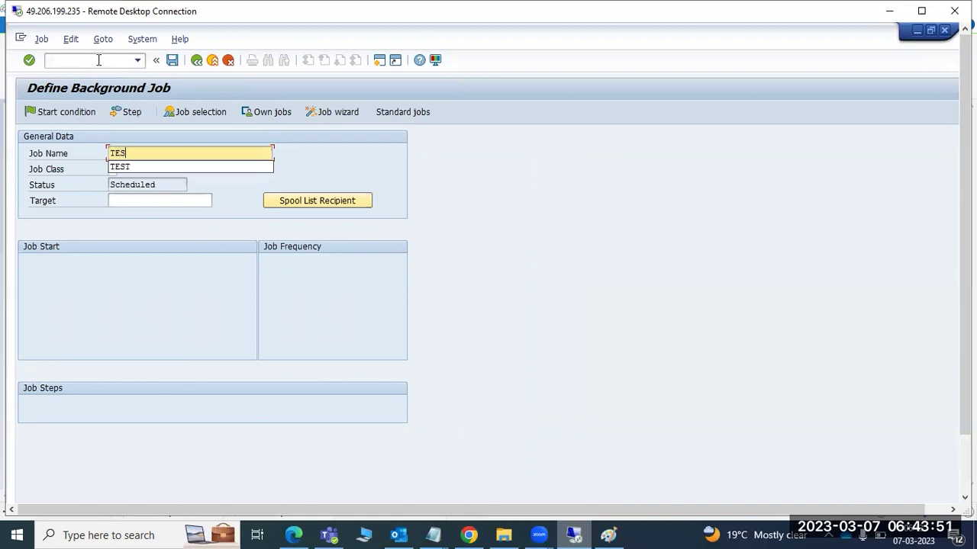
Add ABAP program RS324CUA in language EN as the TEST job's step and return to the job definition.
{"action": "left_click", "coordinate": [132, 112]}
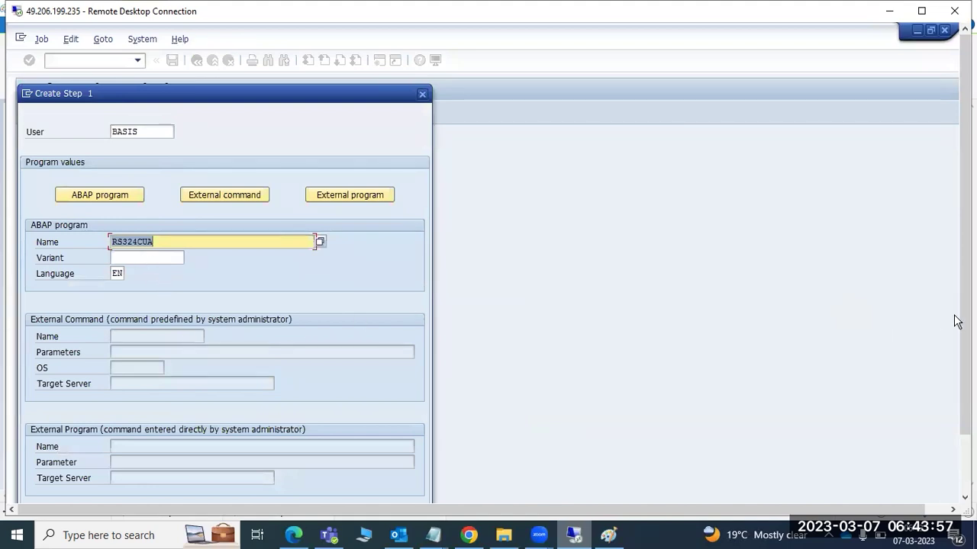
{"action": "scroll", "coordinate": [963, 322], "scroll_direction": "down", "scroll_amount": 2}
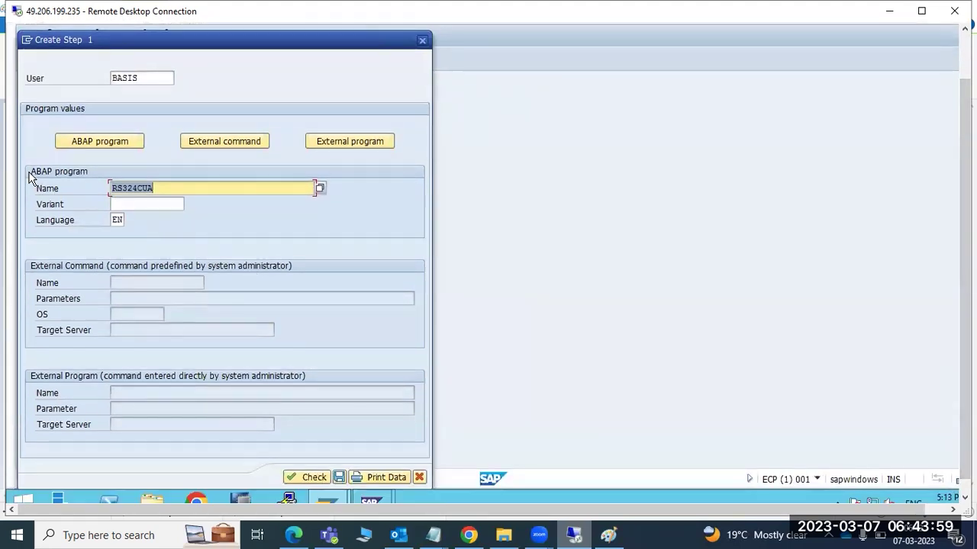
{"action": "left_click", "coordinate": [339, 478]}
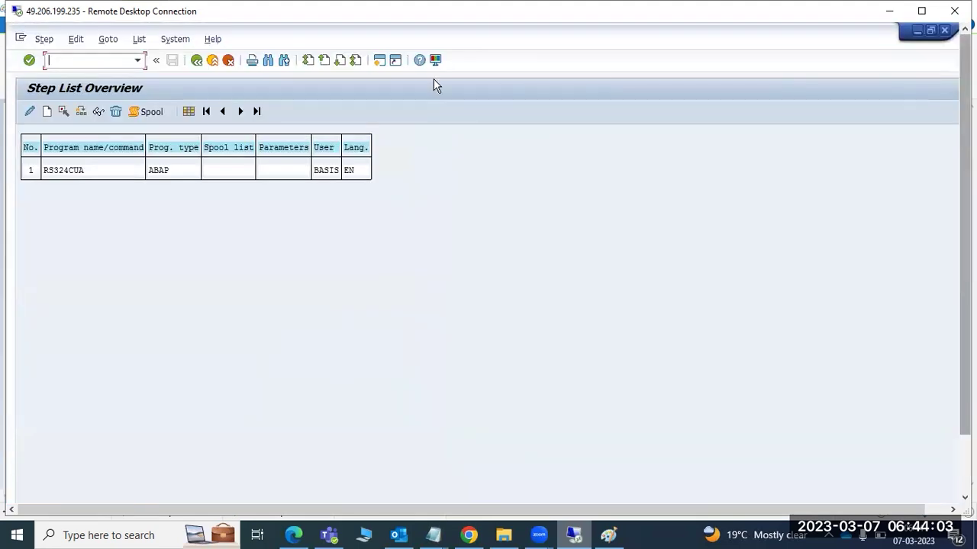
{"action": "left_click", "coordinate": [194, 61]}
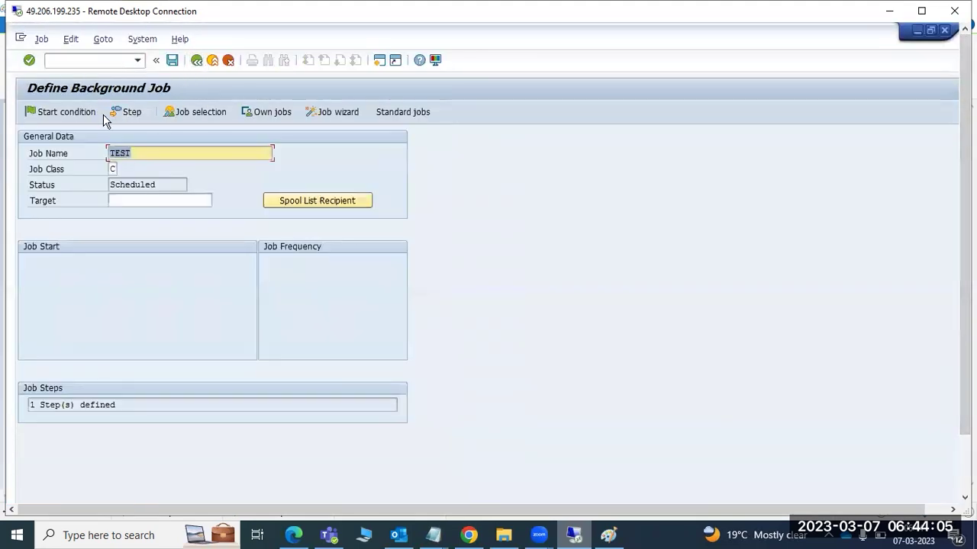
Define a date/time start condition for the TEST job with the scheduled start date 07.03.2023.
{"action": "left_click", "coordinate": [65, 114]}
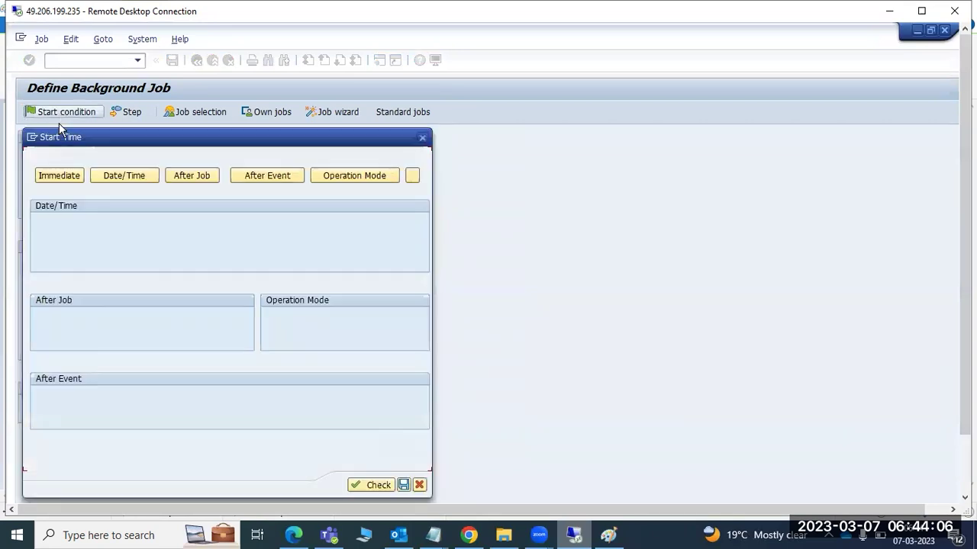
{"action": "left_click", "coordinate": [59, 176]}
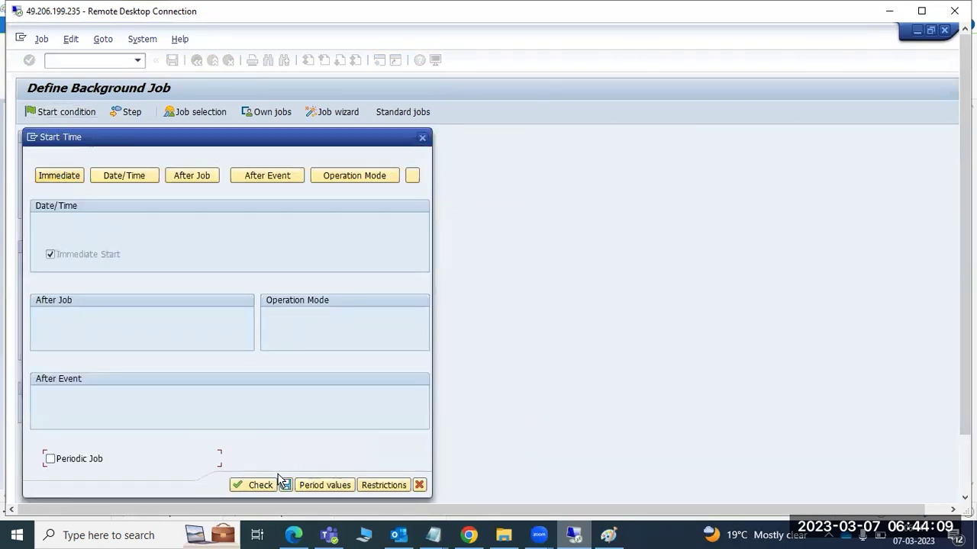
{"action": "left_click", "coordinate": [135, 181]}
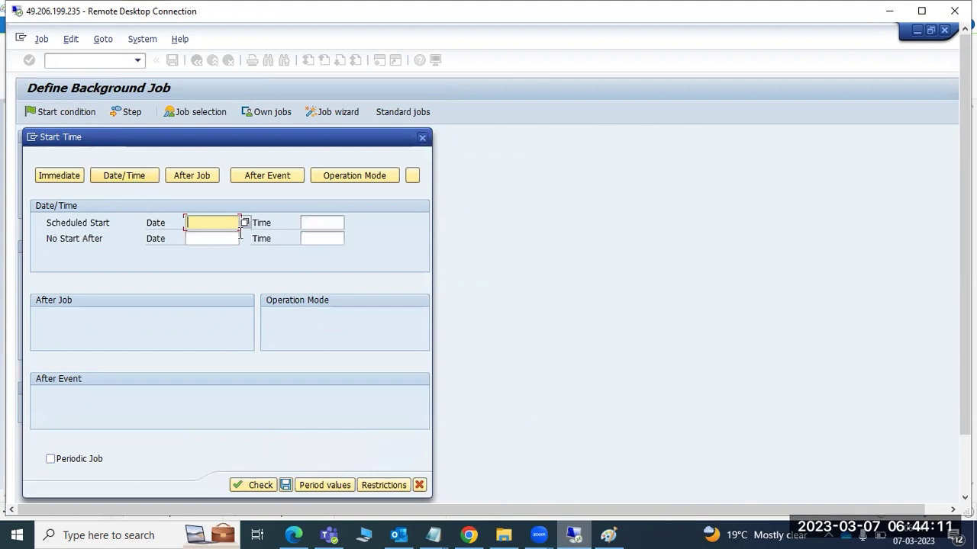
{"action": "left_click", "coordinate": [245, 223]}
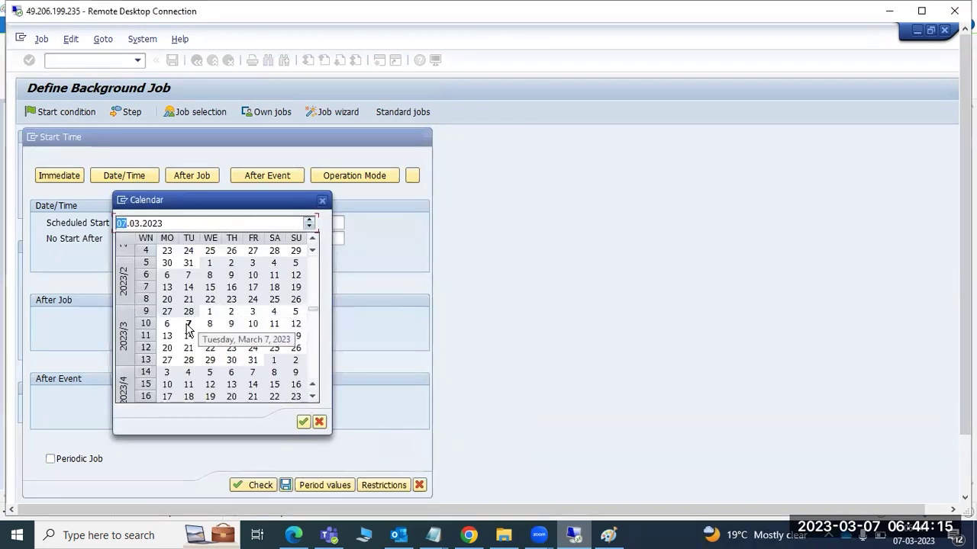
{"action": "double_click", "coordinate": [188, 327]}
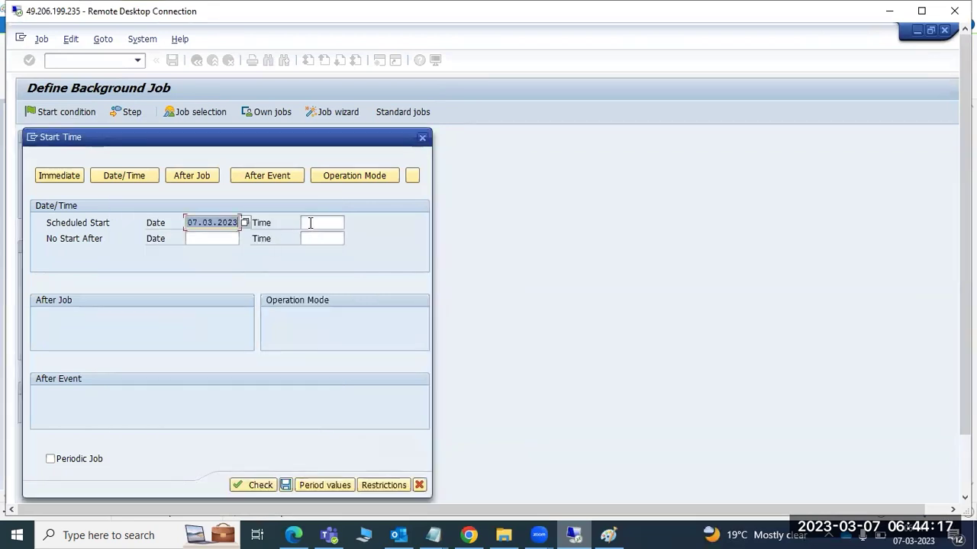
Set the TEST job's scheduled start time to 02:16:18.
{"action": "left_click", "coordinate": [311, 222]}
{"action": "left_click", "coordinate": [349, 224]}
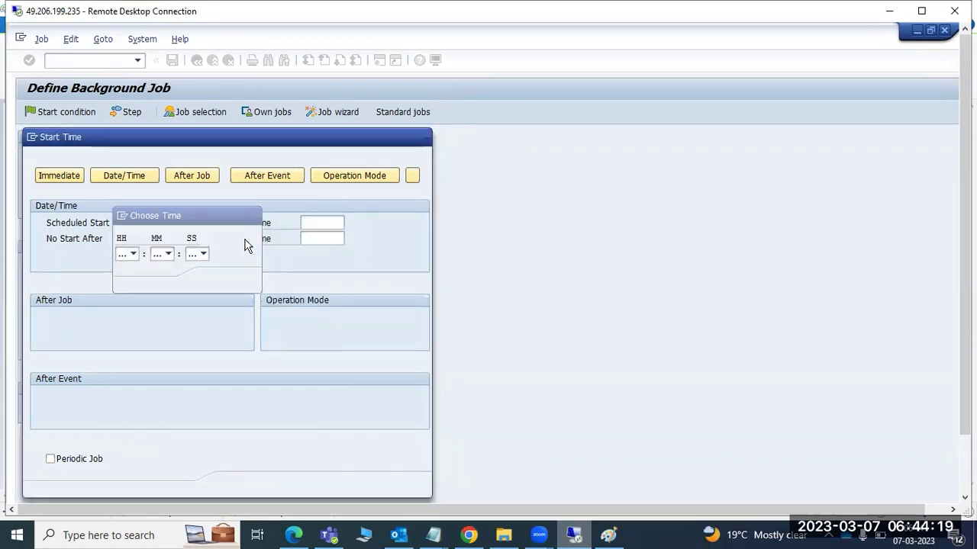
{"action": "left_click", "coordinate": [168, 255]}
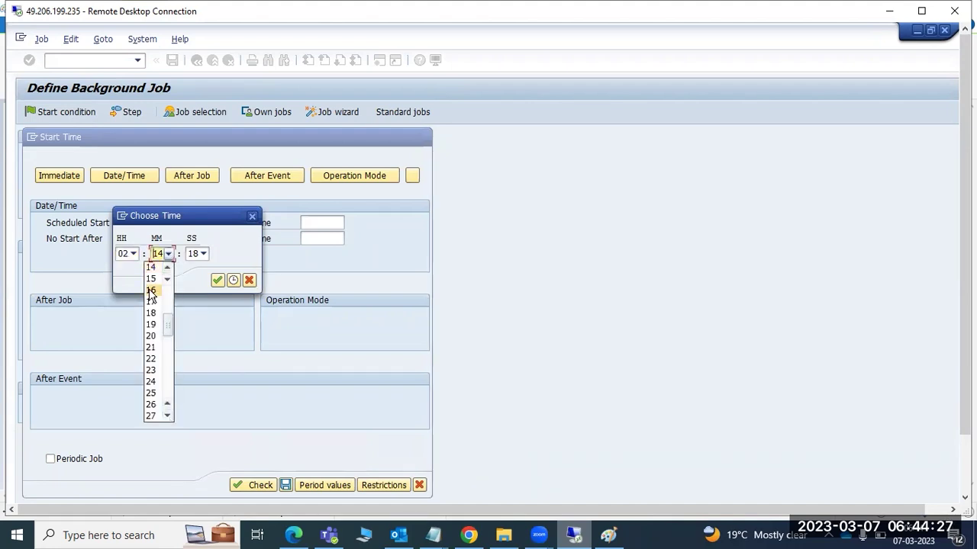
{"action": "left_click", "coordinate": [151, 291]}
{"action": "left_click", "coordinate": [218, 280]}
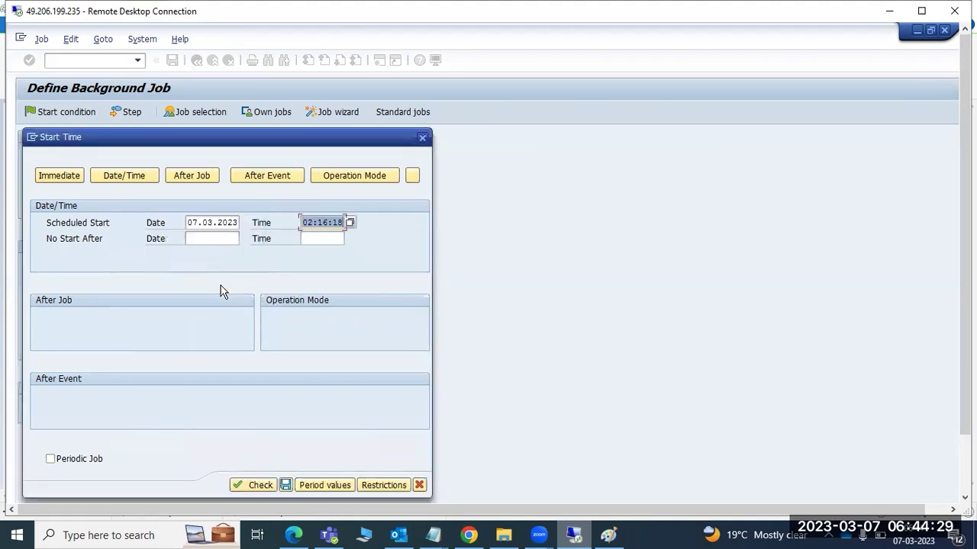
Save the scheduled start of 07.03.2023 at 02:16:18, save the background job TEST, and return to the SAP Easy Access screen.
{"action": "left_click", "coordinate": [285, 486]}
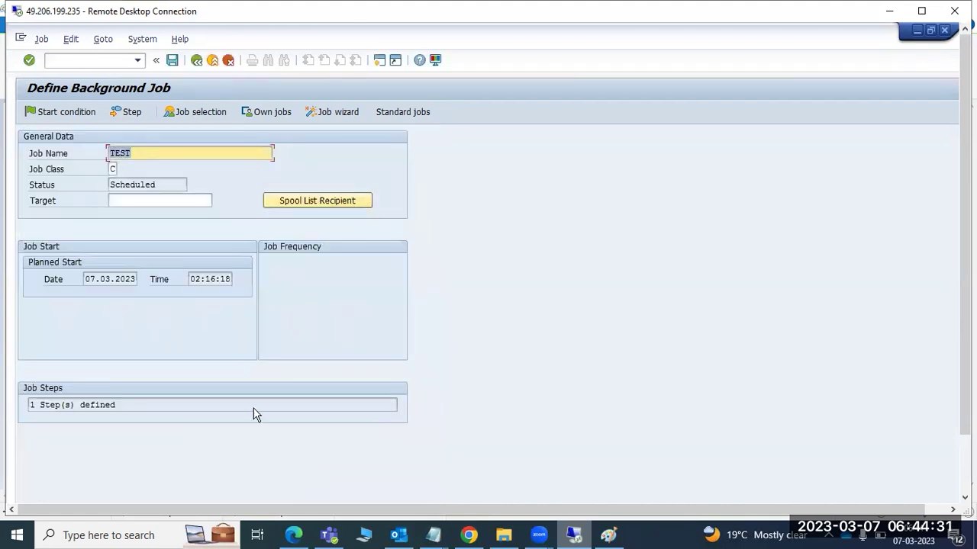
{"action": "left_click", "coordinate": [170, 66]}
{"action": "scroll", "coordinate": [966, 126], "scroll_direction": "down", "scroll_amount": 3}
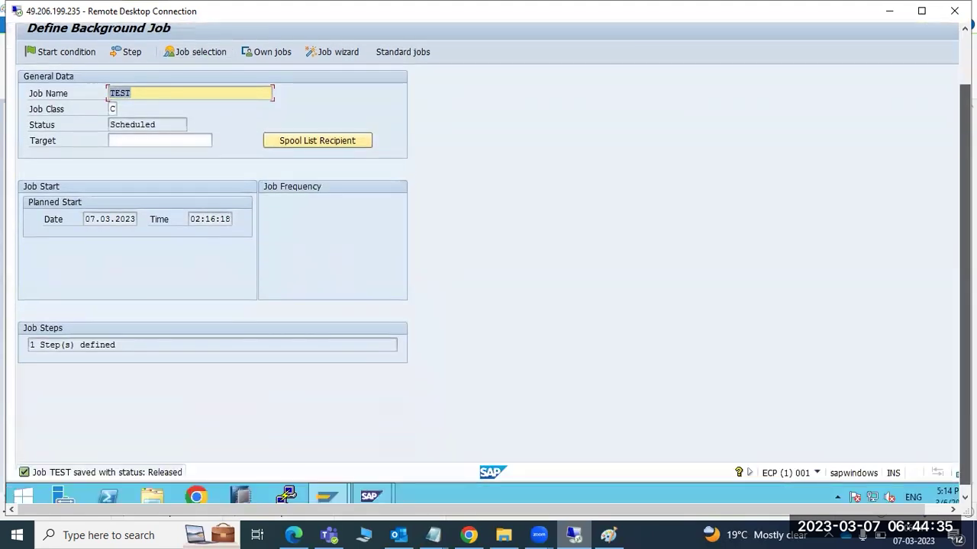
{"action": "scroll", "coordinate": [966, 359], "scroll_direction": "up", "scroll_amount": 3}
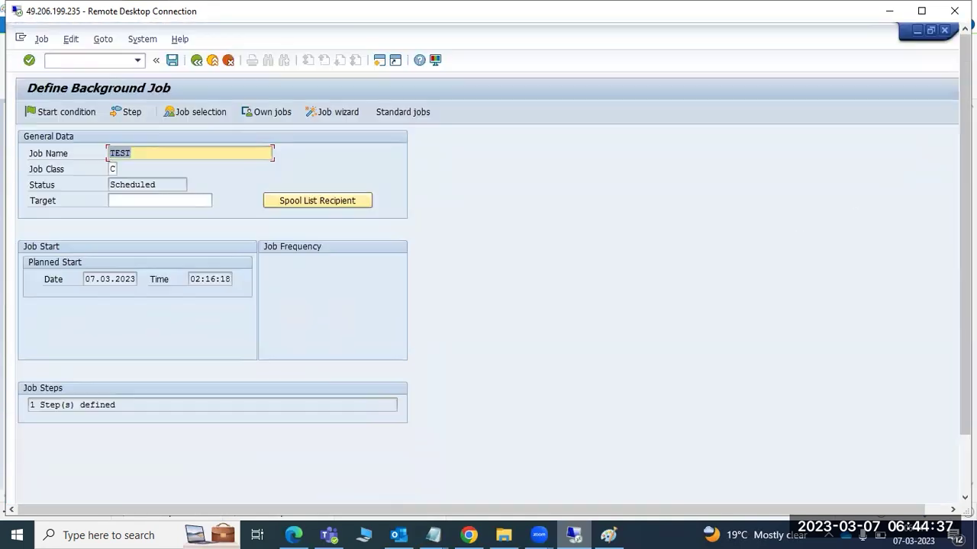
{"action": "left_click", "coordinate": [196, 60]}
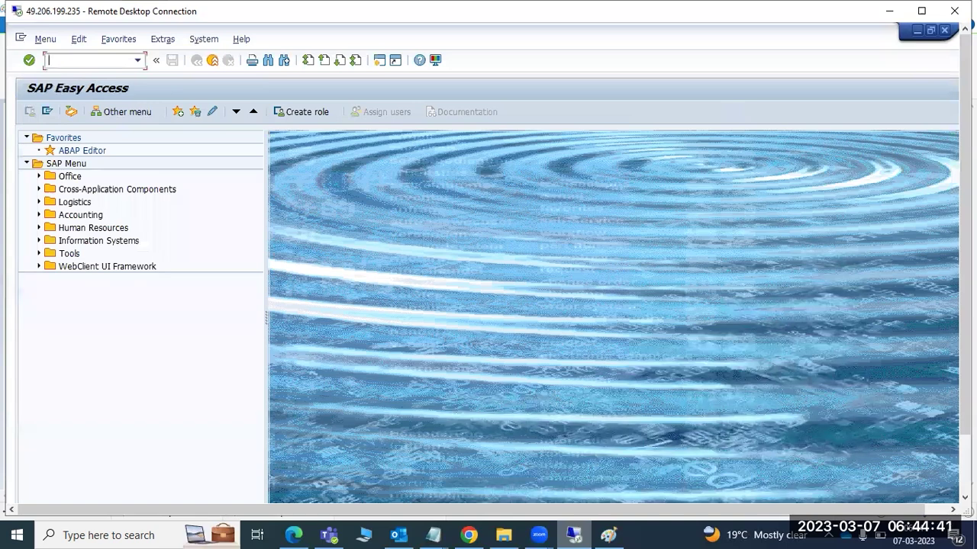
Open the SM37 job selection and list the jobs of user BASIS, including those with scheduled status.
{"action": "key", "text": "Return"}
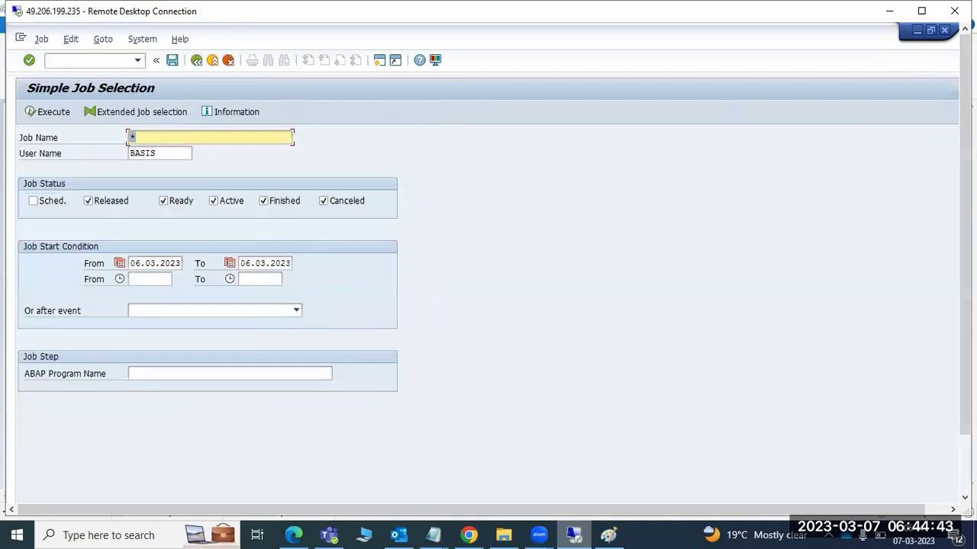
{"action": "left_click", "coordinate": [33, 108]}
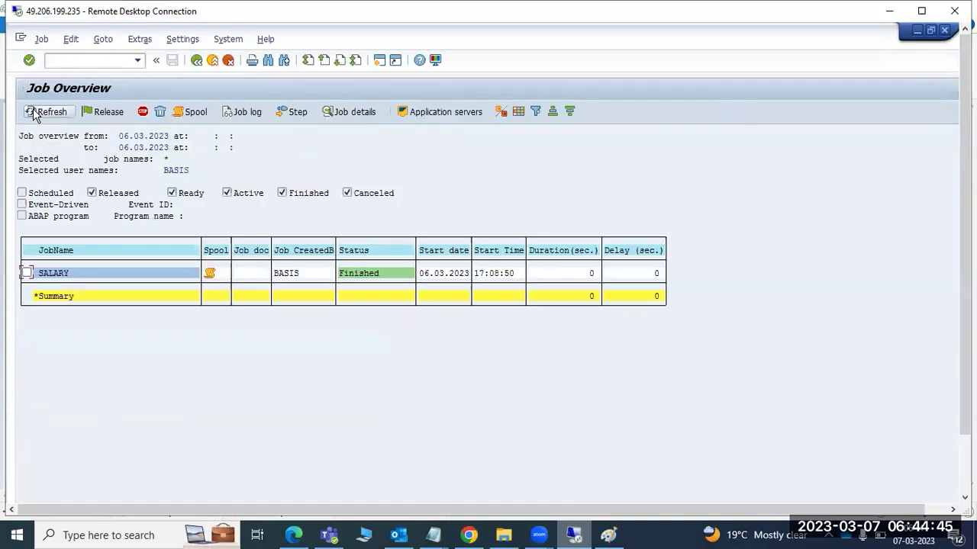
{"action": "left_click", "coordinate": [196, 60]}
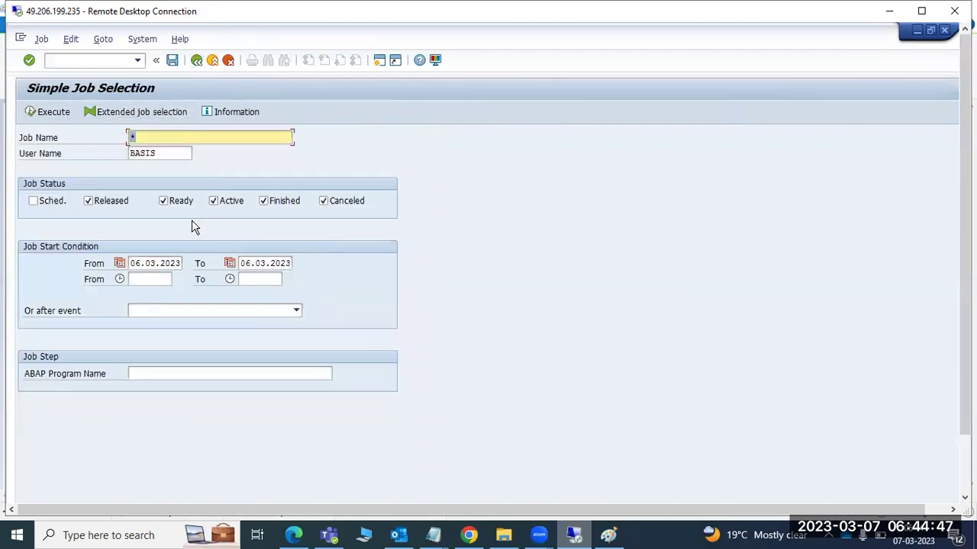
{"action": "left_click", "coordinate": [52, 203]}
{"action": "left_click", "coordinate": [39, 114]}
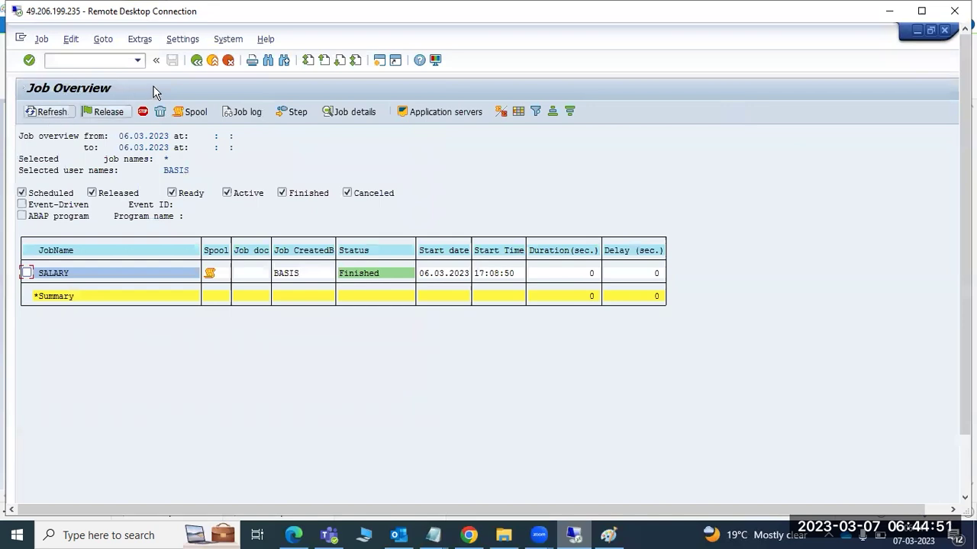
Clear both the from and to dates of the job start condition and list the jobs again.
{"action": "left_click", "coordinate": [196, 61]}
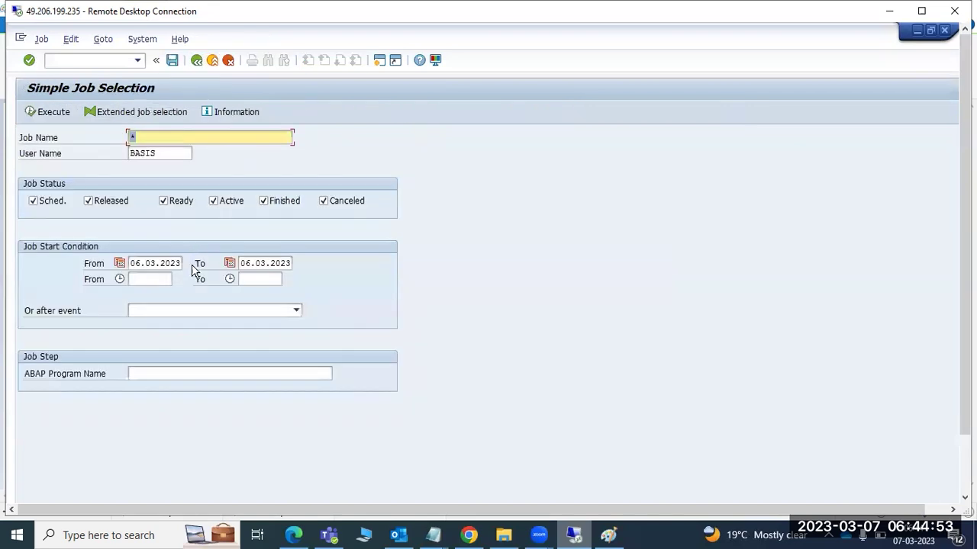
{"action": "left_click", "coordinate": [153, 259]}
{"action": "key", "text": "ctrl+a"}
{"action": "key", "text": "Delete"}
{"action": "key", "text": "Tab"}
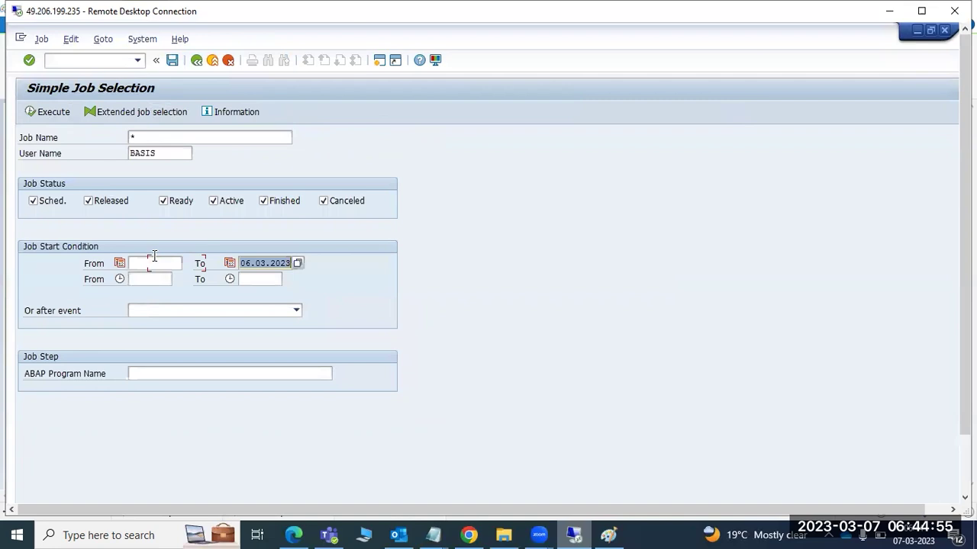
{"action": "key", "text": "Delete"}
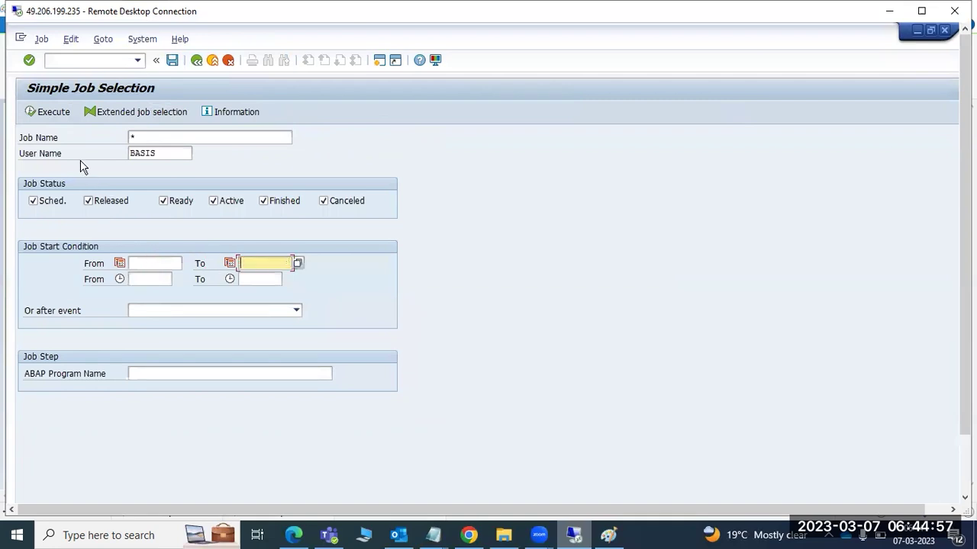
{"action": "left_click", "coordinate": [54, 115]}
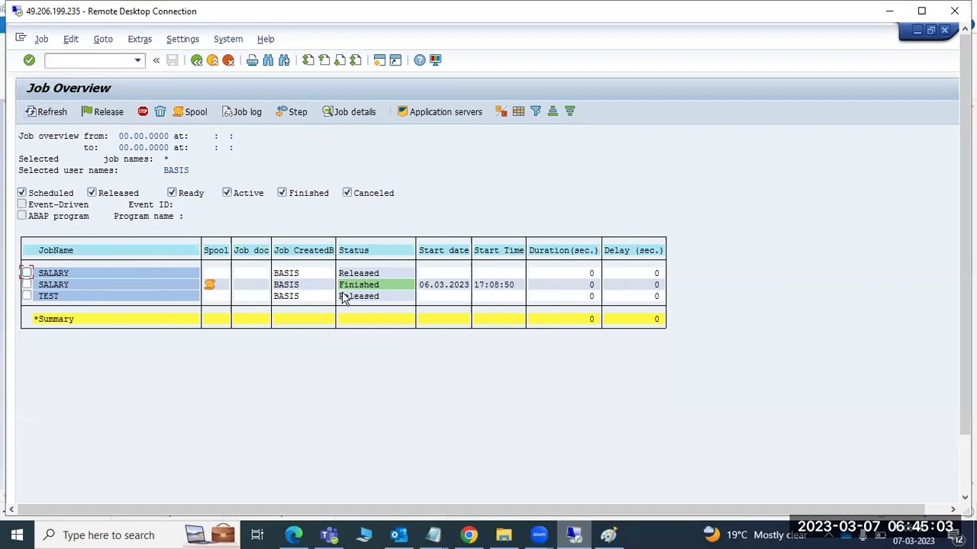
Open the TEST job's details and compare its planned start time with the system time in the system status.
{"action": "double_click", "coordinate": [46, 294]}
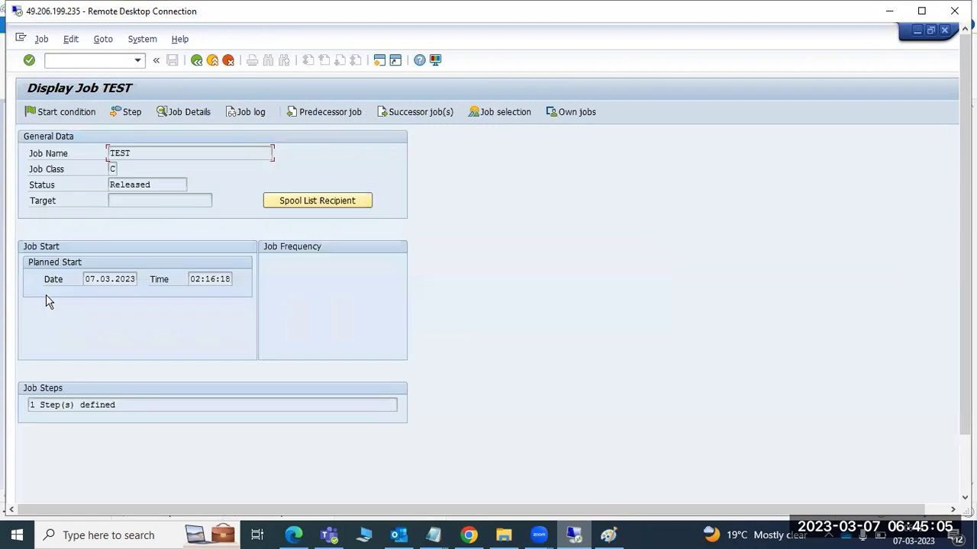
{"action": "left_click_drag", "start_coordinate": [191, 279], "coordinate": [225, 281]}
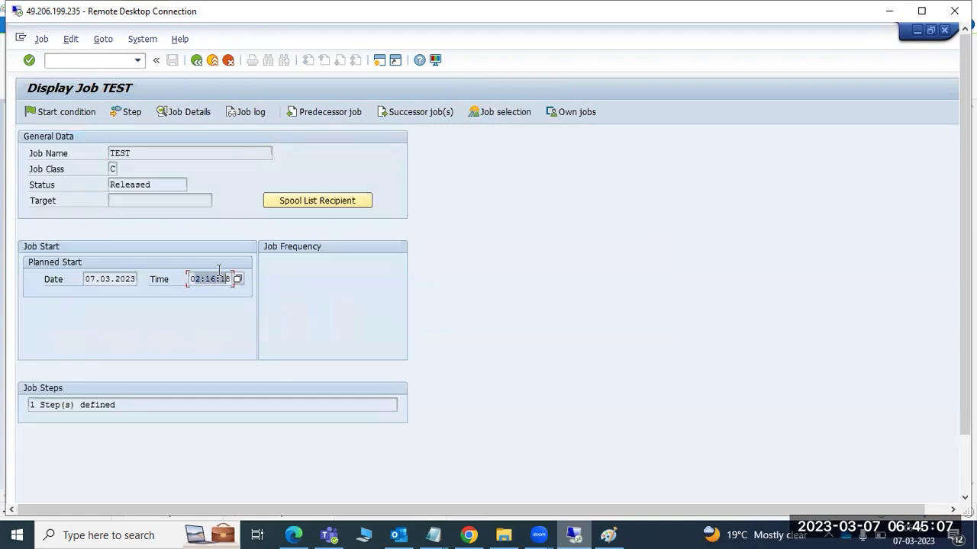
{"action": "left_click", "coordinate": [142, 39]}
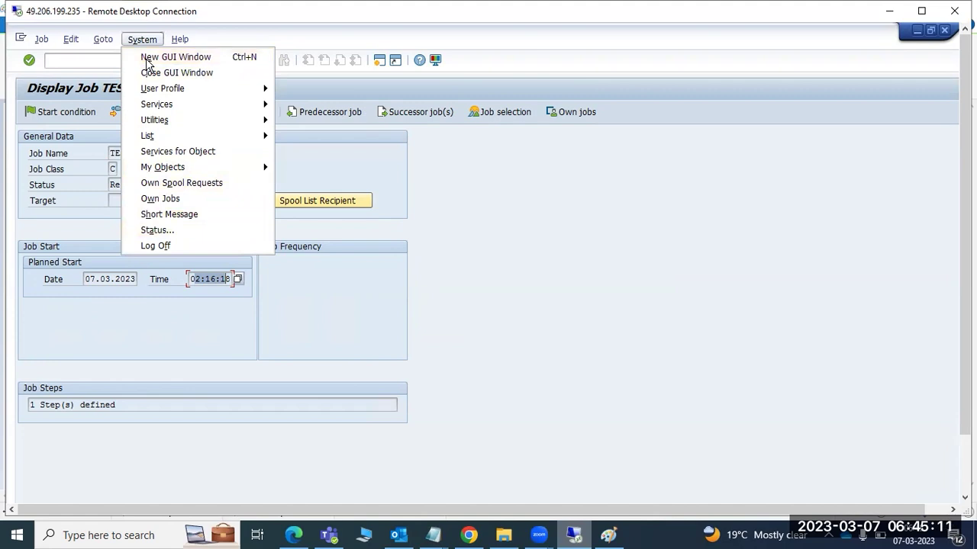
{"action": "left_click", "coordinate": [156, 231]}
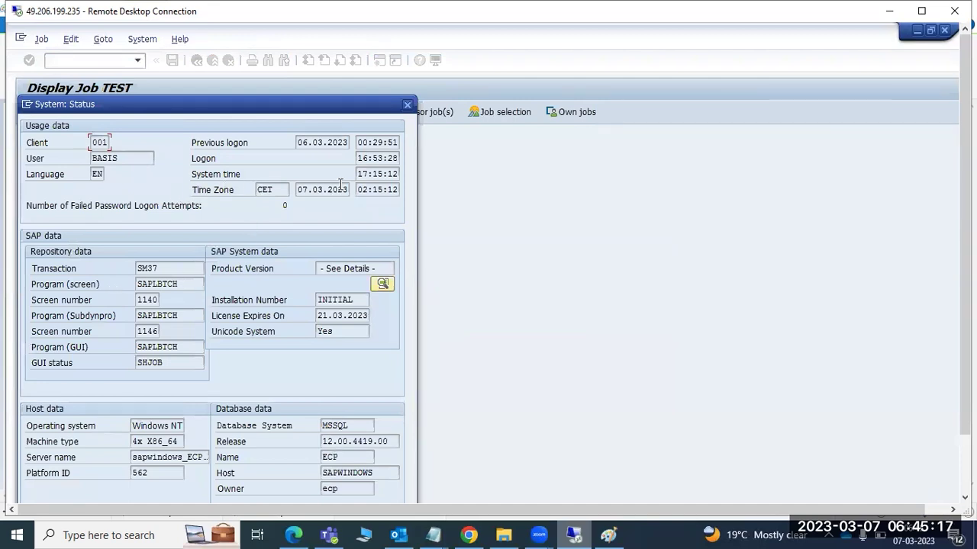
{"action": "left_click_drag", "start_coordinate": [359, 173], "coordinate": [394, 174]}
{"action": "left_click", "coordinate": [366, 177]}
{"action": "left_click_drag", "start_coordinate": [361, 175], "coordinate": [392, 175]}
{"action": "left_click", "coordinate": [359, 174]}
{"action": "left_click_drag", "start_coordinate": [360, 174], "coordinate": [394, 175]}
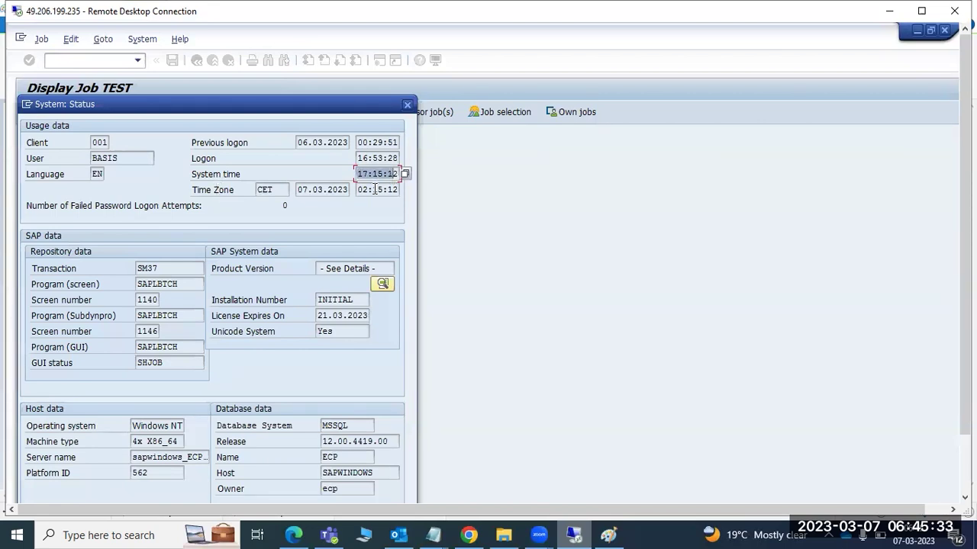
{"action": "left_click", "coordinate": [407, 105]}
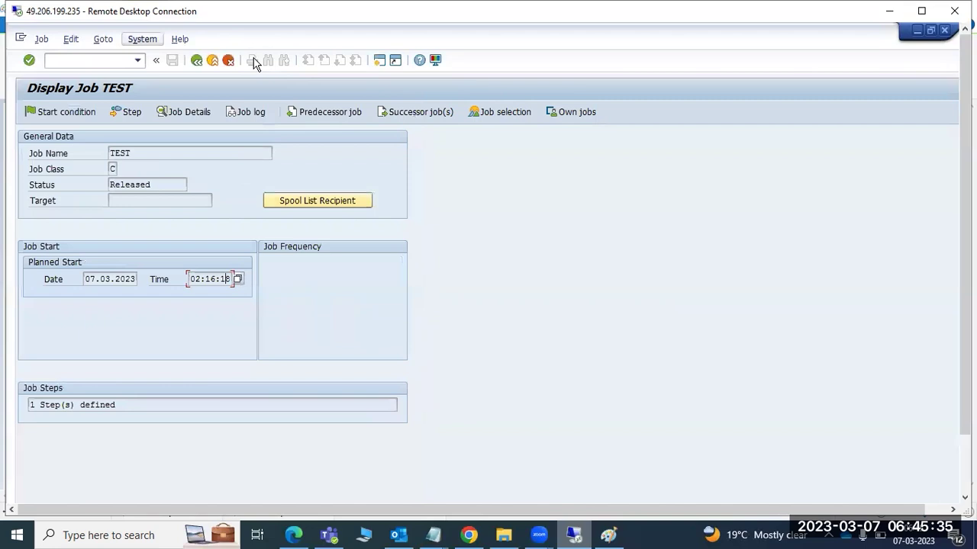
Reopen the system status and view the installed software component versions.
{"action": "left_click", "coordinate": [142, 38]}
{"action": "left_click", "coordinate": [185, 229]}
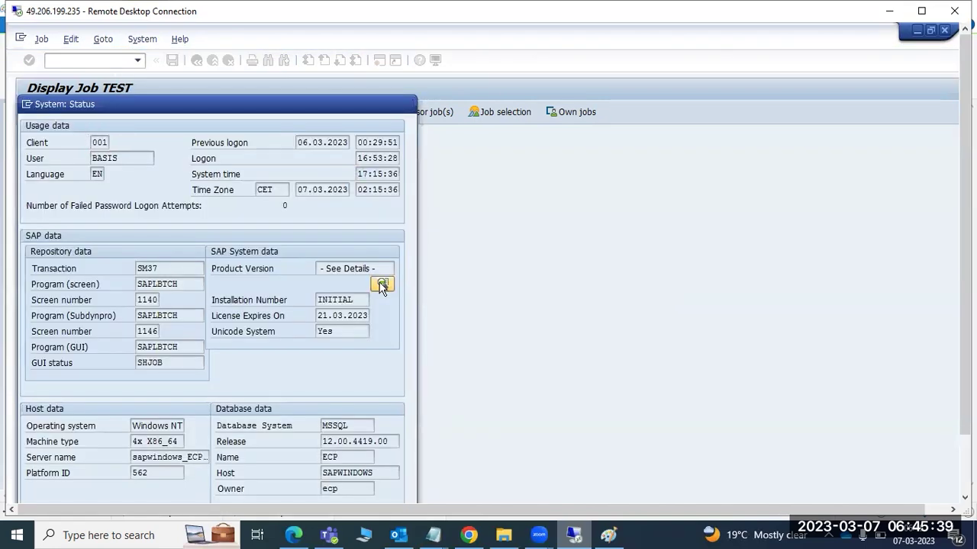
{"action": "left_click", "coordinate": [380, 283]}
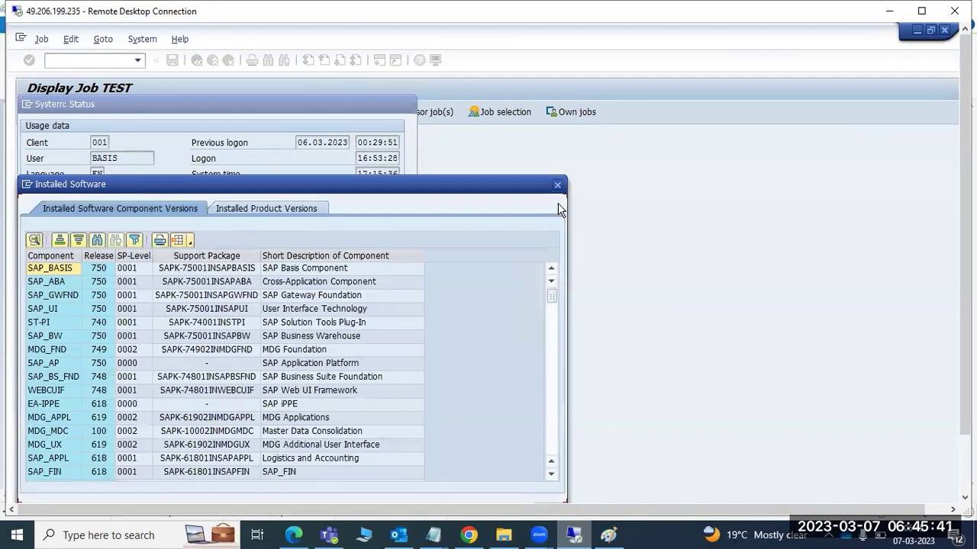
{"action": "left_click", "coordinate": [557, 185]}
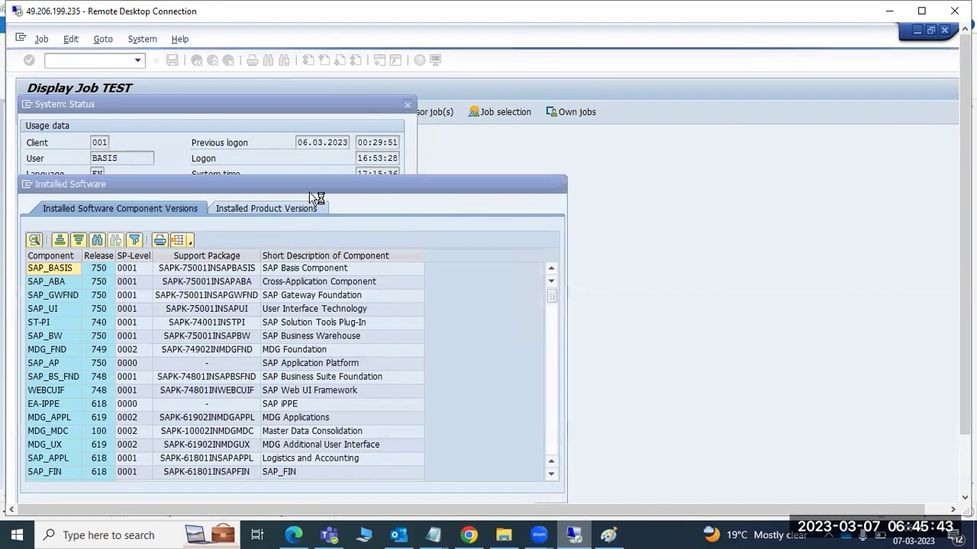
Examine the logon and time data, transaction, operating system, server and database details in the system status.
{"action": "left_click_drag", "start_coordinate": [303, 143], "coordinate": [384, 142]}
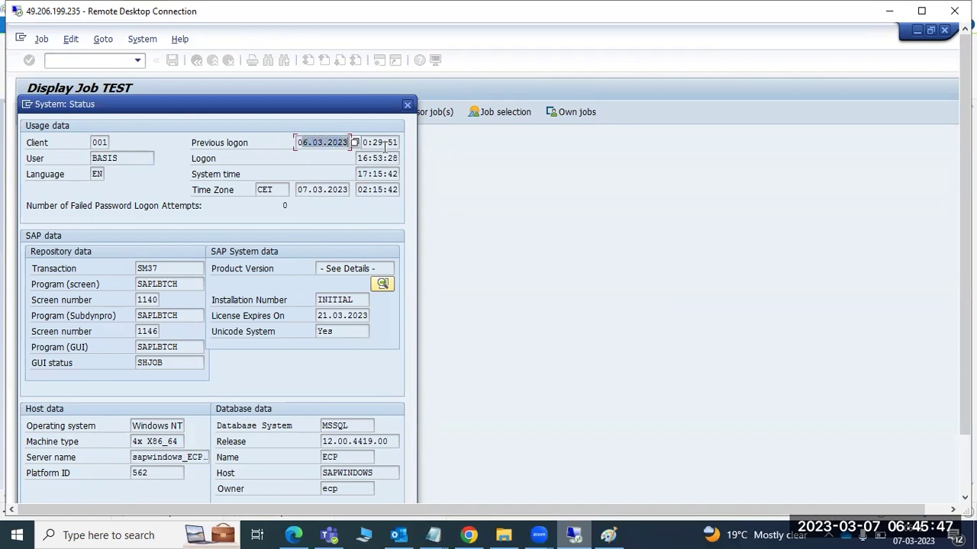
{"action": "left_click", "coordinate": [375, 158]}
{"action": "left_click_drag", "start_coordinate": [370, 174], "coordinate": [380, 194]}
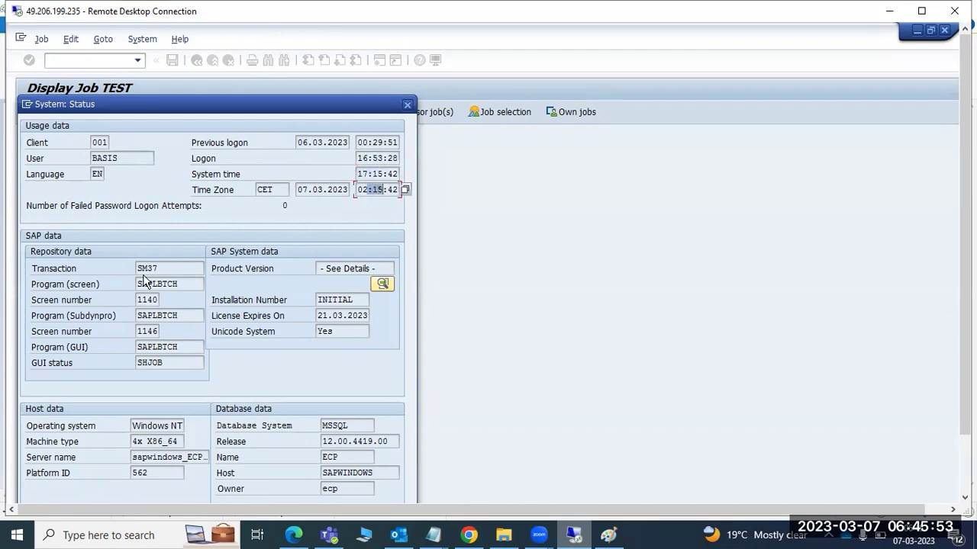
{"action": "left_click_drag", "start_coordinate": [138, 268], "coordinate": [159, 271]}
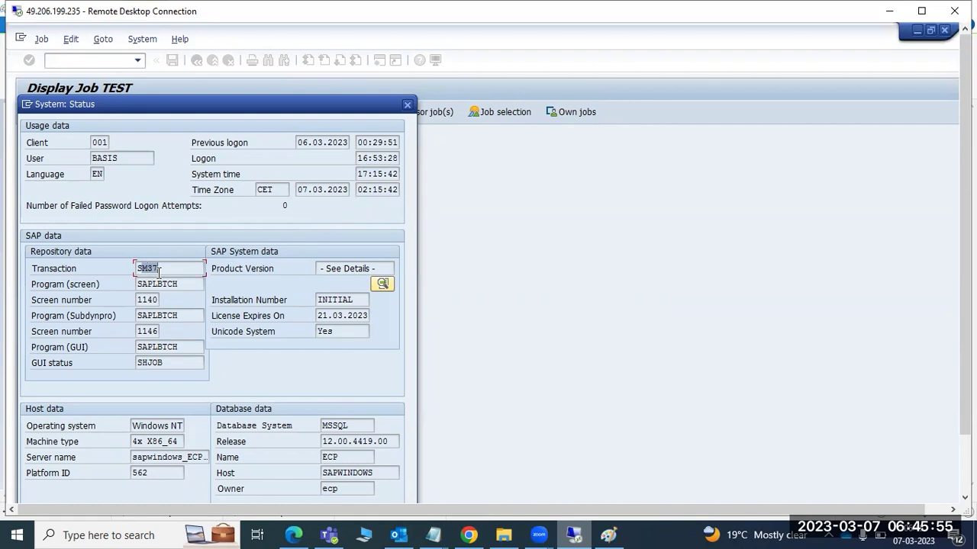
{"action": "left_click_drag", "start_coordinate": [136, 425], "coordinate": [172, 426]}
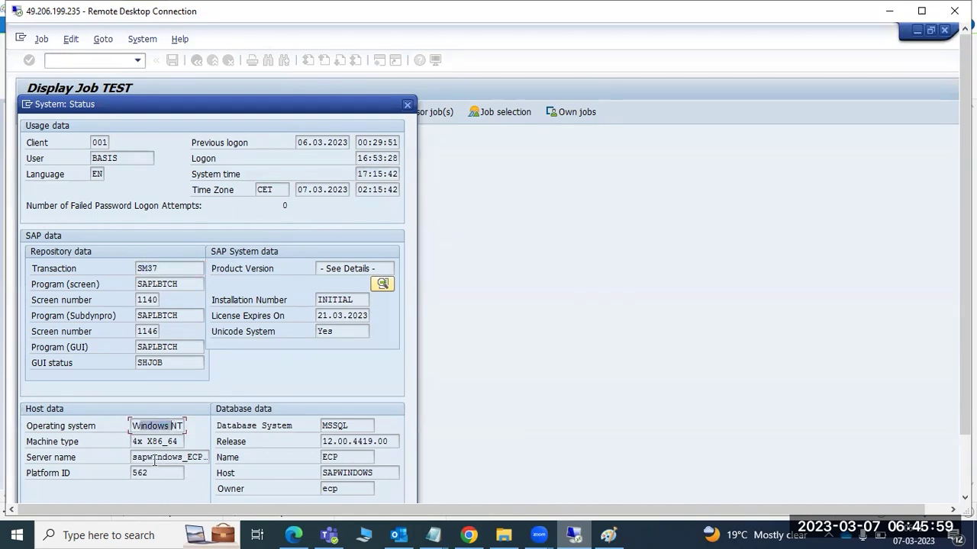
{"action": "left_click_drag", "start_coordinate": [152, 457], "coordinate": [174, 457]}
{"action": "left_click_drag", "start_coordinate": [328, 429], "coordinate": [337, 458]}
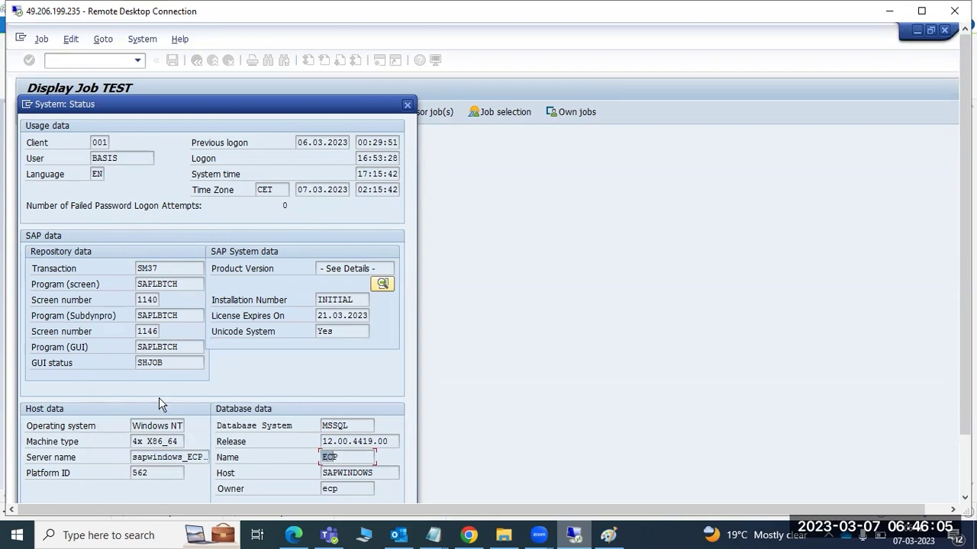
{"action": "left_click_drag", "start_coordinate": [203, 108], "coordinate": [234, 77]}
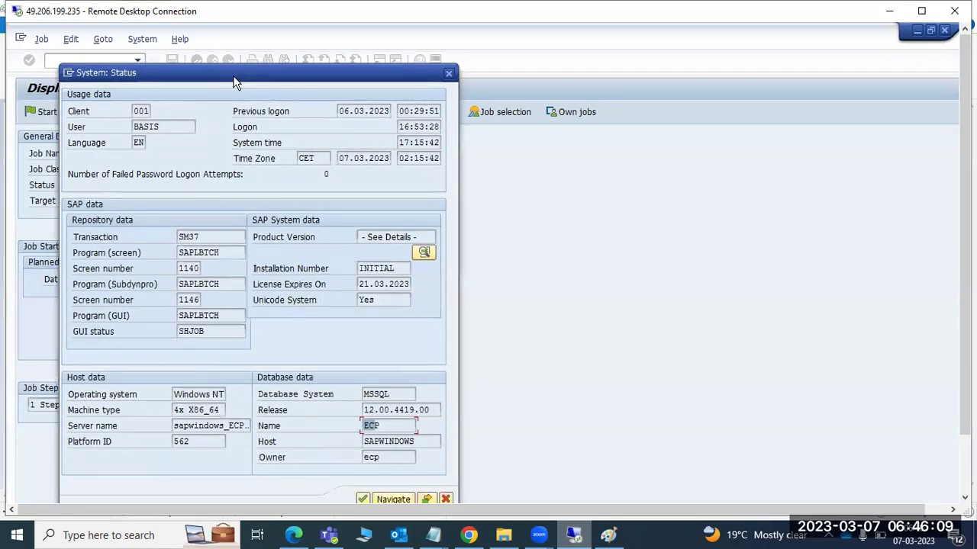
{"action": "left_click", "coordinate": [449, 73]}
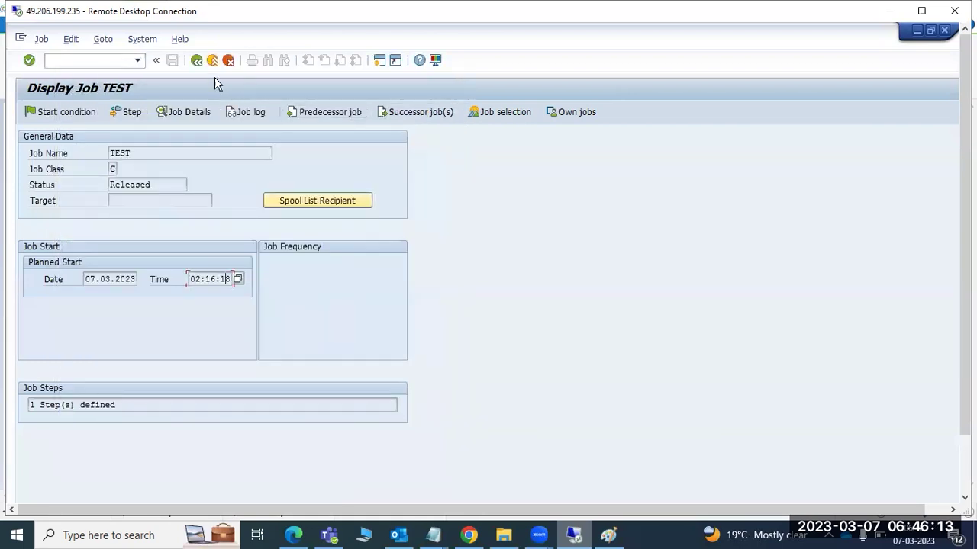
Leave the TEST job's details, refresh the job overview and return to the job selection screen.
{"action": "left_click", "coordinate": [193, 63]}
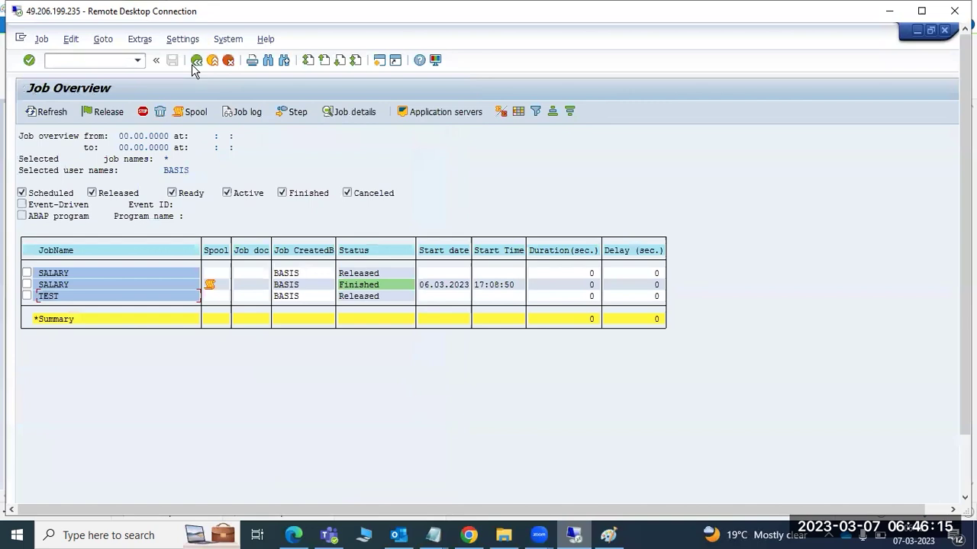
{"action": "left_click", "coordinate": [57, 111]}
{"action": "left_click", "coordinate": [196, 61]}
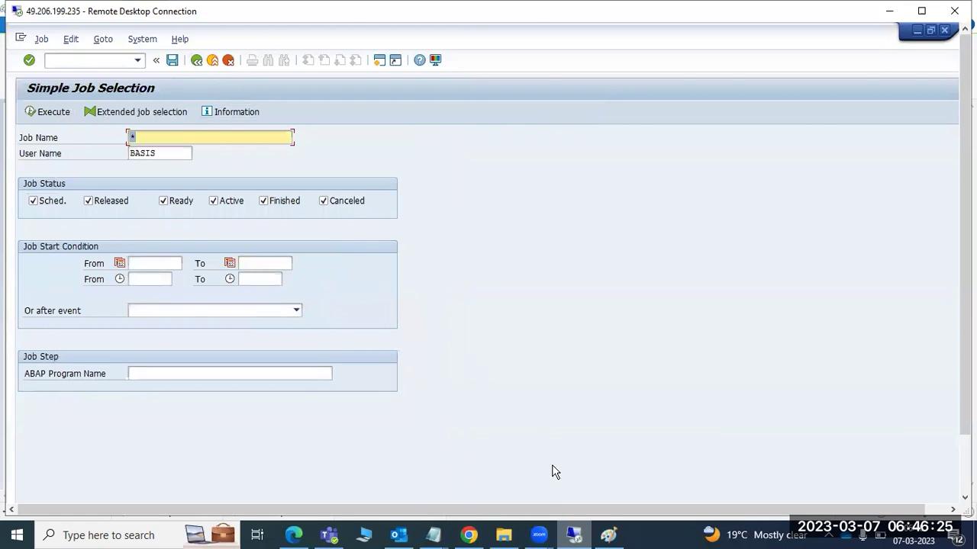
Switch to the Paint notes and review the line on SA38 or SE38 for executing programs and reports.
{"action": "left_click", "coordinate": [608, 534]}
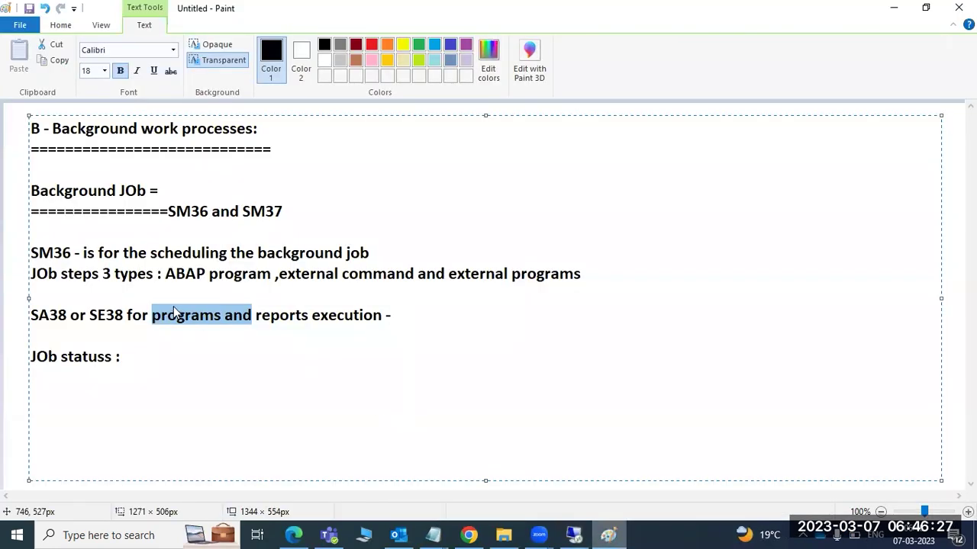
{"action": "left_click_drag", "start_coordinate": [42, 317], "coordinate": [368, 324]}
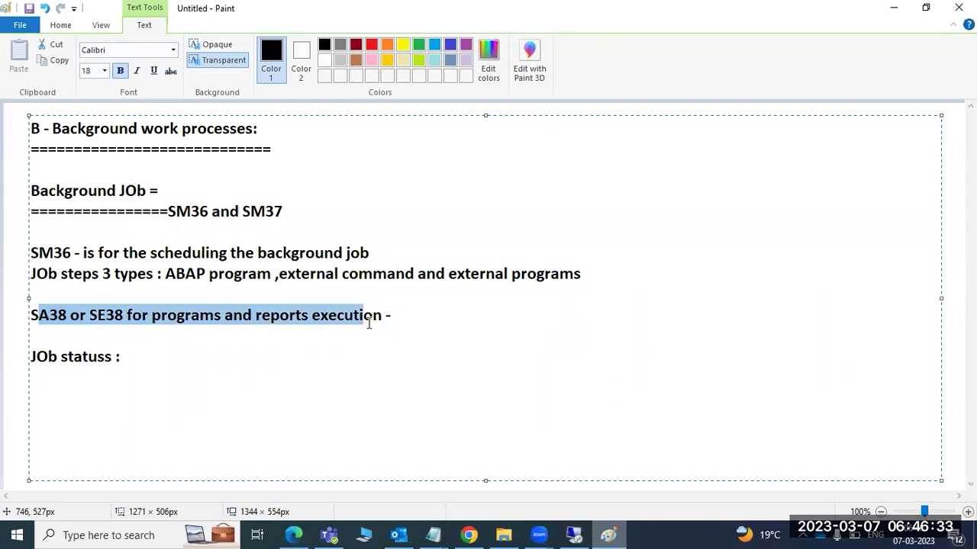
{"action": "left_click", "coordinate": [418, 312]}
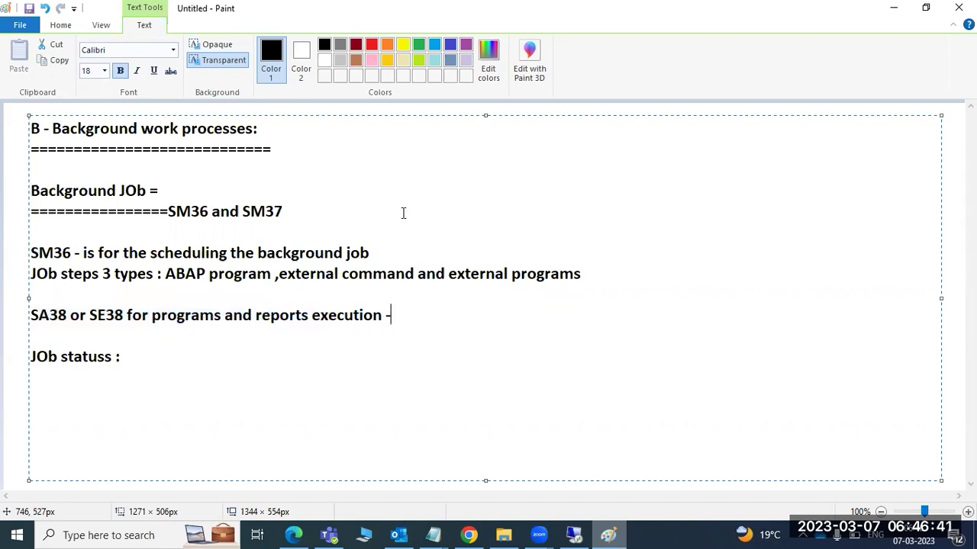
Switch back to the SAP remote session, leave job selection, open transaction SM36 and name the new background job TEST1.
{"action": "left_click", "coordinate": [574, 535]}
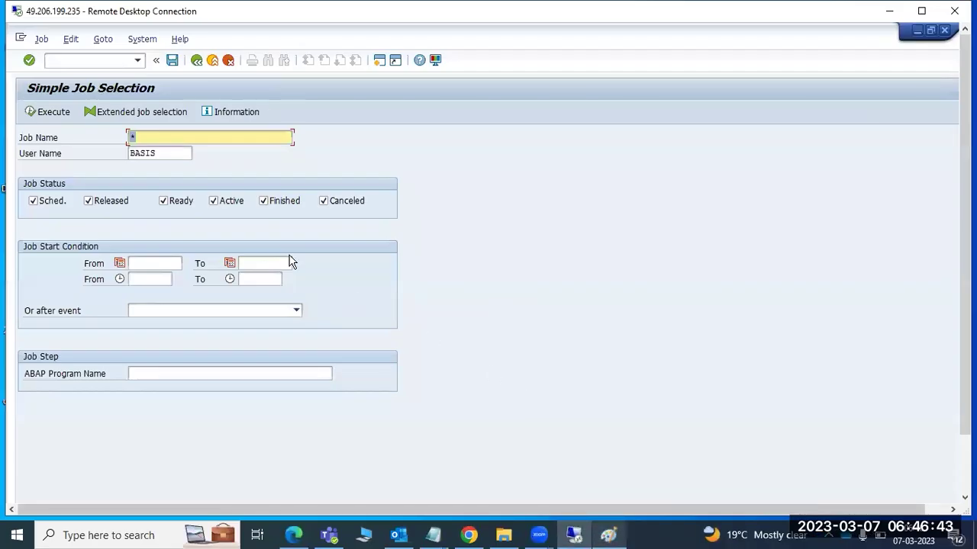
{"action": "left_click", "coordinate": [196, 60]}
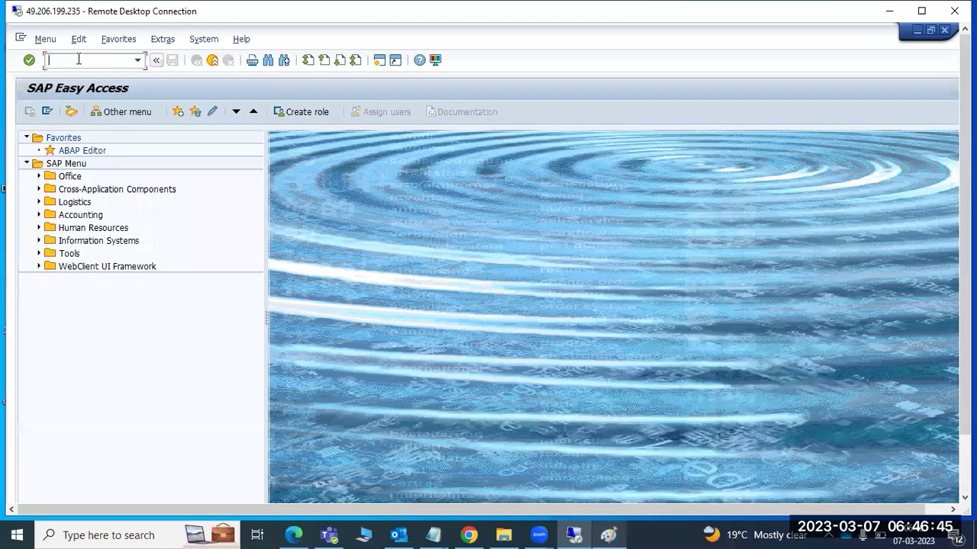
{"action": "type", "text": "sm36"}
{"action": "key", "text": "Return"}
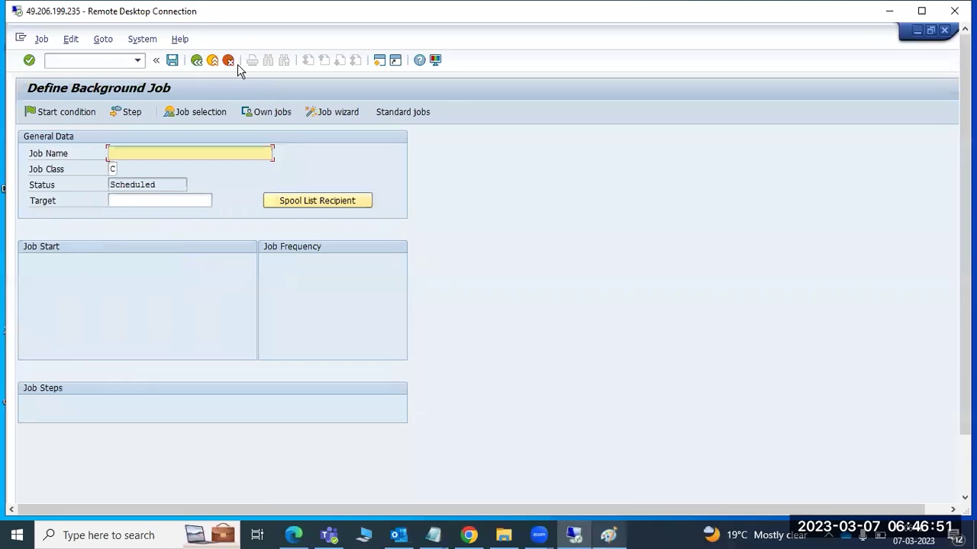
{"action": "left_click", "coordinate": [131, 154]}
{"action": "type", "text": "TEST1"}
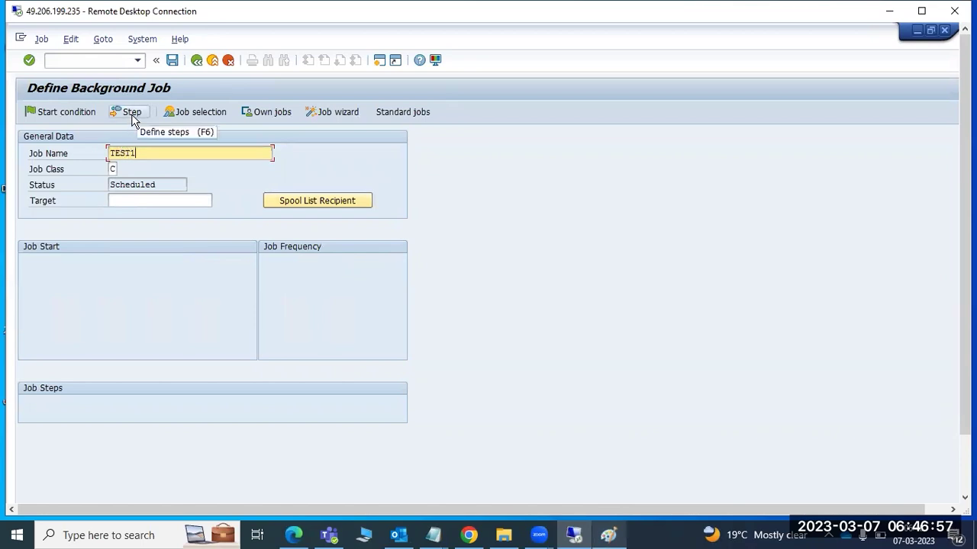
Start defining a step for job TEST1 as an external command and choose TRACEROUTE as the command name.
{"action": "left_click", "coordinate": [132, 119]}
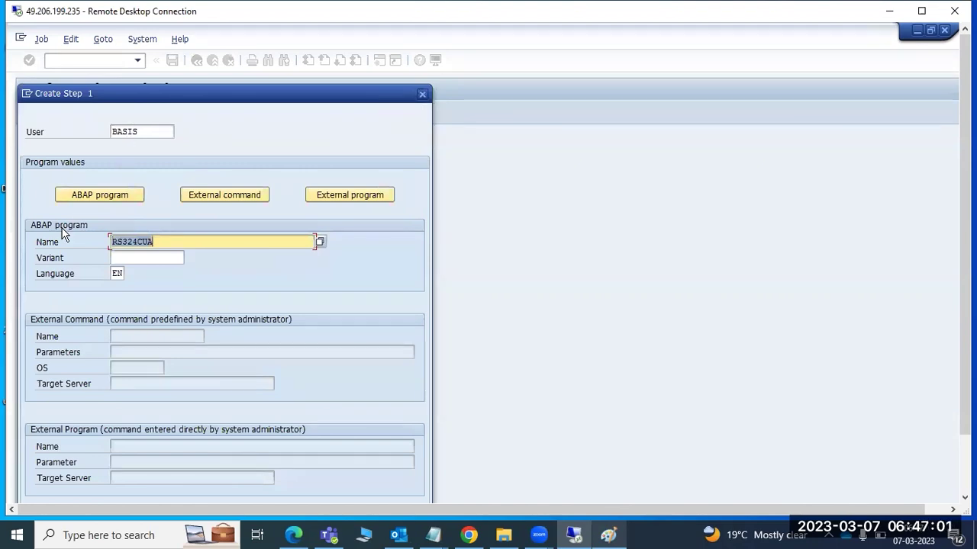
{"action": "left_click", "coordinate": [225, 196]}
{"action": "left_click", "coordinate": [359, 198]}
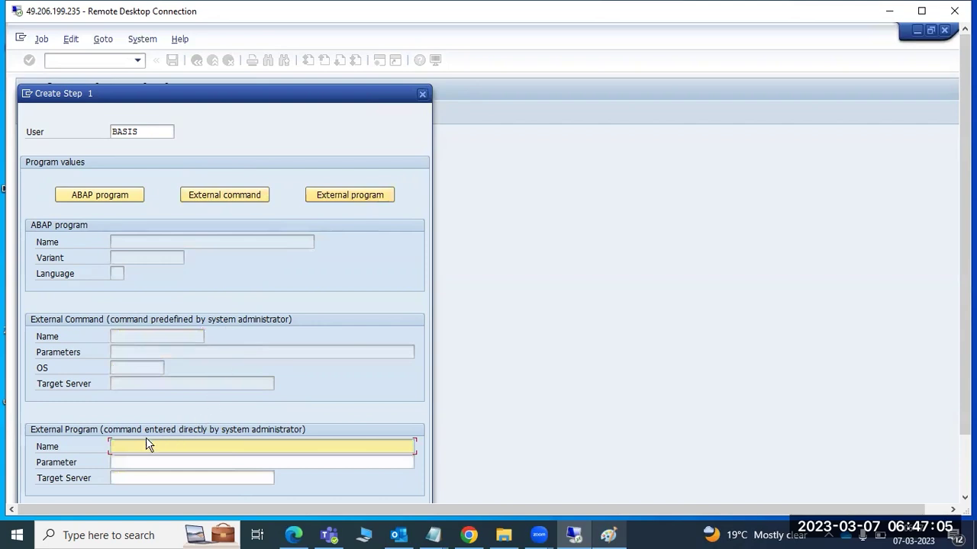
{"action": "left_click", "coordinate": [221, 199]}
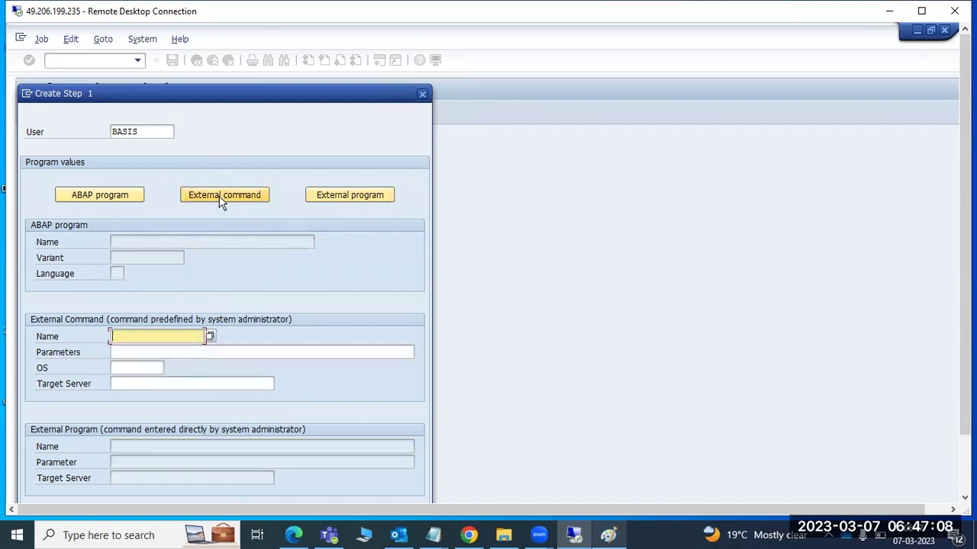
{"action": "left_click", "coordinate": [209, 338]}
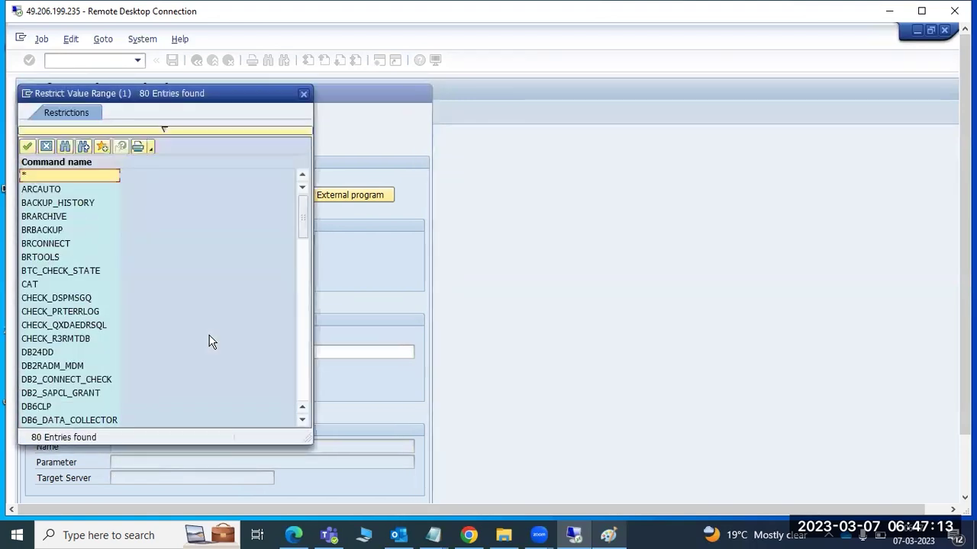
{"action": "scroll", "coordinate": [87, 301], "scroll_direction": "down", "scroll_amount": 20}
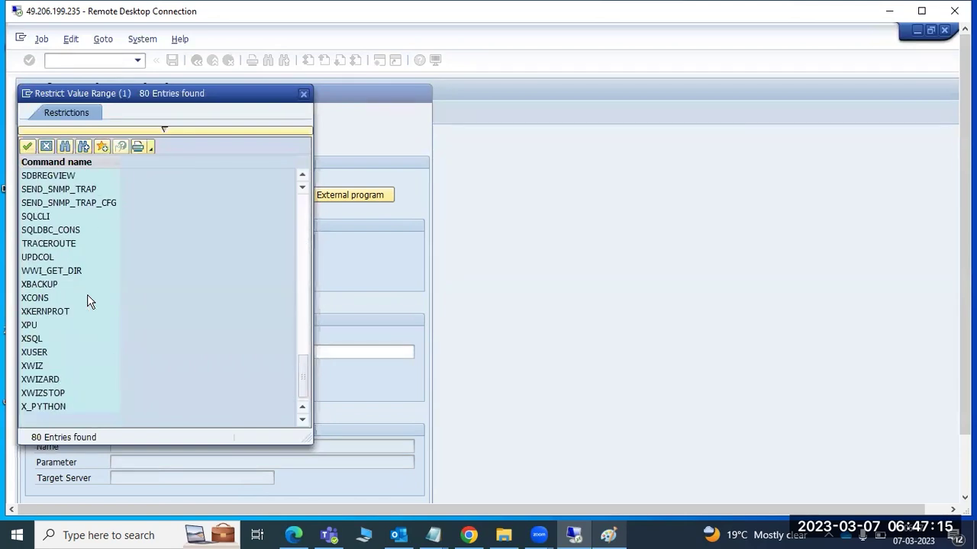
{"action": "double_click", "coordinate": [51, 244]}
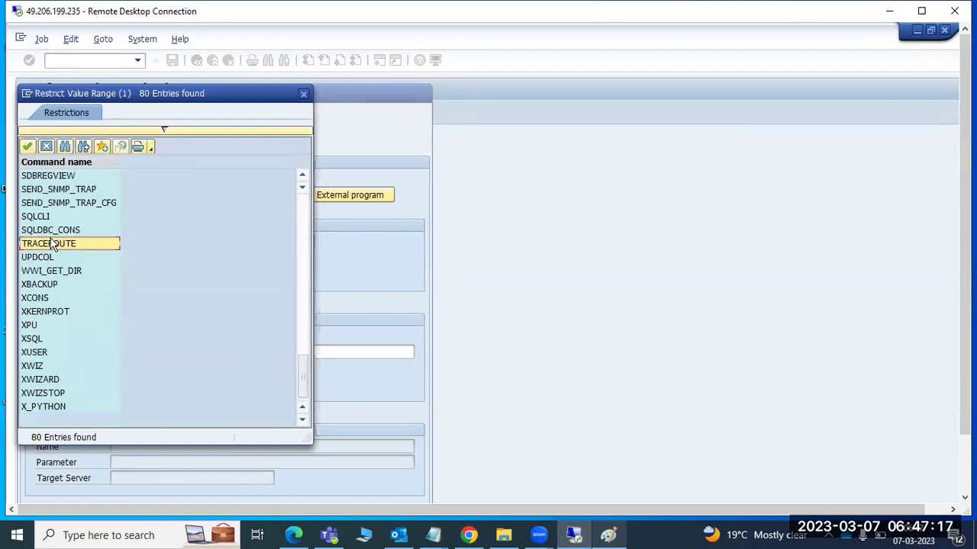
Set the external command's operating system to Windows NT, save the step without parameters or target server, and return to the job definition.
{"action": "left_click", "coordinate": [131, 353]}
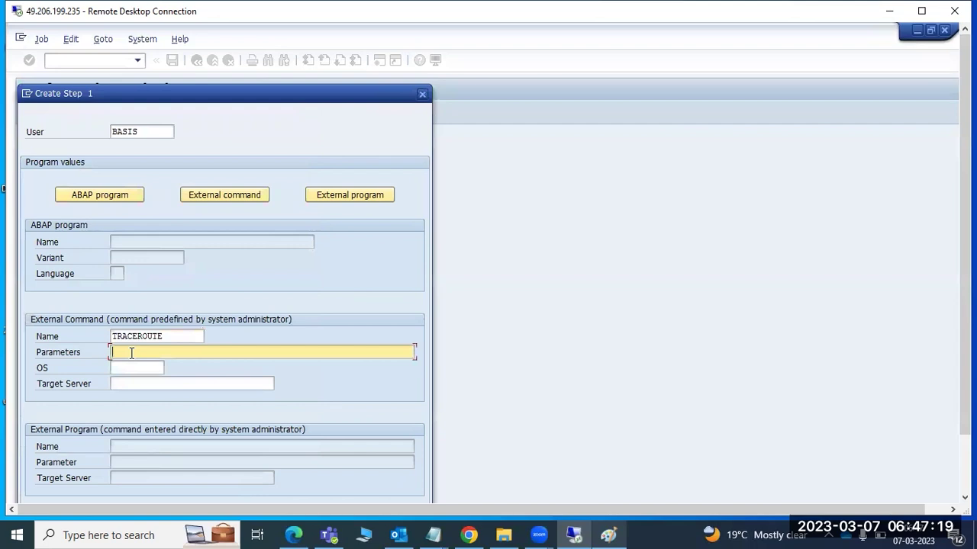
{"action": "left_click", "coordinate": [131, 369]}
{"action": "left_click", "coordinate": [170, 369]}
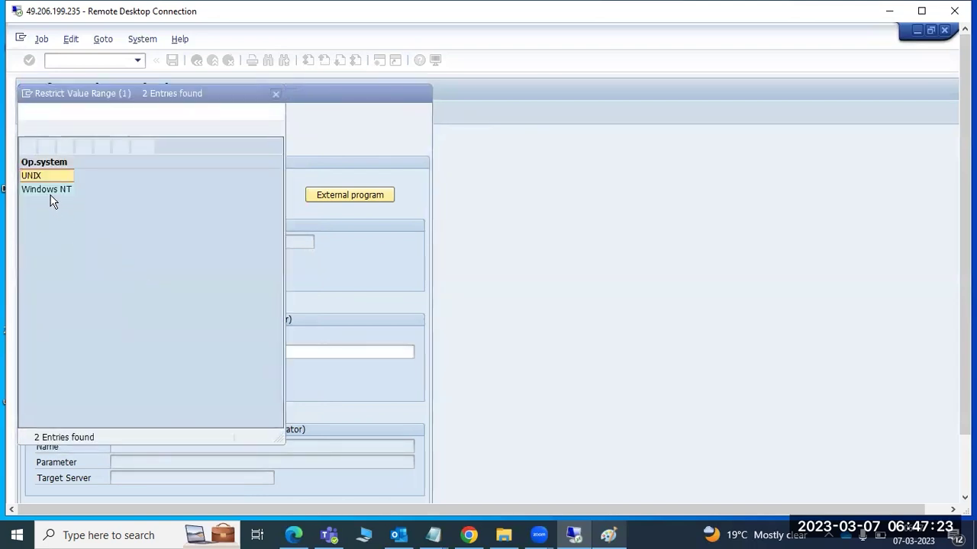
{"action": "double_click", "coordinate": [47, 190]}
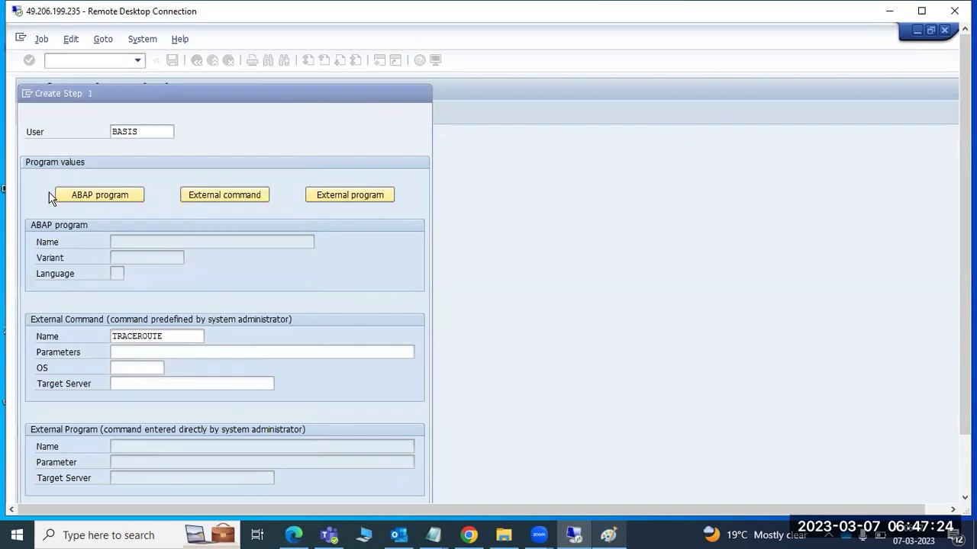
{"action": "left_click", "coordinate": [133, 387]}
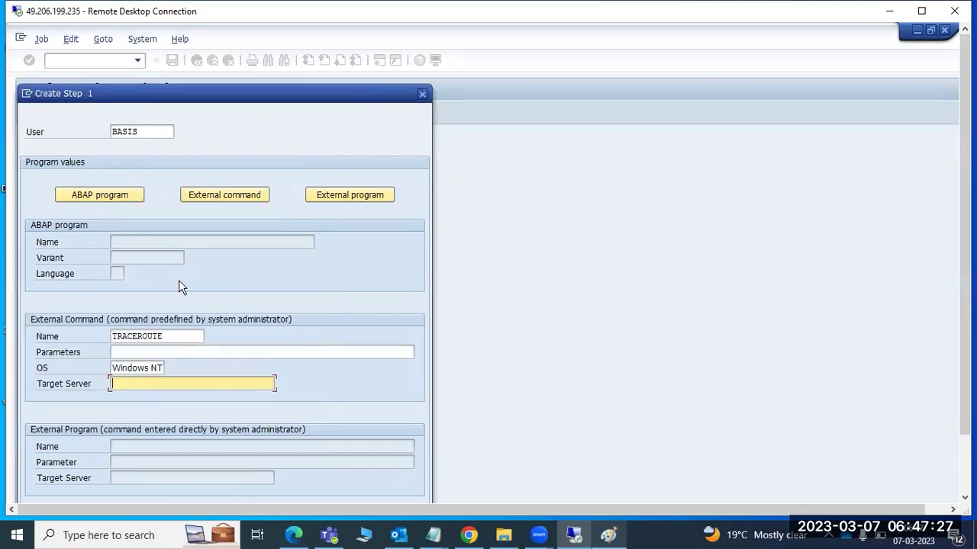
{"action": "left_click_drag", "start_coordinate": [184, 98], "coordinate": [187, 77]}
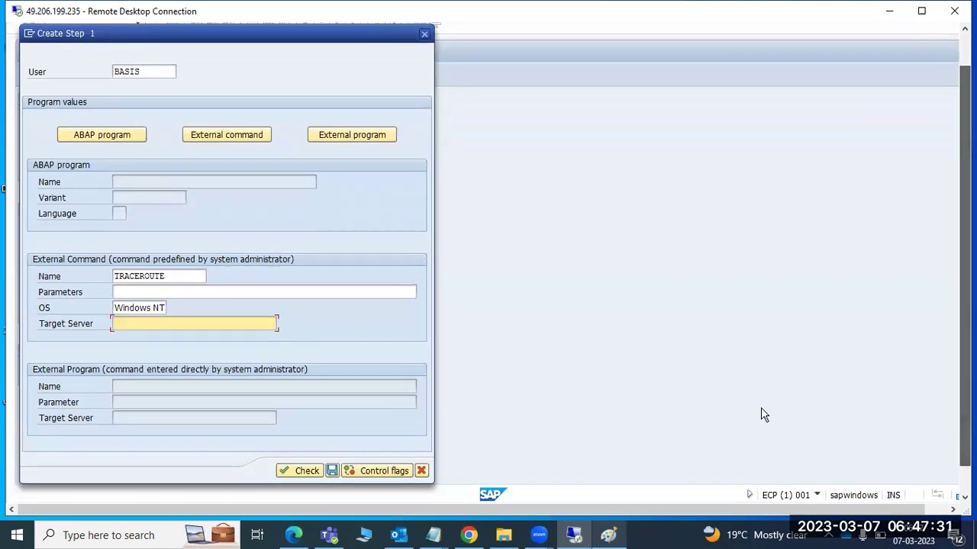
{"action": "left_click", "coordinate": [331, 470]}
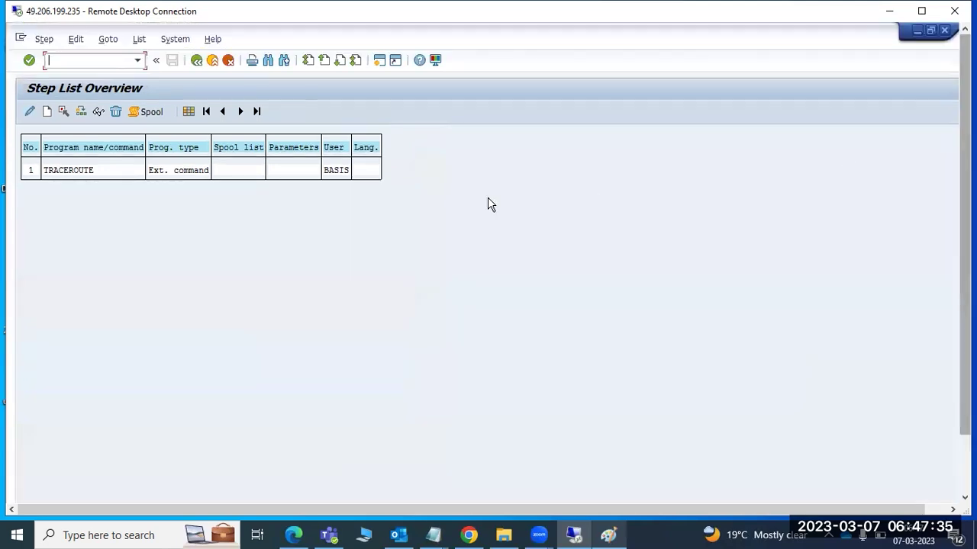
{"action": "left_click", "coordinate": [197, 61]}
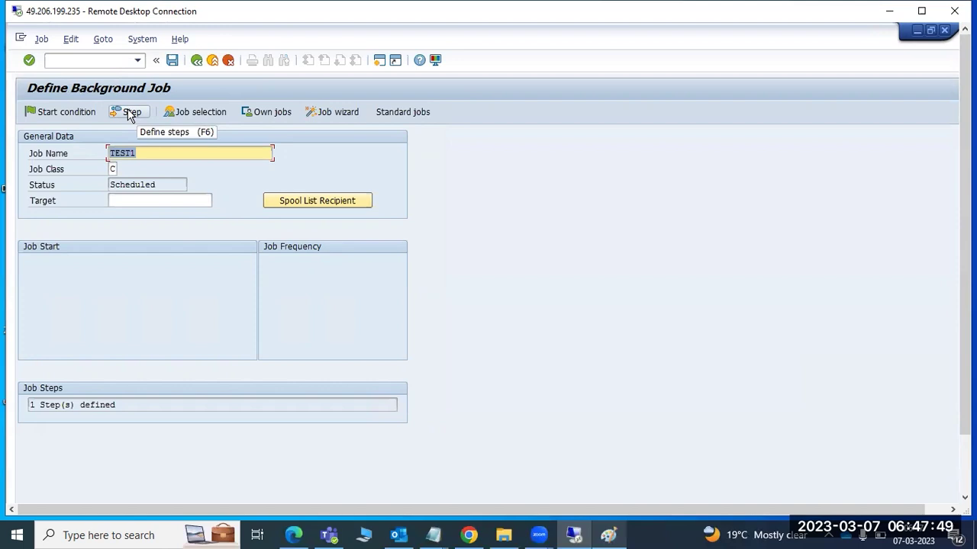
Give job TEST1 an immediate start condition and save the job.
{"action": "left_click", "coordinate": [608, 535]}
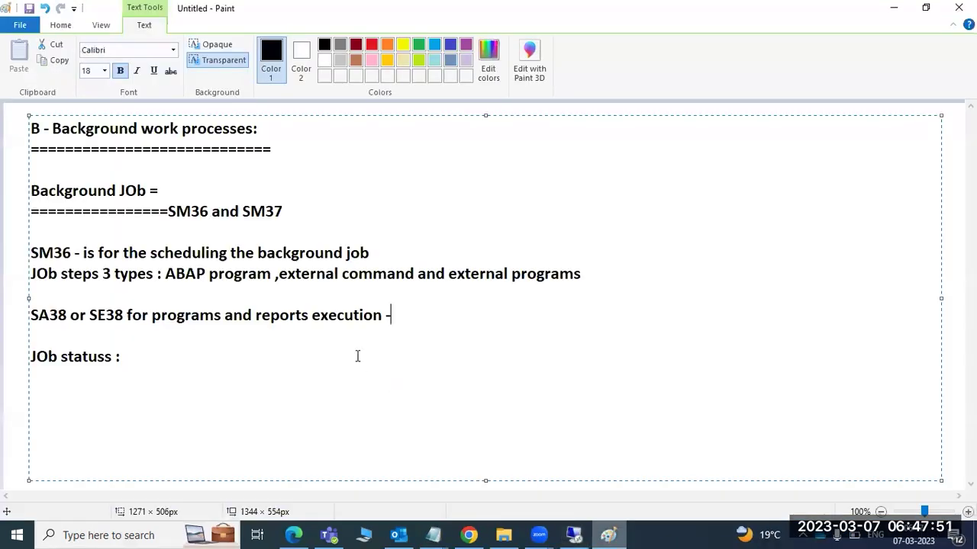
{"action": "left_click", "coordinate": [574, 535]}
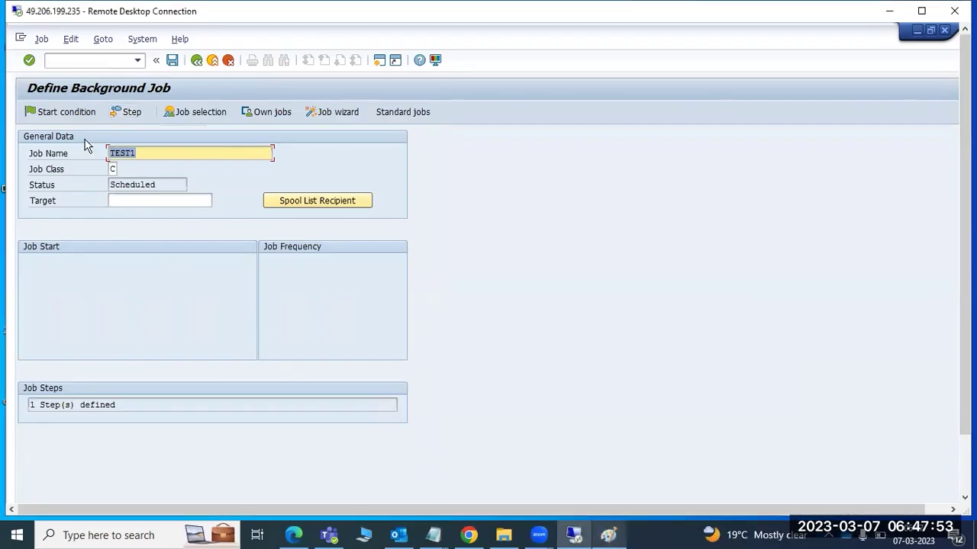
{"action": "left_click", "coordinate": [63, 112]}
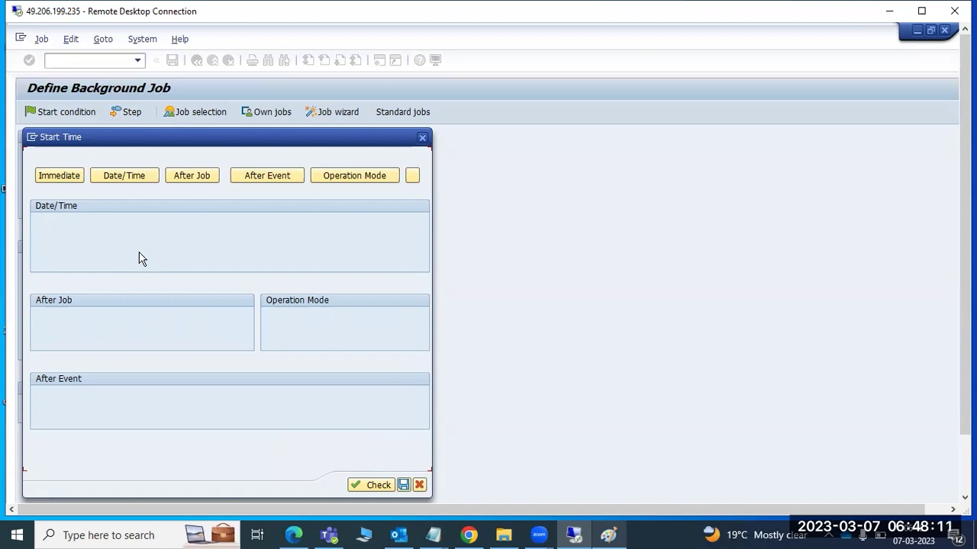
{"action": "left_click", "coordinate": [64, 175]}
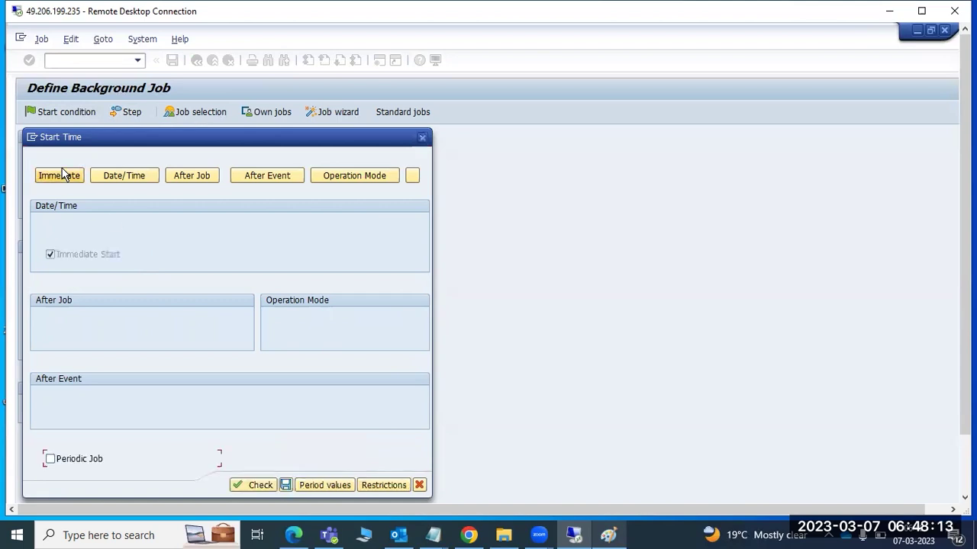
{"action": "left_click", "coordinate": [285, 485]}
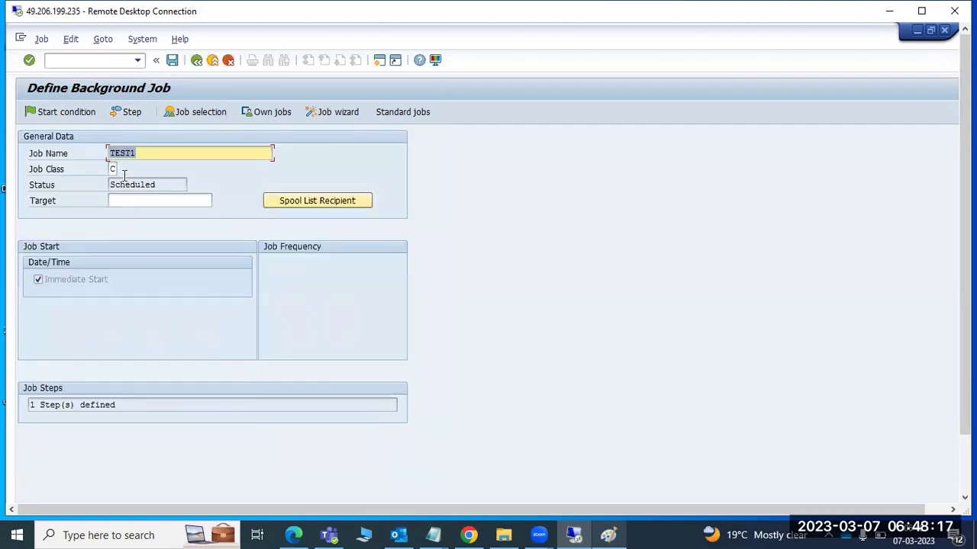
{"action": "left_click", "coordinate": [172, 61]}
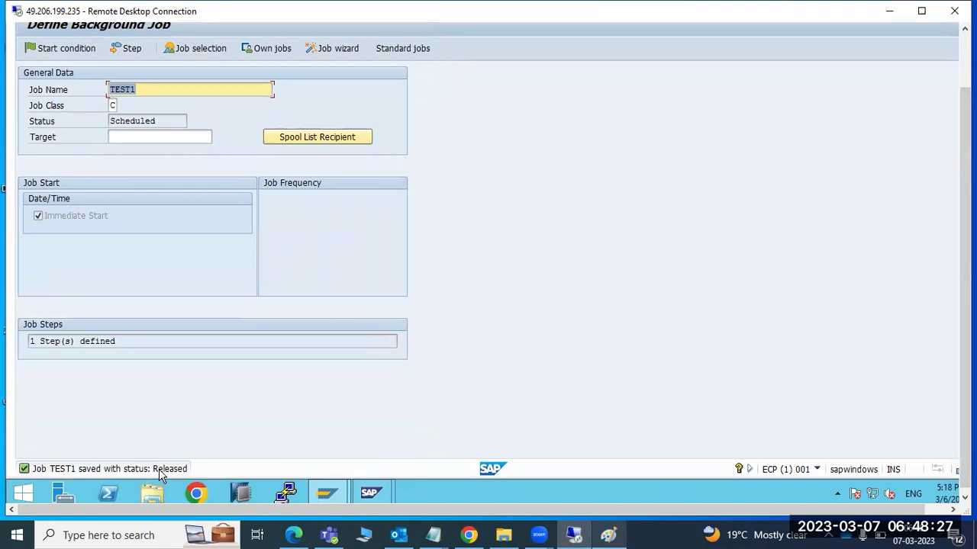
Go to transaction SM37 with /nsm37 and list the jobs using the default selection.
{"action": "left_click", "coordinate": [965, 61]}
{"action": "left_click", "coordinate": [106, 62]}
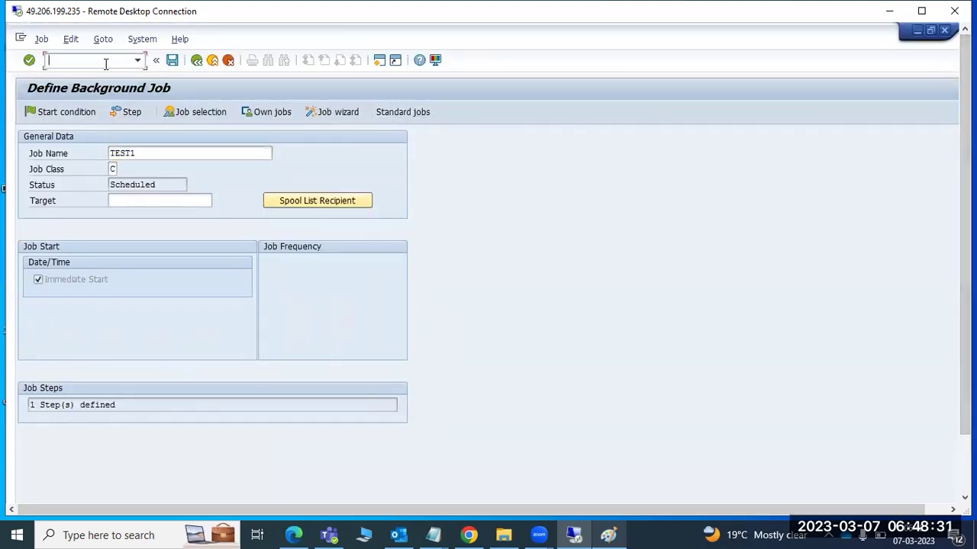
{"action": "type", "text": "/nsm37"}
{"action": "key", "text": "Return"}
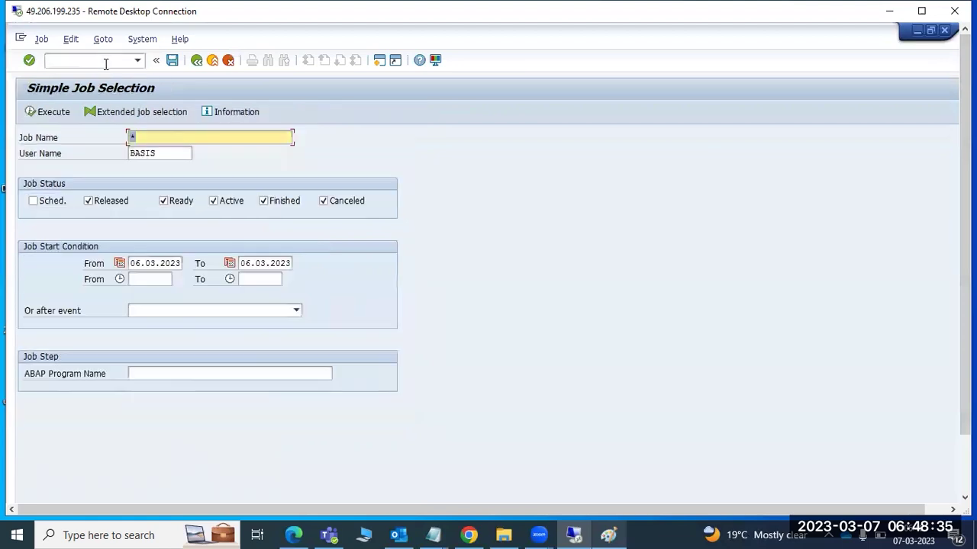
{"action": "left_click", "coordinate": [51, 113]}
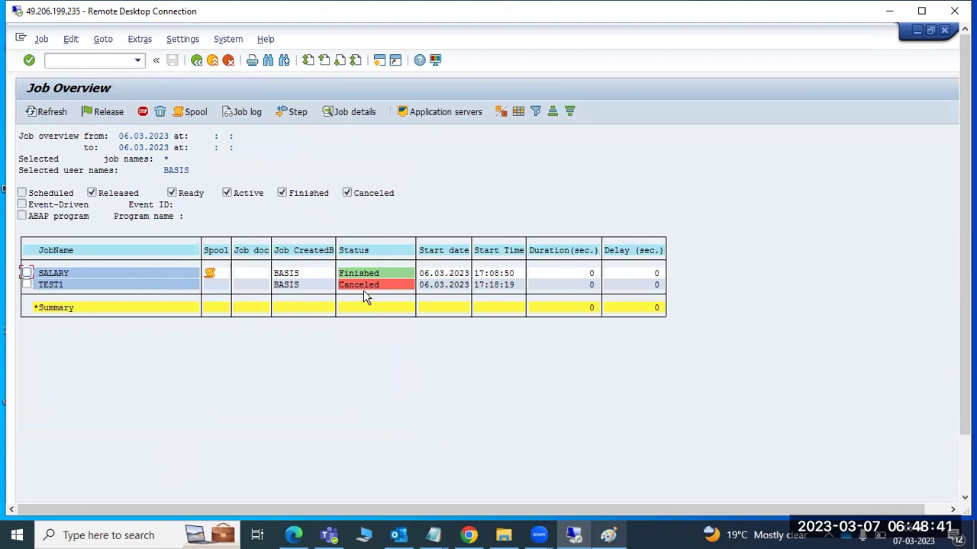
Select job TEST1 in the overview, examine its job log entries and return to the job overview.
{"action": "left_click", "coordinate": [26, 284]}
{"action": "left_click", "coordinate": [243, 112]}
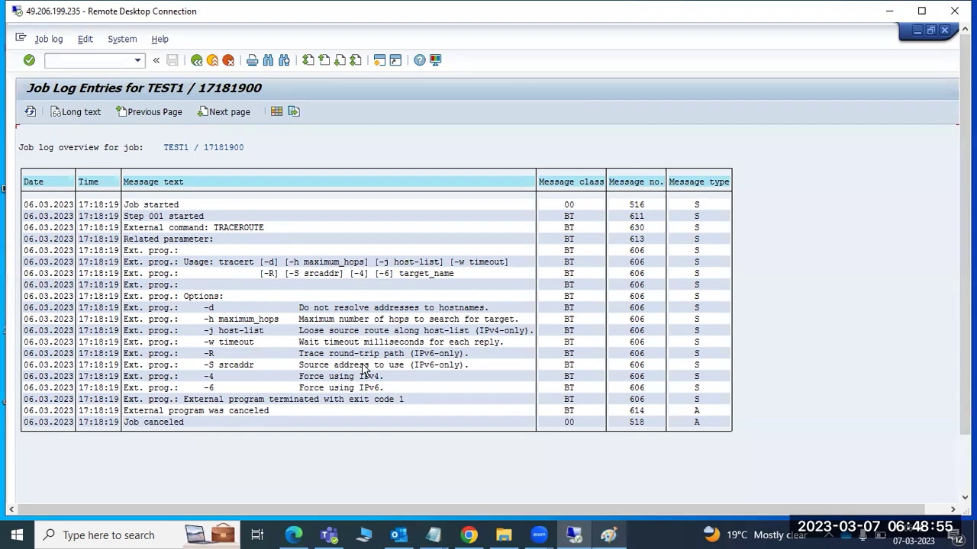
{"action": "left_click", "coordinate": [28, 250]}
{"action": "left_click", "coordinate": [181, 422]}
{"action": "left_click", "coordinate": [275, 402]}
{"action": "left_click", "coordinate": [206, 422]}
{"action": "left_click", "coordinate": [196, 61]}
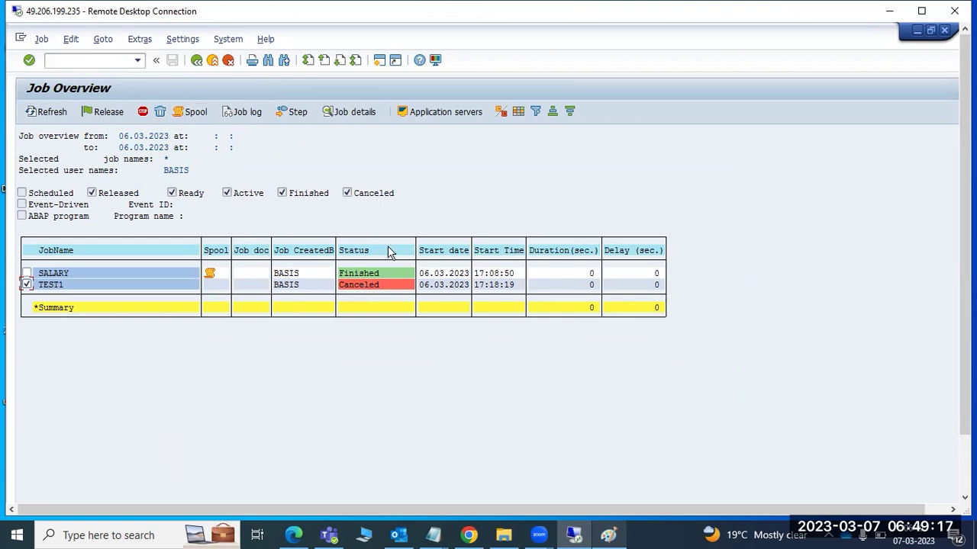
Switch to the Paint notes and replace the text below the "B - Background work processes:" heading with "SA38 or SE38 -".
{"action": "left_click", "coordinate": [574, 535]}
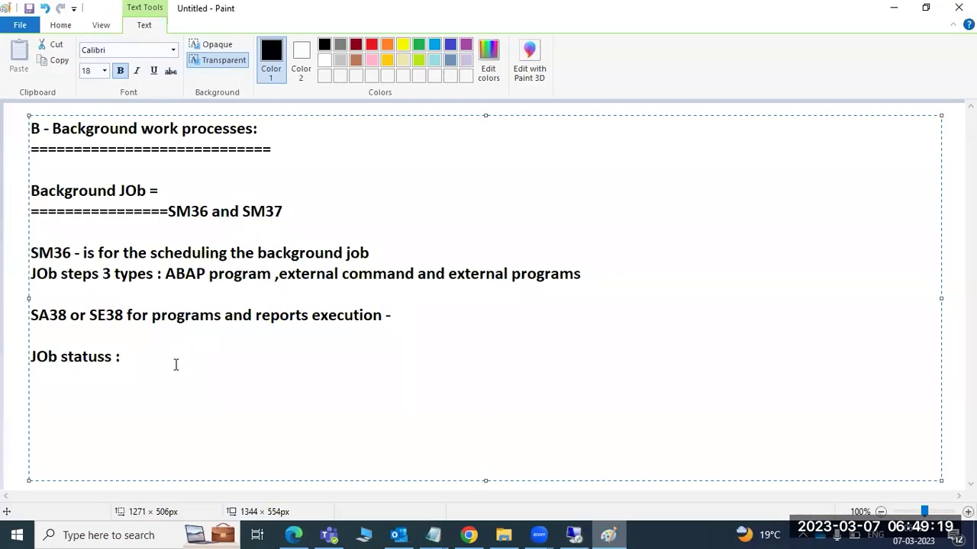
{"action": "left_click_drag", "start_coordinate": [171, 365], "coordinate": [21, 185]}
{"action": "key", "text": "Delete"}
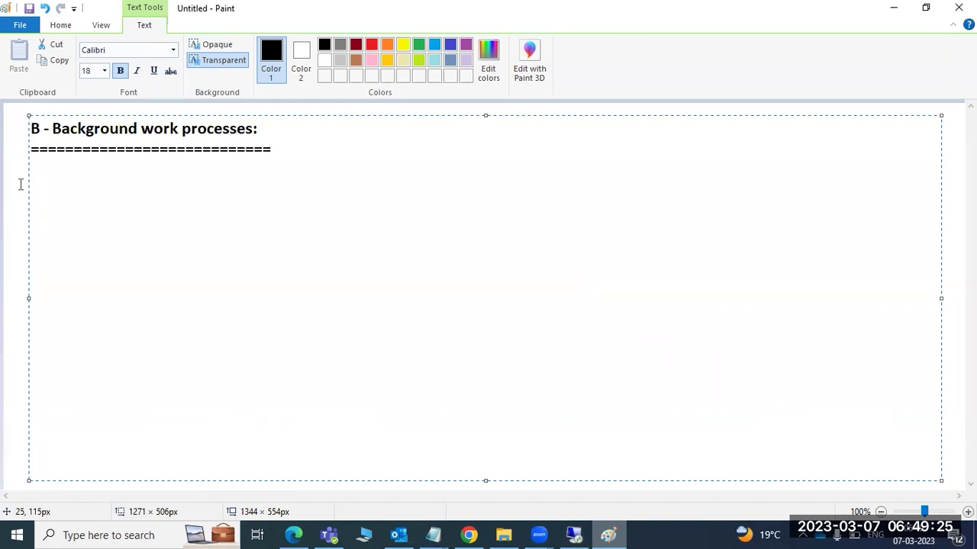
{"action": "type", "text": "SA38 or"}
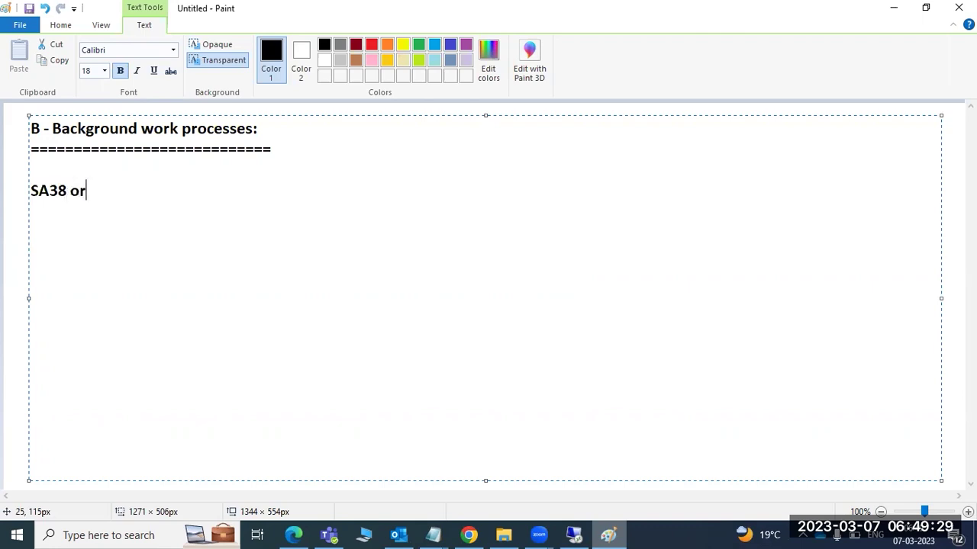
{"action": "type", "text": " SE38 -  JOb"}
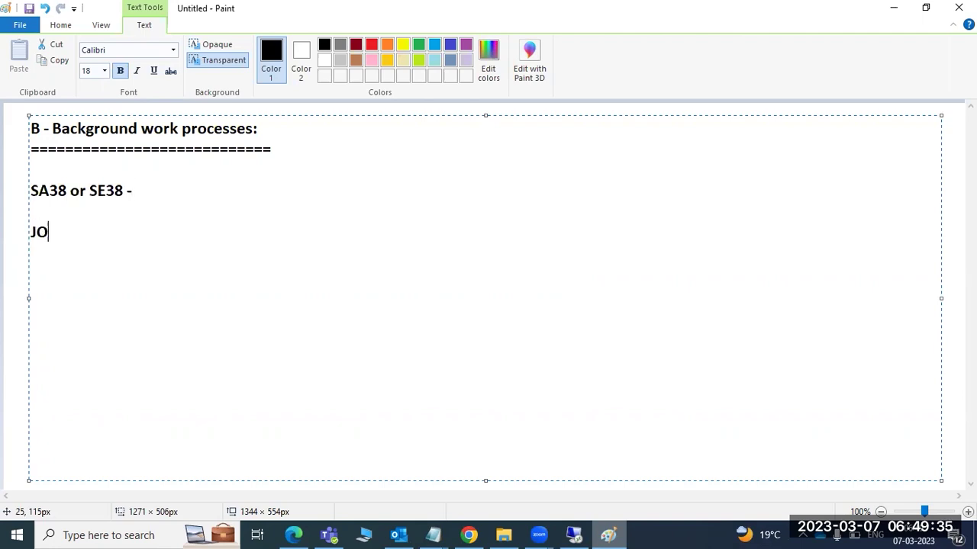
Add a "Job:" heading and the line "3 types of JOB steps : ABAP program ,external program and external command" to the notes.
{"action": "key", "text": "BackSpace"}
{"action": "key", "text": "BackSpace"}
{"action": "type", "text": "ob:3 types fo"}
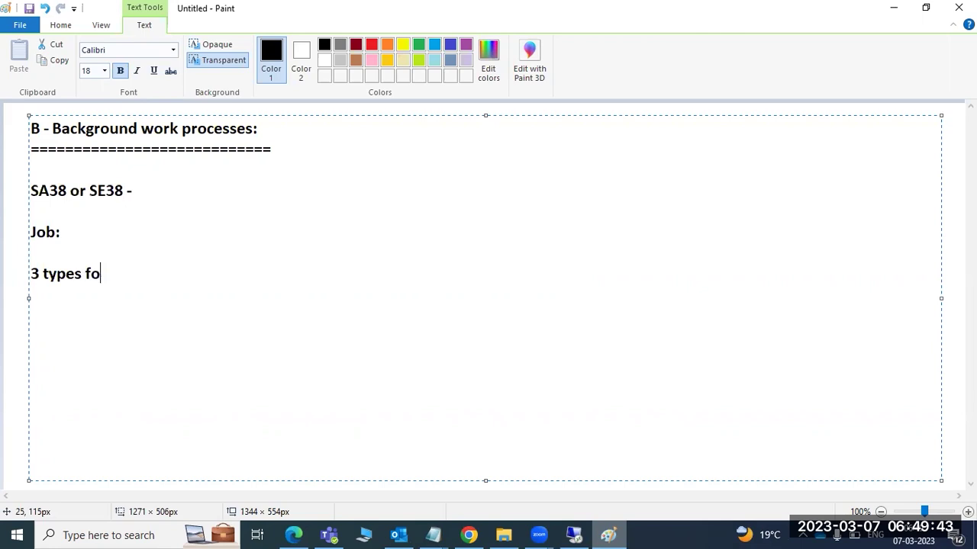
{"action": "type", "text": " JO"}
{"action": "key", "text": "BackSpace"}
{"action": "key", "text": "BackSpace"}
{"action": "key", "text": "BackSpace"}
{"action": "key", "text": "BackSpace"}
{"action": "key", "text": "BackSpace"}
{"action": "type", "text": "of JOB steps : ABAP program ,external program and external xo"}
{"action": "key", "text": "BackSpace"}
{"action": "key", "text": "BackSpace"}
{"action": "type", "text": "command"}
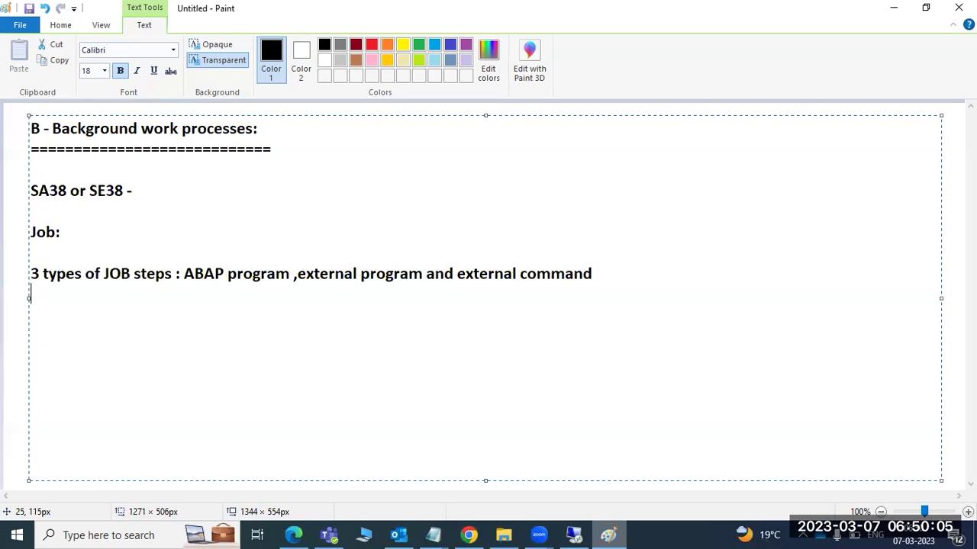
Add the line "JOb startup conditions :Immeidate,Date/time,after event ,after job , OM" below the job step types in the notes.
{"action": "key", "text": "Return"}
{"action": "type", "text": "JOb startup"}
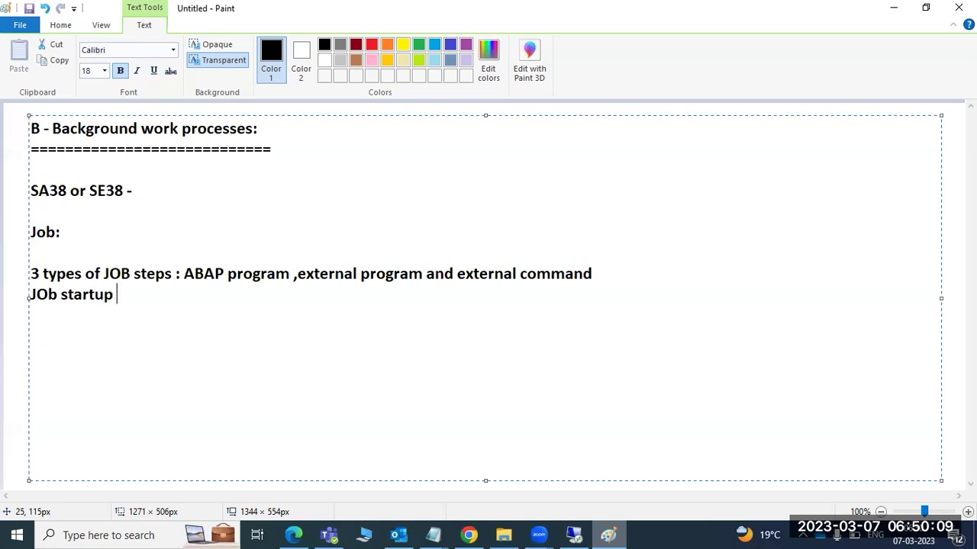
{"action": "type", "text": " conditions "}
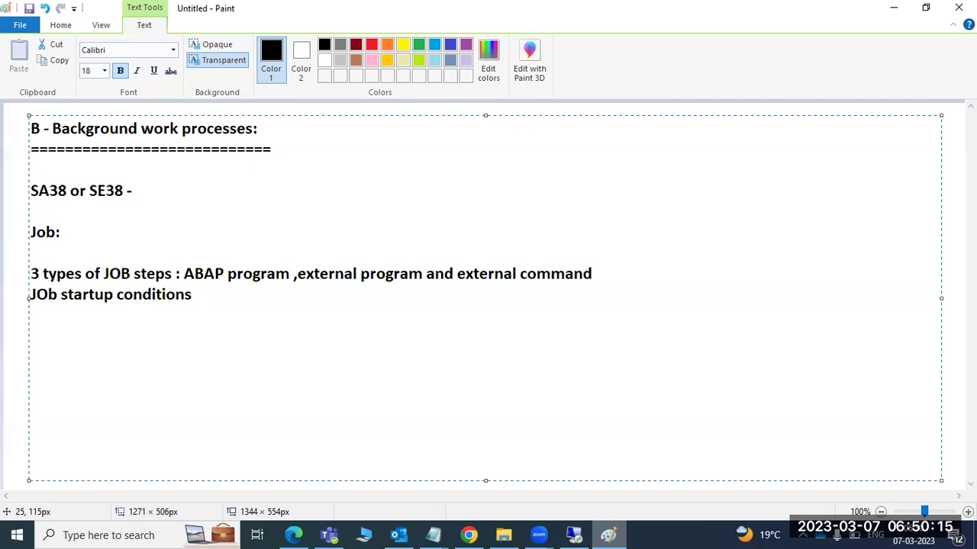
{"action": "type", "text": ":Immeidate,Date/time,"}
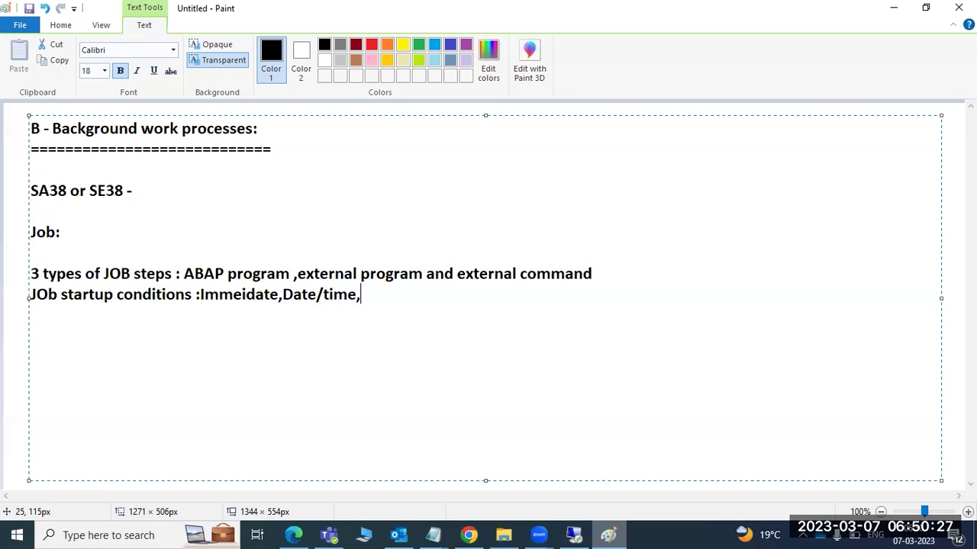
{"action": "type", "text": "after eve"}
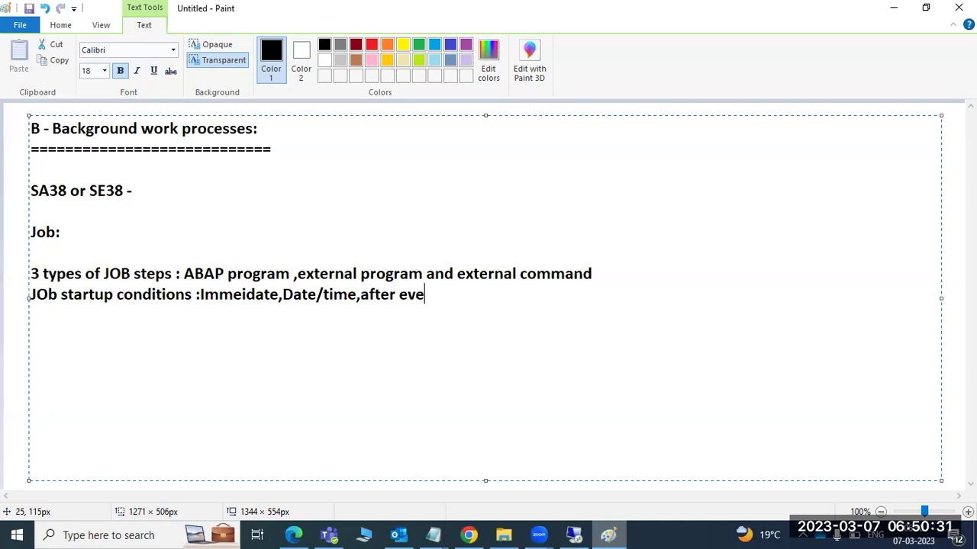
{"action": "type", "text": "nt ,aft"}
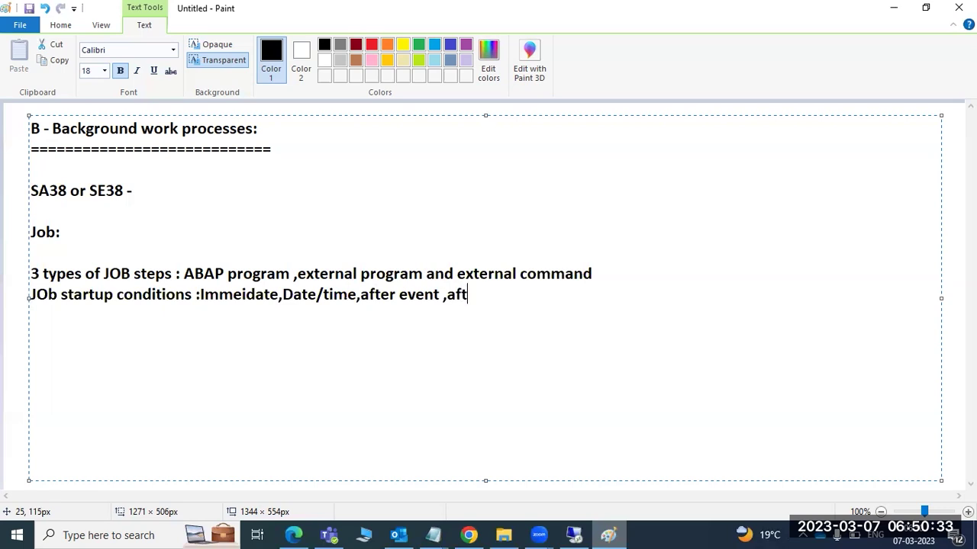
{"action": "type", "text": "er job , OM"}
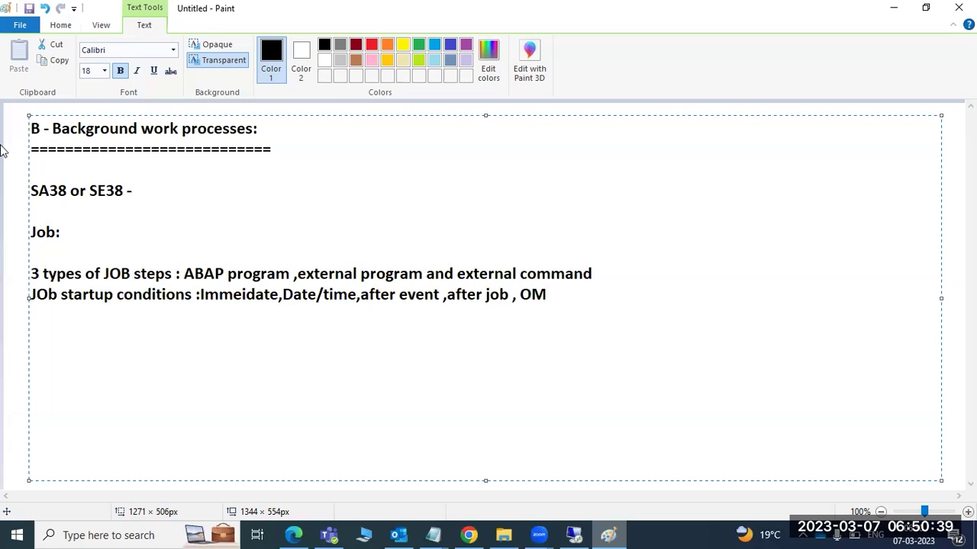
Add the line "JOb status : Scheduled, Released , Ready , Active ,Finished and cancelled .---Sm37" below the startup conditions.
{"action": "key", "text": "Return"}
{"action": "type", "text": "JOb status :"}
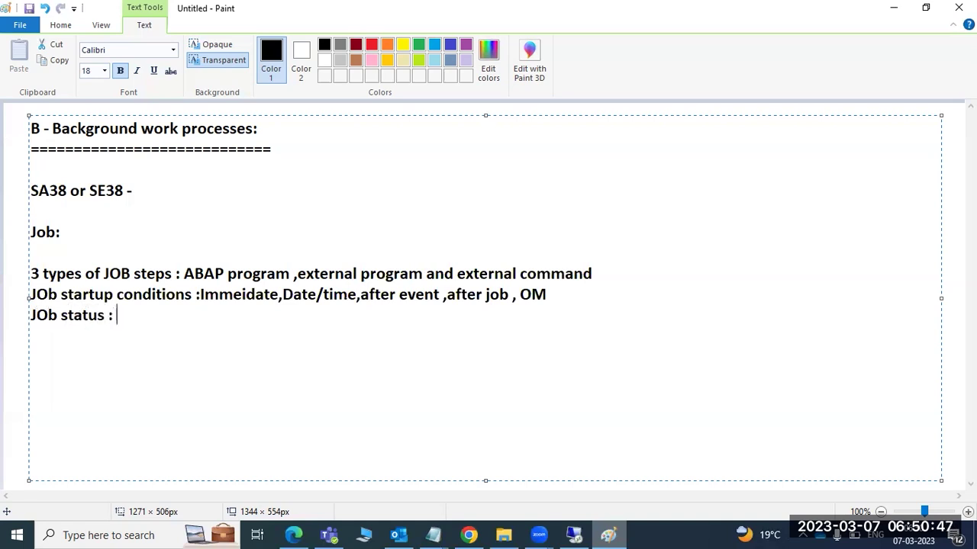
{"action": "type", "text": " Scheduled, Released , Ready , A"}
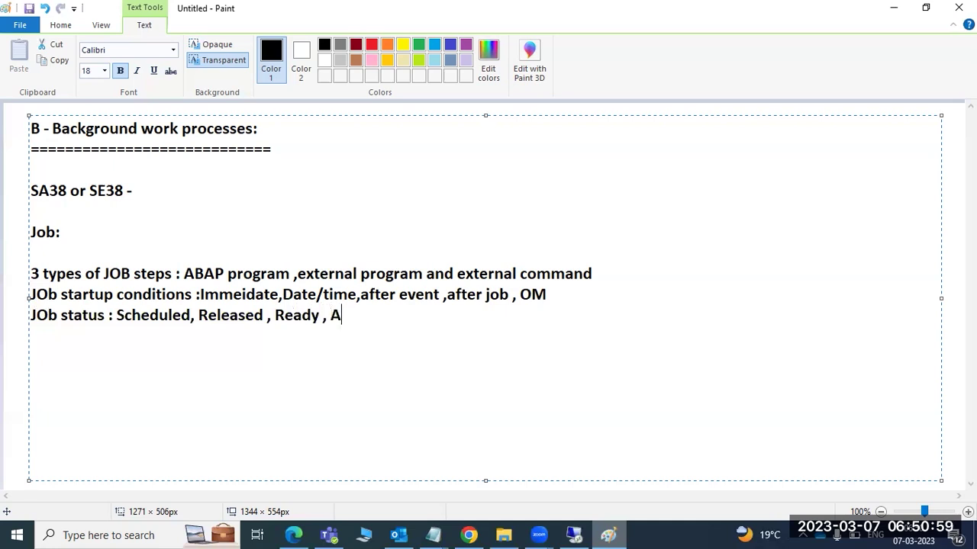
{"action": "type", "text": "ctive ,Finished"}
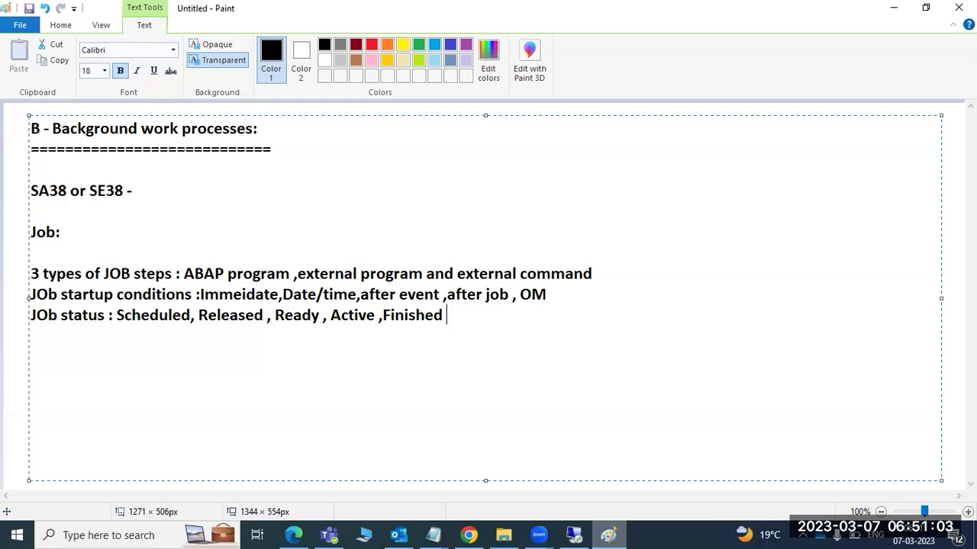
{"action": "type", "text": " and cancelled ."}
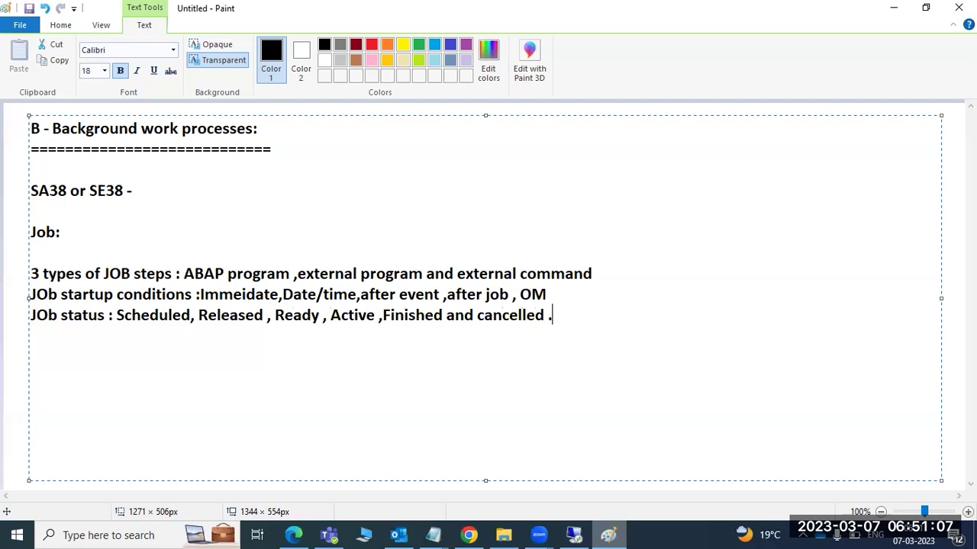
{"action": "type", "text": "---Sm37"}
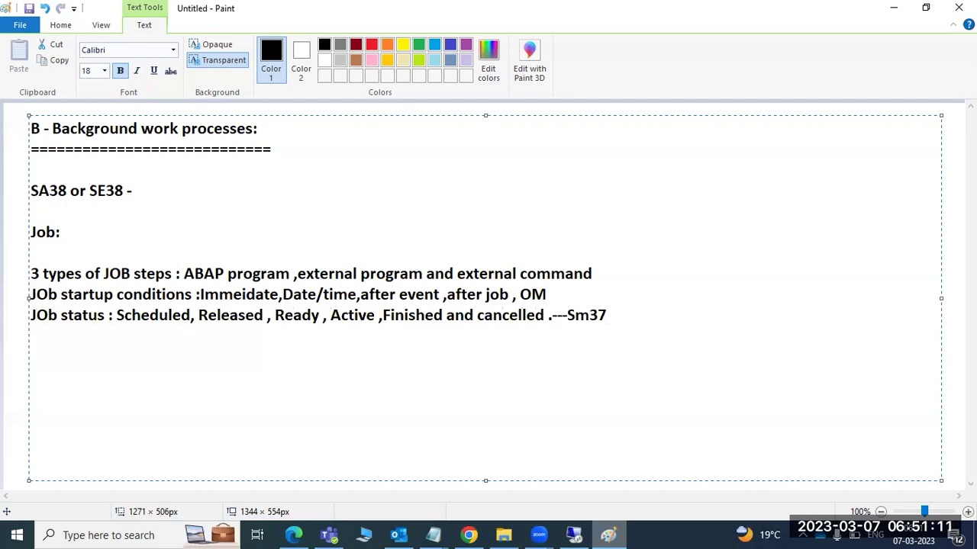
Append "--Sm36" to the job step types line and "--SM36" to the startup conditions line.
{"action": "left_click", "coordinate": [593, 273]}
{"action": "type", "text": "--Sm"}
{"action": "type", "text": "36"}
{"action": "type", "text": "SM36"}
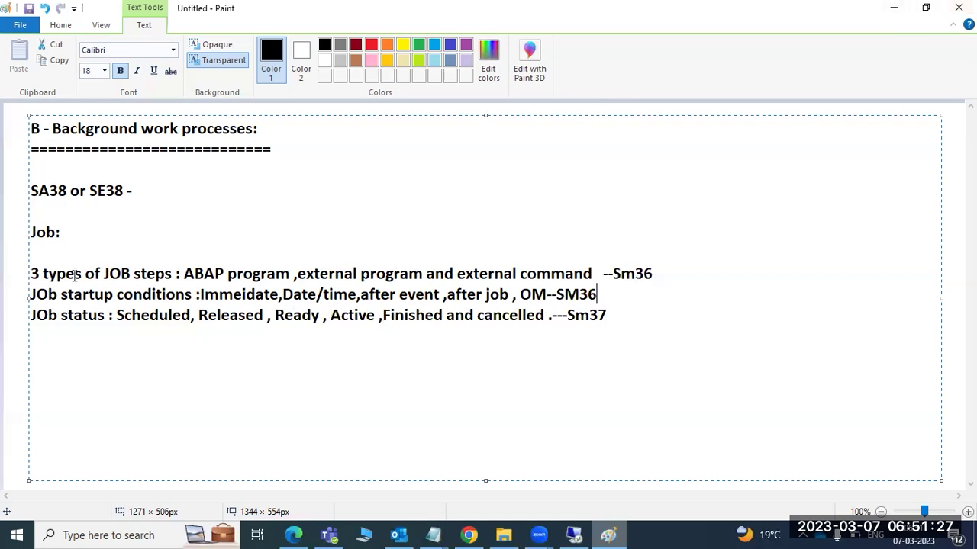
Highlight each job status from Scheduled to cancelled in the notes, and finally the job step types and startup conditions lines.
{"action": "left_click_drag", "start_coordinate": [82, 294], "coordinate": [545, 332]}
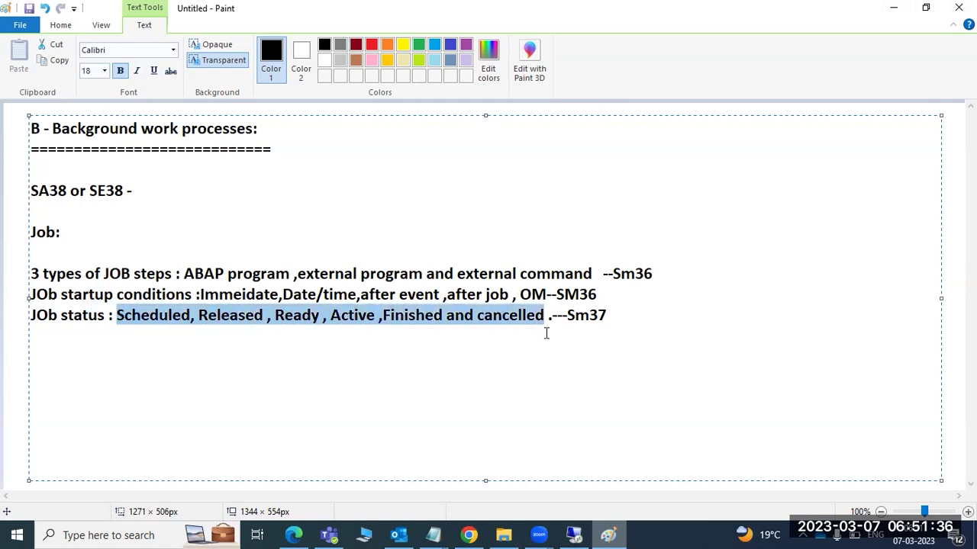
{"action": "double_click", "coordinate": [156, 322]}
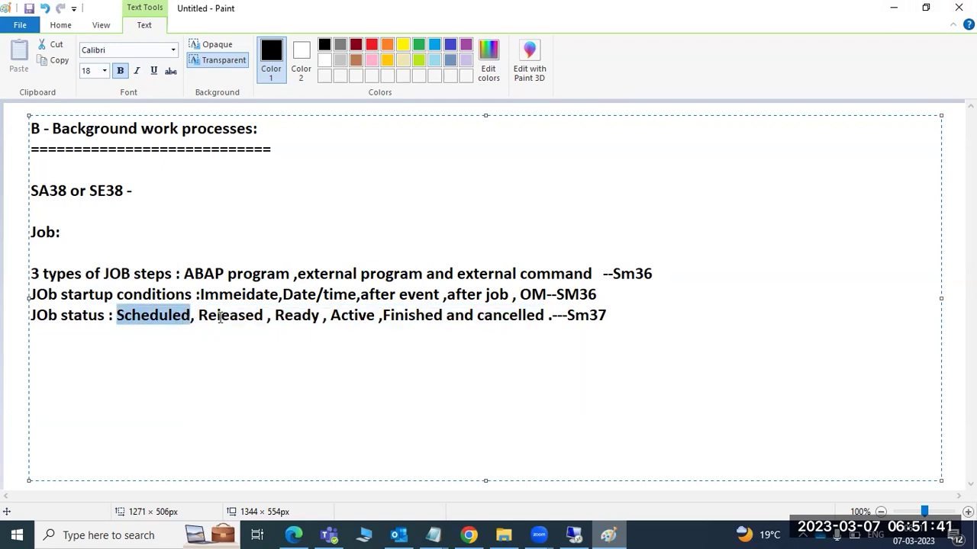
{"action": "left_click", "coordinate": [153, 295]}
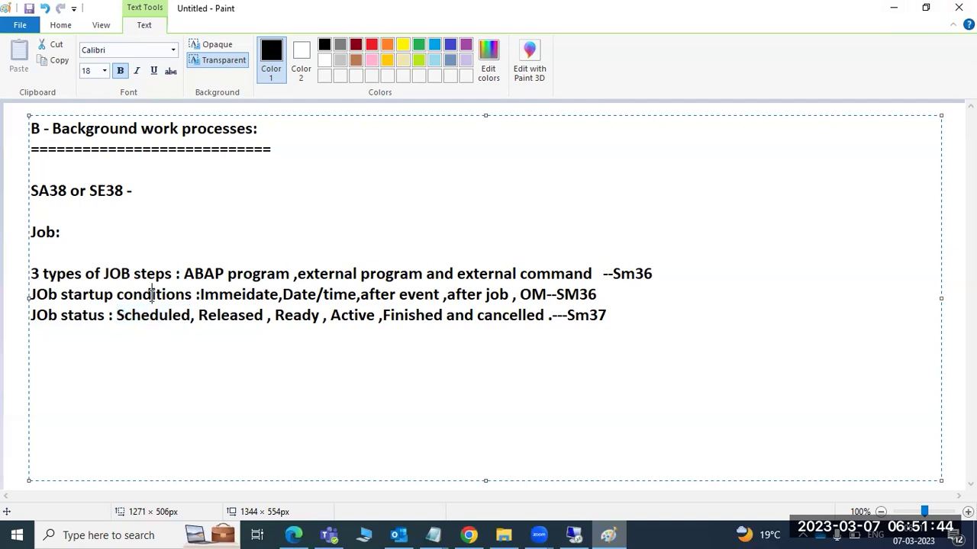
{"action": "triple_click", "coordinate": [233, 320]}
{"action": "double_click", "coordinate": [232, 316]}
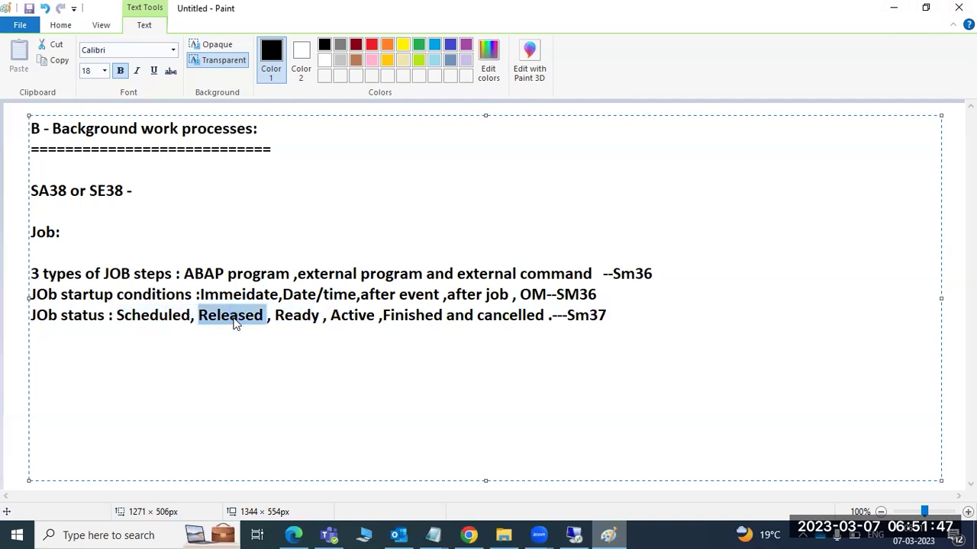
{"action": "double_click", "coordinate": [286, 316]}
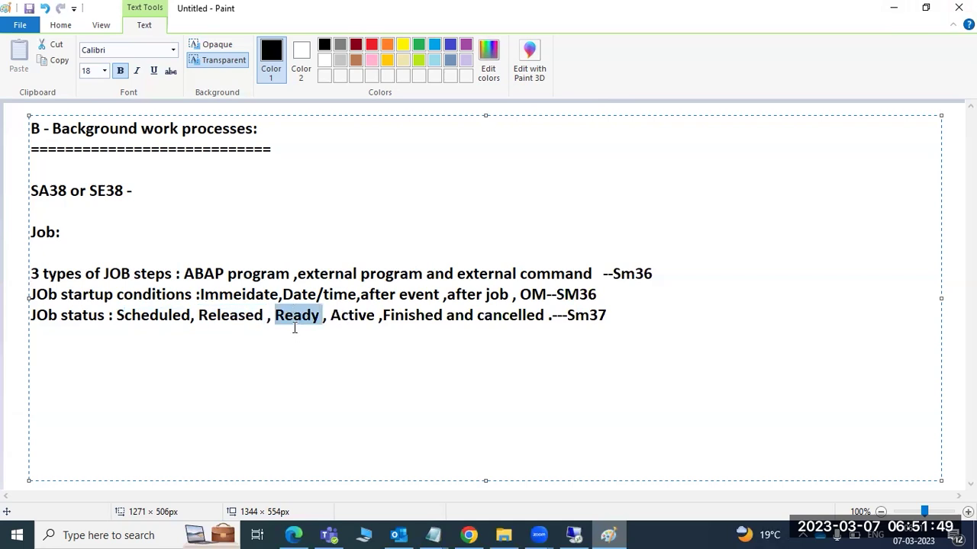
{"action": "double_click", "coordinate": [347, 319]}
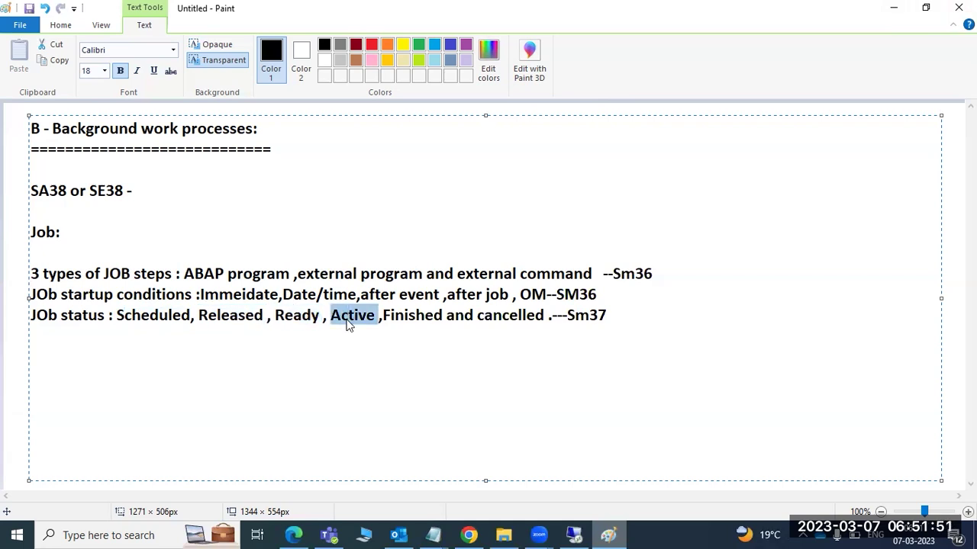
{"action": "double_click", "coordinate": [418, 319]}
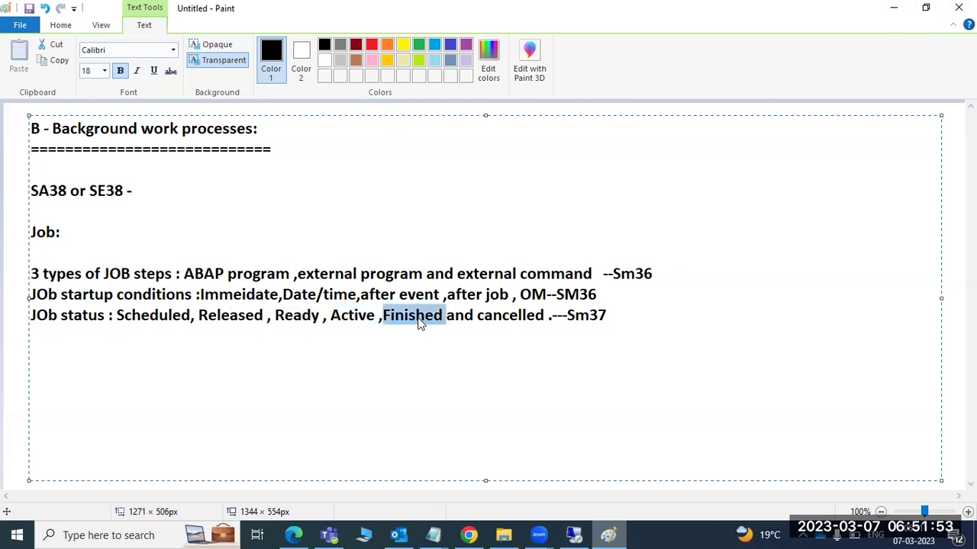
{"action": "double_click", "coordinate": [532, 319]}
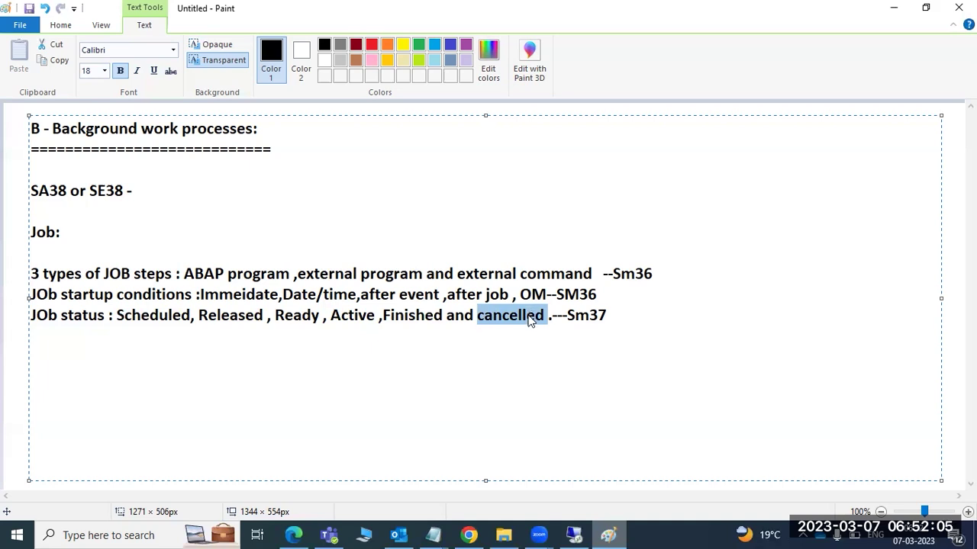
{"action": "left_click_drag", "start_coordinate": [627, 293], "coordinate": [34, 276]}
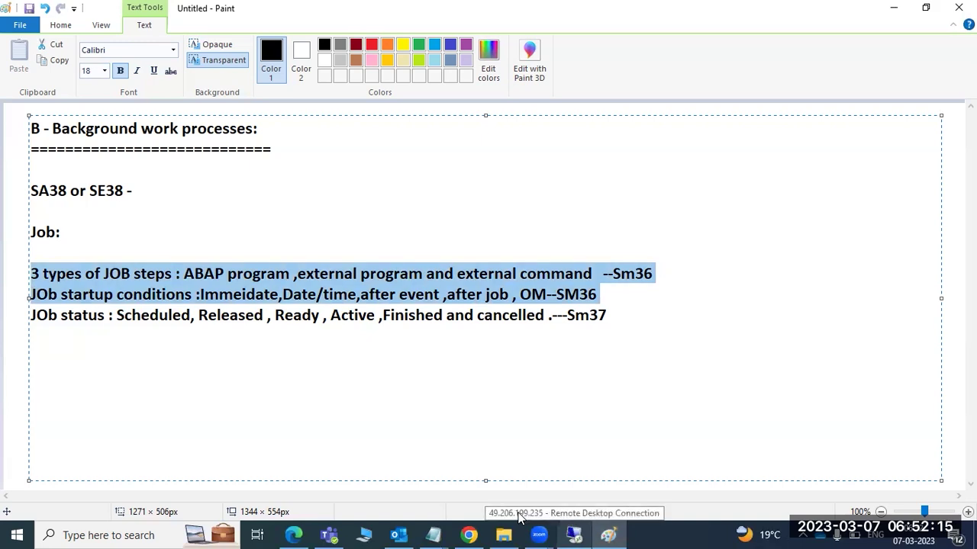
Switch to the SAP remote desktop session, view the Define Background Job transaction SM36 and return to SAP Easy Access.
{"action": "left_click", "coordinate": [519, 514]}
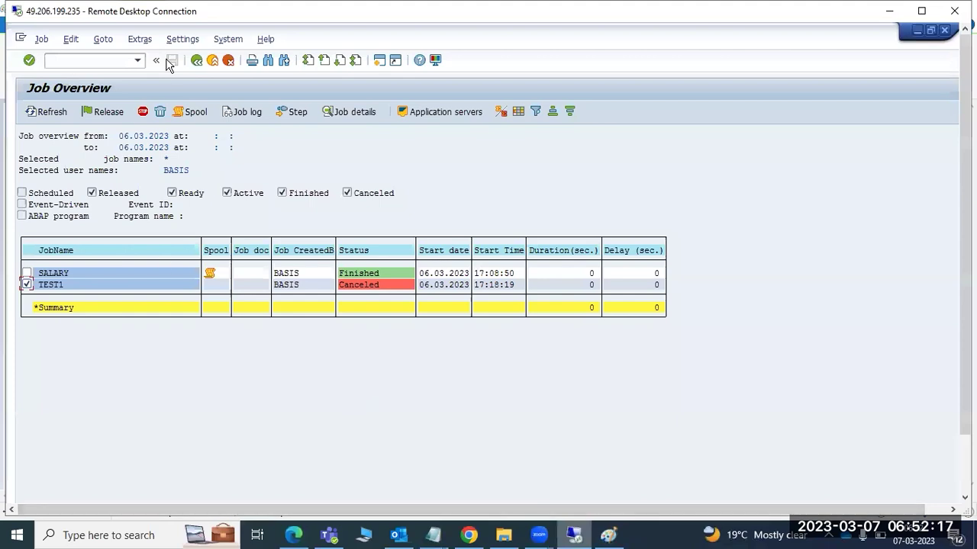
{"action": "left_click", "coordinate": [197, 61]}
{"action": "left_click", "coordinate": [97, 61]}
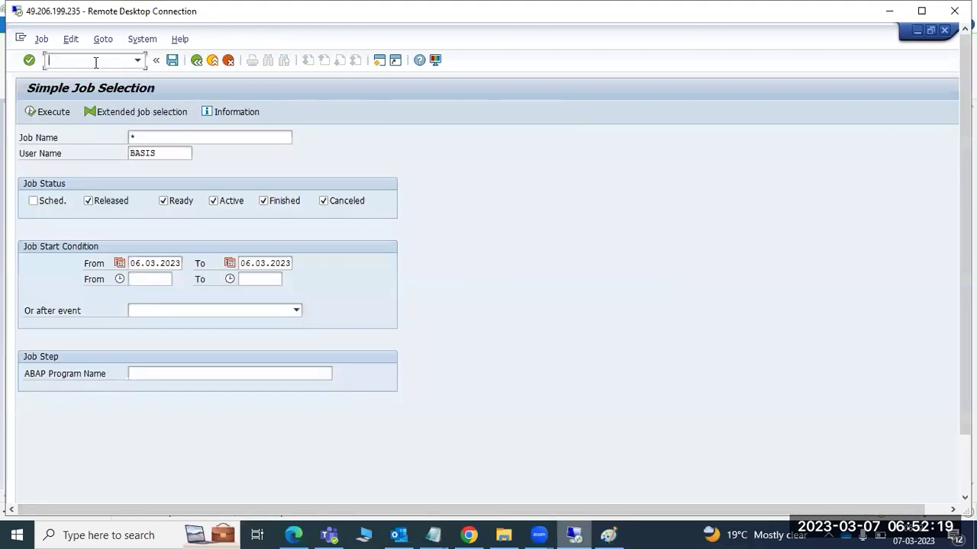
{"action": "type", "text": "/nsm"}
{"action": "key", "text": "Return"}
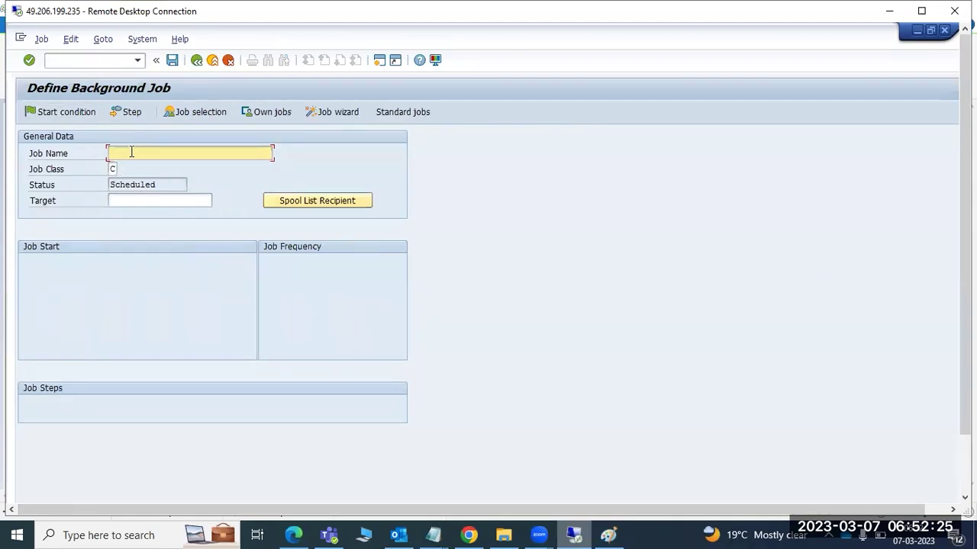
{"action": "left_click", "coordinate": [196, 60]}
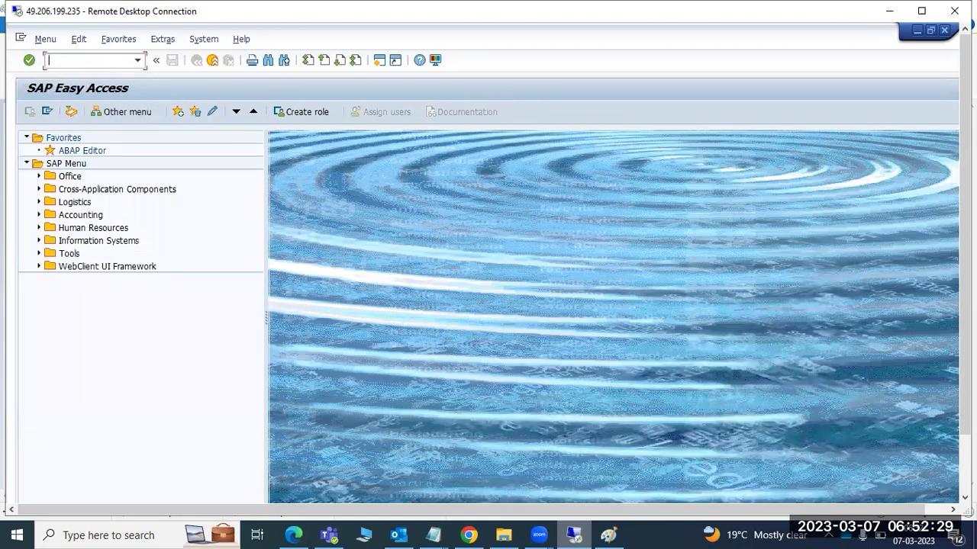
Go to transaction SM37 and list the jobs with the default selection.
{"action": "type", "text": "sm37"}
{"action": "key", "text": "Return"}
{"action": "left_click", "coordinate": [47, 112]}
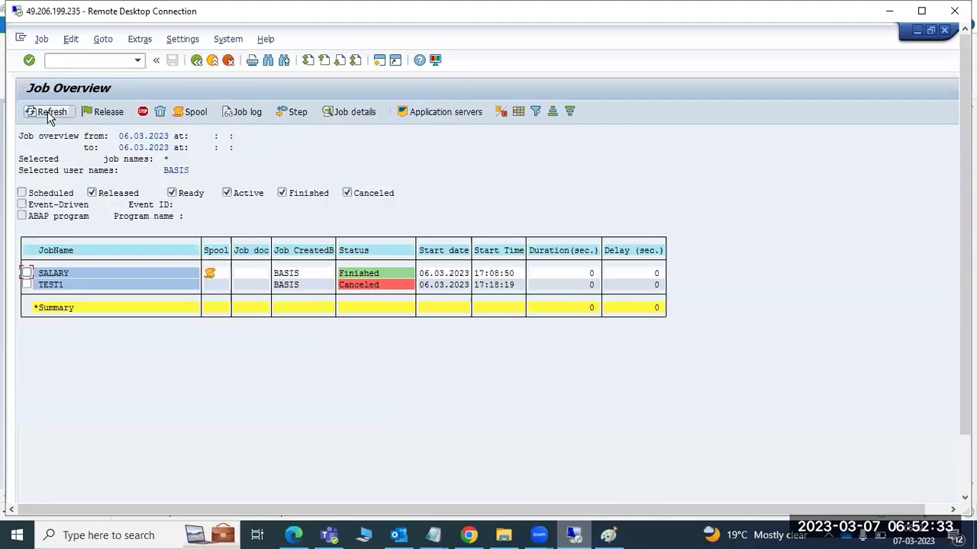
Copy the canceled job TEST1 under the new job name TEST2 and refresh the job overview.
{"action": "left_click", "coordinate": [27, 284]}
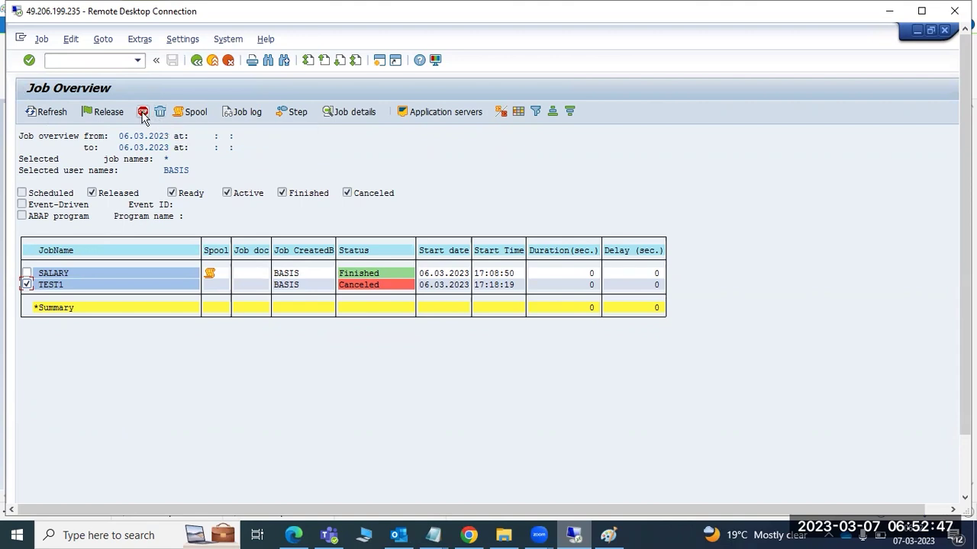
{"action": "left_click", "coordinate": [41, 40]}
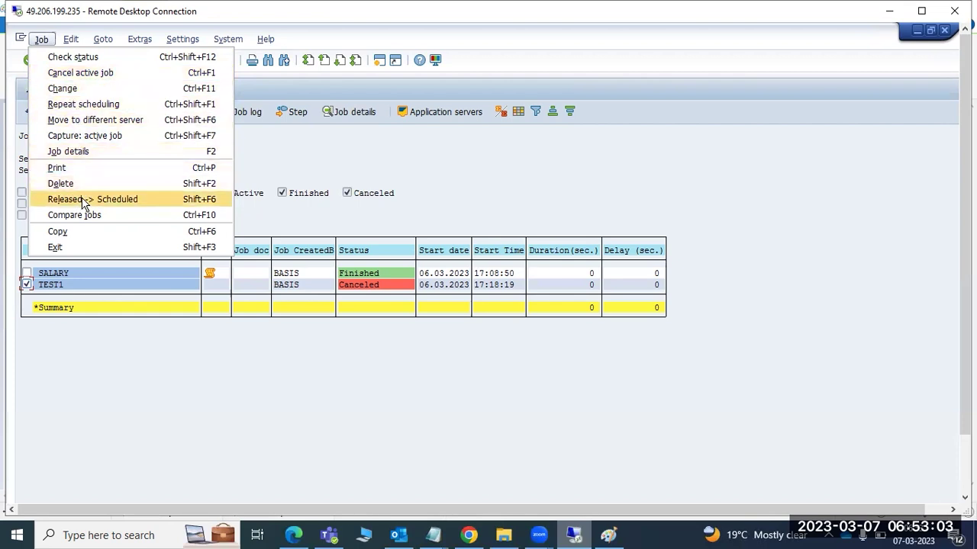
{"action": "left_click", "coordinate": [76, 231]}
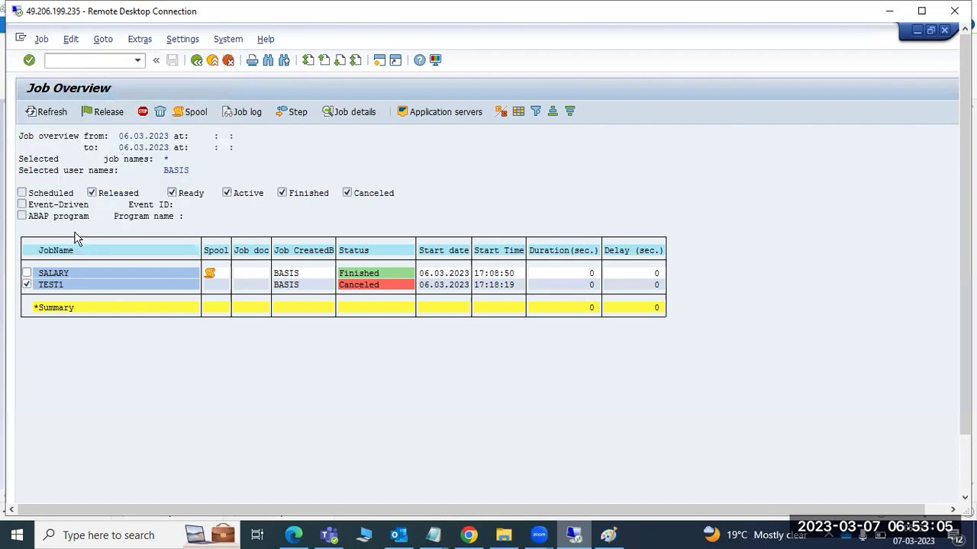
{"action": "key", "text": "End"}
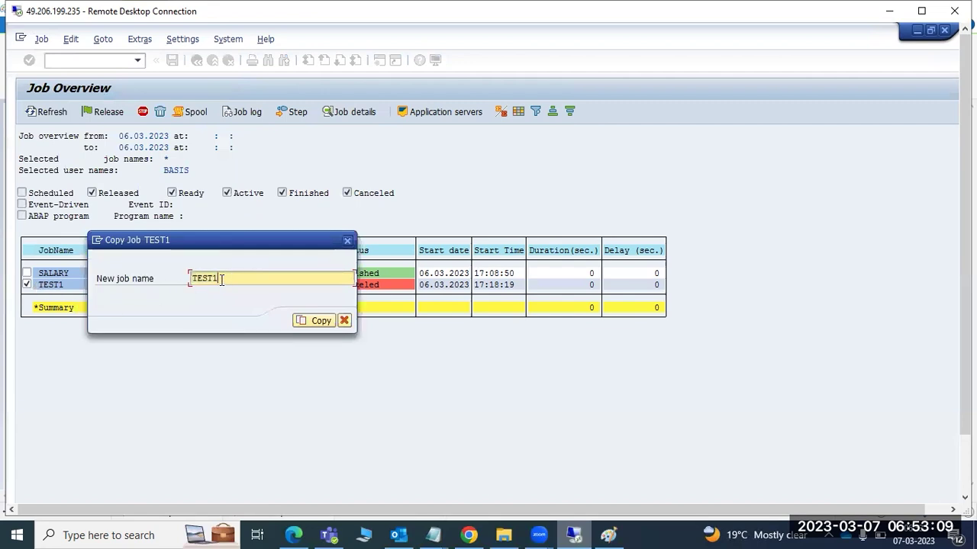
{"action": "type", "text": "2"}
{"action": "left_click", "coordinate": [319, 322]}
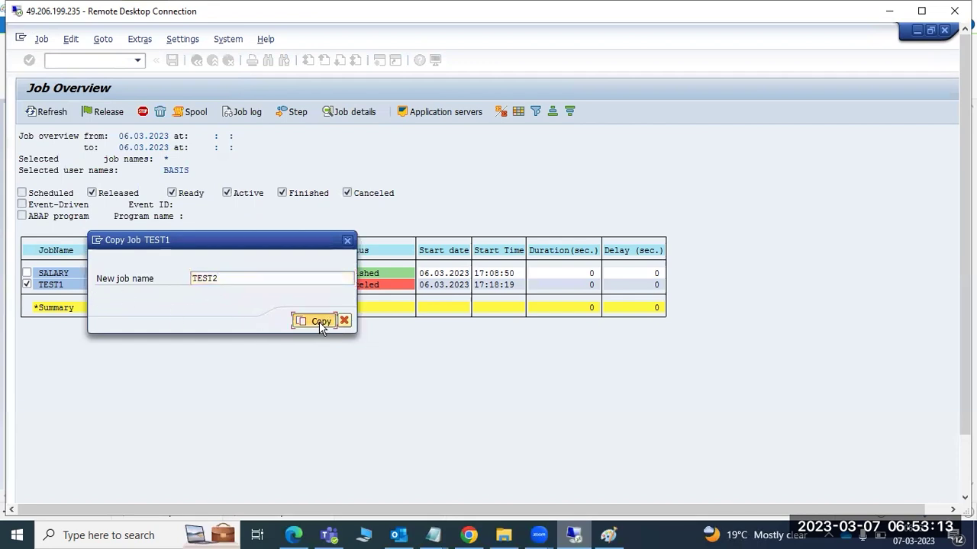
{"action": "left_click", "coordinate": [47, 111]}
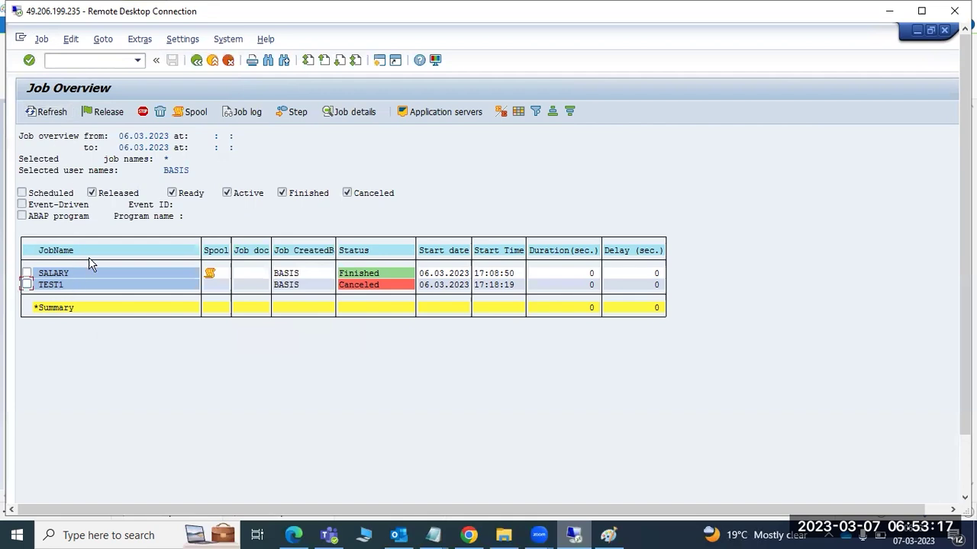
Extend the job selection's end date to 07.03.2023, list the jobs and refresh the overview.
{"action": "left_click", "coordinate": [197, 65]}
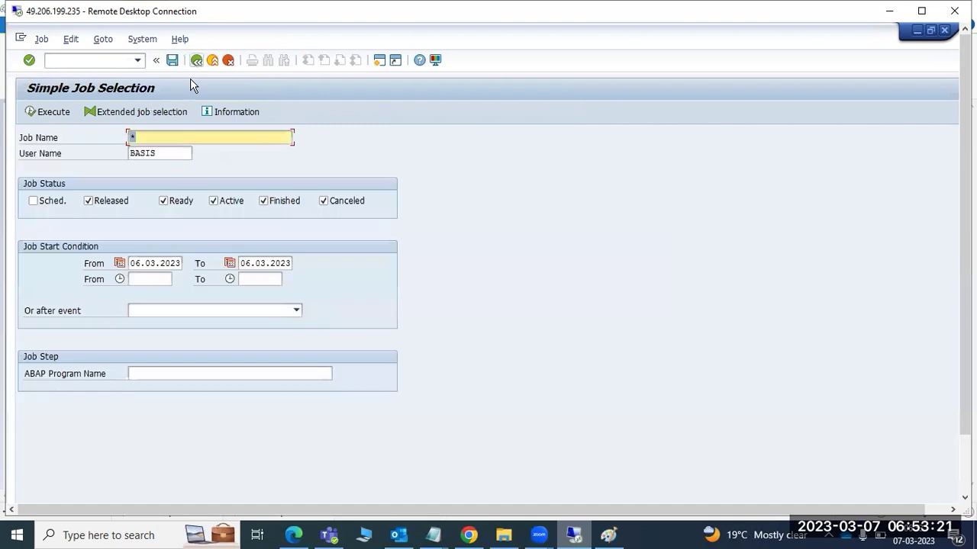
{"action": "left_click", "coordinate": [164, 152]}
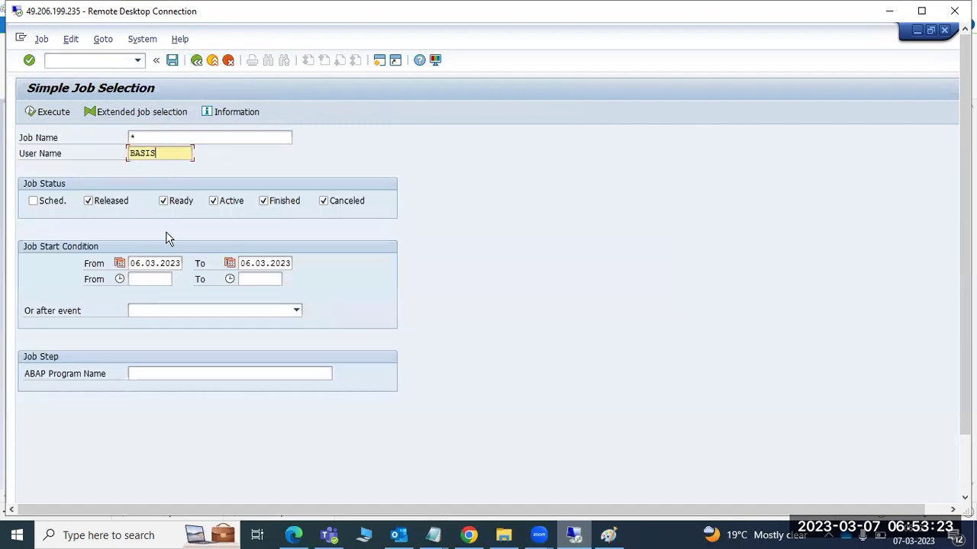
{"action": "left_click", "coordinate": [257, 263]}
{"action": "left_click", "coordinate": [297, 263]}
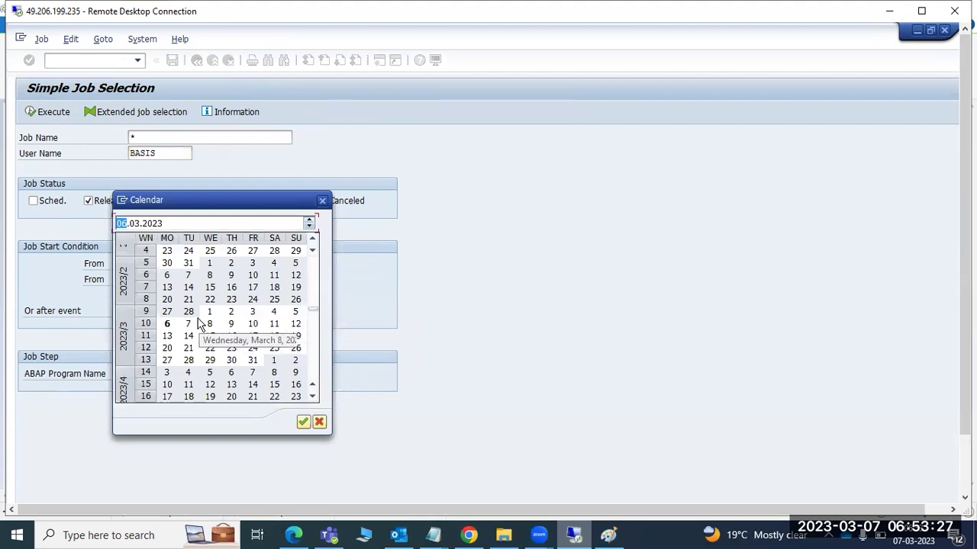
{"action": "double_click", "coordinate": [188, 323]}
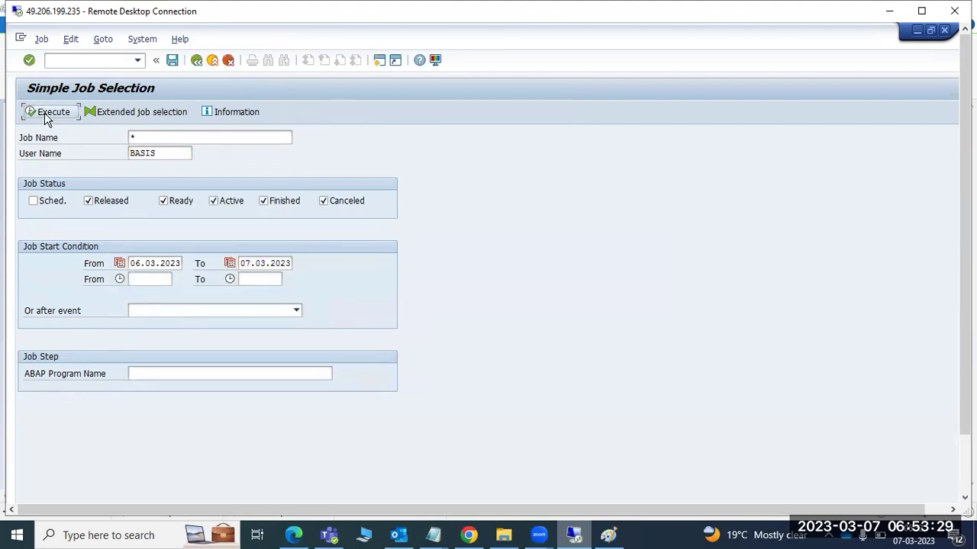
{"action": "left_click", "coordinate": [44, 113]}
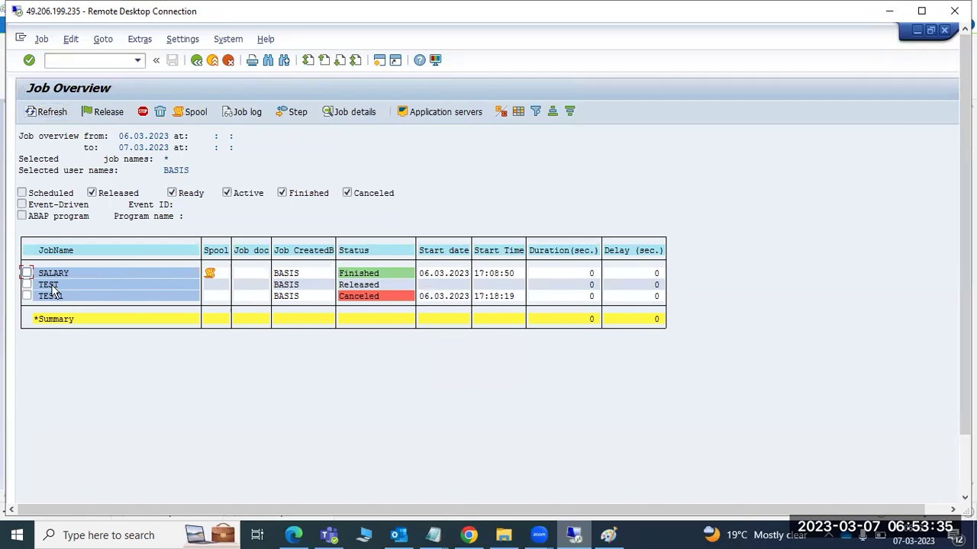
{"action": "left_click", "coordinate": [42, 116]}
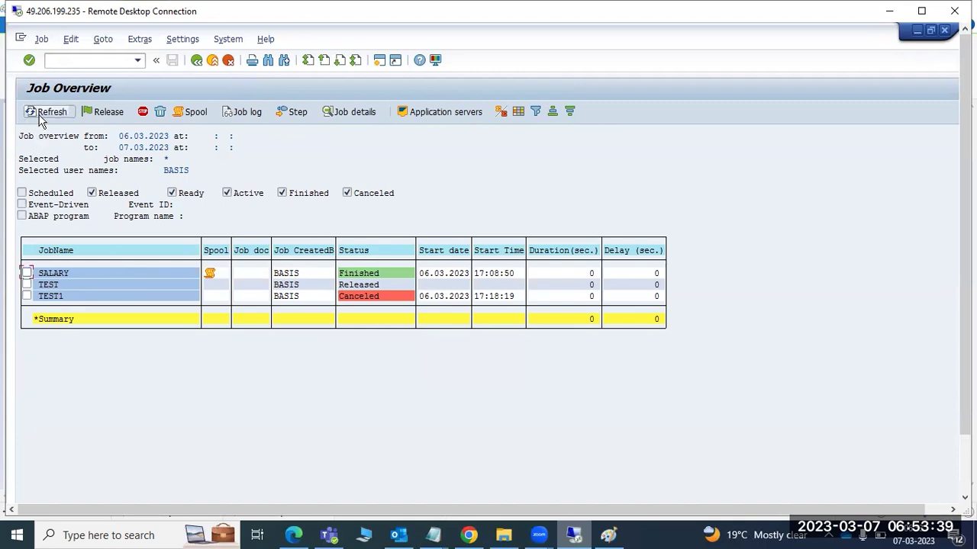
Delete the canceled job TEST1 and set the released job TEST back to scheduled.
{"action": "left_click", "coordinate": [27, 296]}
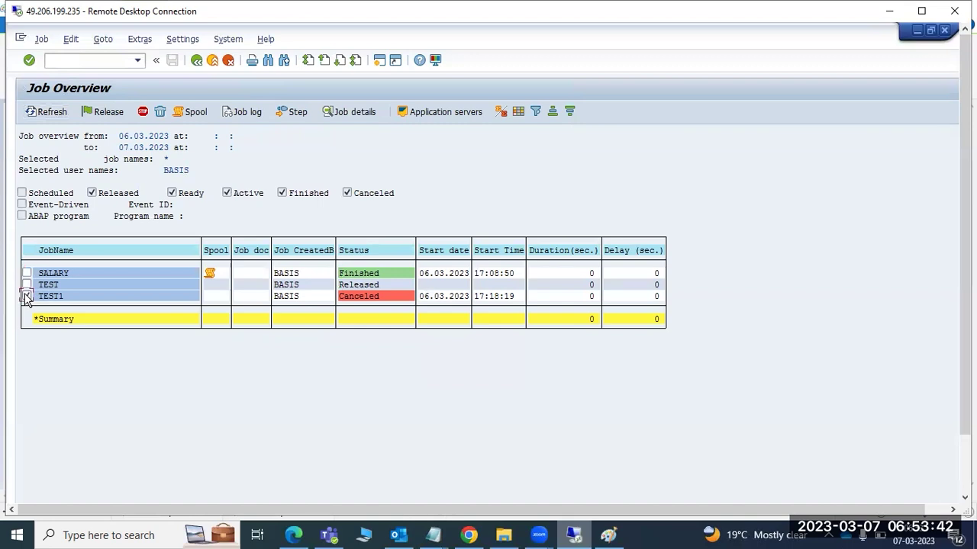
{"action": "left_click", "coordinate": [42, 39]}
{"action": "left_click", "coordinate": [76, 183]}
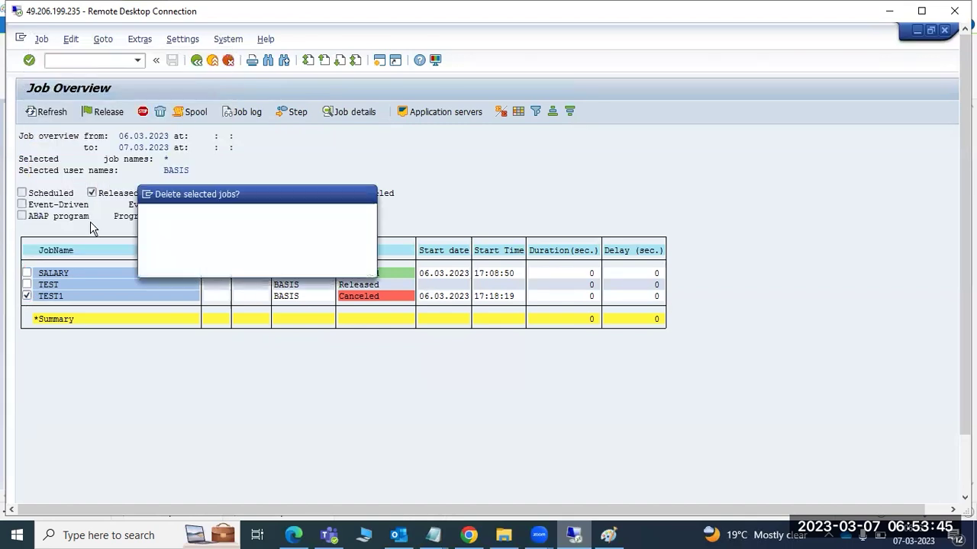
{"action": "left_click", "coordinate": [198, 264]}
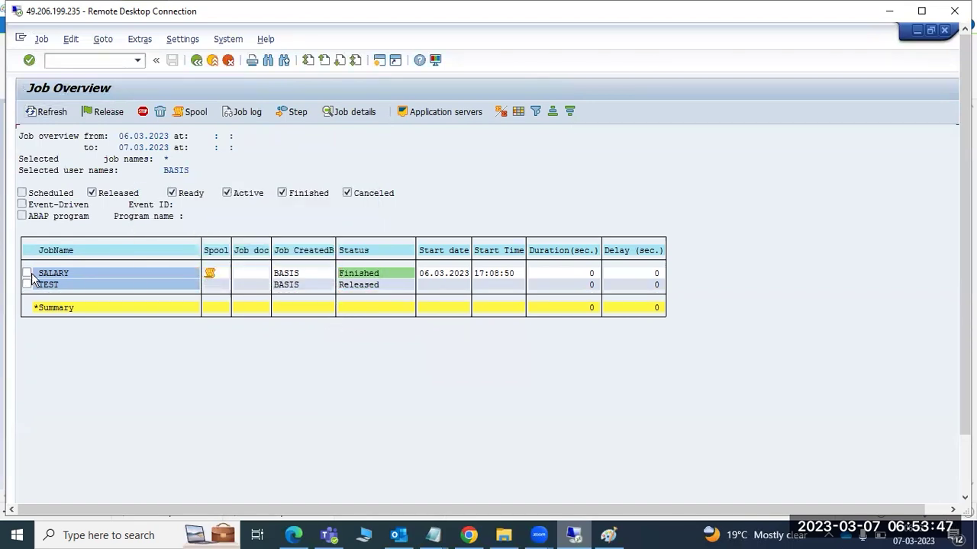
{"action": "left_click", "coordinate": [41, 39]}
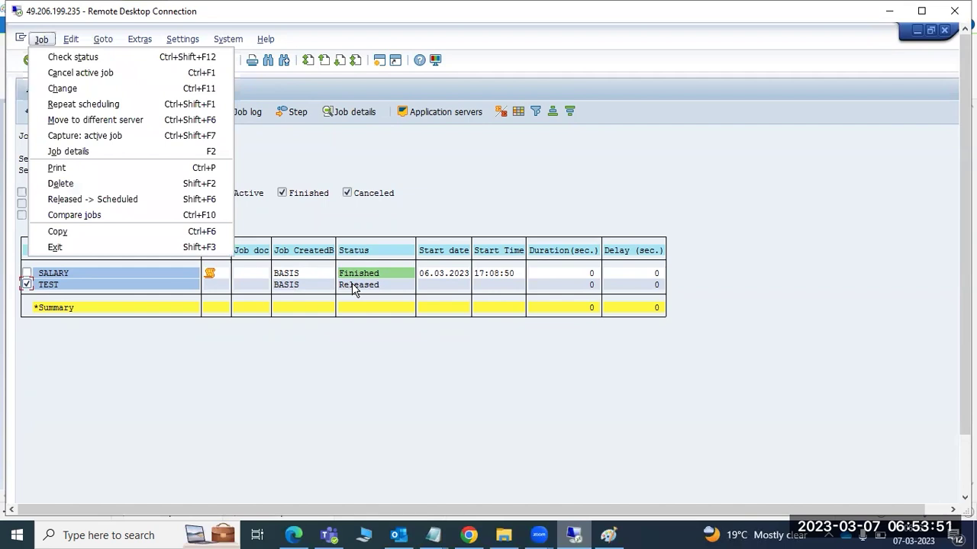
{"action": "left_click", "coordinate": [114, 201]}
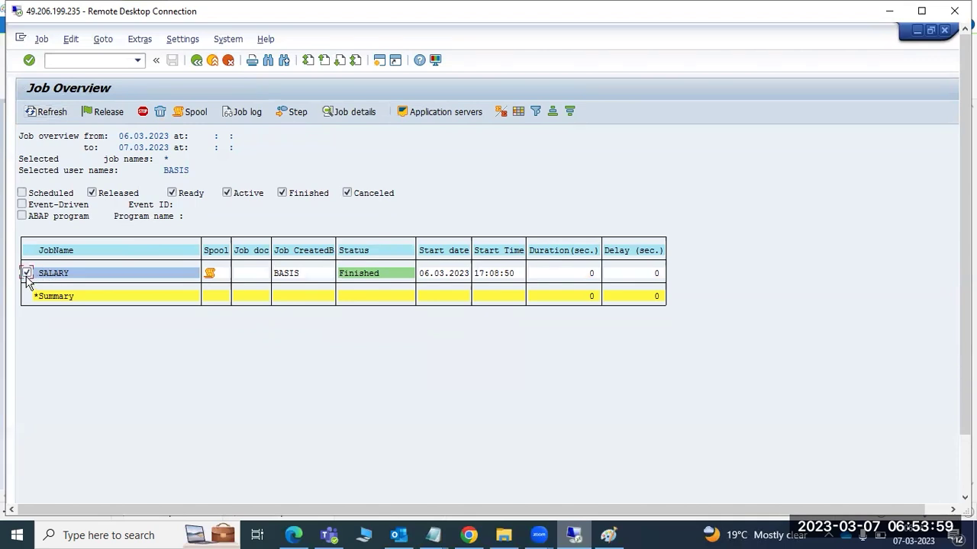
Try to change the finished job SALARY and refresh the job overview.
{"action": "left_click", "coordinate": [42, 39]}
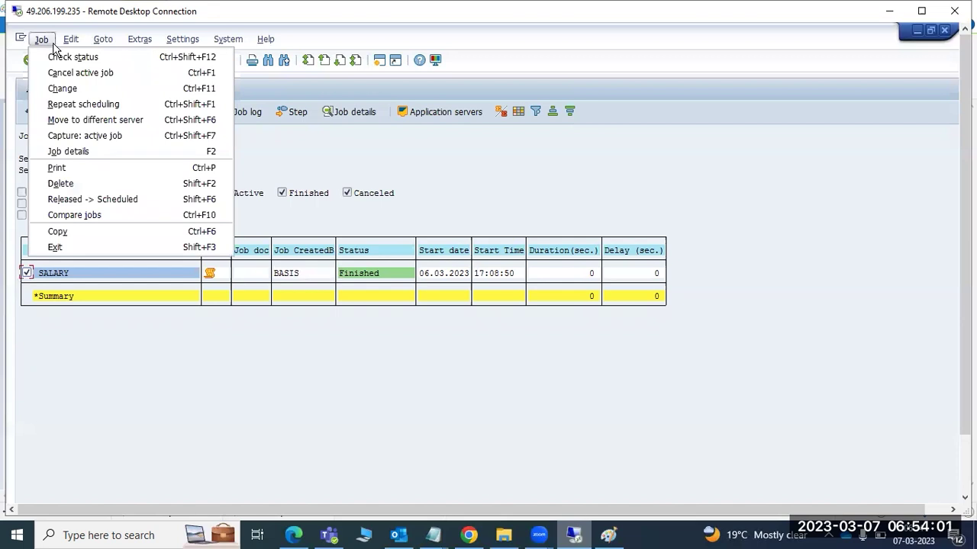
{"action": "left_click", "coordinate": [64, 88]}
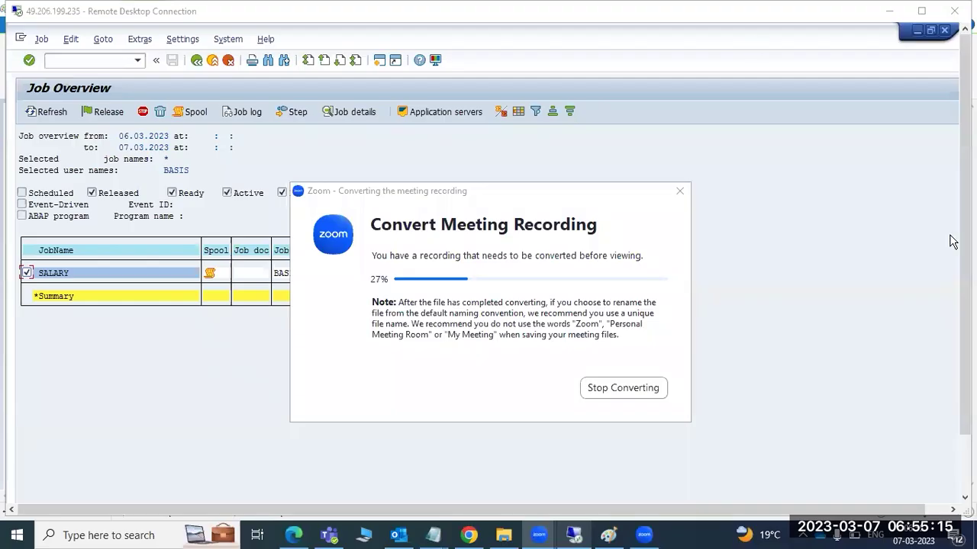
{"action": "left_click", "coordinate": [39, 115]}
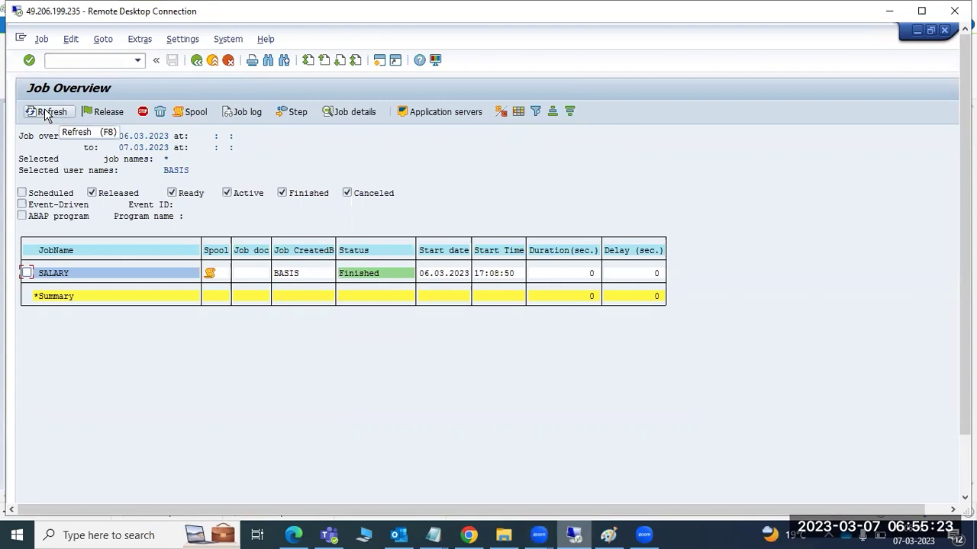
View the job log and step list of the job SALARY, and return to SAP Easy Access.
{"action": "scroll", "coordinate": [965, 381], "scroll_direction": "down", "scroll_amount": 1}
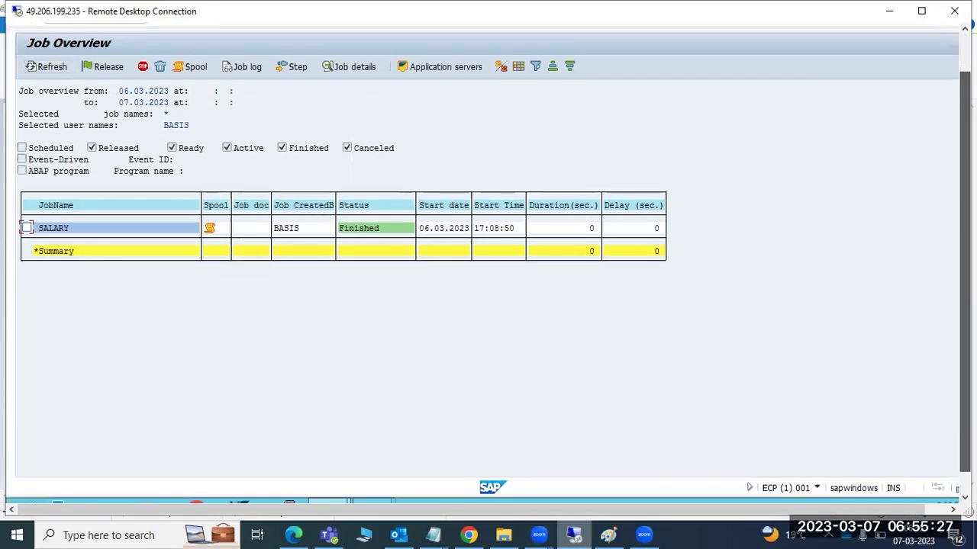
{"action": "scroll", "coordinate": [489, 262], "scroll_direction": "up", "scroll_amount": 1}
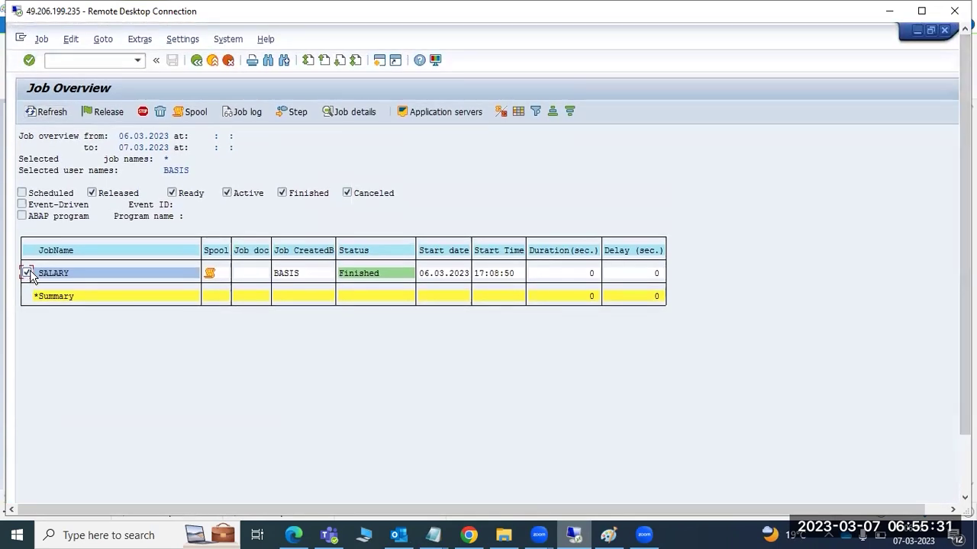
{"action": "left_click", "coordinate": [237, 115]}
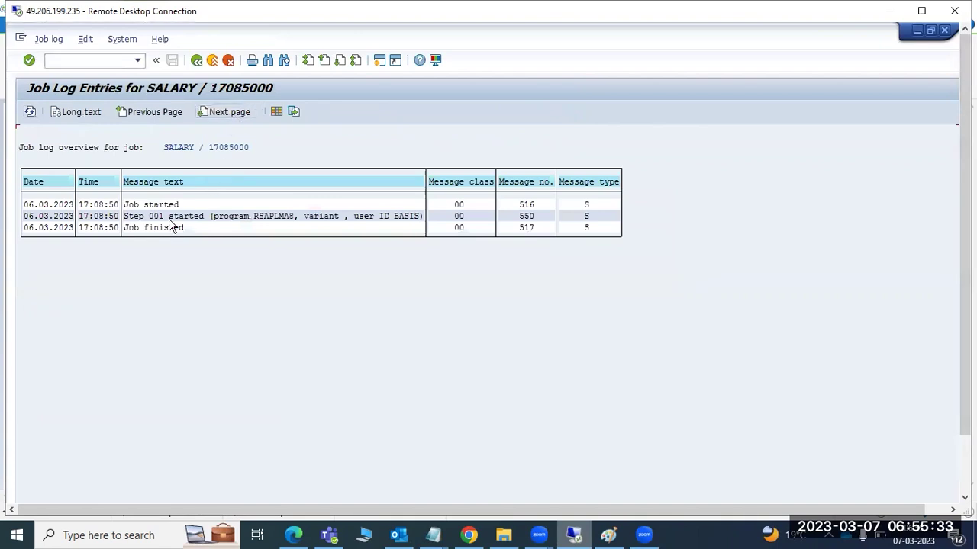
{"action": "left_click", "coordinate": [196, 62]}
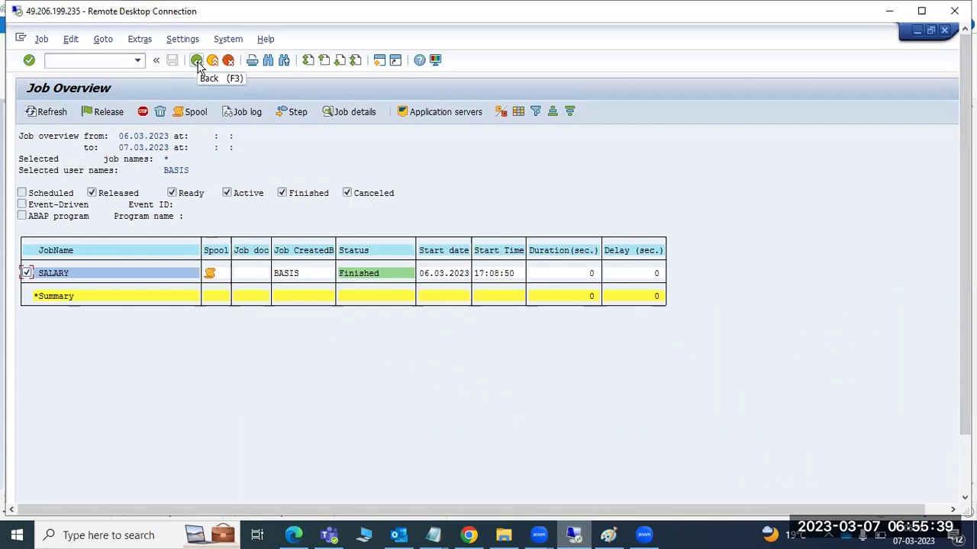
{"action": "left_click", "coordinate": [282, 115]}
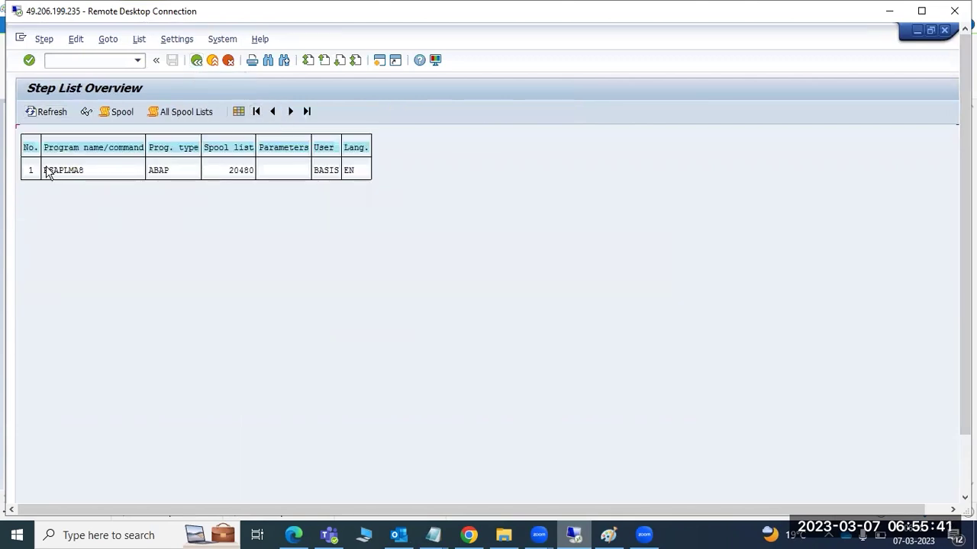
{"action": "left_click", "coordinate": [197, 61]}
{"action": "left_click", "coordinate": [197, 61]}
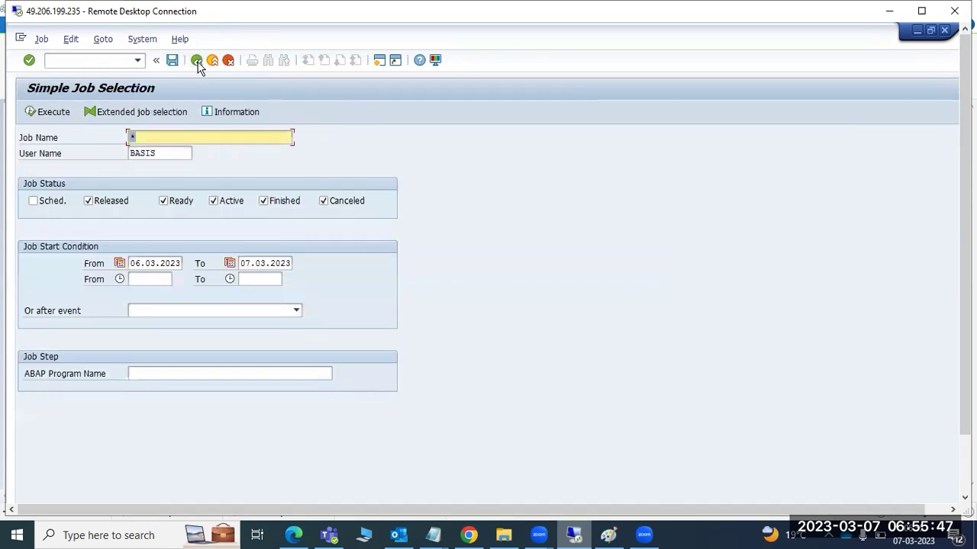
{"action": "left_click", "coordinate": [197, 61]}
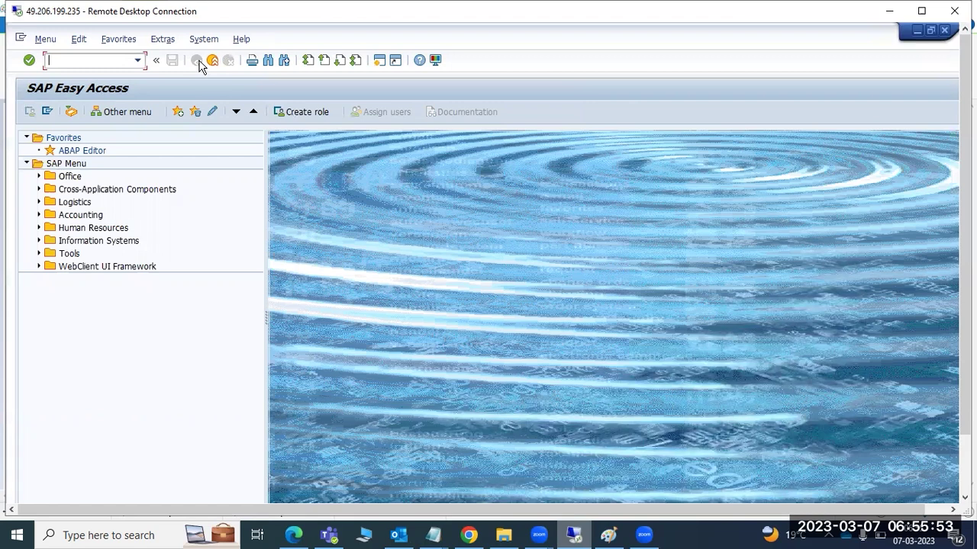
Define a new background job named EXAMPLE1 in transaction SM36 and start creating its first step.
{"action": "type", "text": "sm36"}
{"action": "key", "text": "Return"}
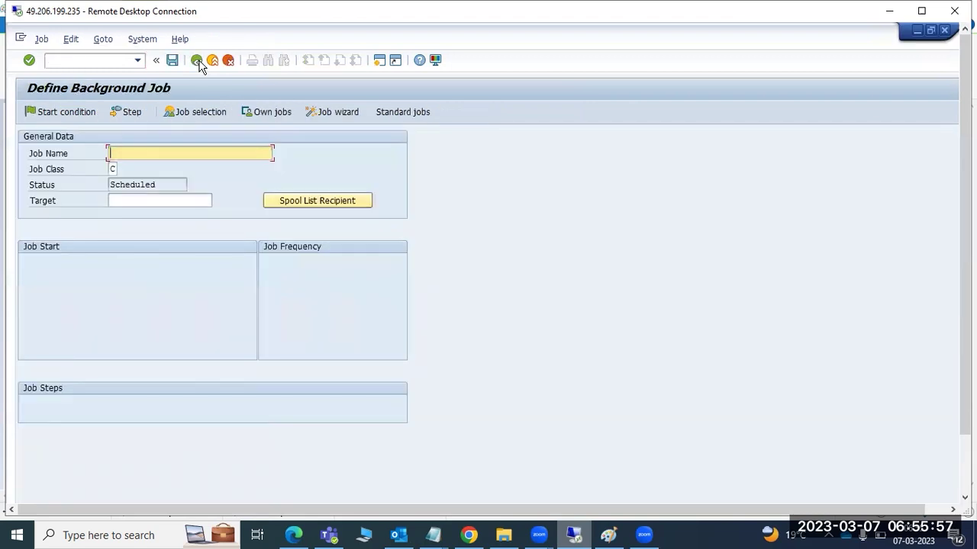
{"action": "type", "text": "EXAM"}
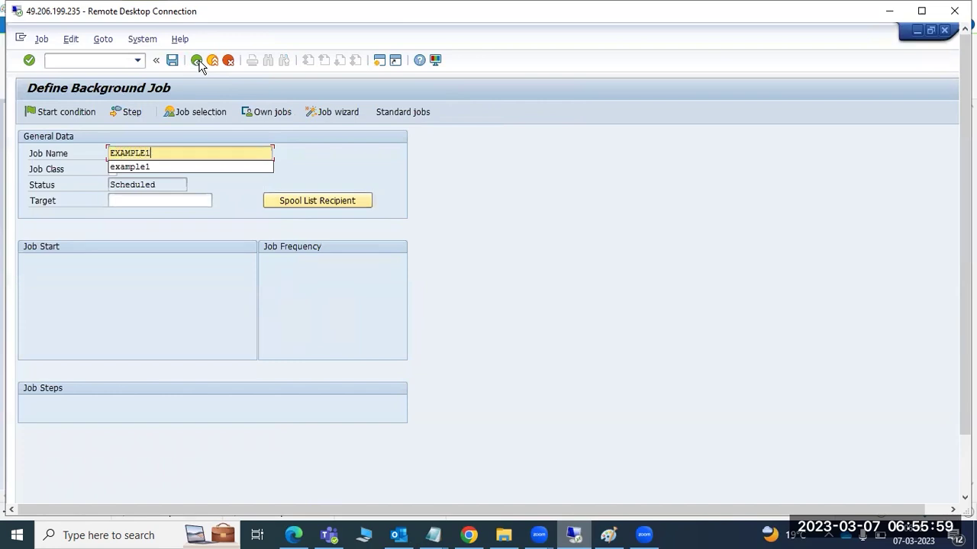
{"action": "type", "text": "PLE1"}
{"action": "left_click", "coordinate": [122, 215]}
{"action": "left_click", "coordinate": [65, 157]}
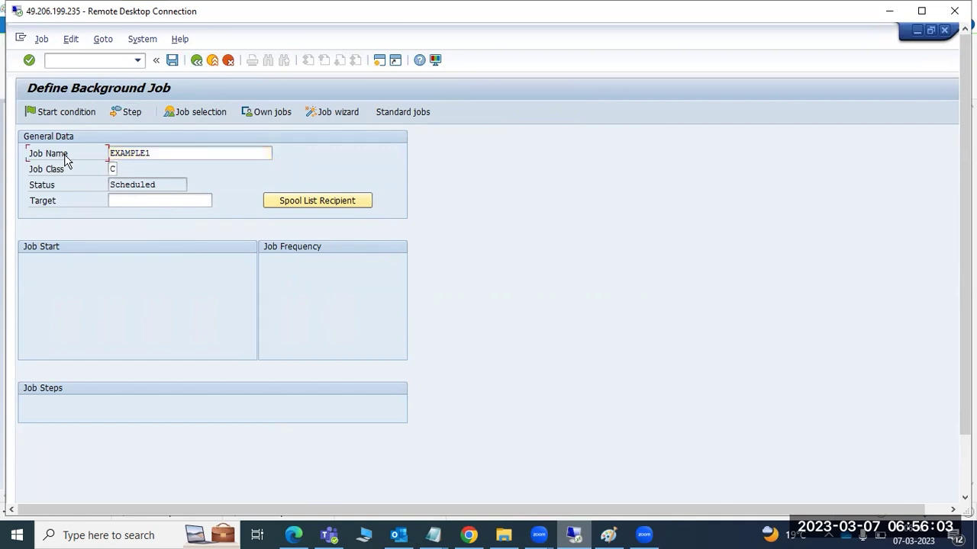
{"action": "left_click", "coordinate": [126, 112]}
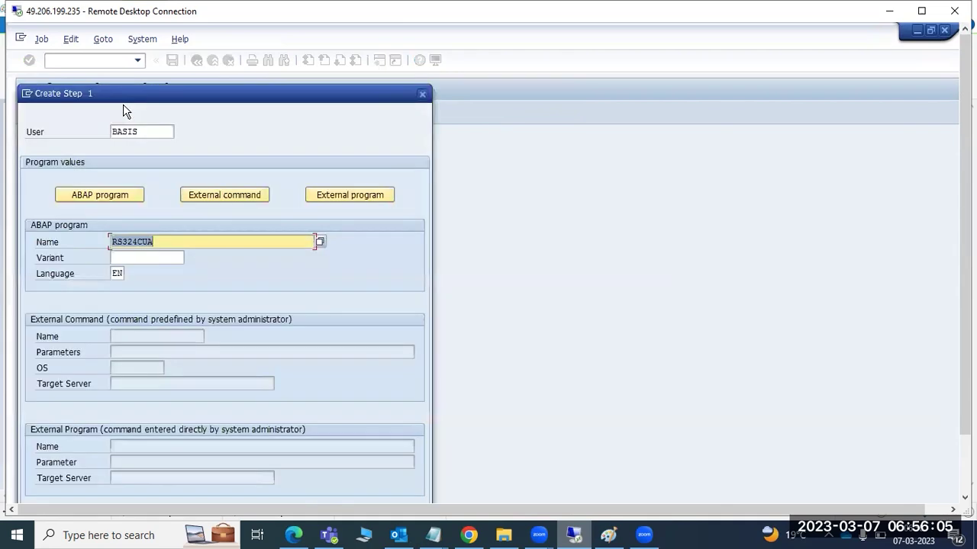
View the External command and External program step types and switch the step back to ABAP program.
{"action": "left_click", "coordinate": [246, 197]}
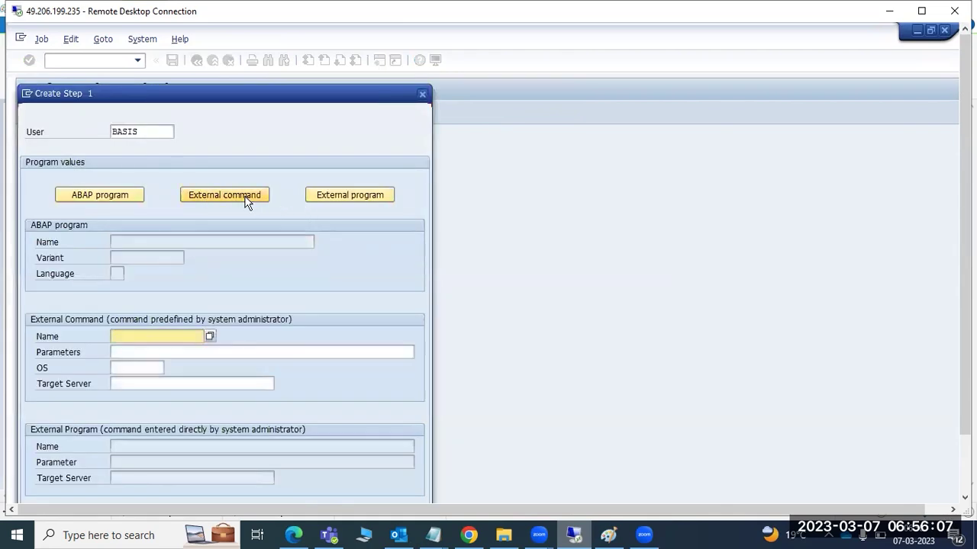
{"action": "left_click", "coordinate": [336, 197]}
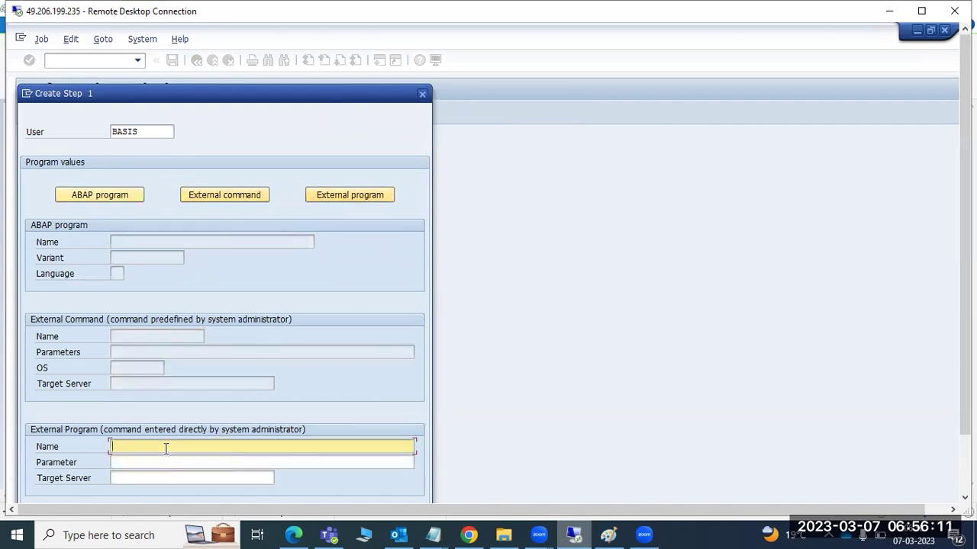
{"action": "left_click", "coordinate": [202, 197]}
{"action": "left_click", "coordinate": [100, 197]}
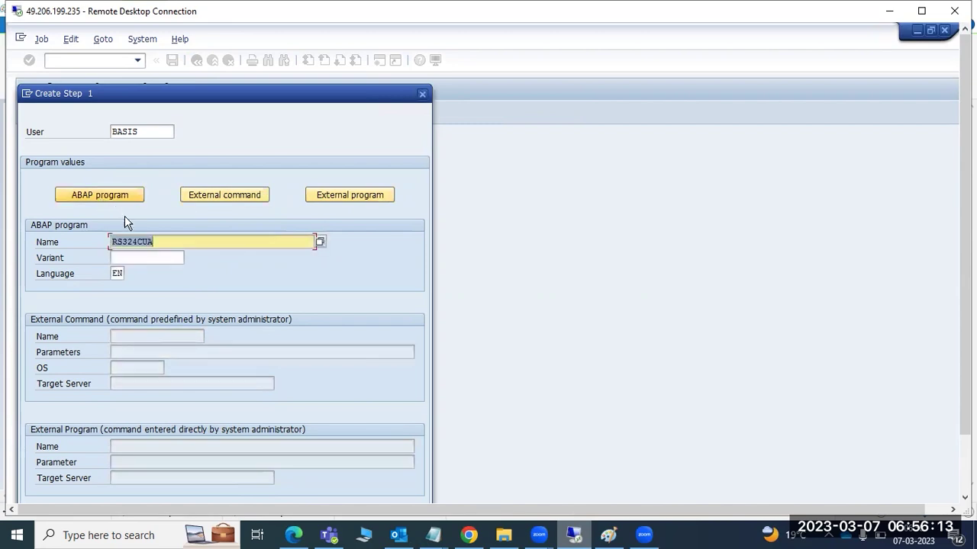
Search the ABAP programs for RS*, choose RSA1GEND for the step, save it and return to the job definition.
{"action": "left_click", "coordinate": [317, 241]}
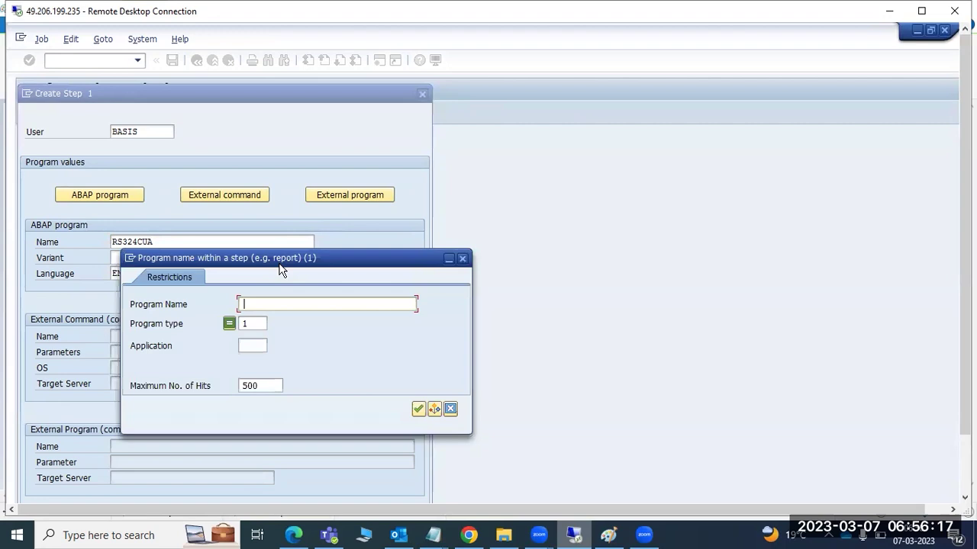
{"action": "type", "text": "RS*"}
{"action": "key", "text": "Return"}
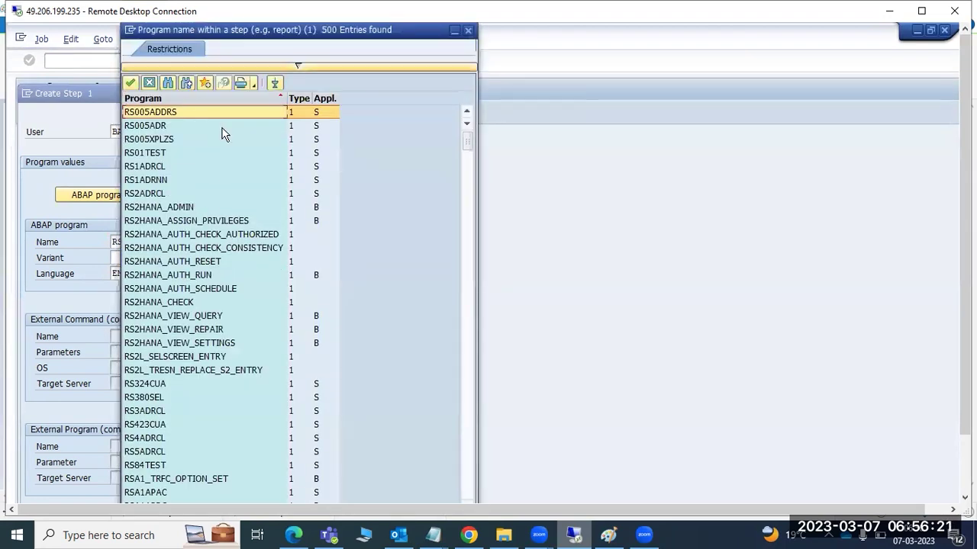
{"action": "scroll", "coordinate": [223, 135], "scroll_direction": "down", "scroll_amount": 5}
{"action": "double_click", "coordinate": [157, 344]}
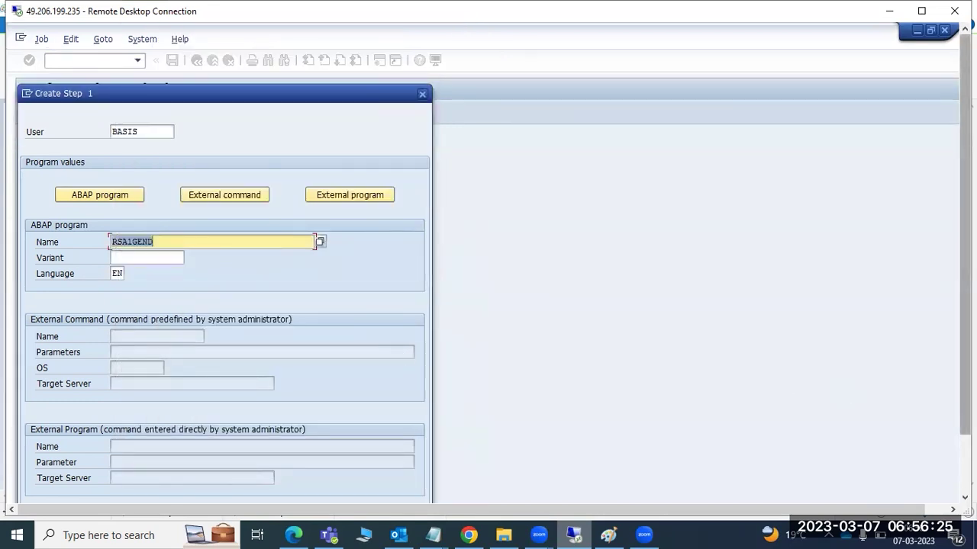
{"action": "scroll", "coordinate": [965, 228], "scroll_direction": "down", "scroll_amount": 3}
{"action": "left_click", "coordinate": [337, 463]}
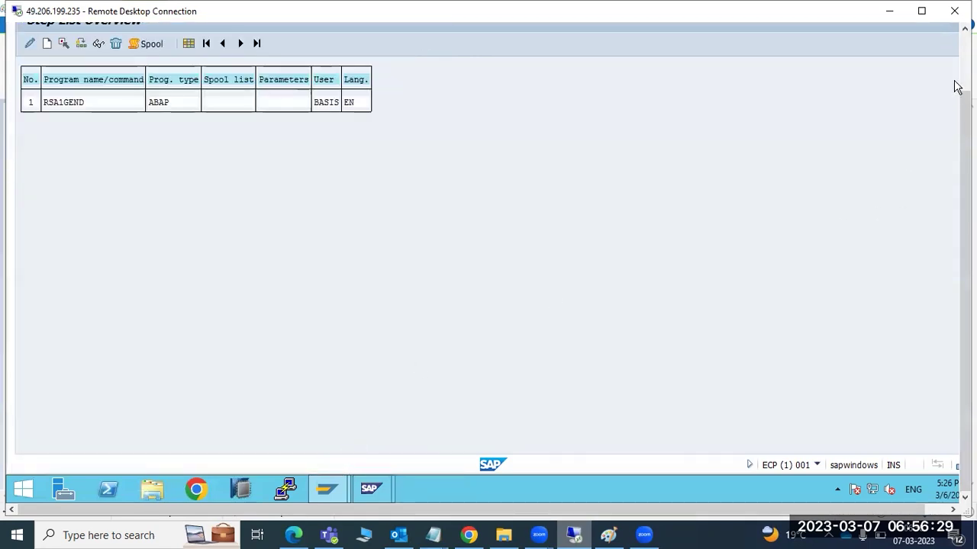
{"action": "scroll", "coordinate": [954, 87], "scroll_direction": "up", "scroll_amount": 3}
{"action": "left_click", "coordinate": [195, 61]}
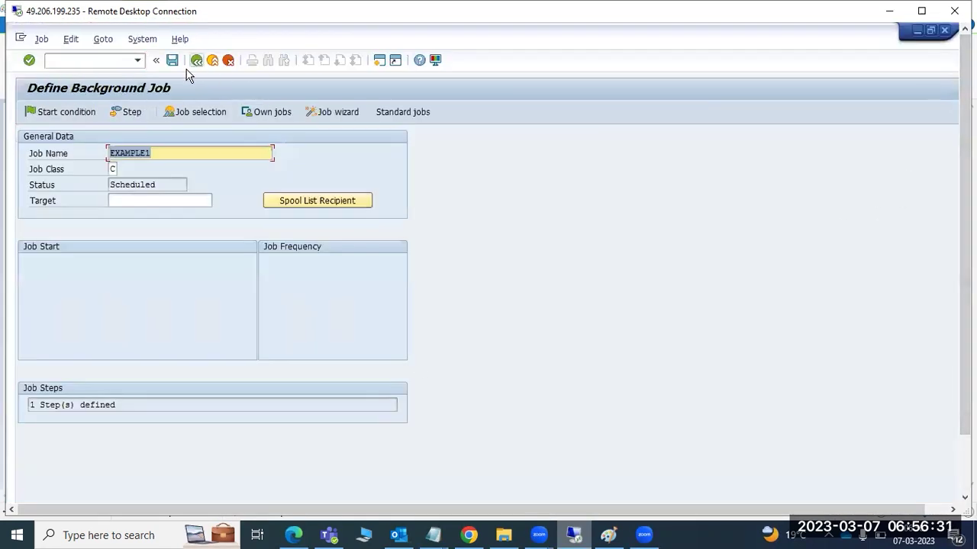
Give the job EXAMPLE1 an immediate start condition with a daily period and save the job.
{"action": "left_click", "coordinate": [64, 112]}
{"action": "left_click", "coordinate": [64, 182]}
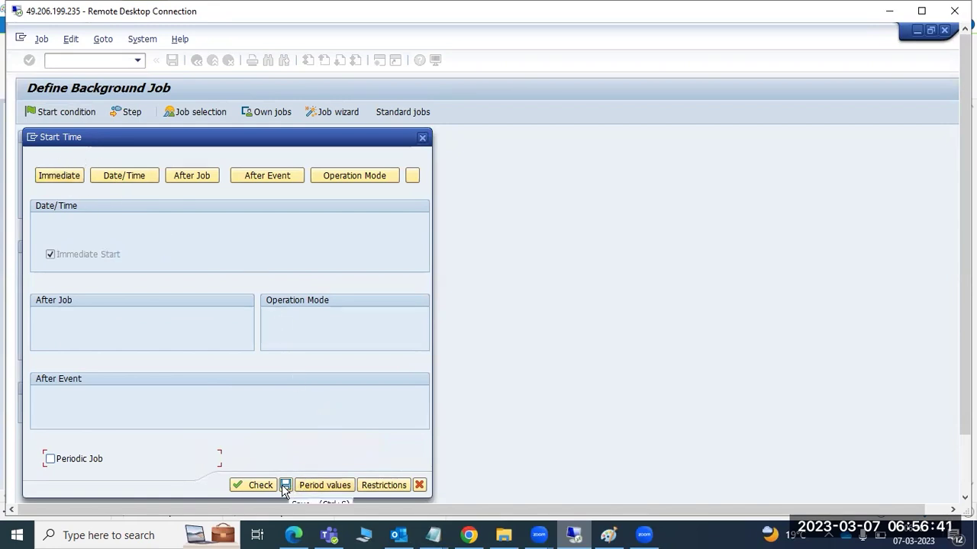
{"action": "left_click", "coordinate": [324, 485]}
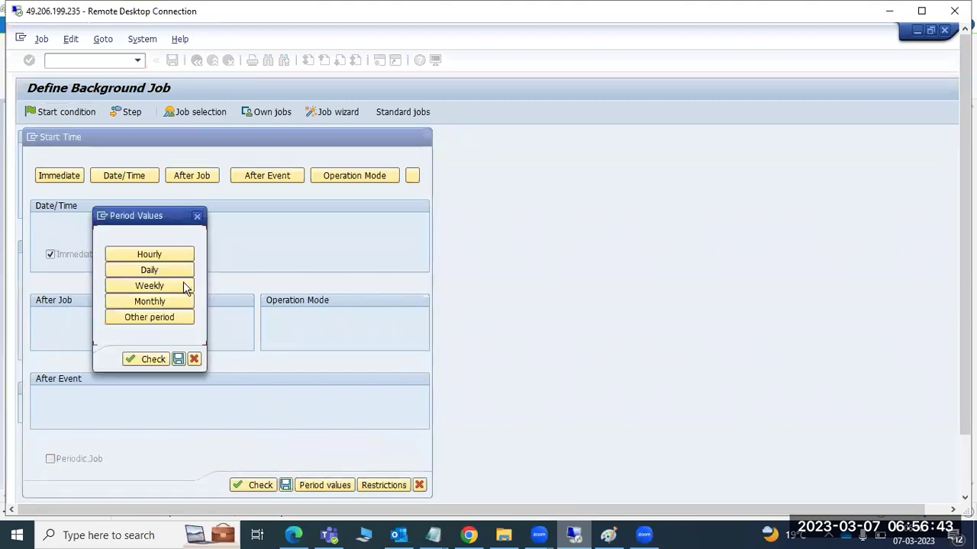
{"action": "left_click", "coordinate": [162, 271]}
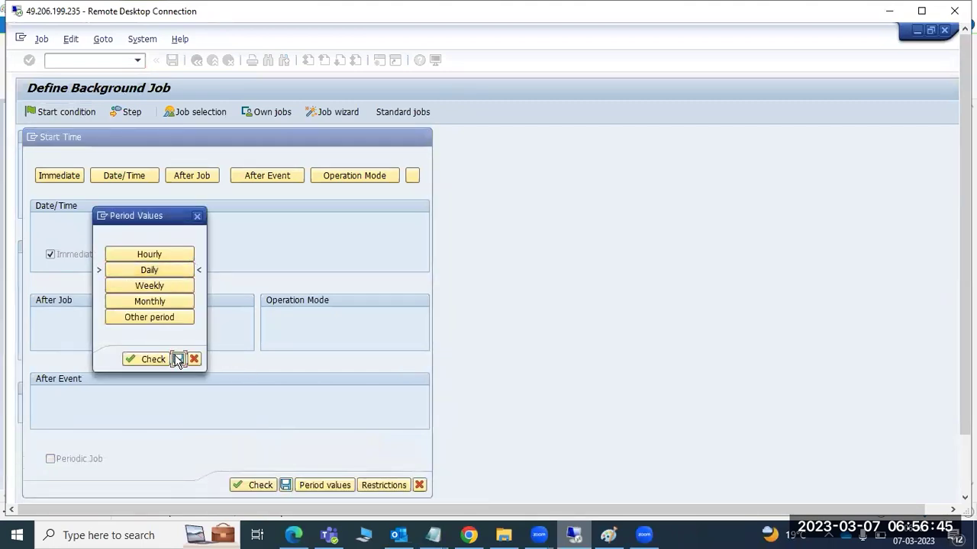
{"action": "left_click", "coordinate": [177, 359]}
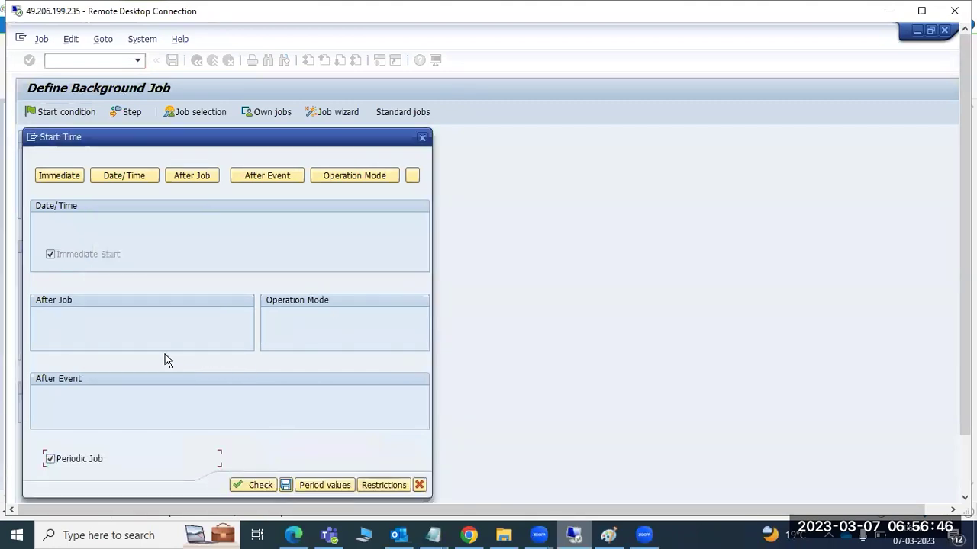
{"action": "left_click", "coordinate": [285, 485]}
{"action": "left_click", "coordinate": [172, 60]}
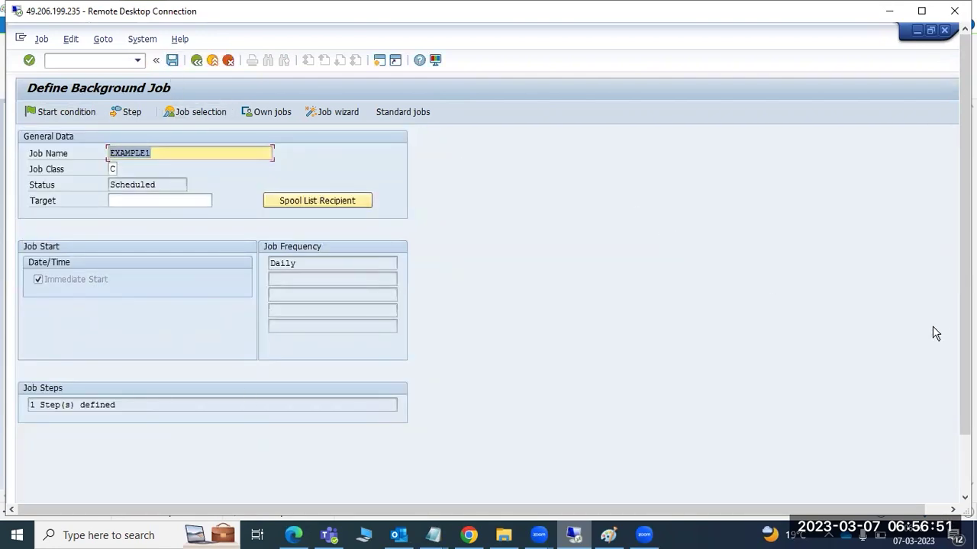
List the jobs of user BASIS in transaction SM37, view the job log of EXAMPLE1 and return to the job overview.
{"action": "mouse_move", "coordinate": [964, 333]}
{"action": "left_mouse_down"}
{"action": "mouse_move", "coordinate": [964, 389]}
{"action": "mouse_move", "coordinate": [965, 328]}
{"action": "left_mouse_up"}
{"action": "left_click", "coordinate": [54, 60]}
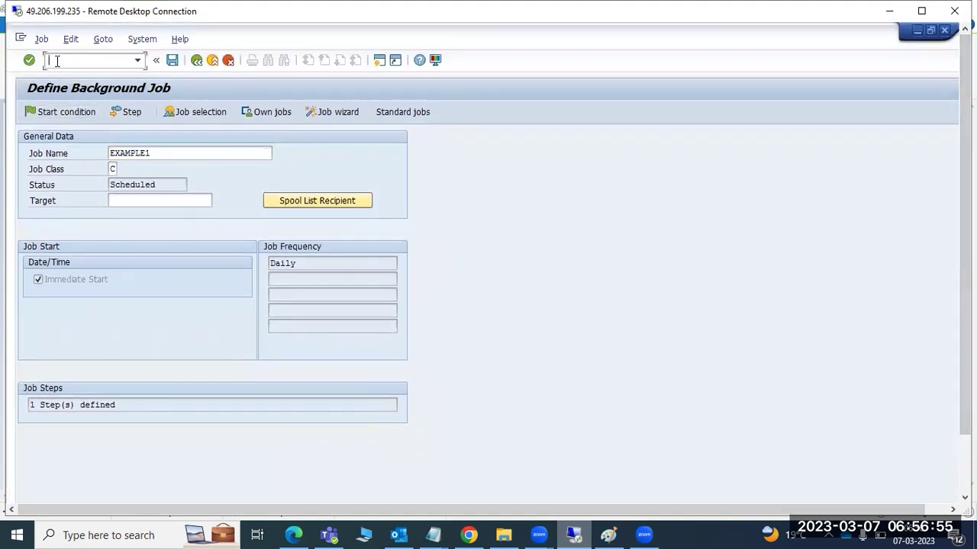
{"action": "type", "text": "/nsm37"}
{"action": "key", "text": "Return"}
{"action": "left_click", "coordinate": [51, 113]}
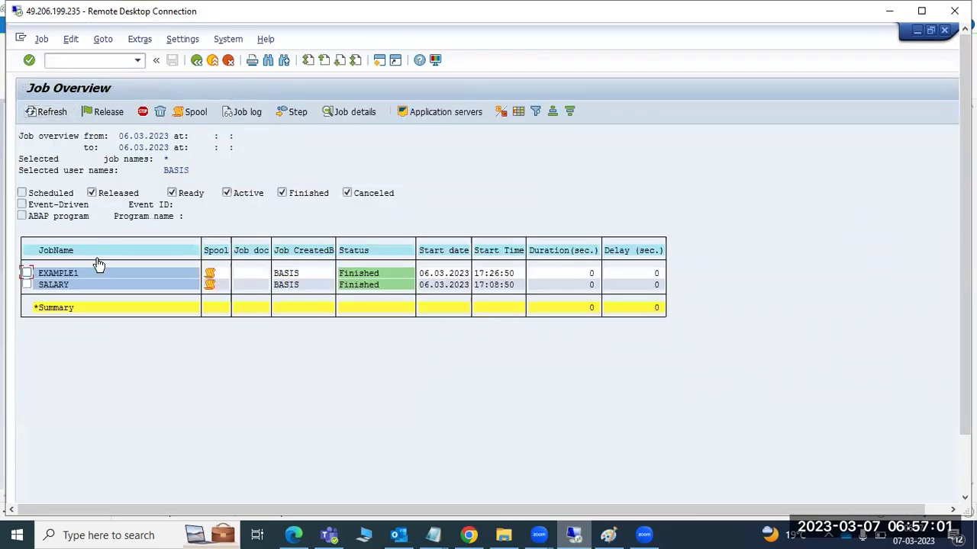
{"action": "left_click", "coordinate": [26, 273]}
{"action": "left_click", "coordinate": [239, 113]}
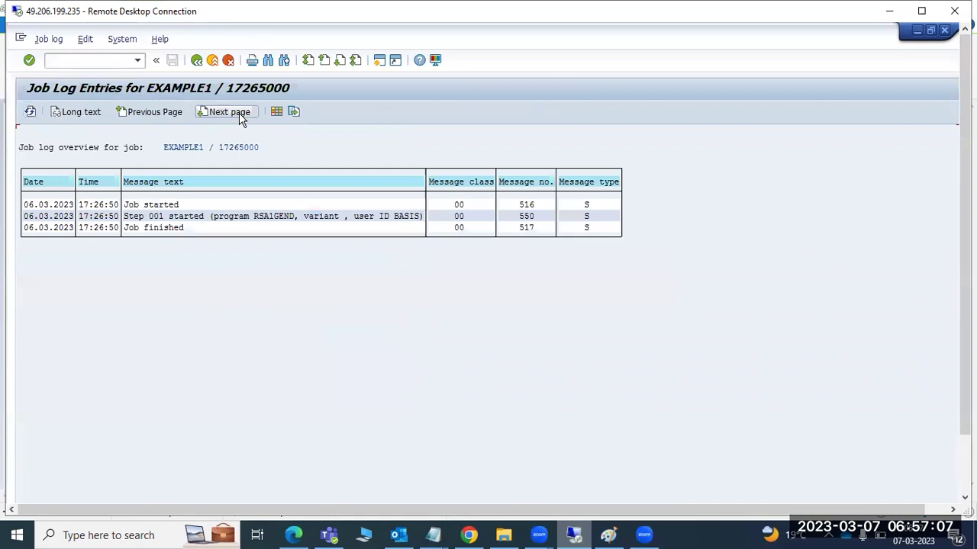
{"action": "left_click", "coordinate": [195, 61]}
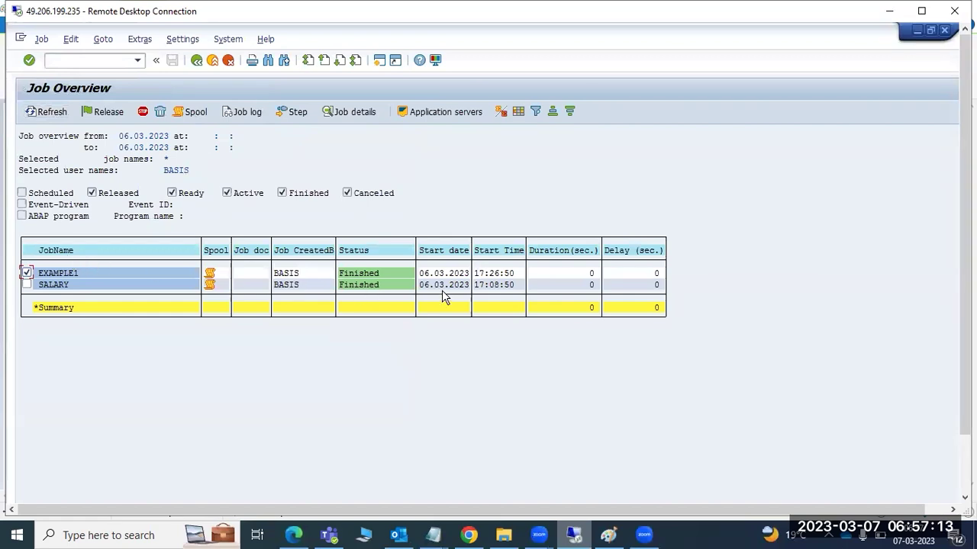
Review the status of EXAMPLE1 against the job status list in the Paint notes and return to the job overview.
{"action": "left_click", "coordinate": [347, 275]}
{"action": "left_click", "coordinate": [599, 533]}
{"action": "left_click", "coordinate": [128, 319]}
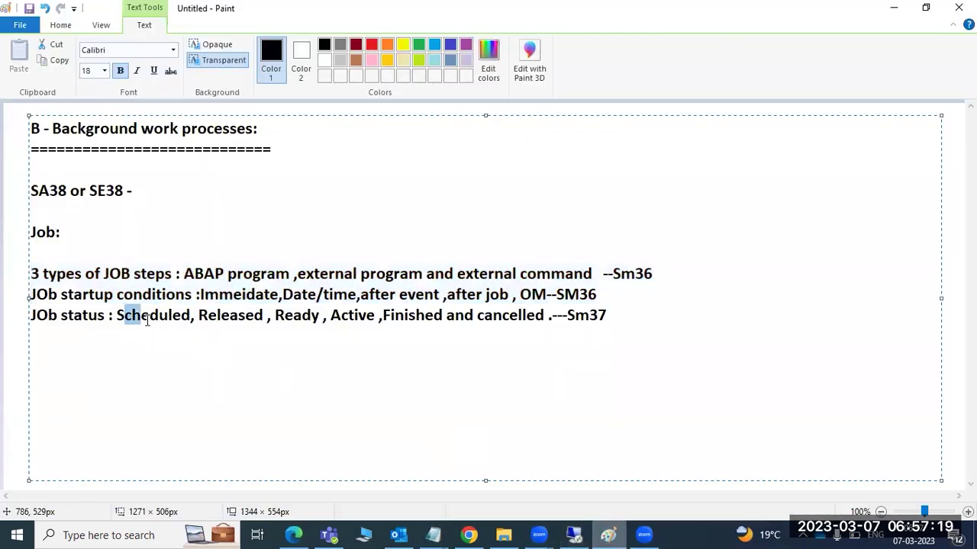
{"action": "left_click_drag", "start_coordinate": [222, 315], "coordinate": [415, 317]}
{"action": "left_click", "coordinate": [489, 317]}
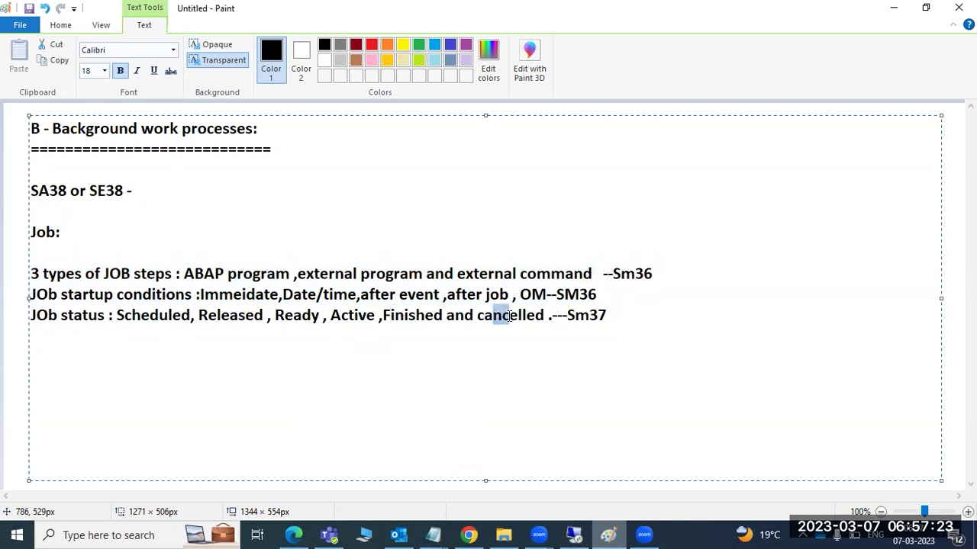
{"action": "left_click", "coordinate": [574, 534]}
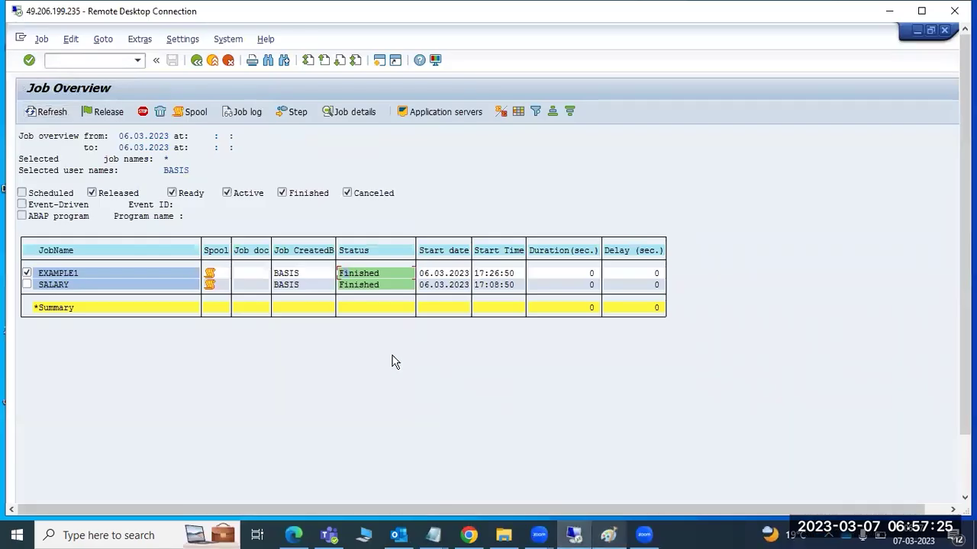
{"action": "left_click", "coordinate": [608, 535]}
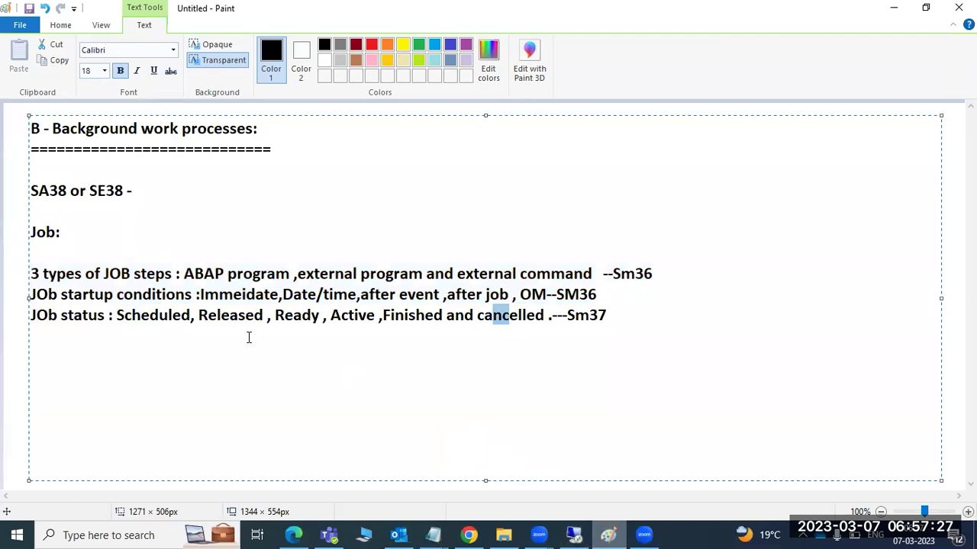
{"action": "left_click", "coordinate": [615, 533]}
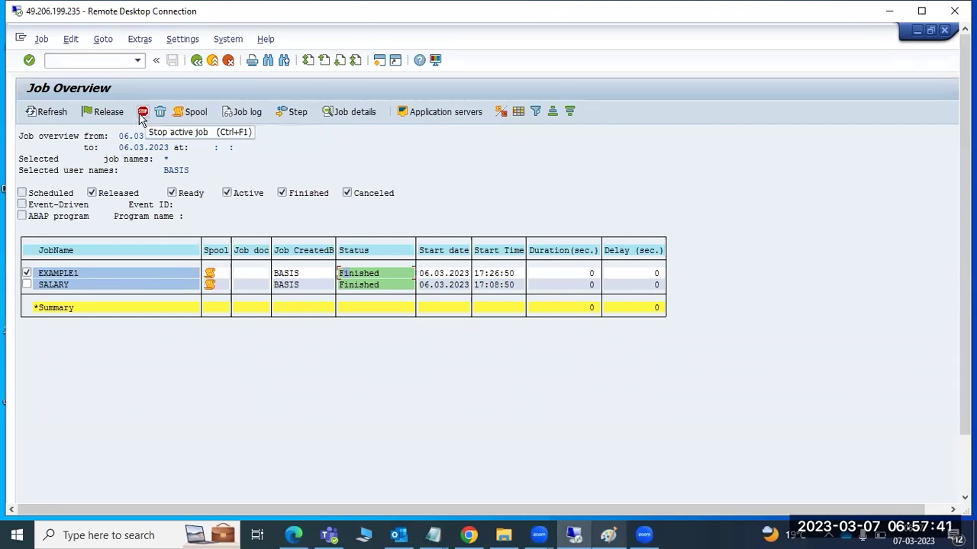
Try to stop the selected job EXAMPLE1 as an active job and return to SAP Easy Access.
{"action": "left_click", "coordinate": [142, 114]}
{"action": "left_click", "coordinate": [202, 268]}
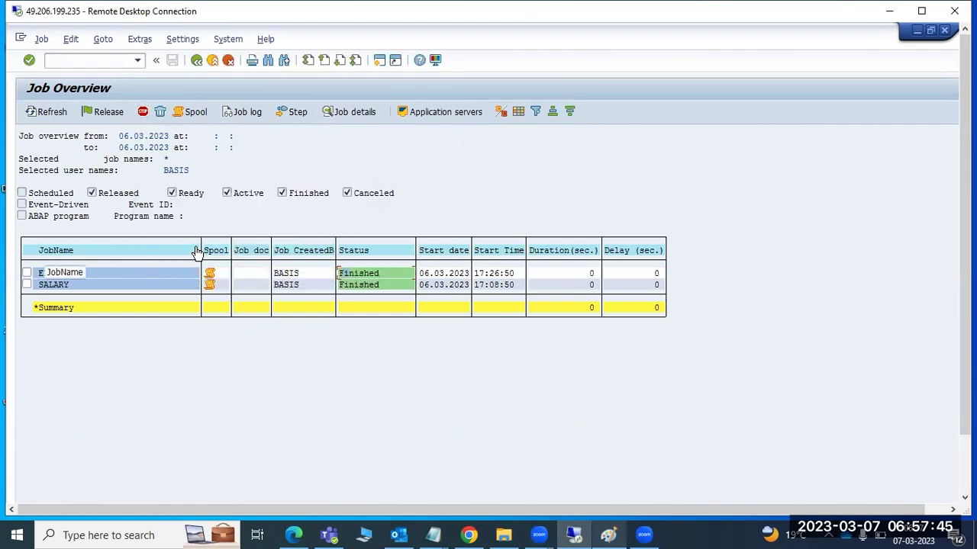
{"action": "left_click", "coordinate": [196, 60]}
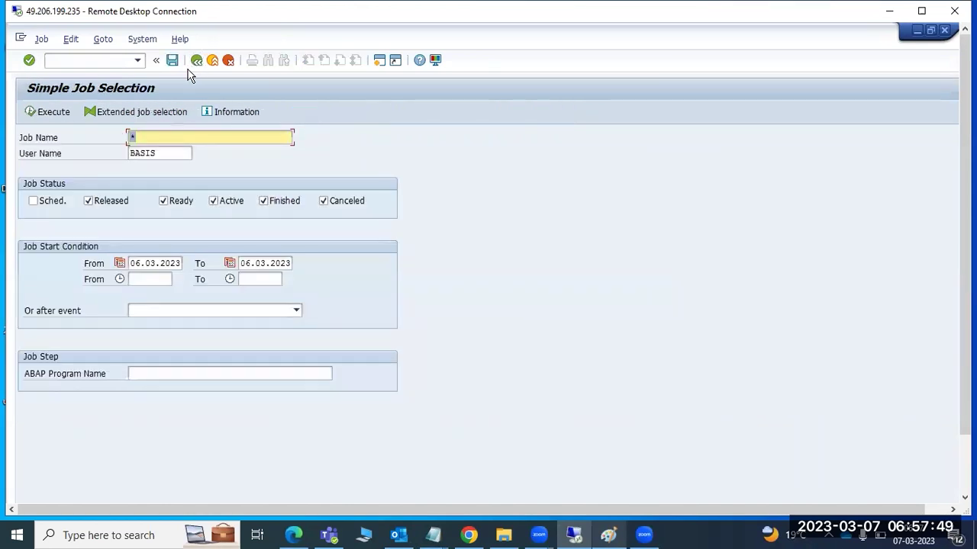
{"action": "left_click", "coordinate": [114, 61]}
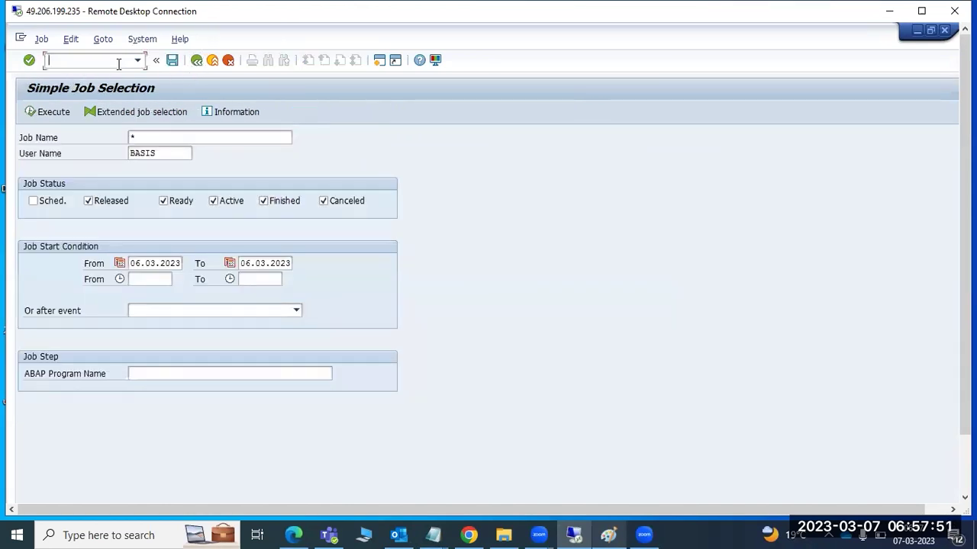
{"action": "left_click", "coordinate": [138, 62]}
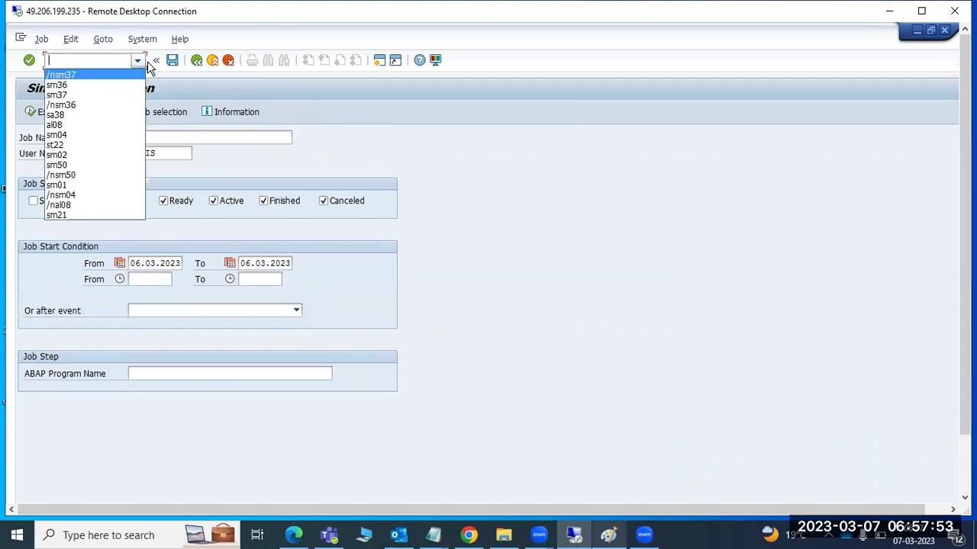
{"action": "left_click", "coordinate": [196, 61]}
{"action": "left_click", "coordinate": [196, 60]}
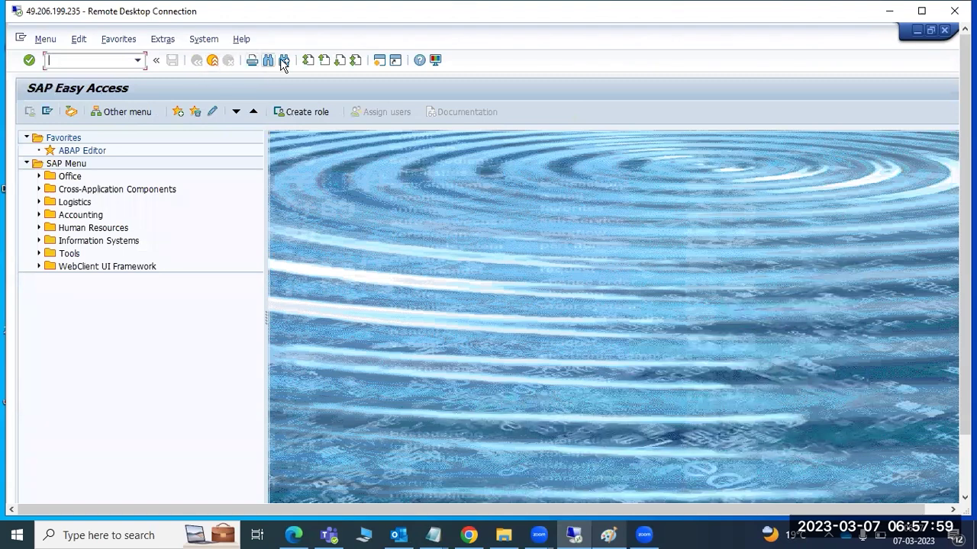
Switch to the Paint notes and delete all text below the heading "B - Background work processes:" and its underline.
{"action": "left_click", "coordinate": [614, 534]}
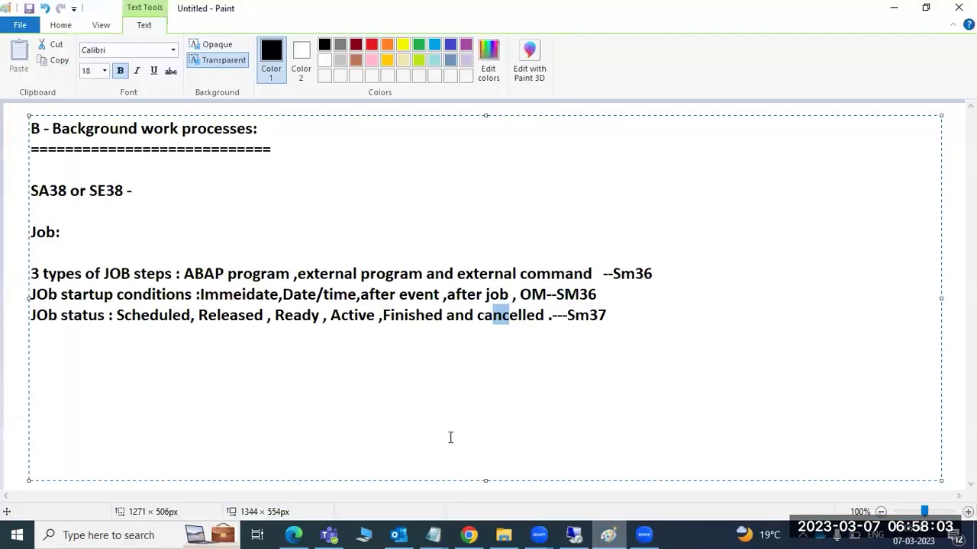
{"action": "left_click_drag", "start_coordinate": [363, 397], "coordinate": [252, 381]}
{"action": "left_click_drag", "start_coordinate": [647, 331], "coordinate": [6, 161]}
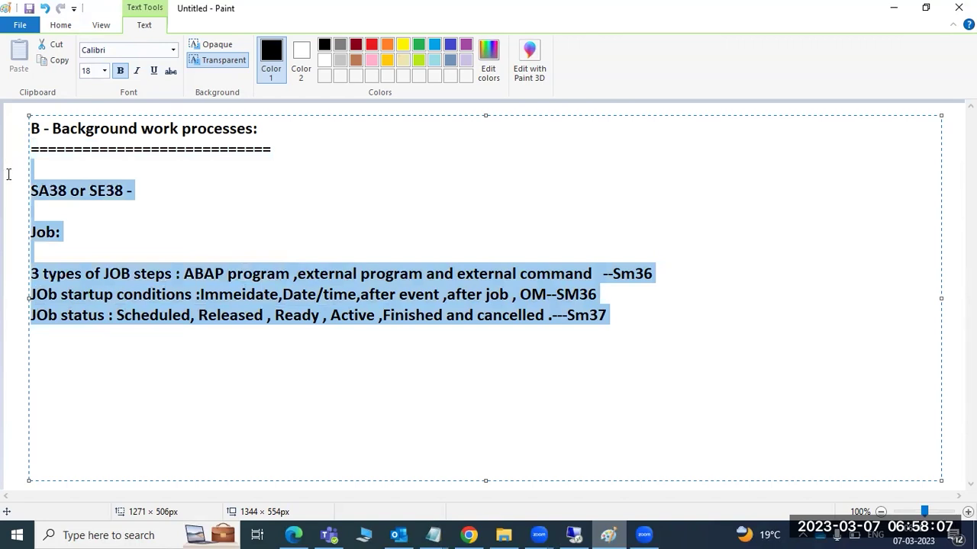
{"action": "key", "text": "Delete"}
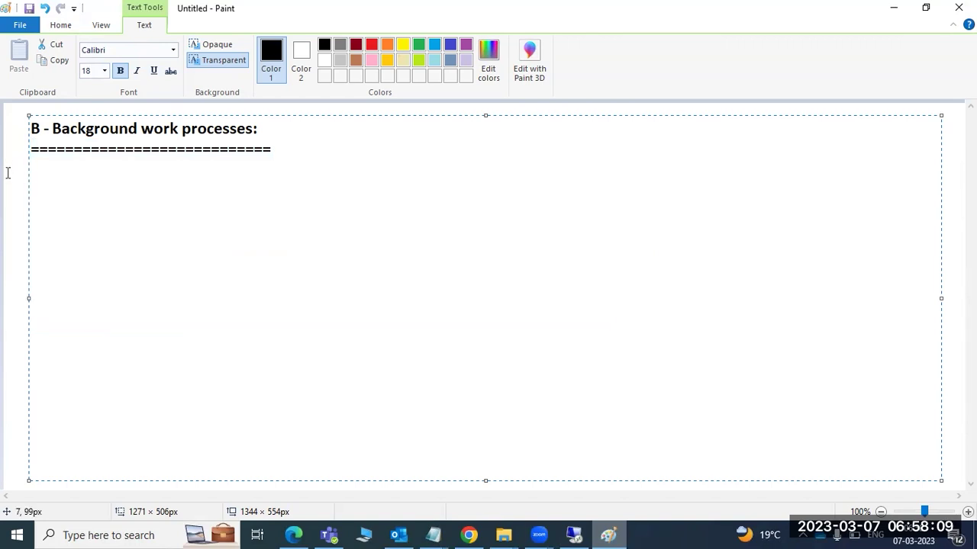
Write "Sm36-" under the heading and, after a blank line, "Job name".
{"action": "type", "text": "Sm36-"}
{"action": "key", "text": "Return"}
{"action": "key", "text": "Return"}
{"action": "type", "text": "Pro"}
{"action": "key", "text": "BackSpace"}
{"action": "key", "text": "BackSpace"}
{"action": "key", "text": "BackSpace"}
{"action": "type", "text": "Job name"}
{"action": "key", "text": "Return"}
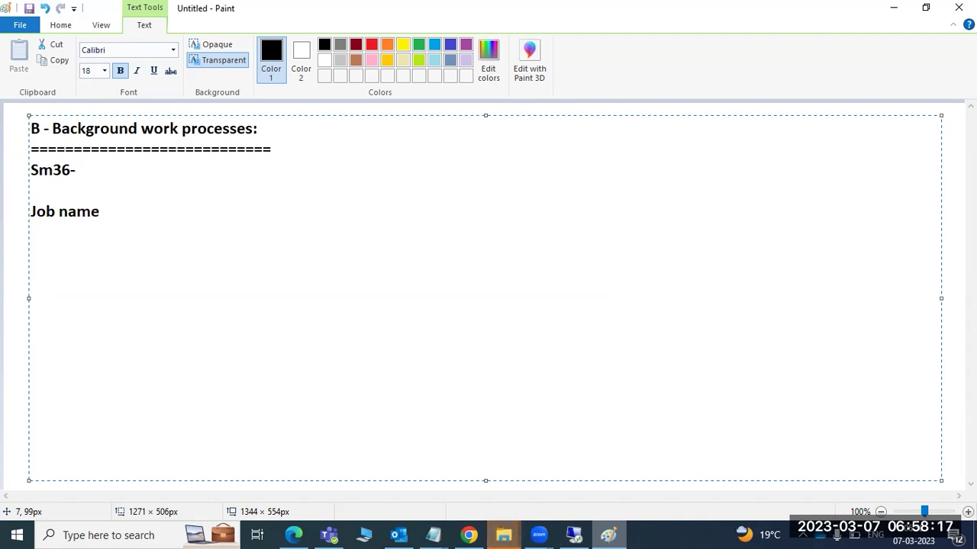
Add the lines "OWNER", "JOb steps" and "JOb startup condi.. =" below "Job name".
{"action": "type", "text": "OWNER"}
{"action": "key", "text": "Return"}
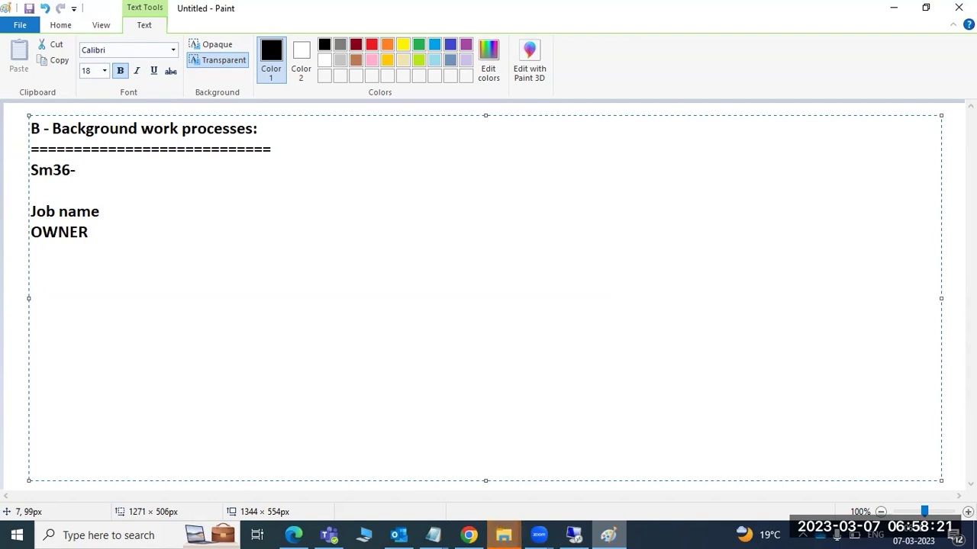
{"action": "type", "text": "JOb steps"}
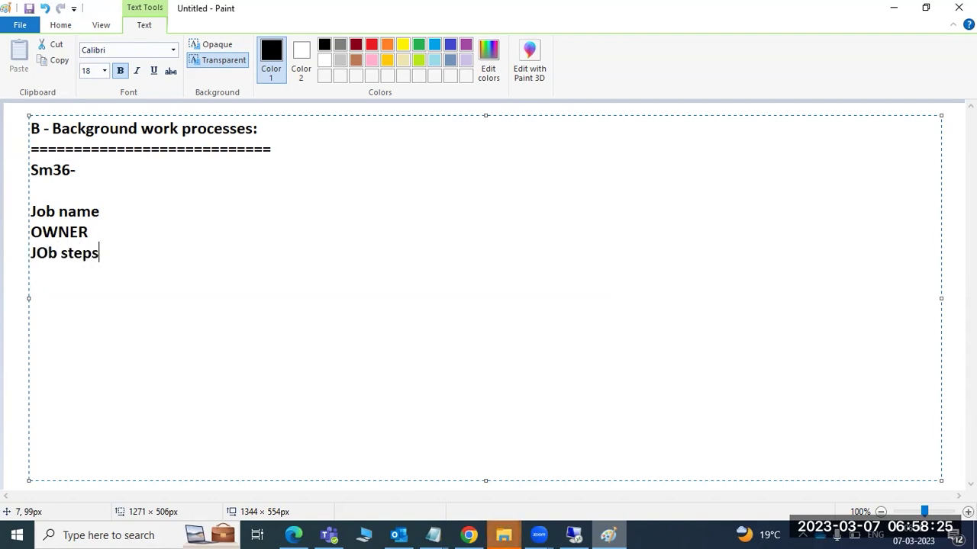
{"action": "key", "text": "Return"}
{"action": "type", "text": "JOb startup cond"}
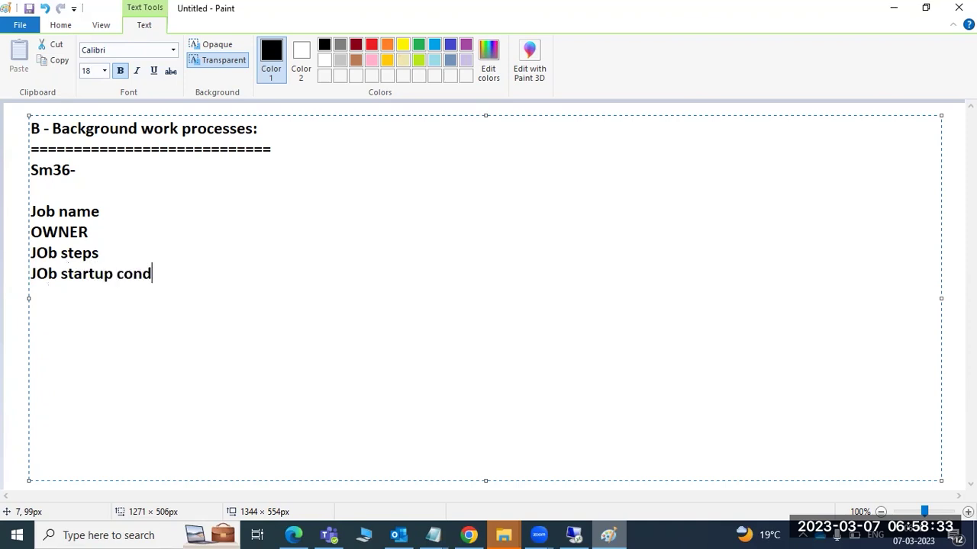
{"action": "type", "text": "i.. ="}
Add the line "SM37 =" below the startup condition line, leaving two blank lines between them.
{"action": "left_click_drag", "start_coordinate": [179, 275], "coordinate": [28, 210]}
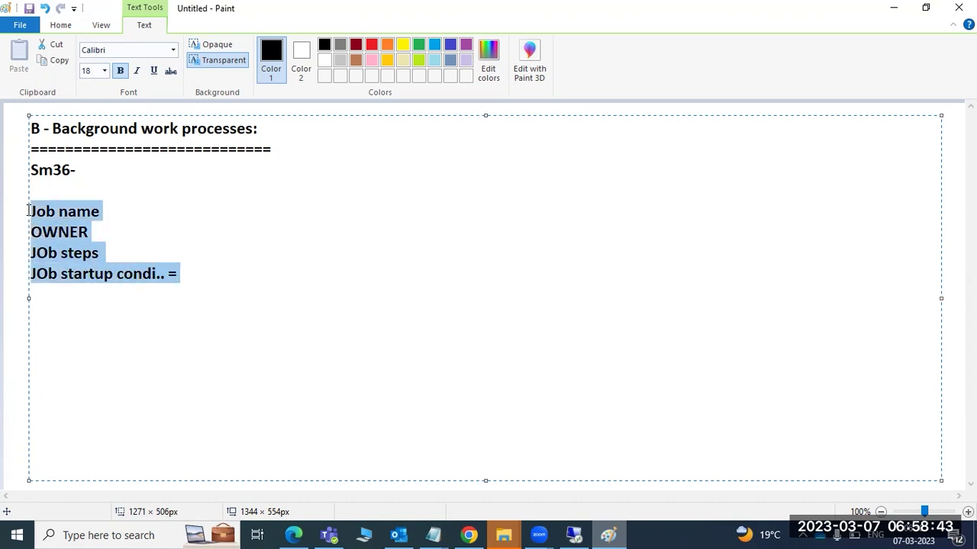
{"action": "left_click", "coordinate": [199, 275]}
{"action": "key", "text": "Return"}
{"action": "key", "text": "Return"}
{"action": "key", "text": "Return"}
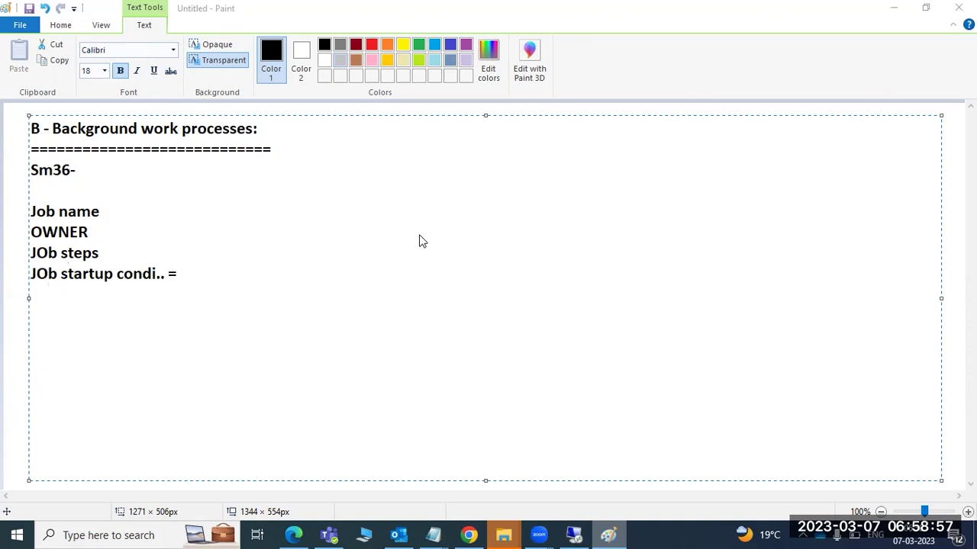
{"action": "left_click", "coordinate": [75, 314]}
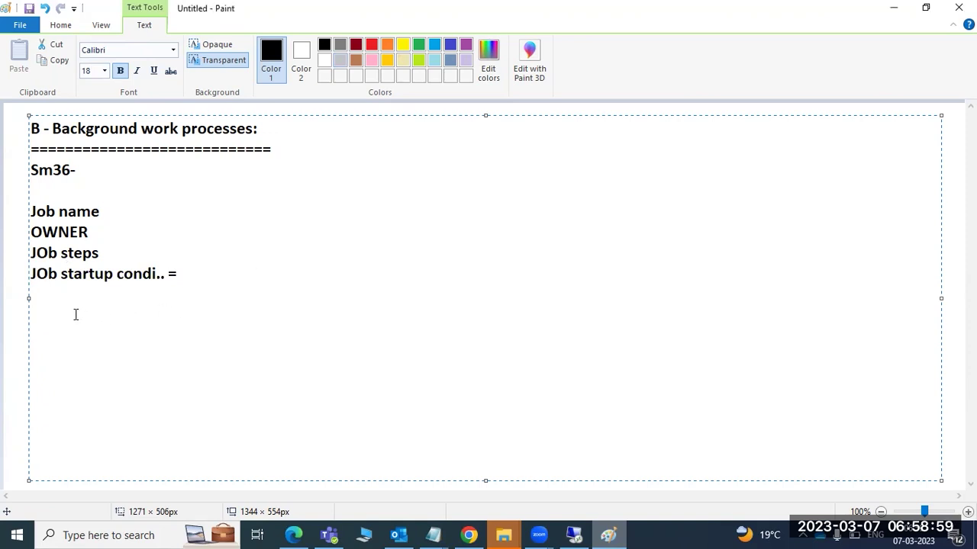
{"action": "type", "text": "SM37 ="}
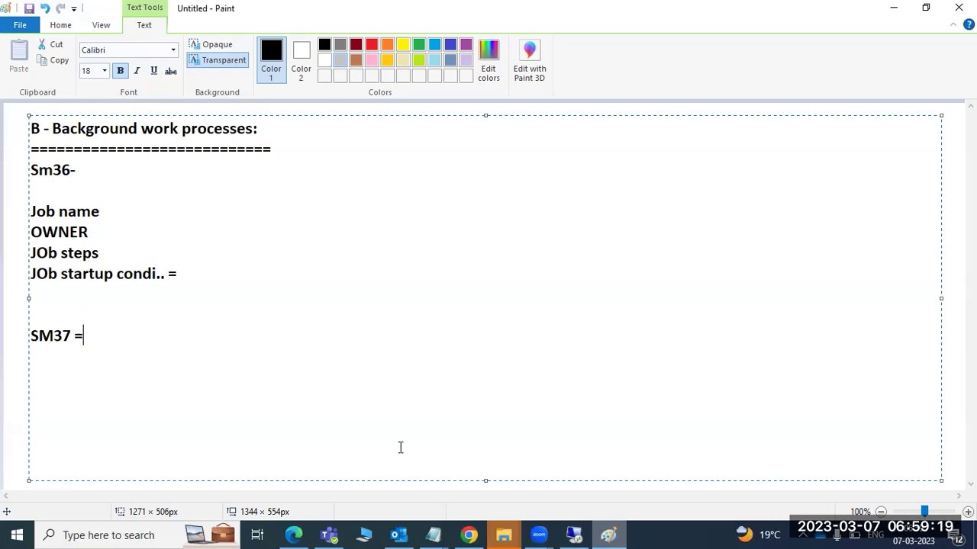
Switch to the SAP remote desktop and list the jobs of all users in transaction SM37, with job name * and user name *.
{"action": "left_click", "coordinate": [584, 533]}
{"action": "type", "text": "sm37"}
{"action": "key", "text": "Return"}
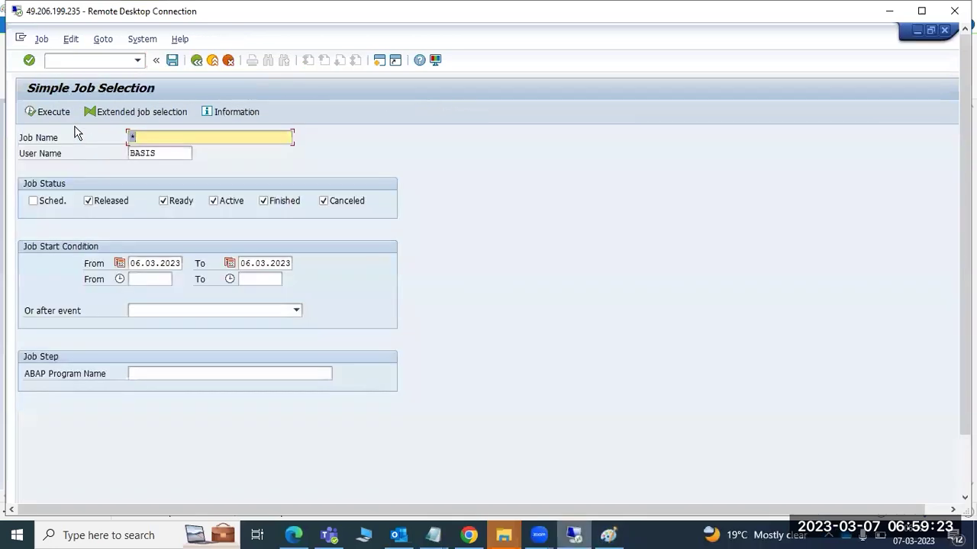
{"action": "key", "text": "Tab"}
{"action": "type", "text": "*"}
{"action": "left_click", "coordinate": [143, 137]}
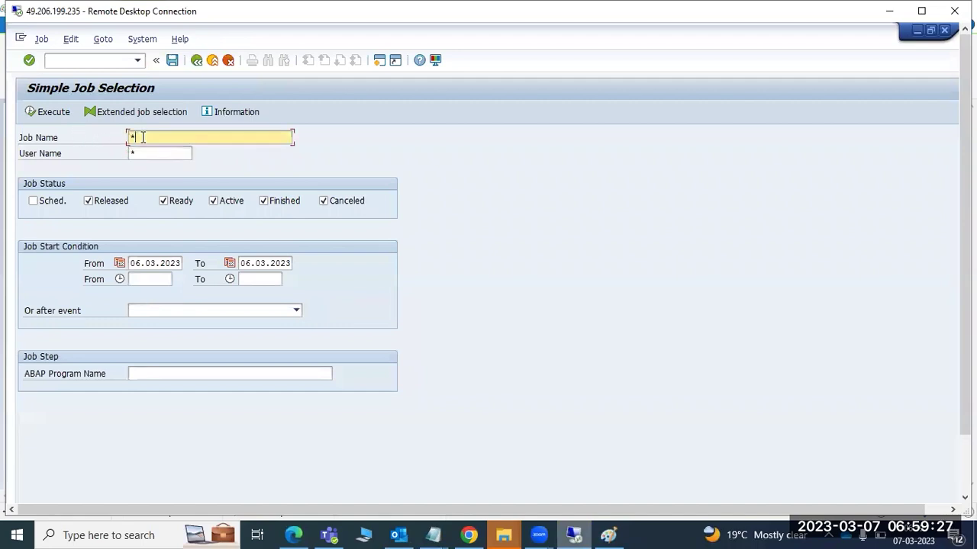
{"action": "left_click_drag", "start_coordinate": [143, 138], "coordinate": [127, 138]}
{"action": "left_click", "coordinate": [149, 138]}
{"action": "left_click", "coordinate": [148, 157]}
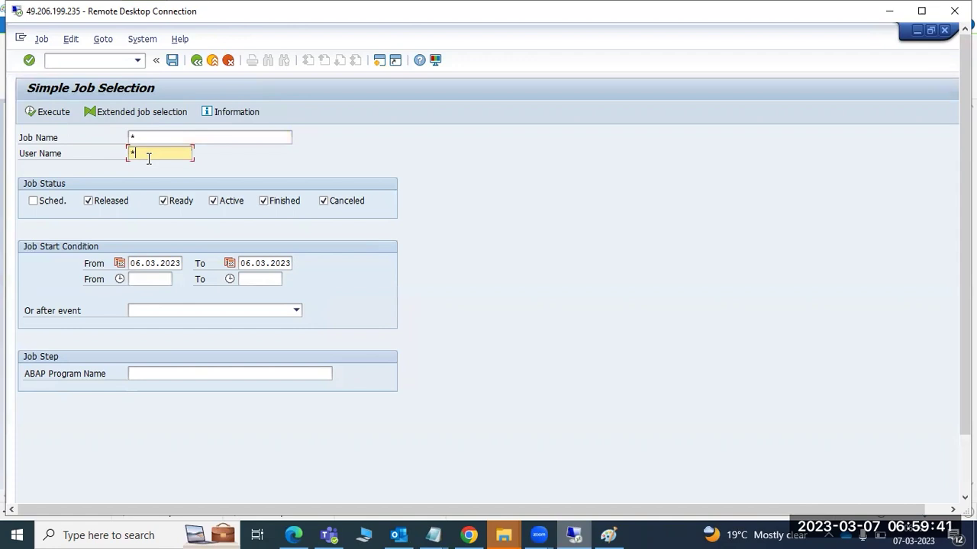
{"action": "left_click", "coordinate": [50, 113]}
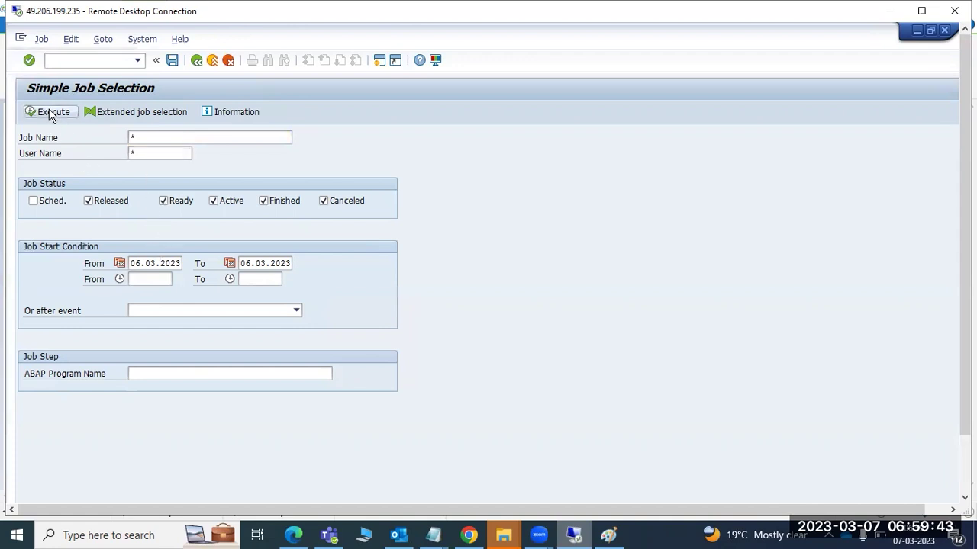
{"action": "scroll", "coordinate": [96, 381], "scroll_direction": "down", "scroll_amount": 3}
{"action": "scroll", "coordinate": [144, 151], "scroll_direction": "down", "scroll_amount": 2}
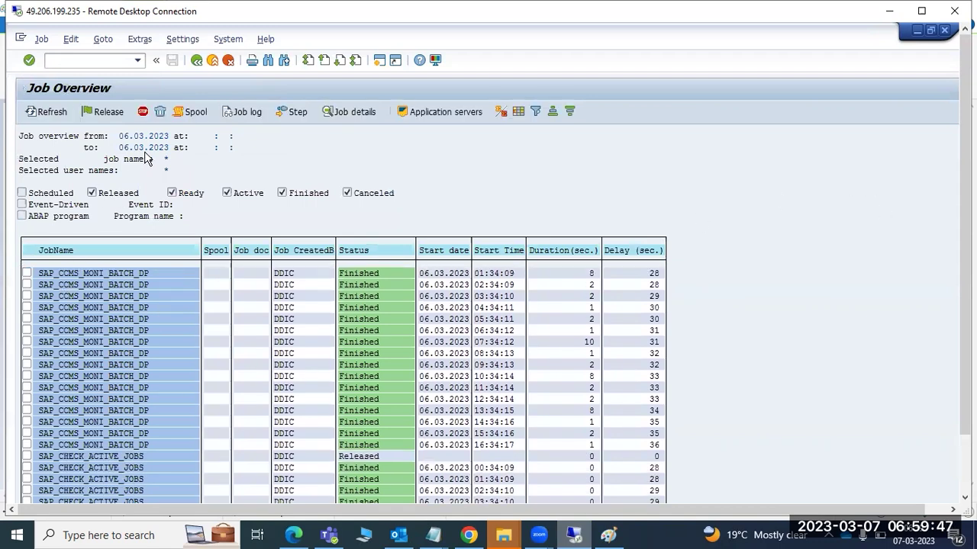
Examine the job overview for all users through its lower entries, rerunning the unchanged selection and returning to the job selection screen.
{"action": "scroll", "coordinate": [148, 342], "scroll_direction": "down", "scroll_amount": 9}
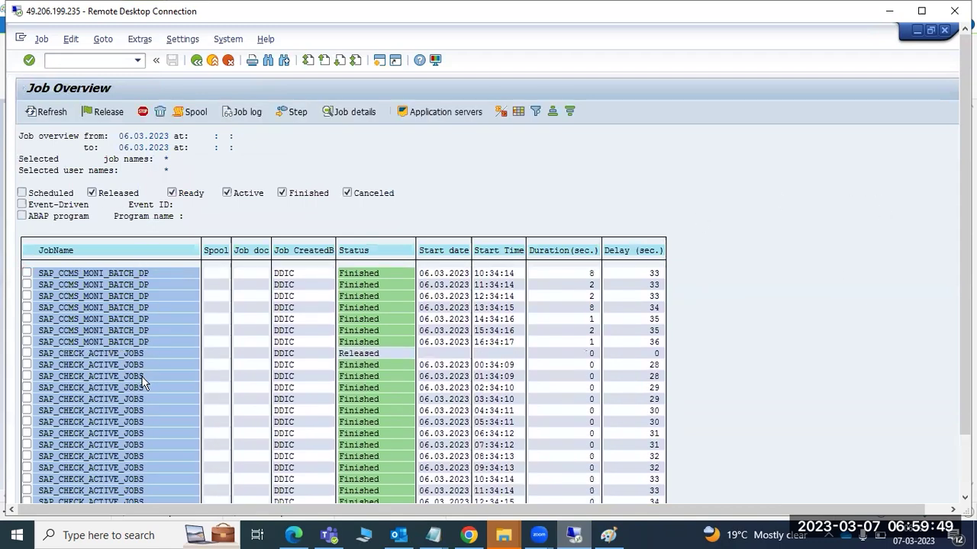
{"action": "scroll", "coordinate": [229, 379], "scroll_direction": "down", "scroll_amount": 8}
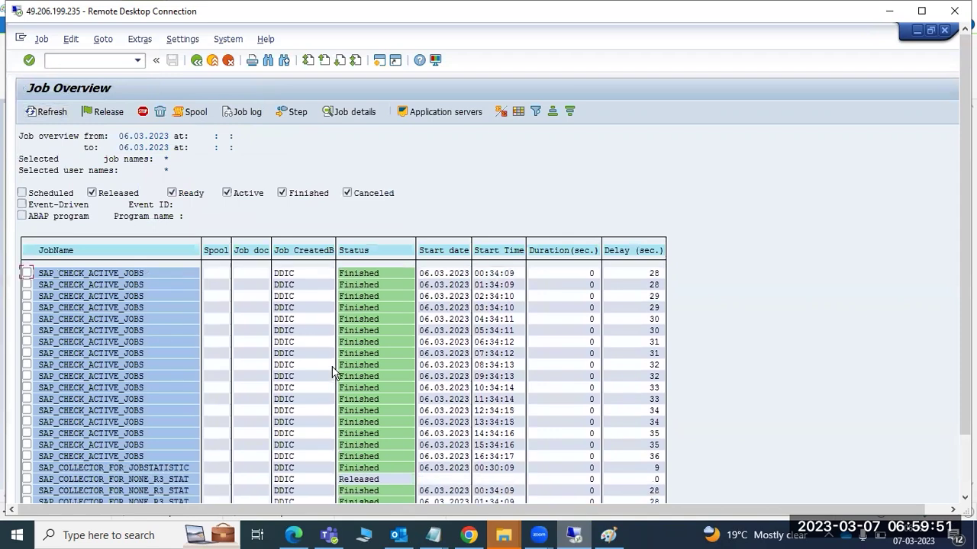
{"action": "scroll", "coordinate": [333, 371], "scroll_direction": "down", "scroll_amount": 8}
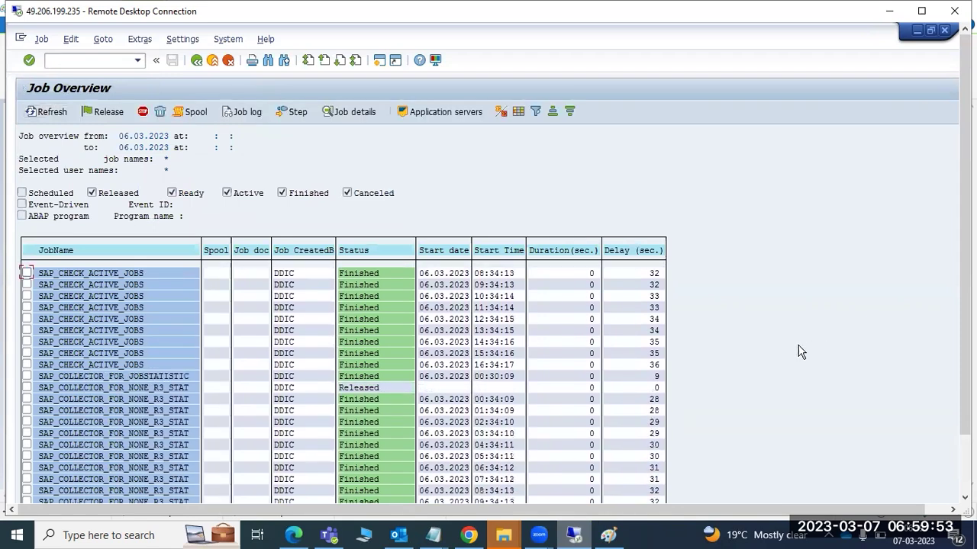
{"action": "left_click", "coordinate": [196, 60]}
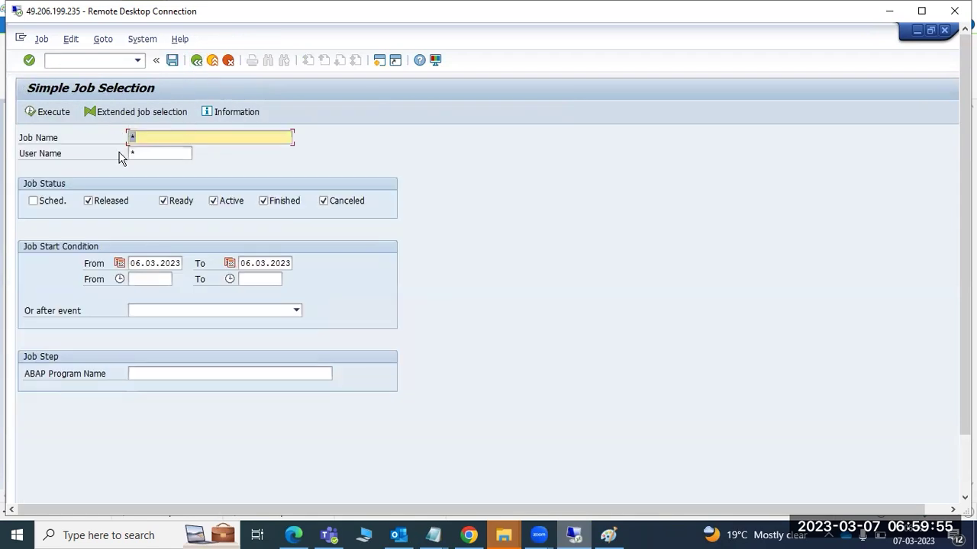
{"action": "left_click", "coordinate": [43, 112]}
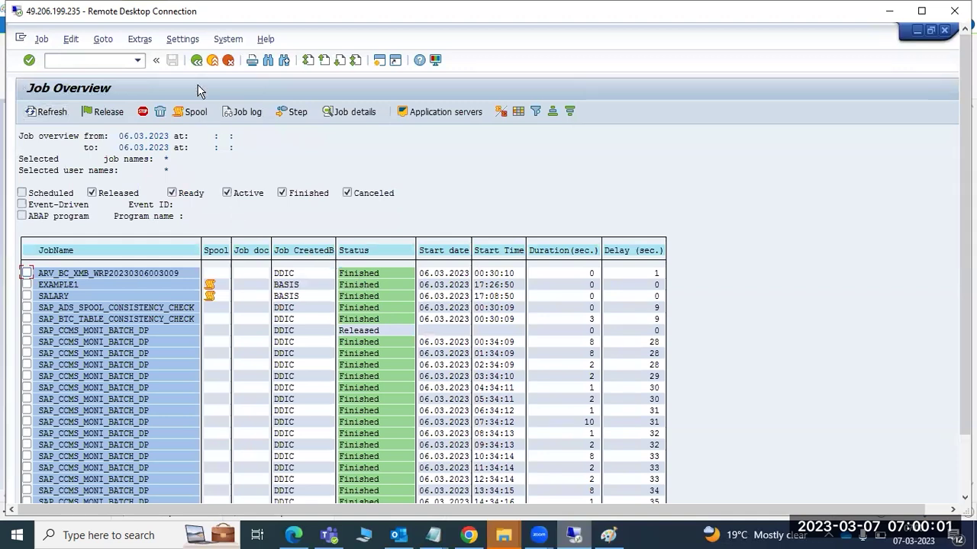
{"action": "left_click", "coordinate": [196, 60]}
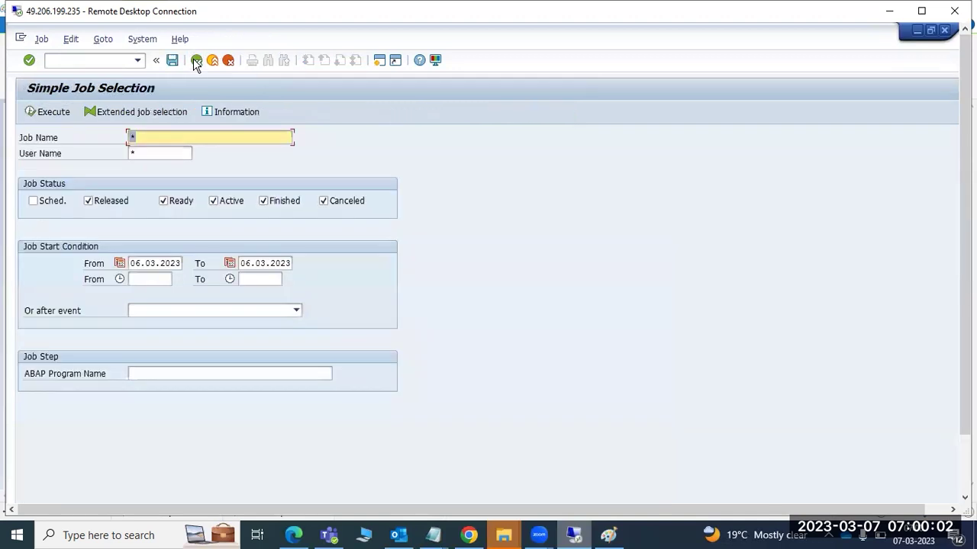
{"action": "left_click", "coordinate": [46, 111]}
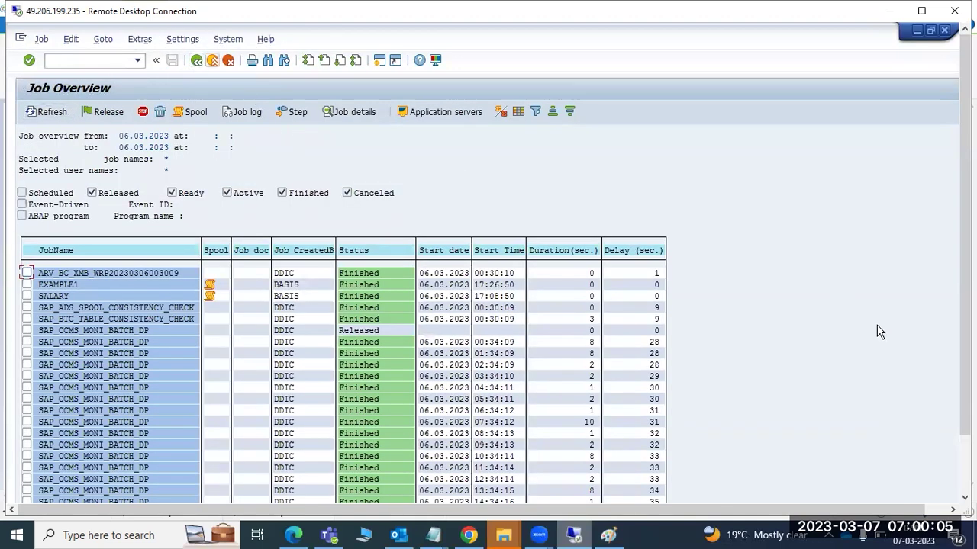
{"action": "left_click", "coordinate": [937, 510]}
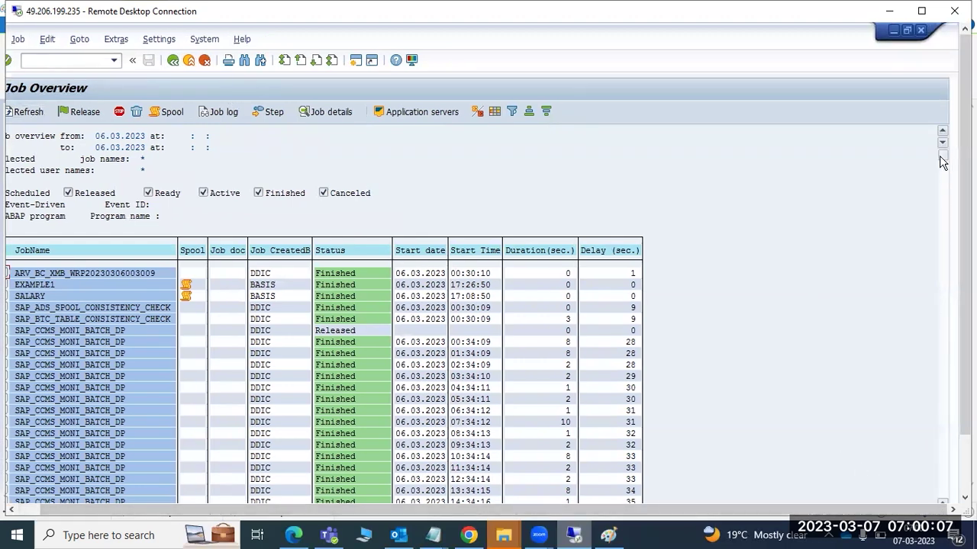
{"action": "left_click", "coordinate": [173, 61]}
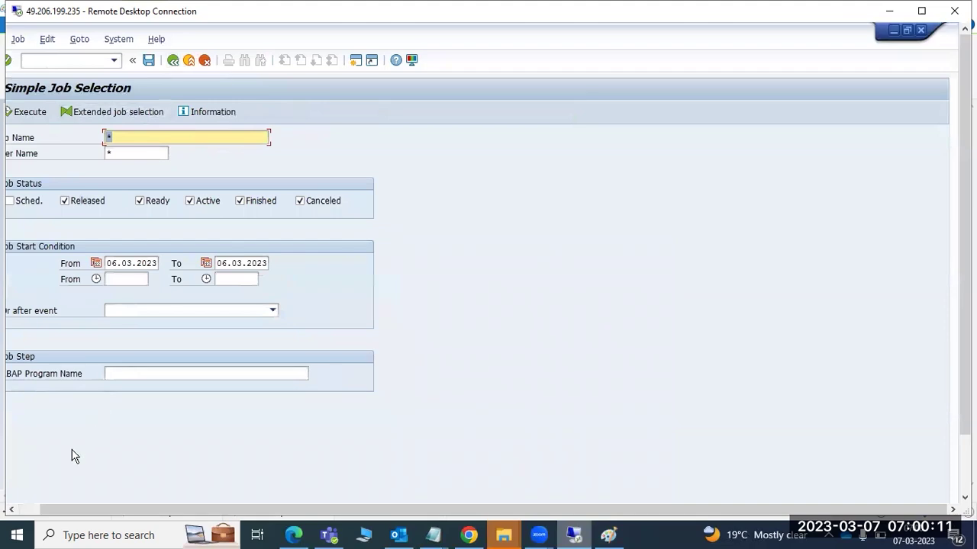
{"action": "left_click", "coordinate": [32, 510]}
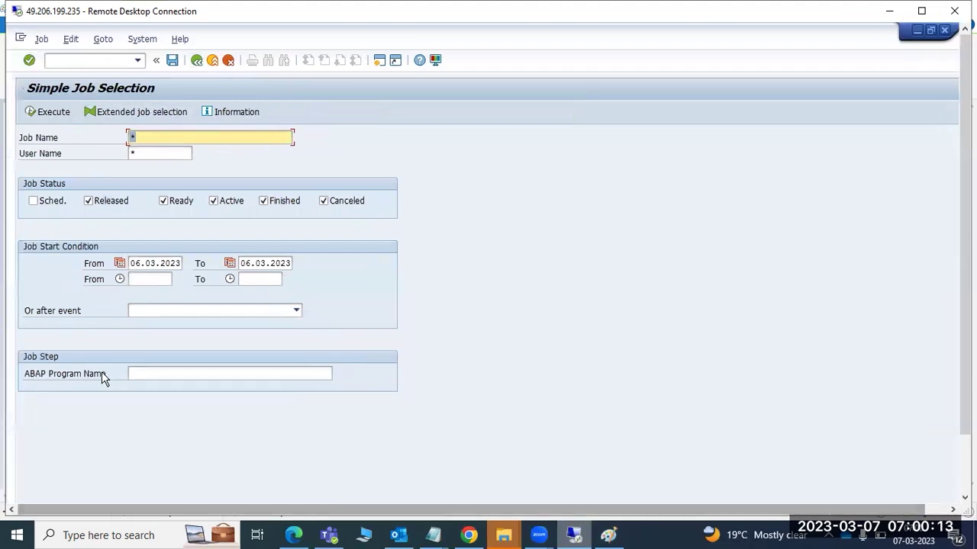
Run the job selection for canceled jobs only, excluding the Finished, Active, Ready and Released statuses.
{"action": "left_click", "coordinate": [263, 201]}
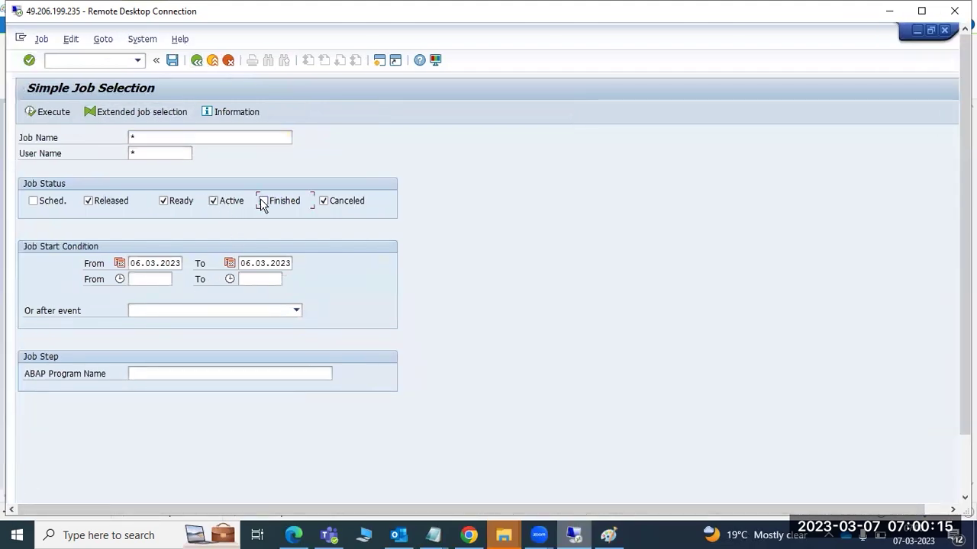
{"action": "left_click", "coordinate": [228, 202]}
{"action": "left_click", "coordinate": [158, 203]}
{"action": "left_click", "coordinate": [126, 202]}
{"action": "left_click", "coordinate": [39, 111]}
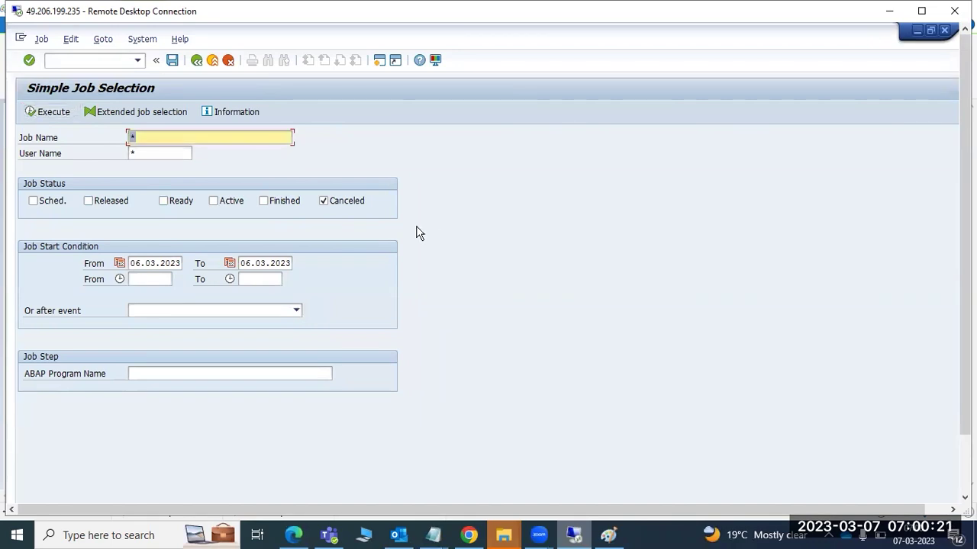
List only the finished jobs by selecting the Finished status instead of Canceled.
{"action": "left_click", "coordinate": [264, 202]}
{"action": "left_click", "coordinate": [323, 202]}
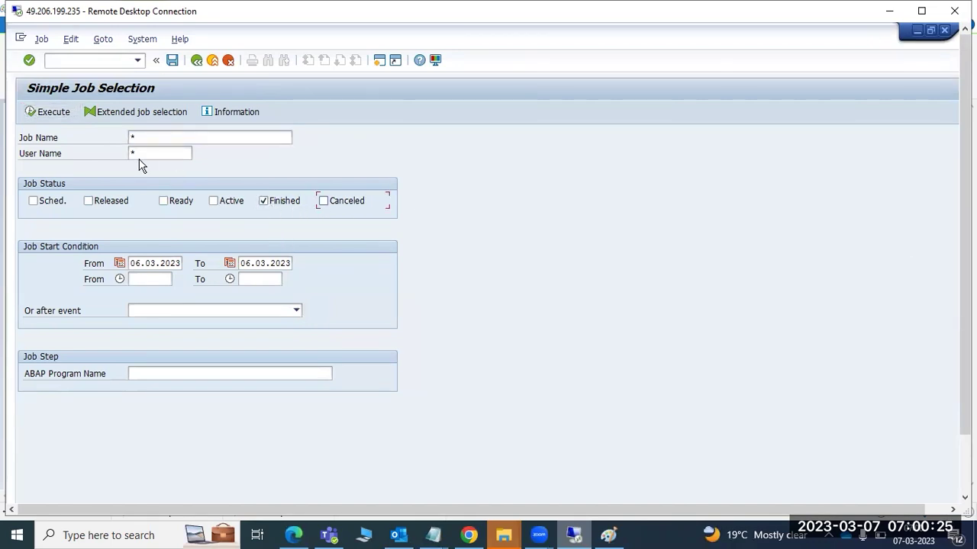
{"action": "left_click", "coordinate": [52, 113]}
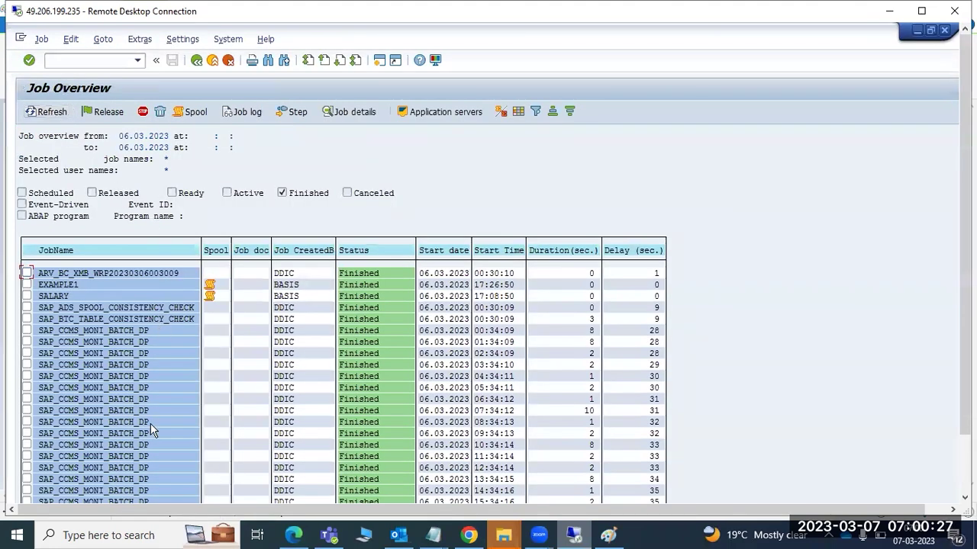
Return to the job selection and run it for active jobs only, with Finished deselected.
{"action": "left_click", "coordinate": [197, 61]}
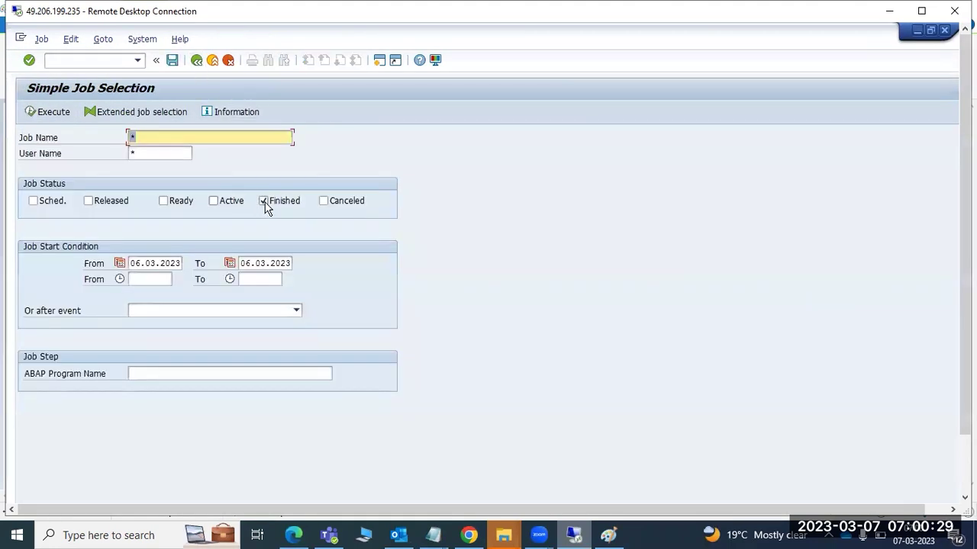
{"action": "left_click", "coordinate": [264, 202]}
{"action": "left_click", "coordinate": [214, 202]}
{"action": "left_click", "coordinate": [54, 114]}
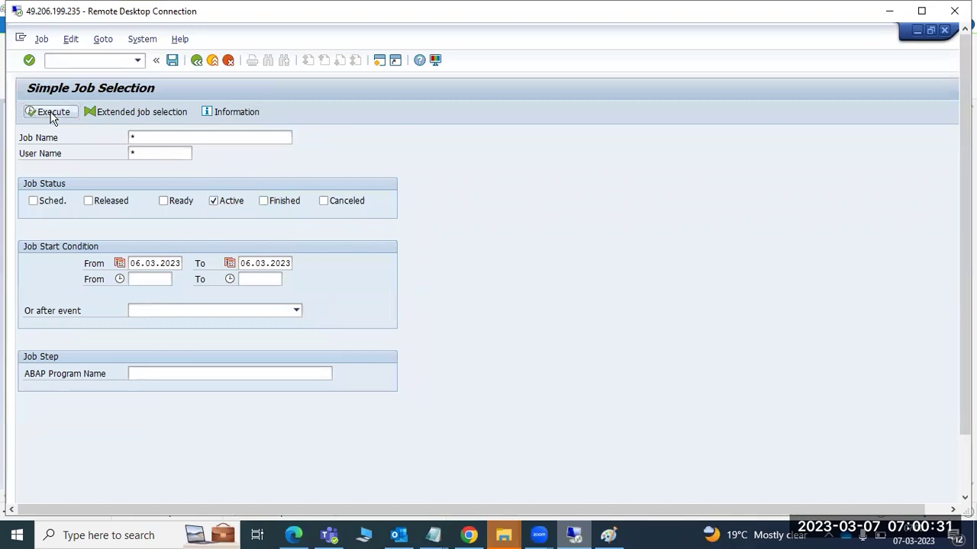
List jobs with status Active or Finished, and leave SM37 for the SAP Easy Access screen.
{"action": "left_click", "coordinate": [263, 201]}
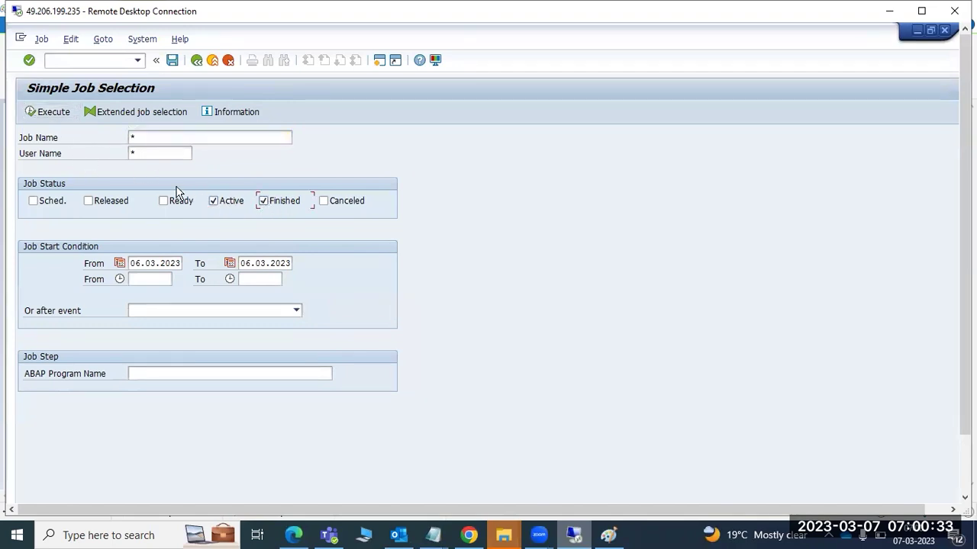
{"action": "left_click", "coordinate": [36, 111]}
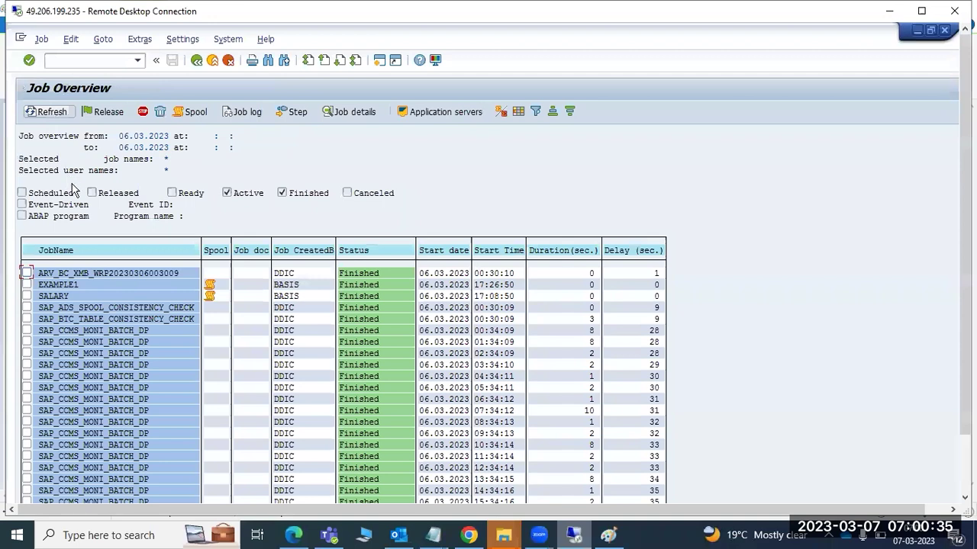
{"action": "left_click", "coordinate": [196, 61]}
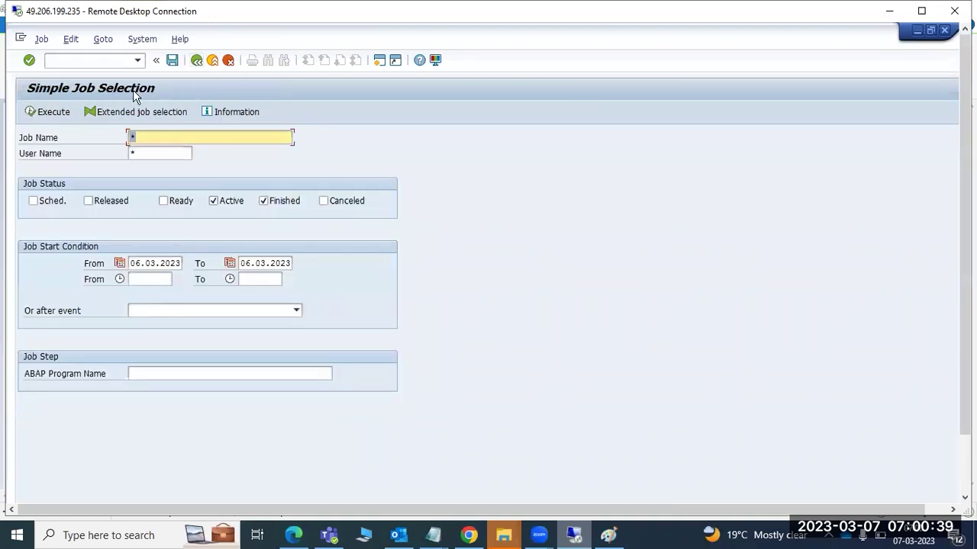
{"action": "left_click", "coordinate": [196, 61]}
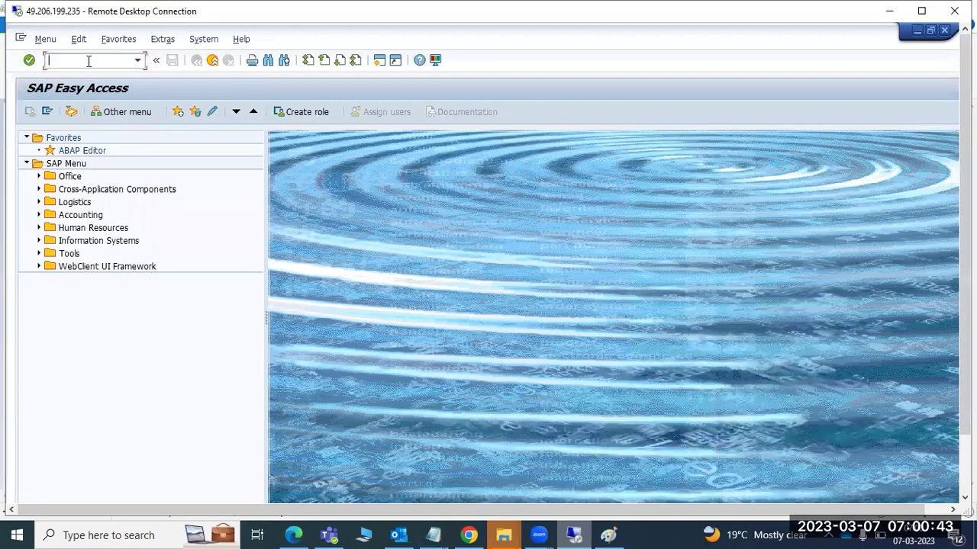
Switch to Paint and delete the note lines from "Sm36-" through "SM37 =" below the underlined heading.
{"action": "left_click", "coordinate": [614, 534]}
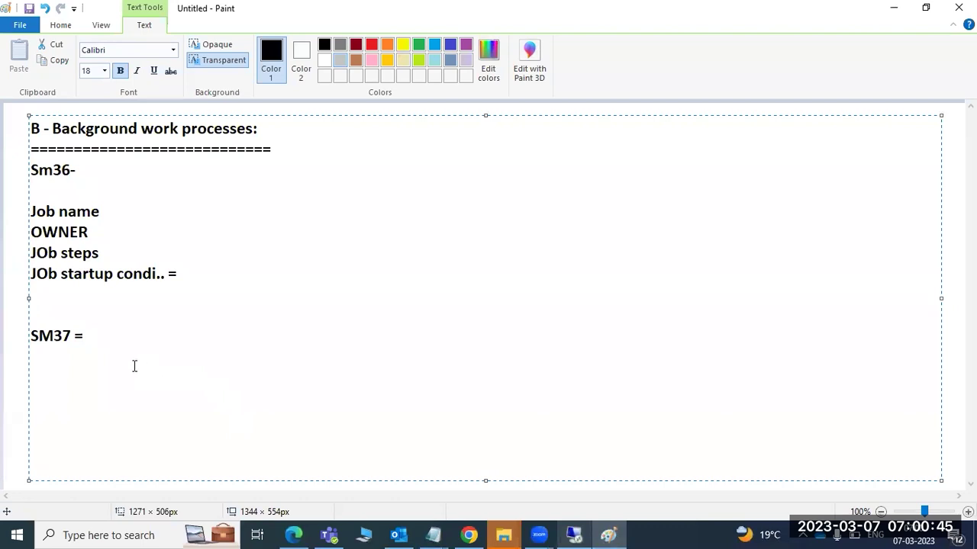
{"action": "mouse_move", "coordinate": [111, 344]}
{"action": "left_mouse_down"}
{"action": "mouse_move", "coordinate": [46, 299]}
{"action": "mouse_move", "coordinate": [46, 188]}
{"action": "mouse_move", "coordinate": [21, 162]}
{"action": "left_mouse_up"}
{"action": "key", "text": "Delete"}
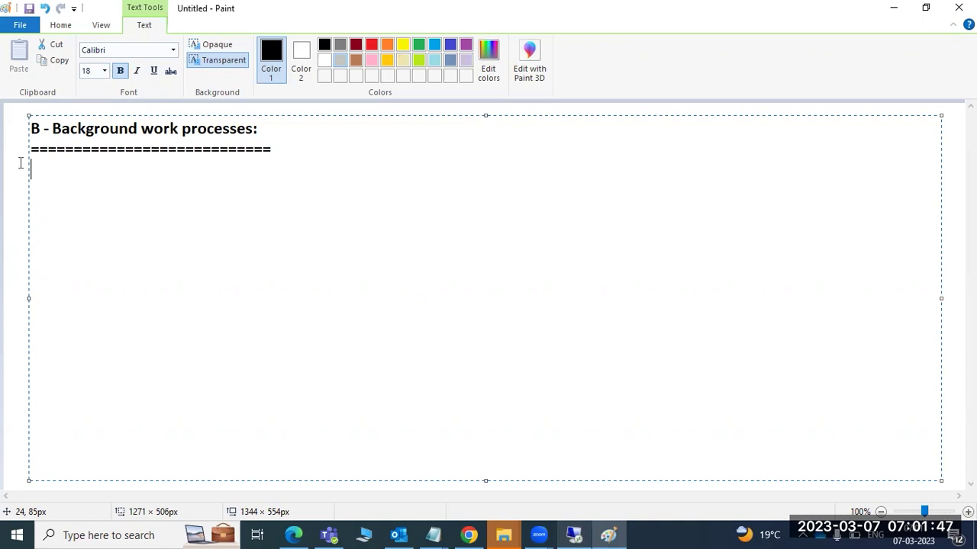
Write "JOb steps", "Job startup condi" and "Job status :" below the heading, separated by blank lines.
{"action": "type", "text": "JOb steps"}
{"action": "key", "text": "Return"}
{"action": "key", "text": "Return"}
{"action": "type", "text": "Job startup conf"}
{"action": "type", "text": "i"}
{"action": "key", "text": "BackSpace"}
{"action": "key", "text": "BackSpace"}
{"action": "type", "text": "di"}
{"action": "key", "text": "Return"}
{"action": "key", "text": "Return"}
{"action": "type", "text": "Job s"}
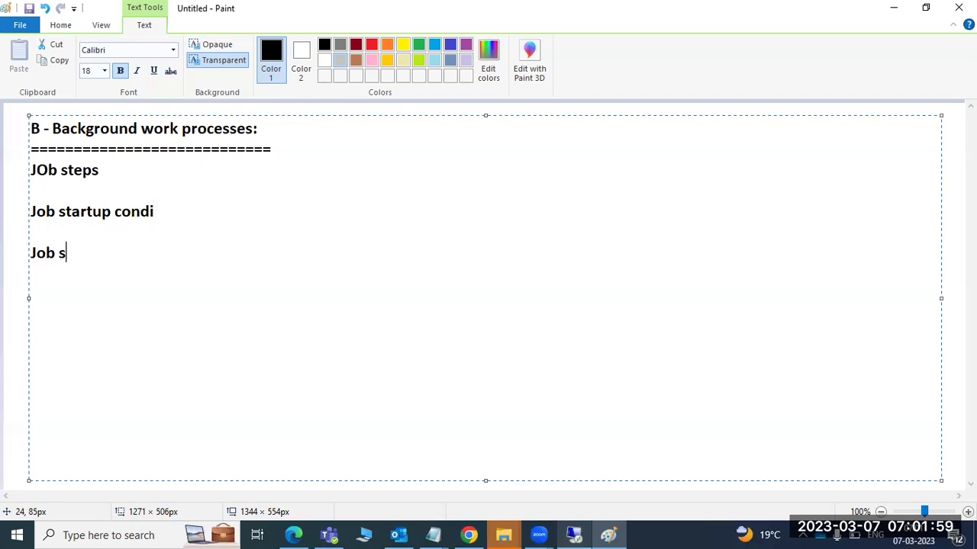
{"action": "type", "text": "tatus "}
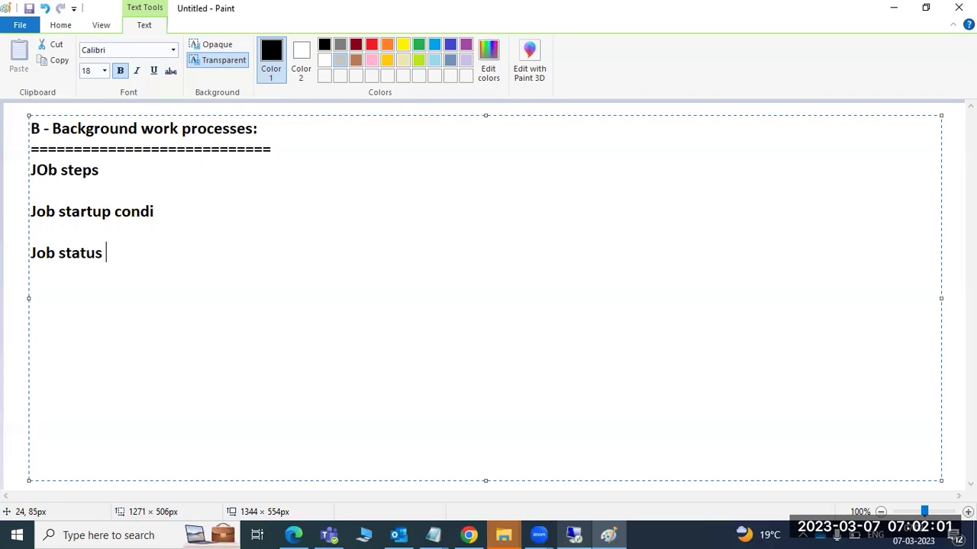
{"action": "type", "text": ":"}
{"action": "left_click", "coordinate": [111, 172]}
Switch to the SAP remote desktop and open transaction SM50, dismissing the Internet Explorer security notice.
{"action": "left_click", "coordinate": [574, 534]}
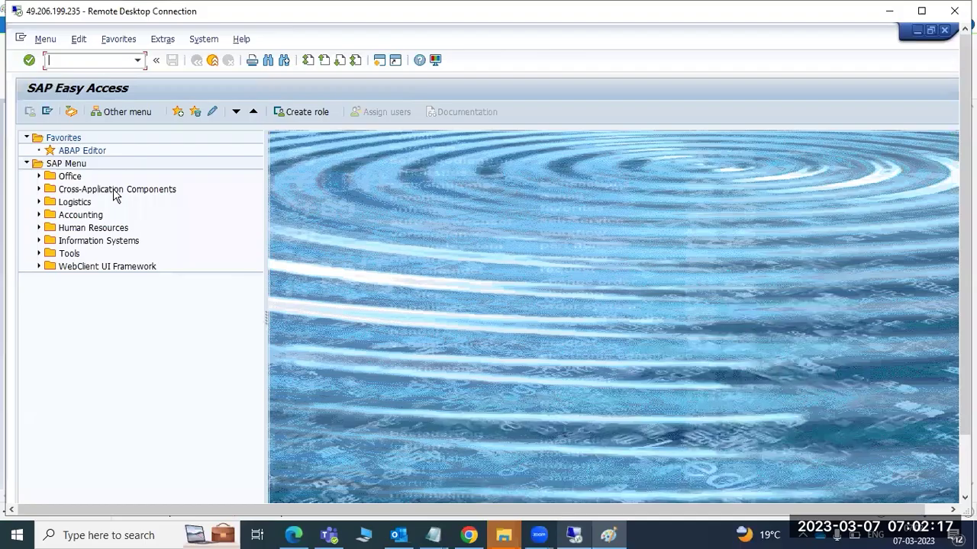
{"action": "type", "text": "sm50"}
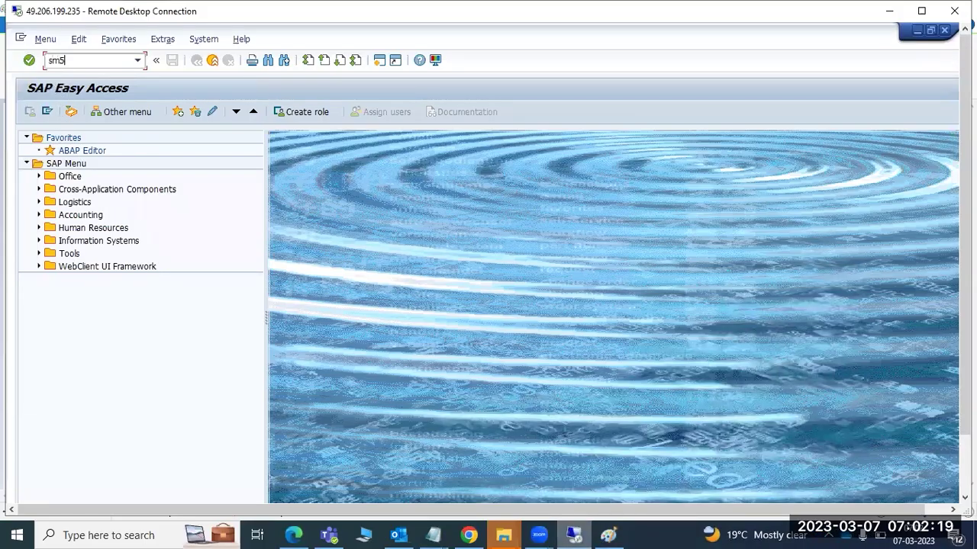
{"action": "key", "text": "Return"}
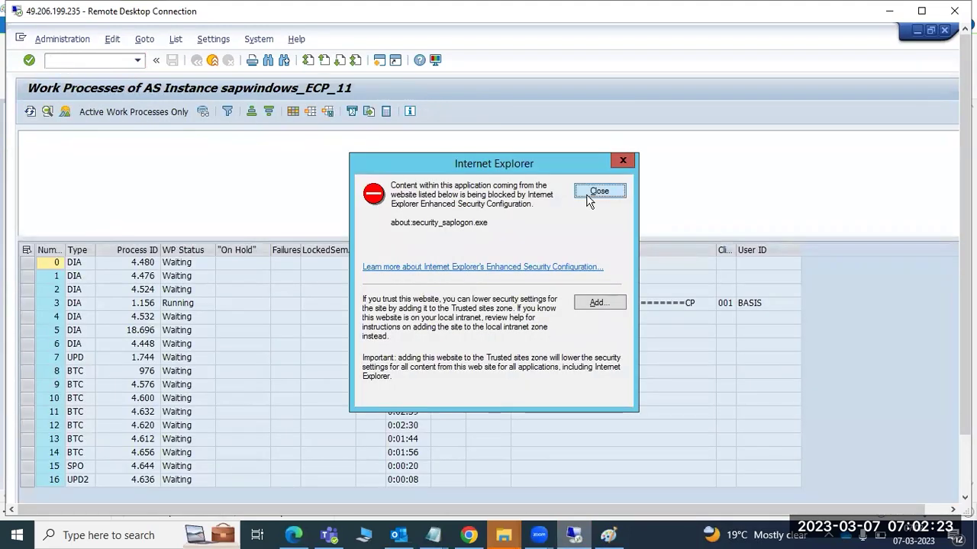
{"action": "left_click", "coordinate": [599, 191]}
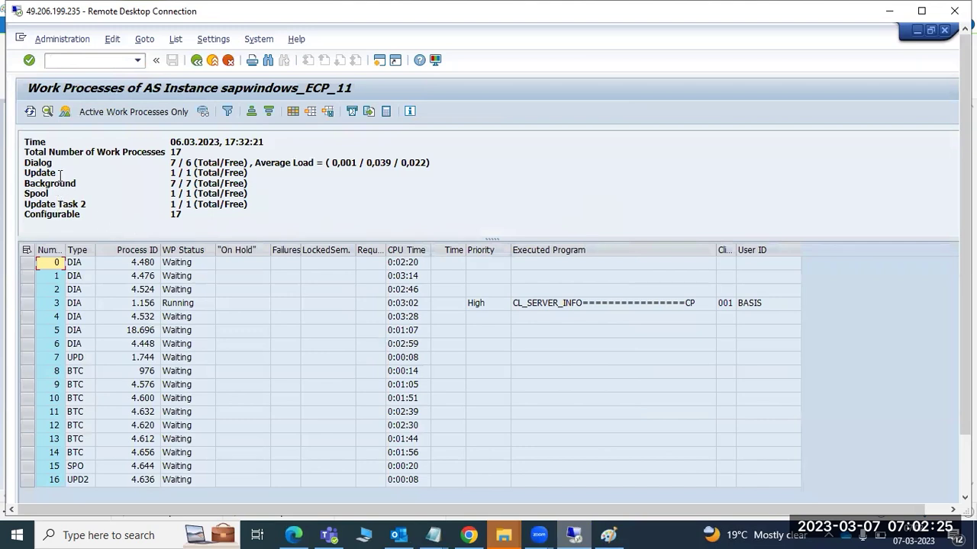
Highlight the total/free figures of the Dialog and Background work processes in the SM50 summary.
{"action": "left_click_drag", "start_coordinate": [50, 161], "coordinate": [244, 163]}
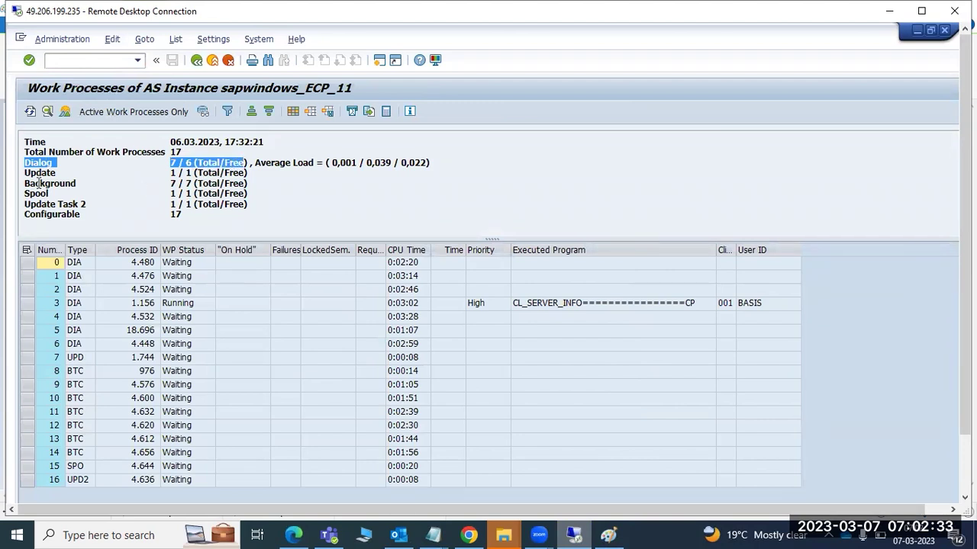
{"action": "left_click_drag", "start_coordinate": [39, 183], "coordinate": [236, 184]}
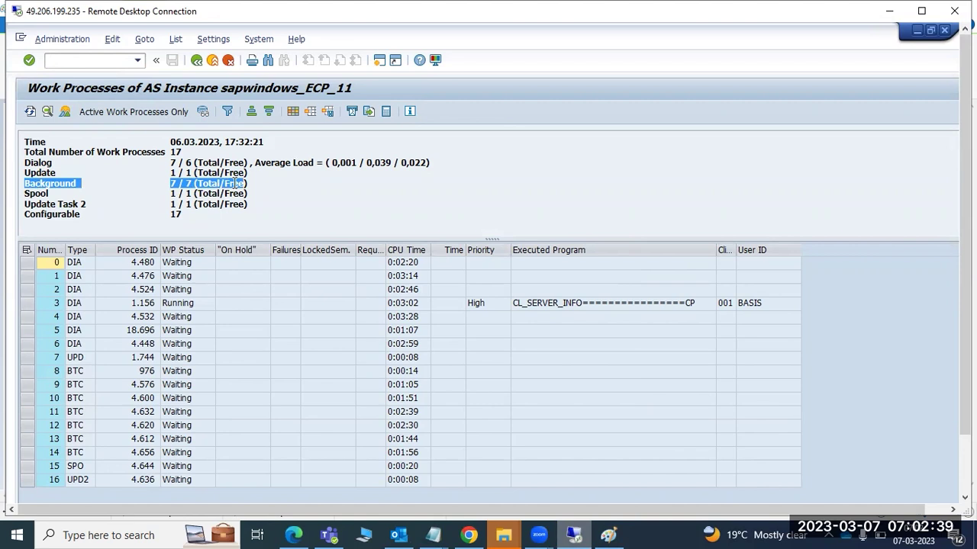
{"action": "left_click", "coordinate": [46, 185]}
{"action": "left_click_drag", "start_coordinate": [25, 184], "coordinate": [247, 188]}
{"action": "left_click", "coordinate": [173, 185]}
{"action": "left_click_drag", "start_coordinate": [172, 186], "coordinate": [177, 185]}
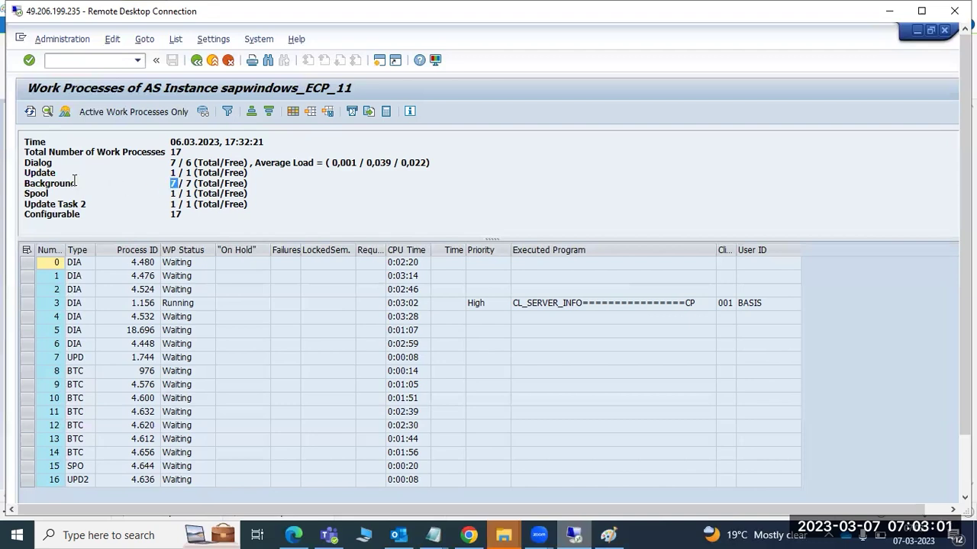
{"action": "left_click_drag", "start_coordinate": [107, 183], "coordinate": [268, 186]}
Go directly to transaction SM37, list the jobs of user BASIS, and return to the job selection.
{"action": "left_click", "coordinate": [94, 59]}
{"action": "type", "text": "/nsm37"}
{"action": "key", "text": "Return"}
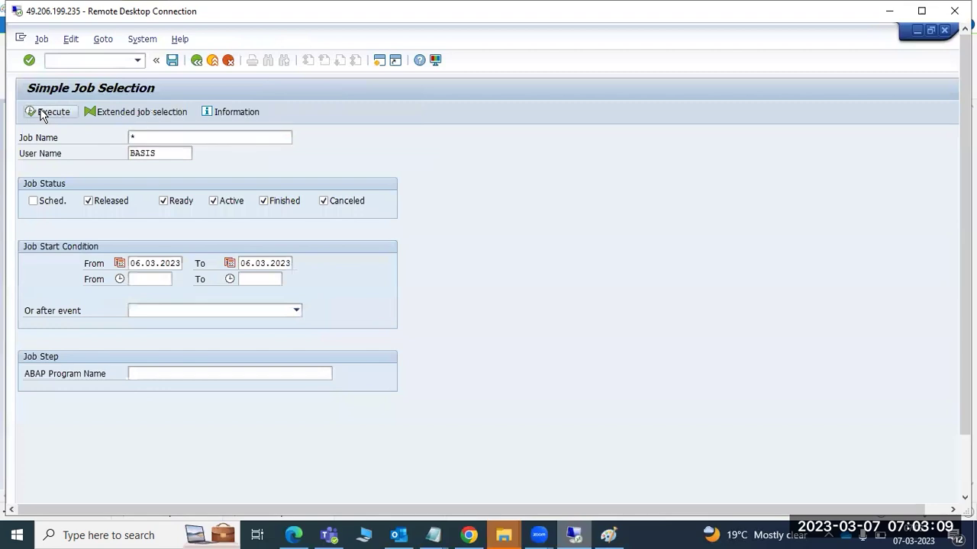
{"action": "left_click", "coordinate": [47, 112]}
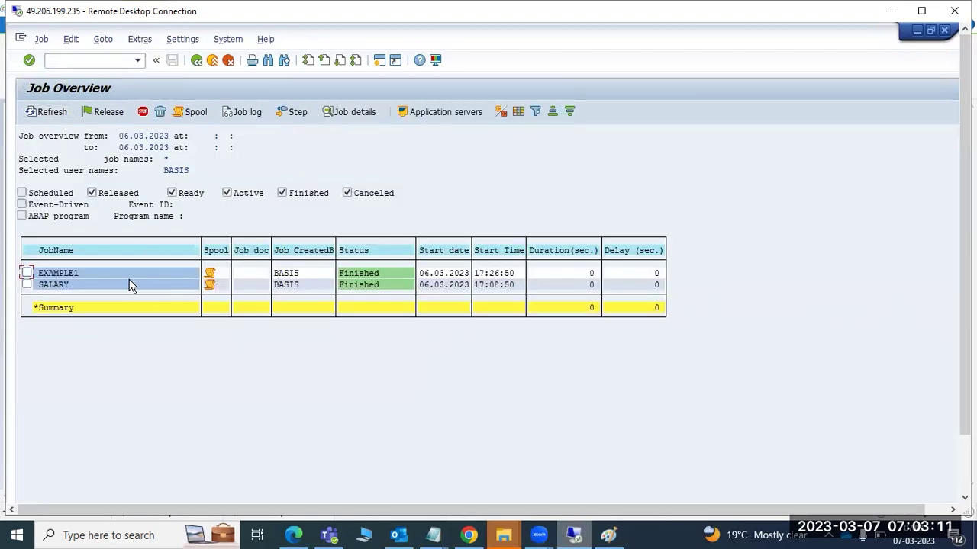
{"action": "left_click", "coordinate": [196, 61]}
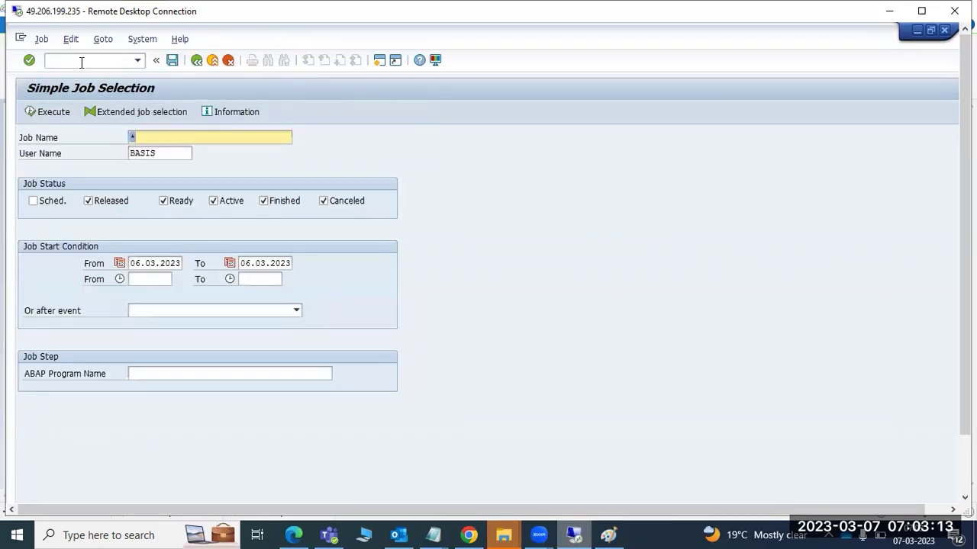
Reopen the work process overview with /nsm50 and dismiss the Internet Explorer security notice.
{"action": "left_click", "coordinate": [80, 63]}
{"action": "type", "text": "/nsm50"}
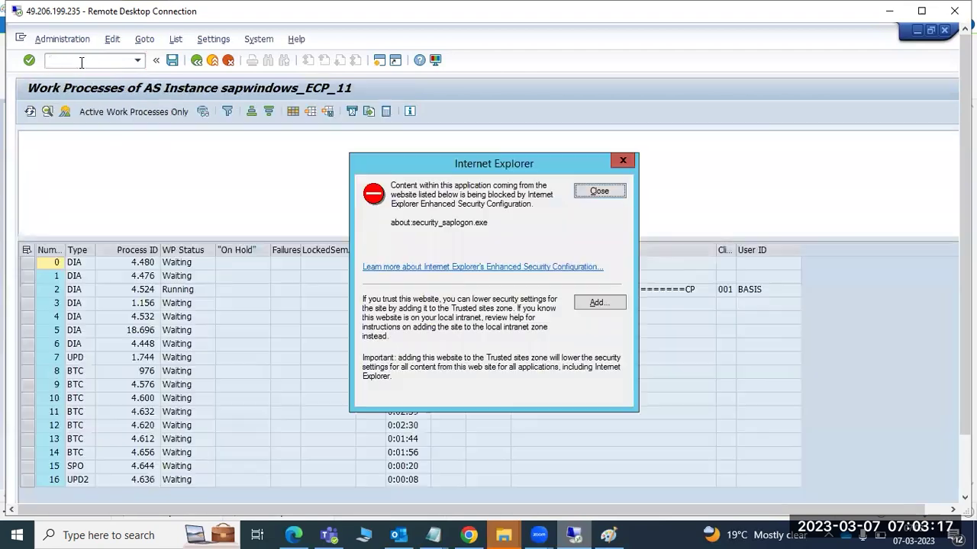
{"action": "left_click", "coordinate": [600, 191]}
Highlight the Background work processes line and its total and free values in the refreshed summary.
{"action": "left_click_drag", "start_coordinate": [35, 183], "coordinate": [247, 184]}
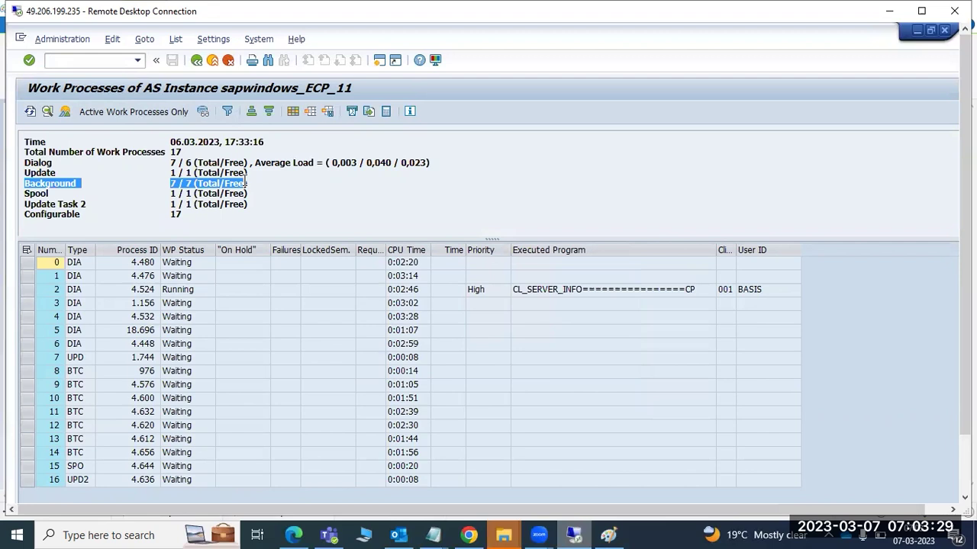
{"action": "left_click", "coordinate": [173, 180]}
{"action": "double_click", "coordinate": [173, 183]}
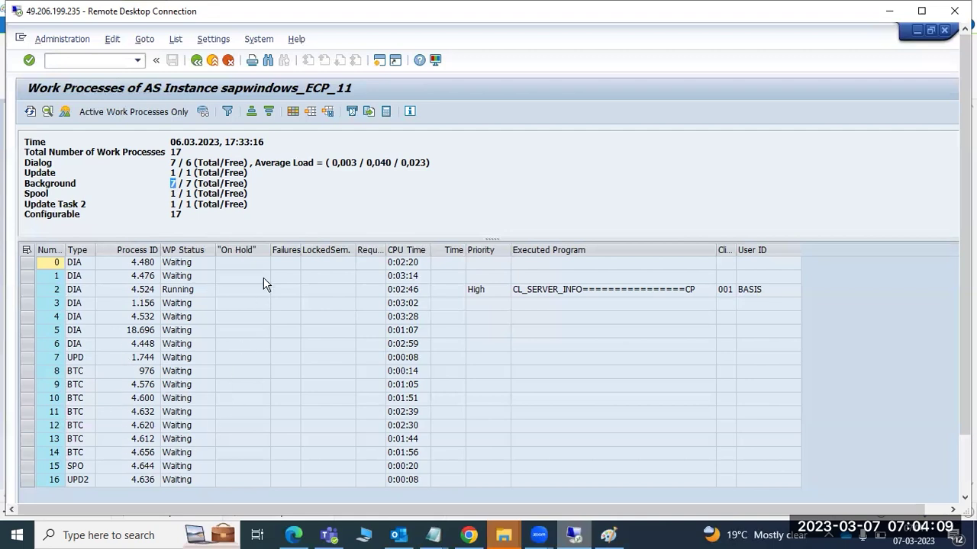
{"action": "double_click", "coordinate": [172, 184]}
{"action": "left_click_drag", "start_coordinate": [225, 183], "coordinate": [252, 184]}
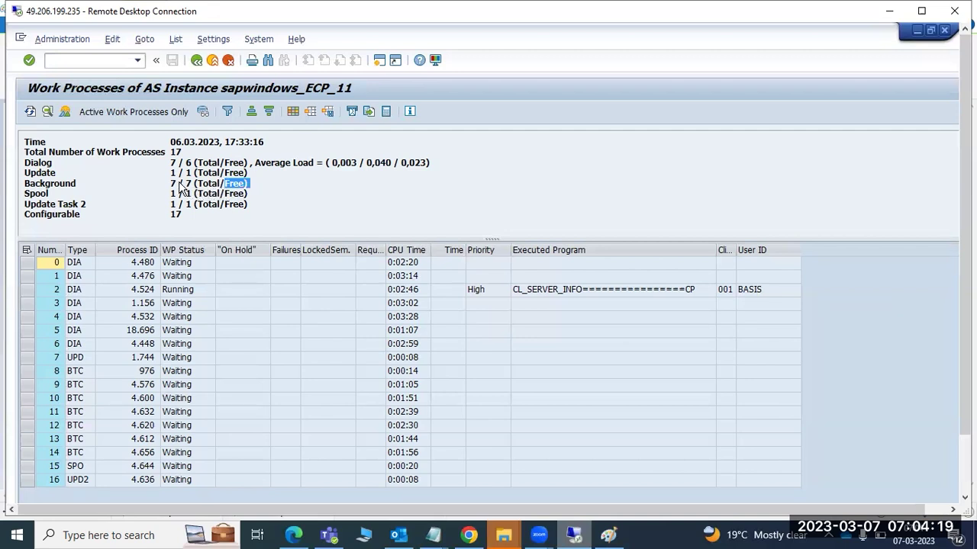
{"action": "left_click_drag", "start_coordinate": [170, 183], "coordinate": [246, 184]}
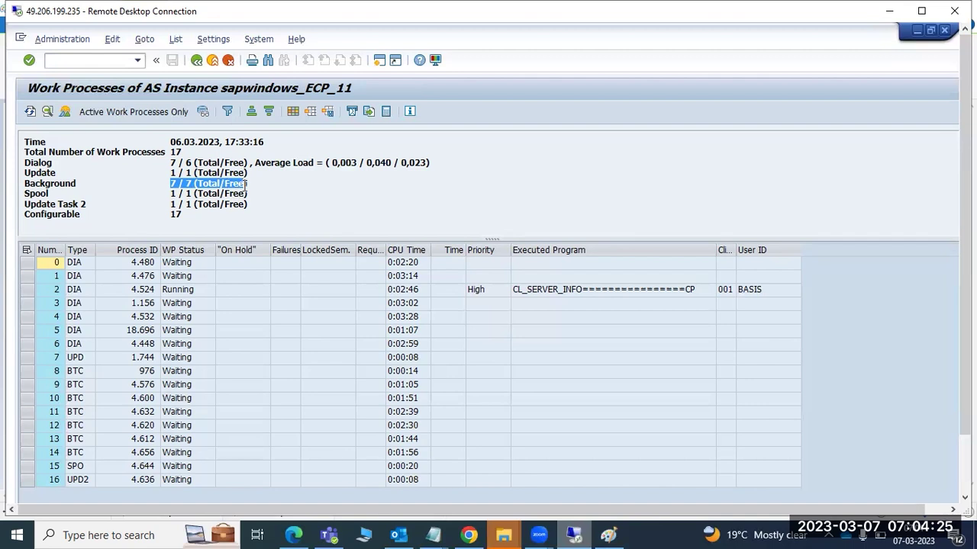